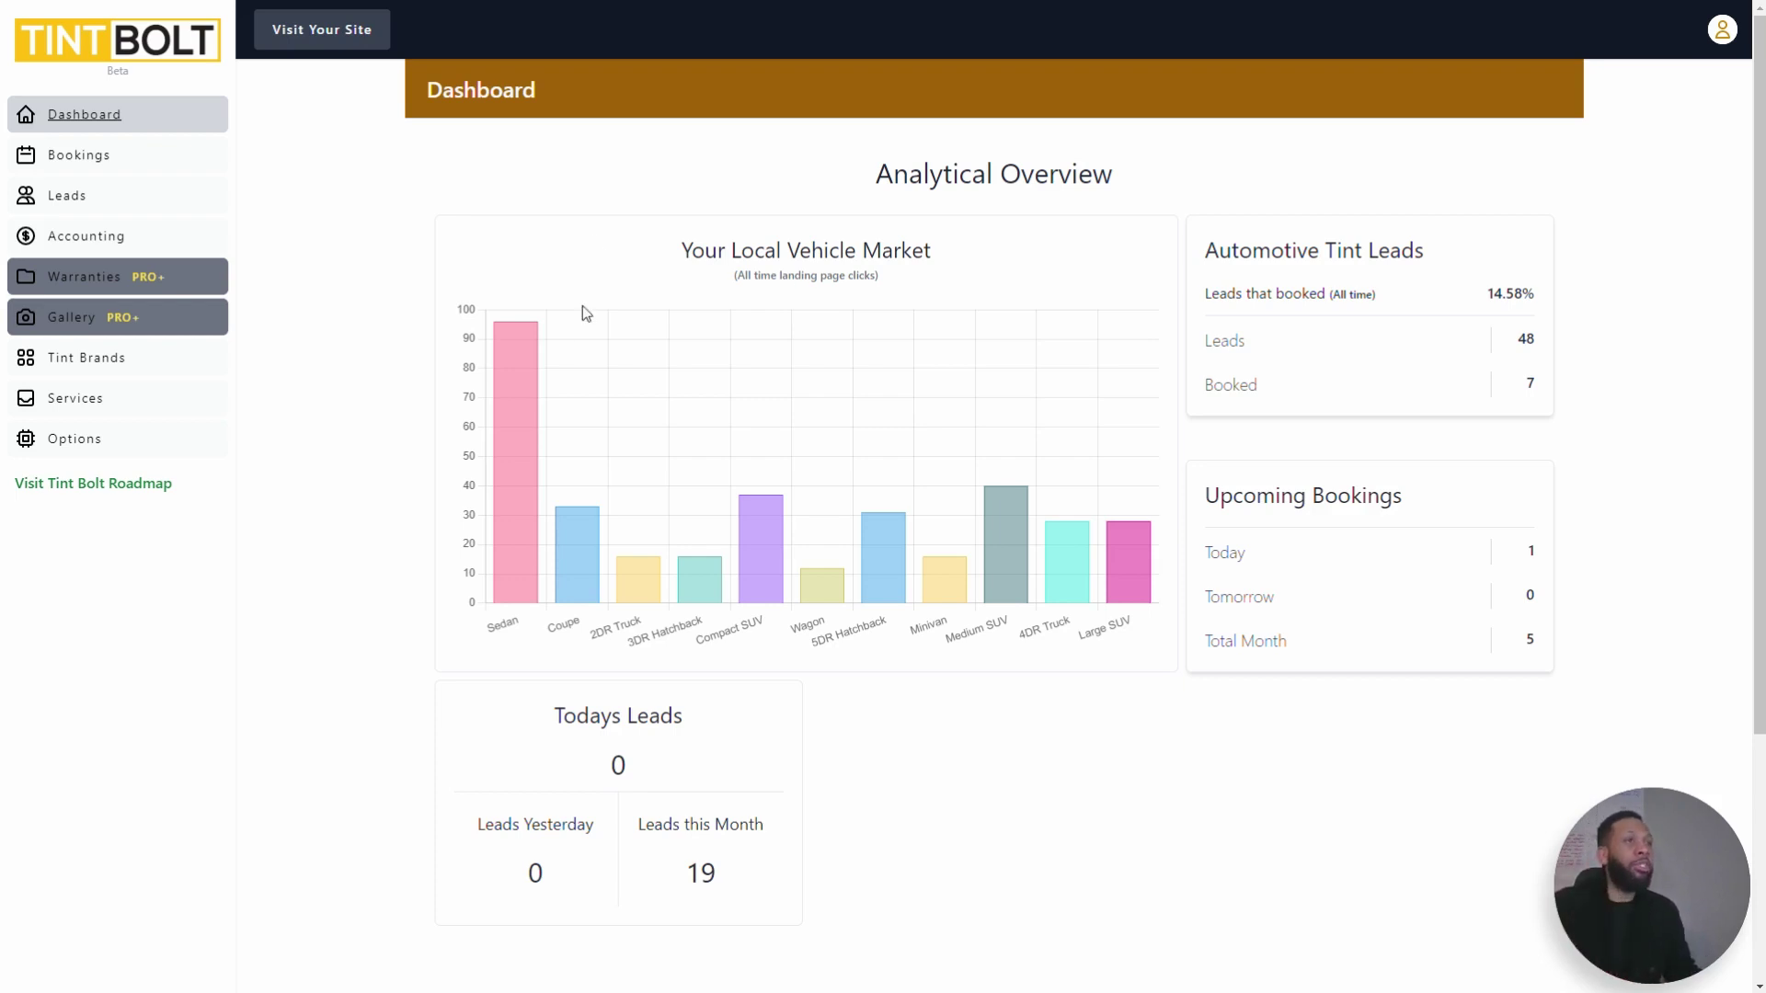
{"action": "mouse_move", "coordinate": [532, 353]}
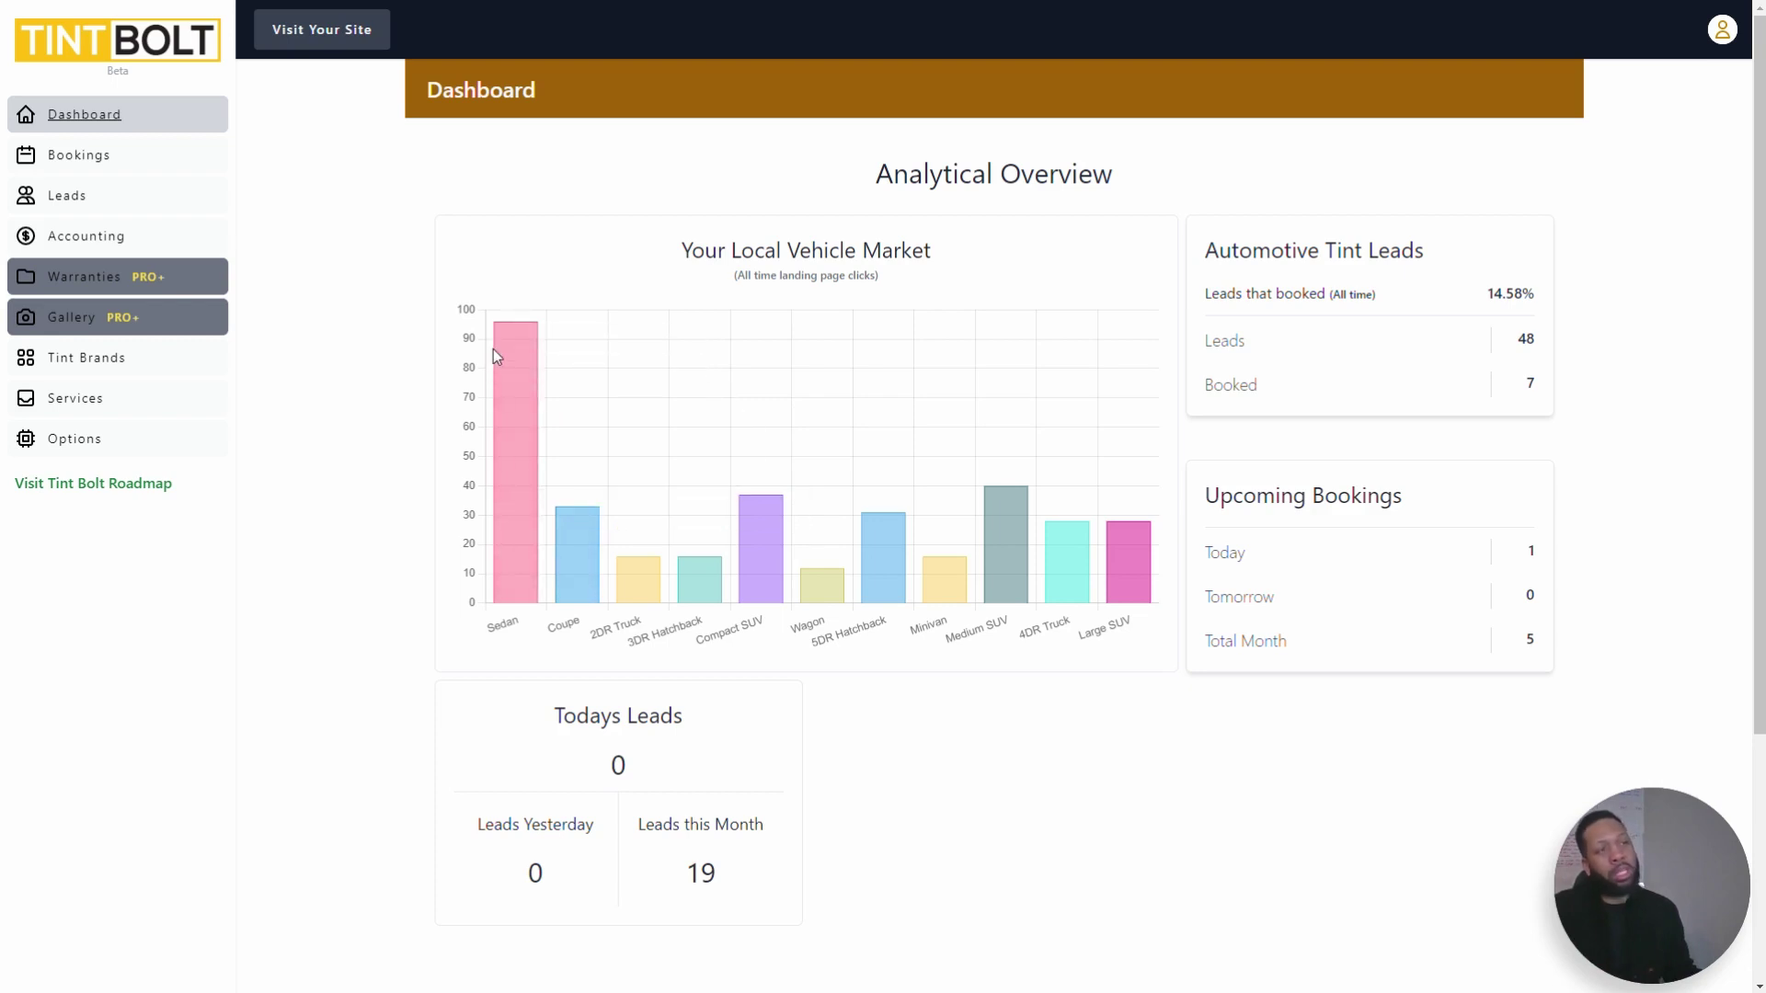
{"action": "mouse_move", "coordinate": [1117, 559]}
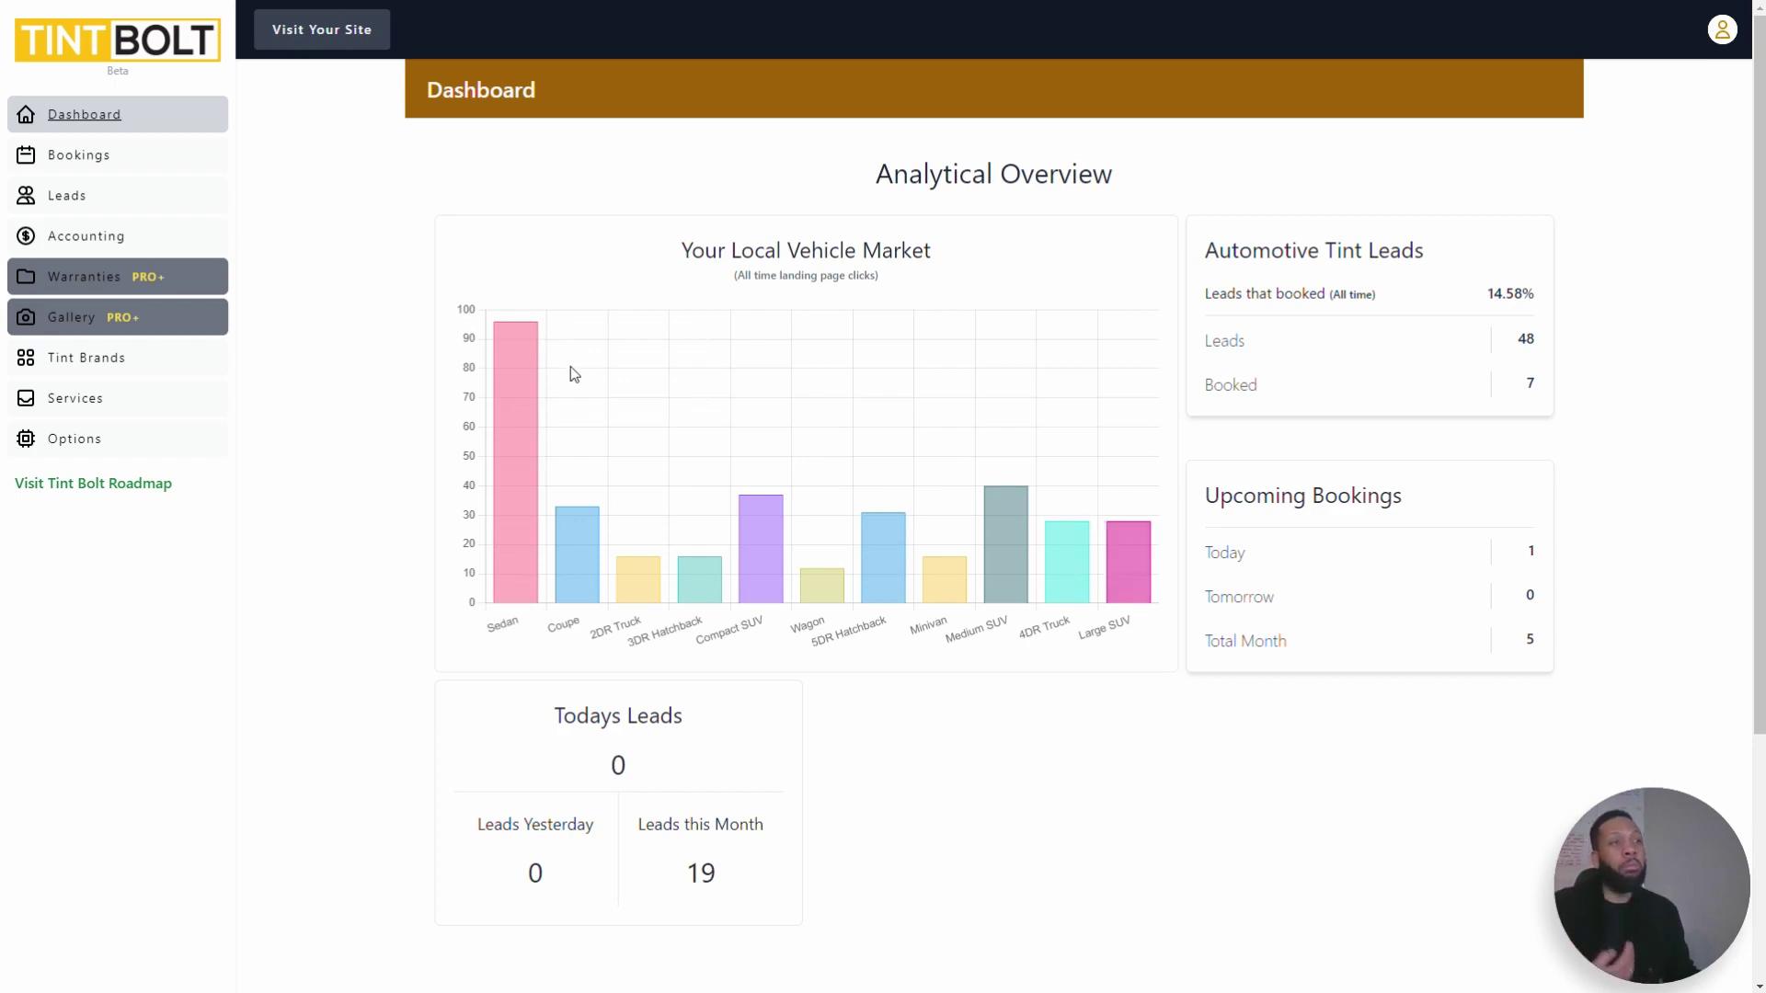
{"action": "mouse_move", "coordinate": [530, 392]}
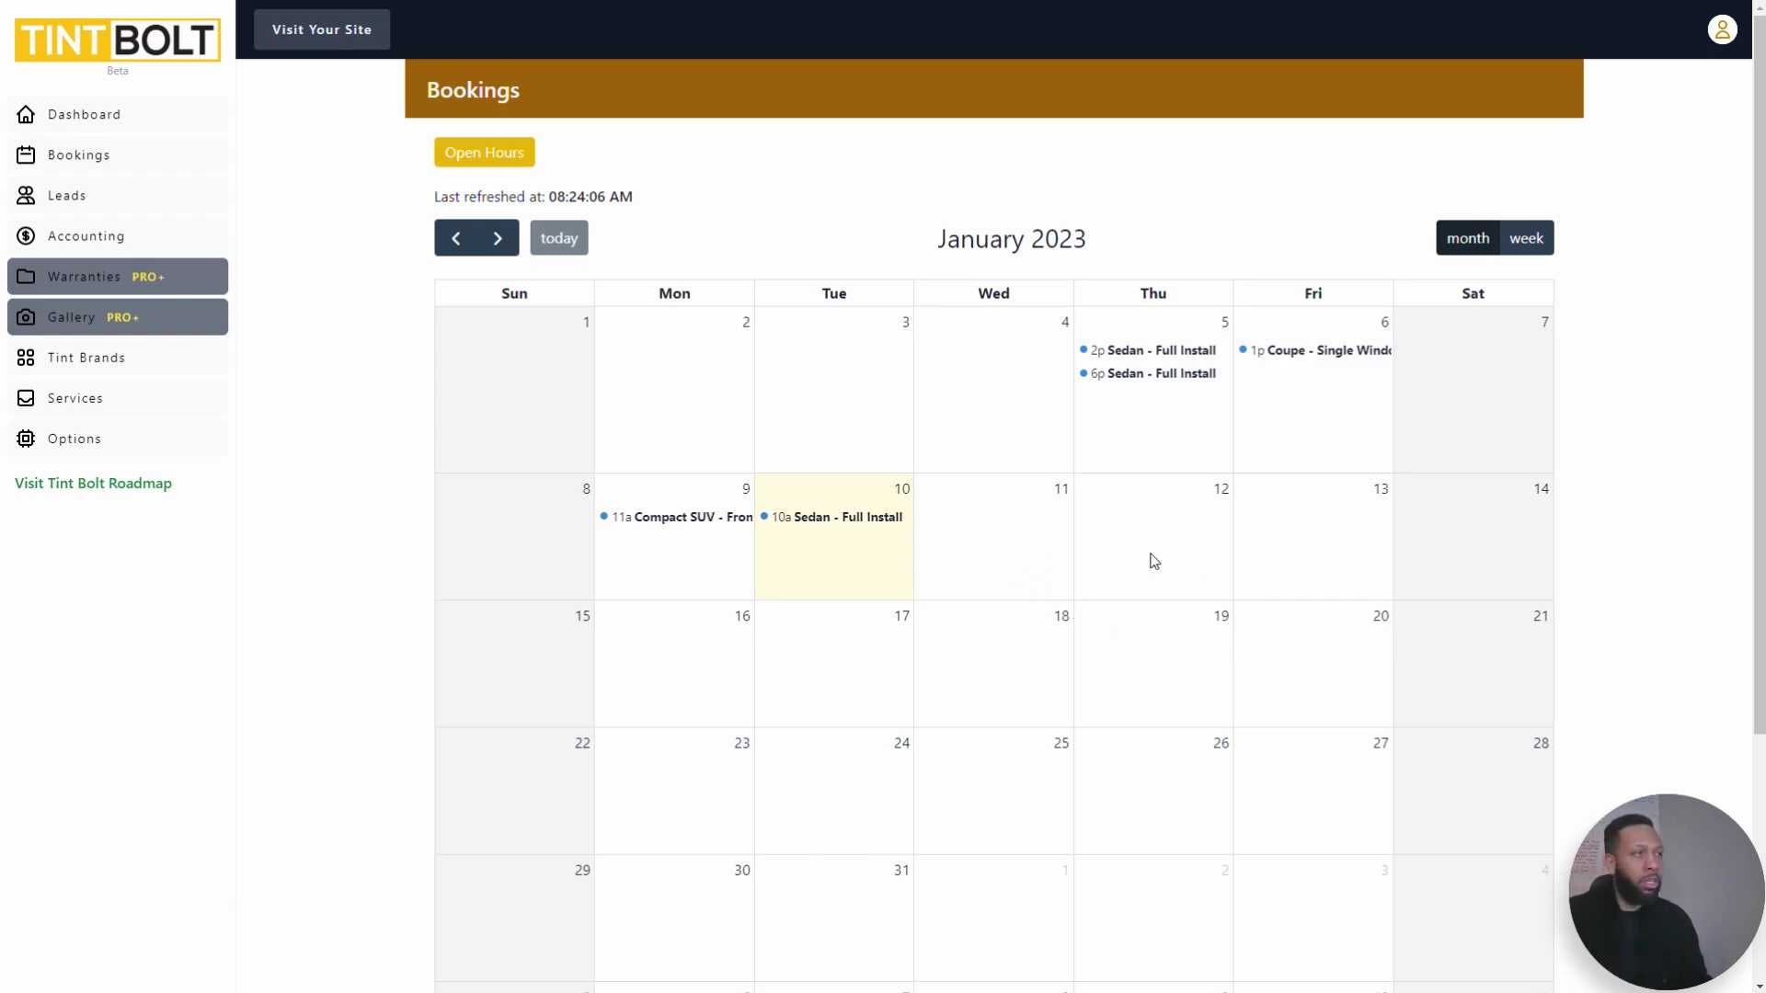
Step: Enable Friday in the business hours, opening at 00:00:00 and closing at 23:00:00
{"action": "left_click", "coordinate": [465, 150]}
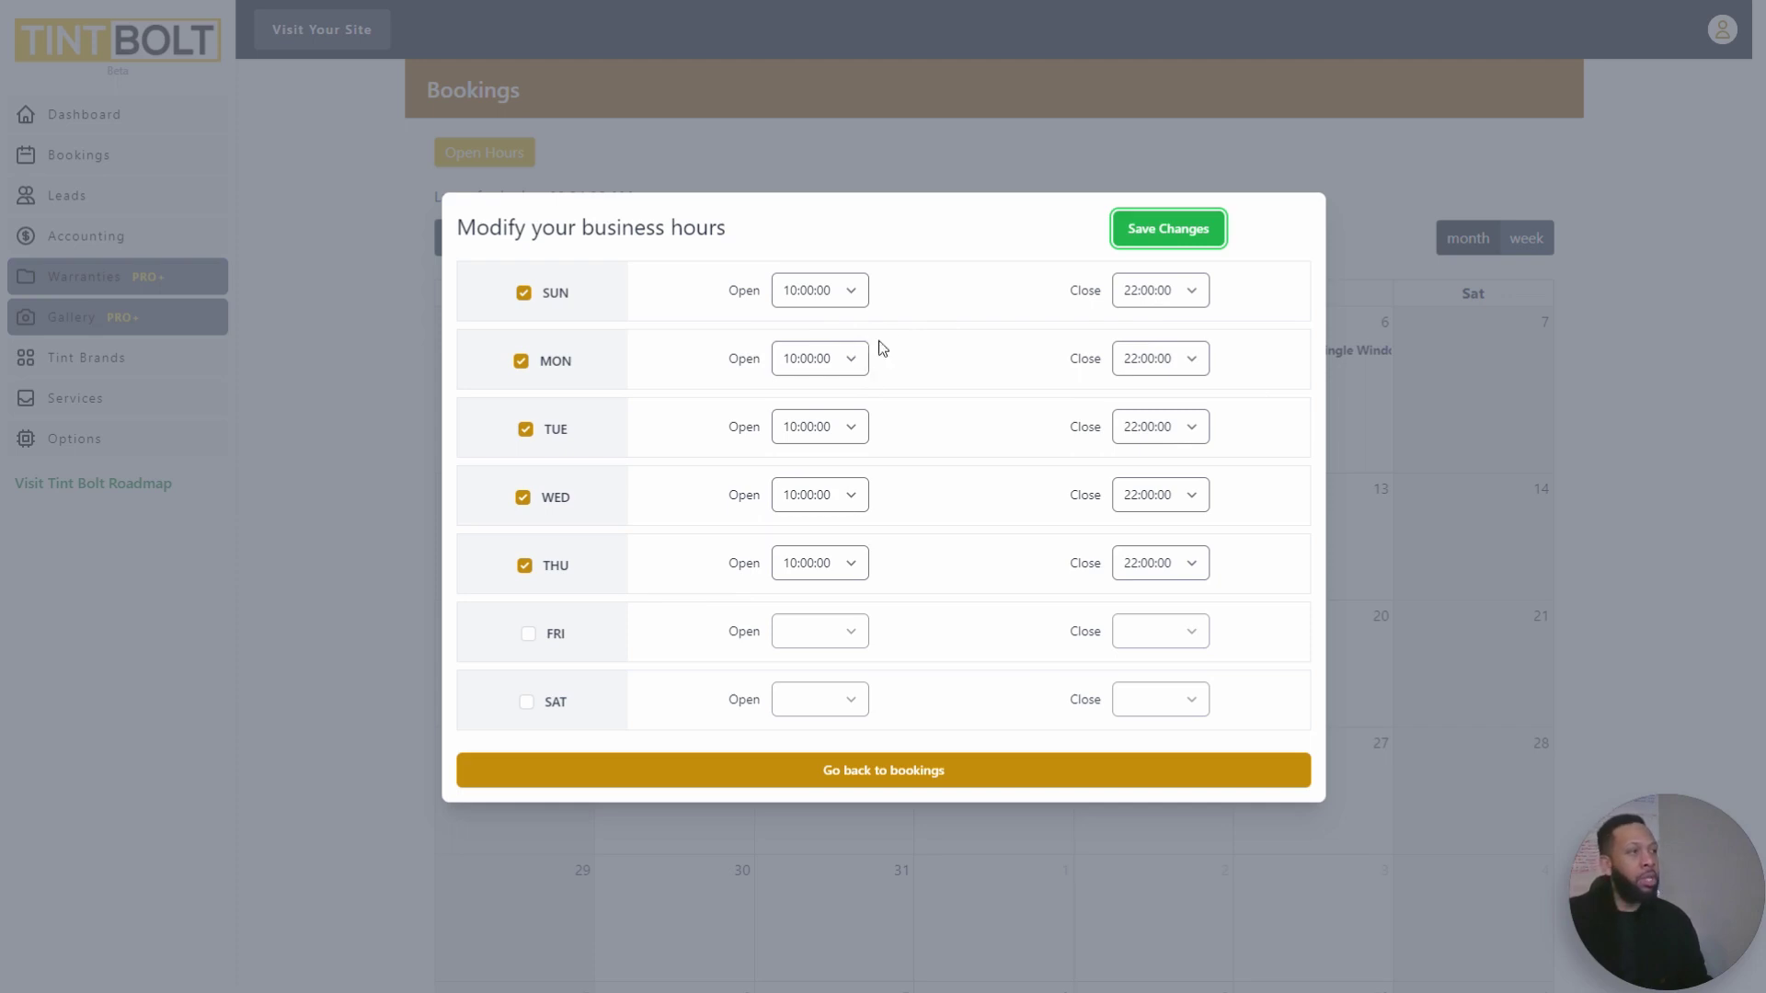
{"action": "left_click", "coordinate": [526, 635]}
{"action": "left_click", "coordinate": [838, 639]}
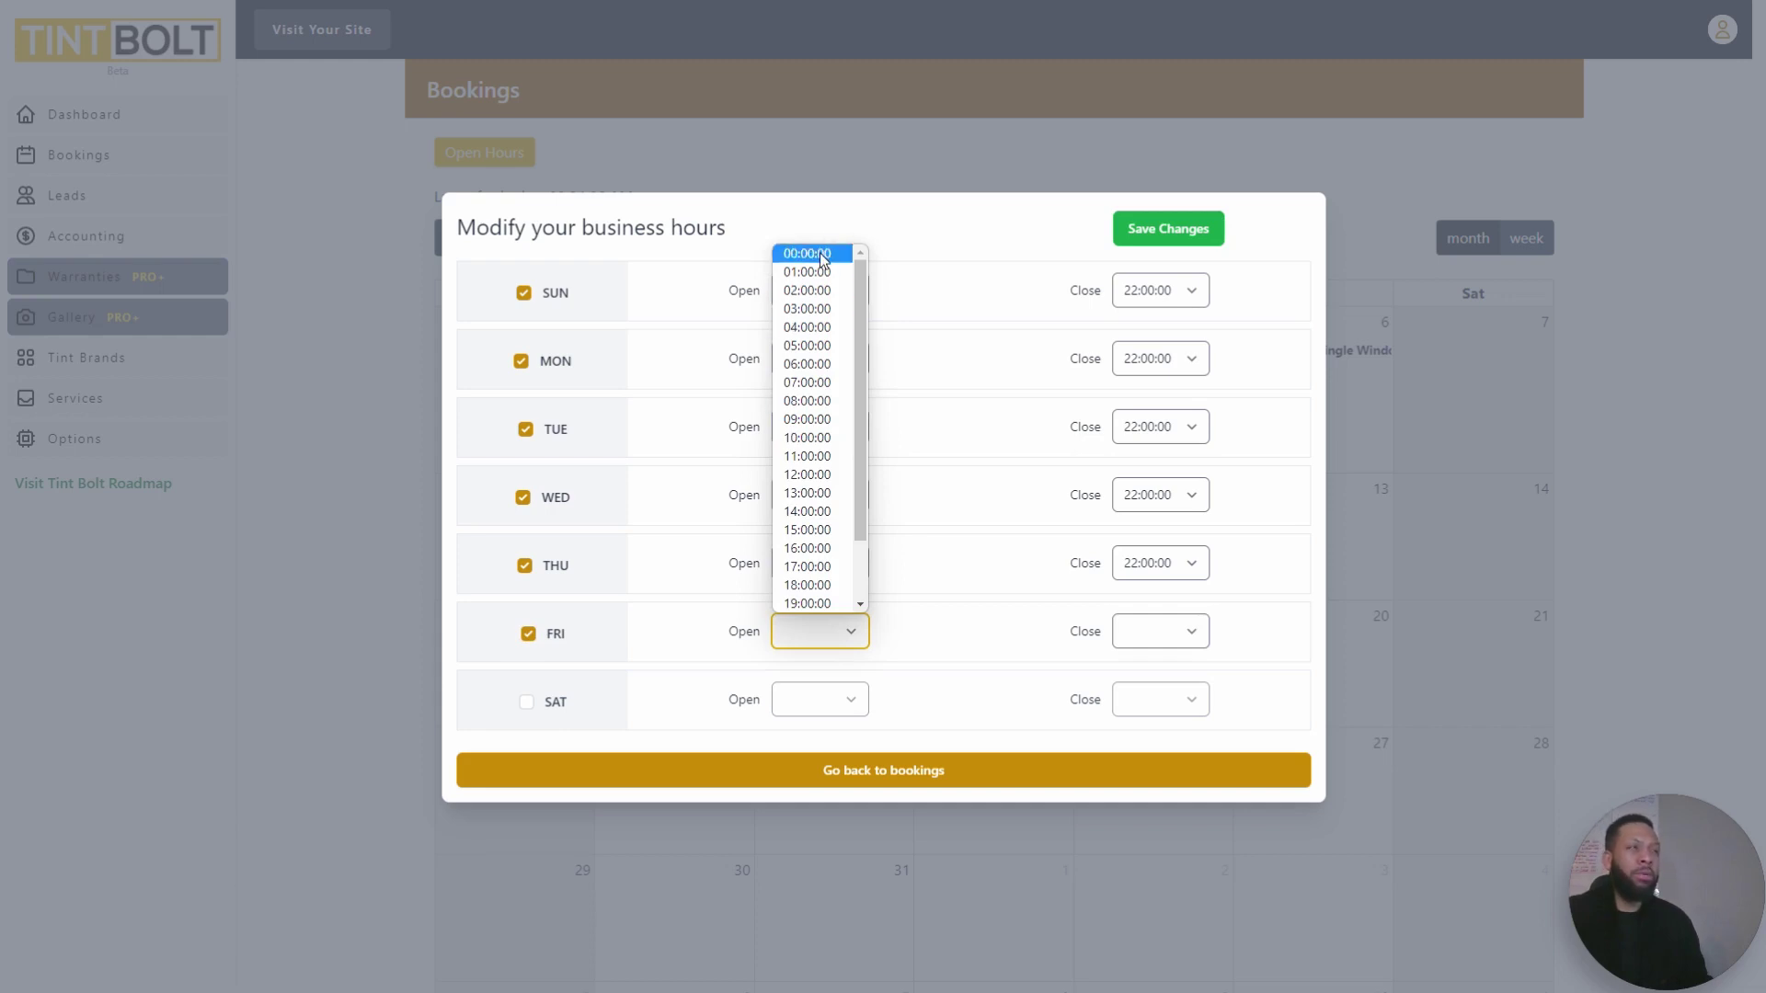
{"action": "left_click_drag", "start_coordinate": [855, 289], "coordinate": [862, 368]}
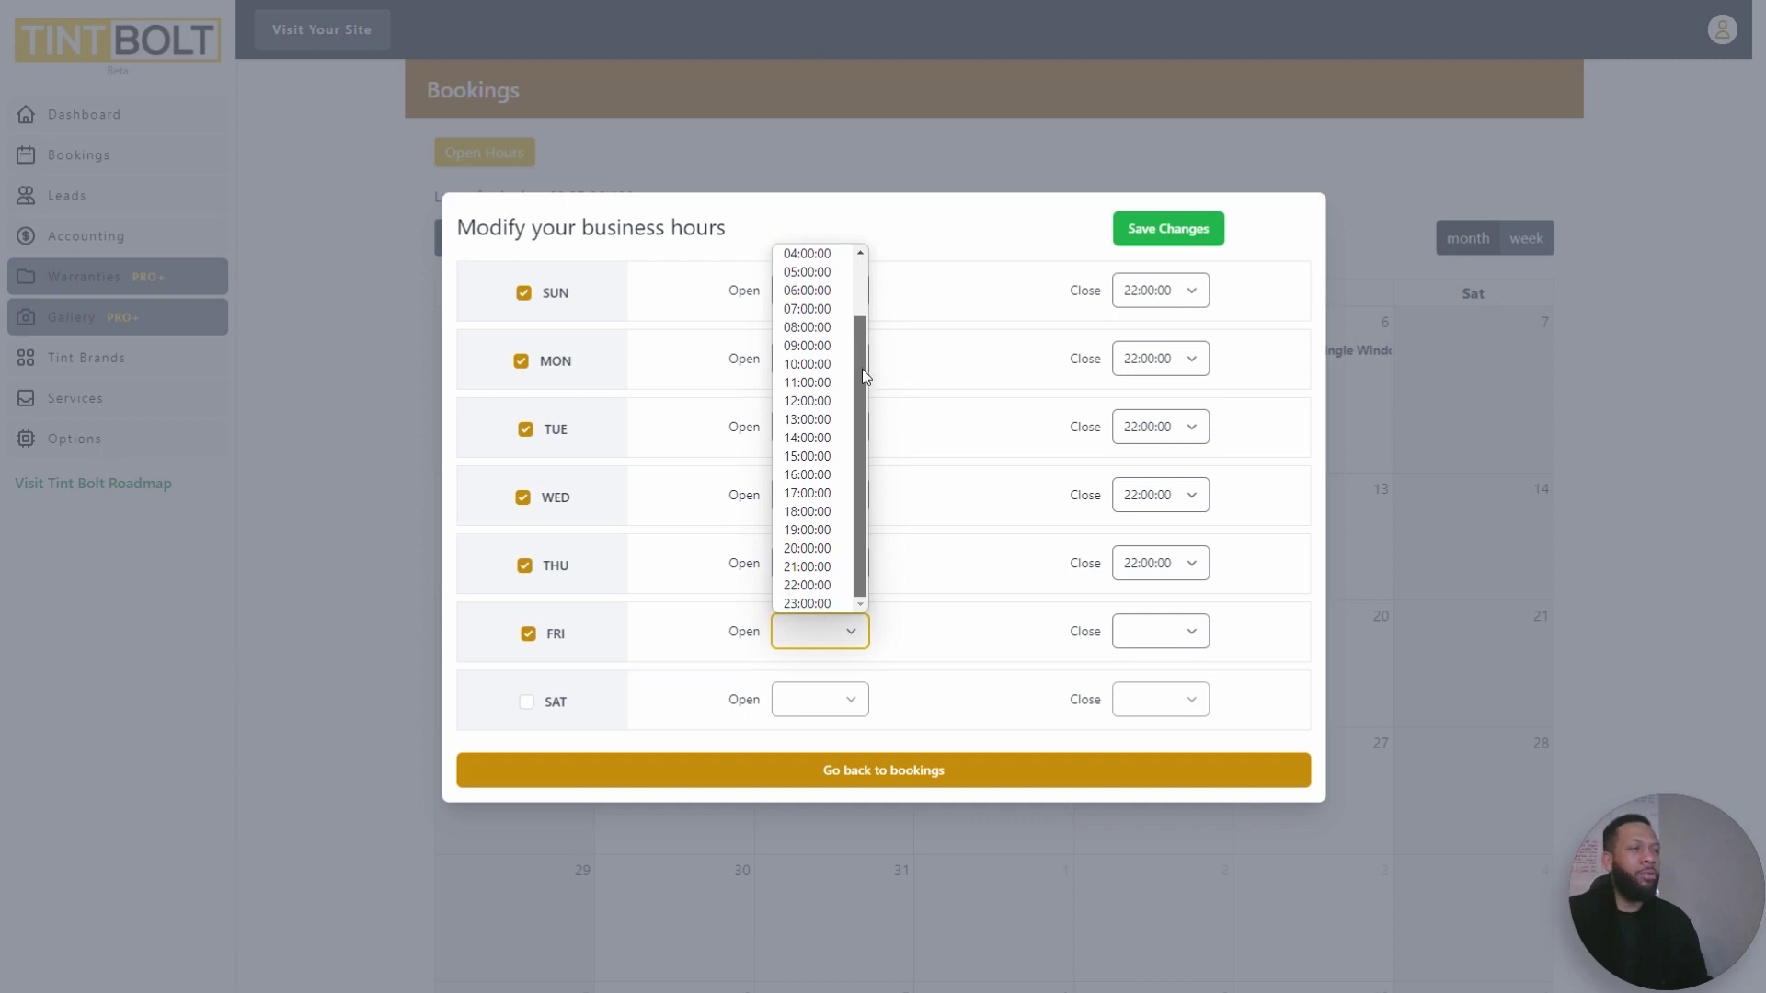
{"action": "scroll", "coordinate": [863, 368], "scroll_direction": "up", "scroll_amount": 2}
{"action": "left_click", "coordinate": [815, 250]}
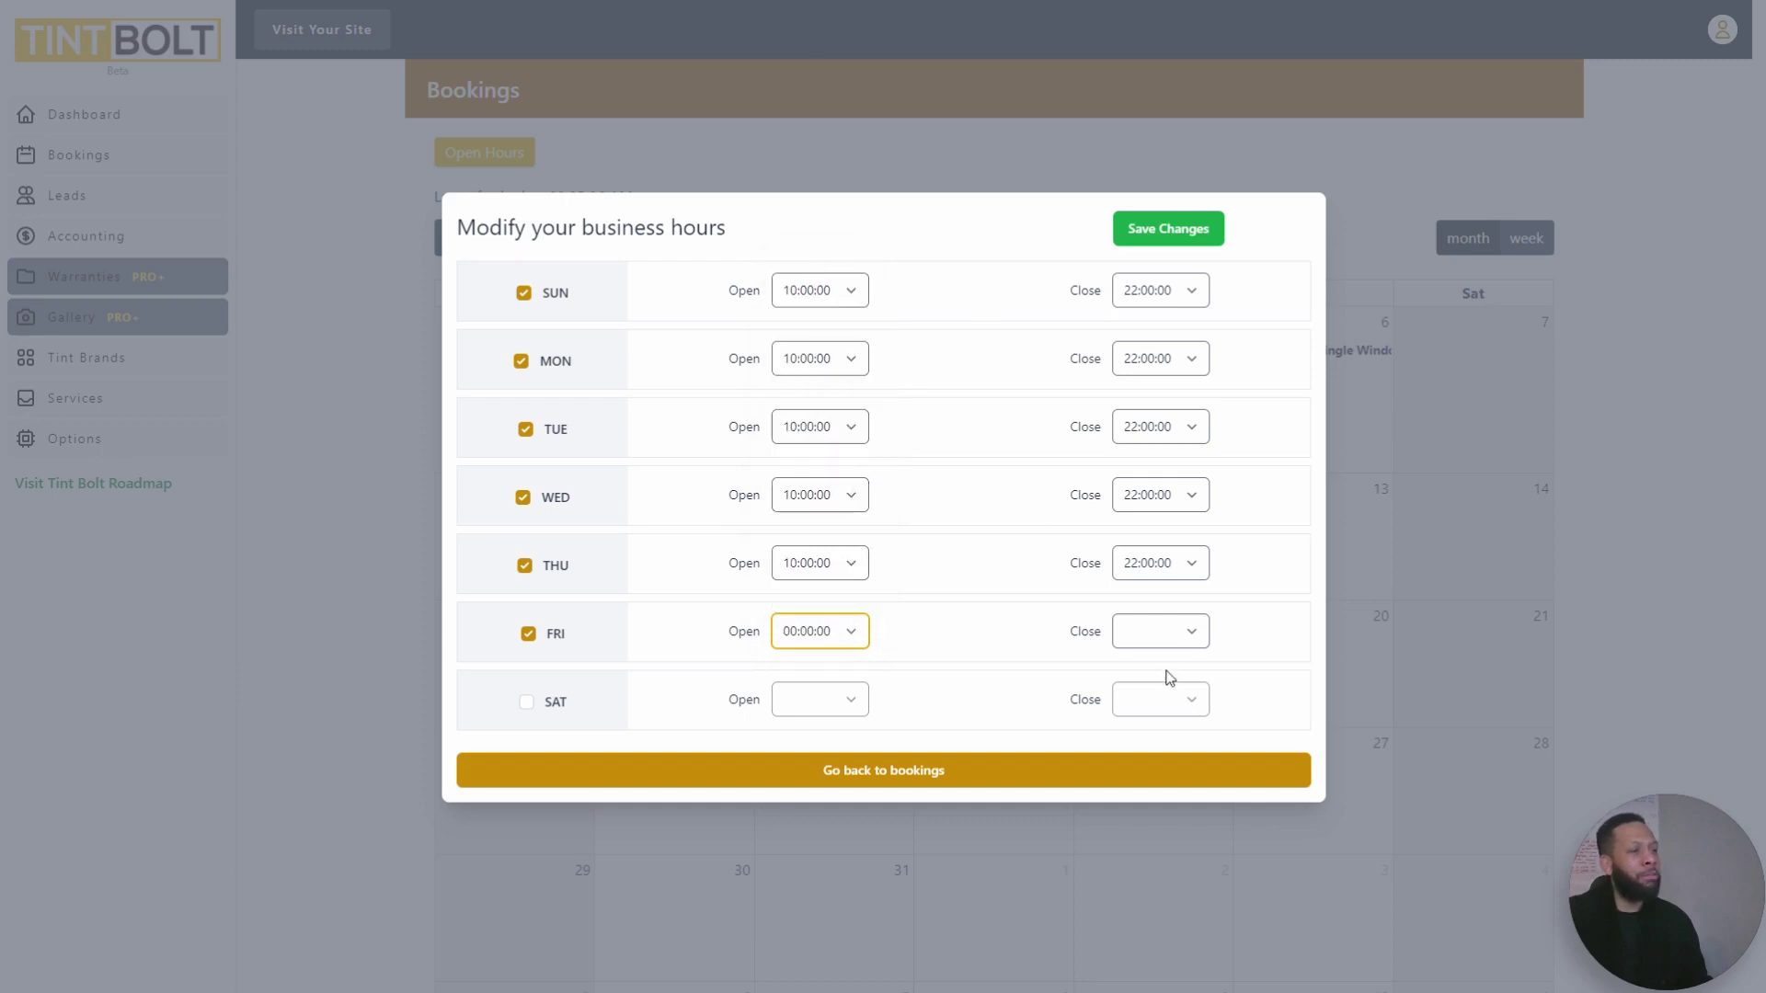
{"action": "left_click", "coordinate": [1177, 631]}
{"action": "scroll", "coordinate": [1157, 580], "scroll_direction": "down", "scroll_amount": 2}
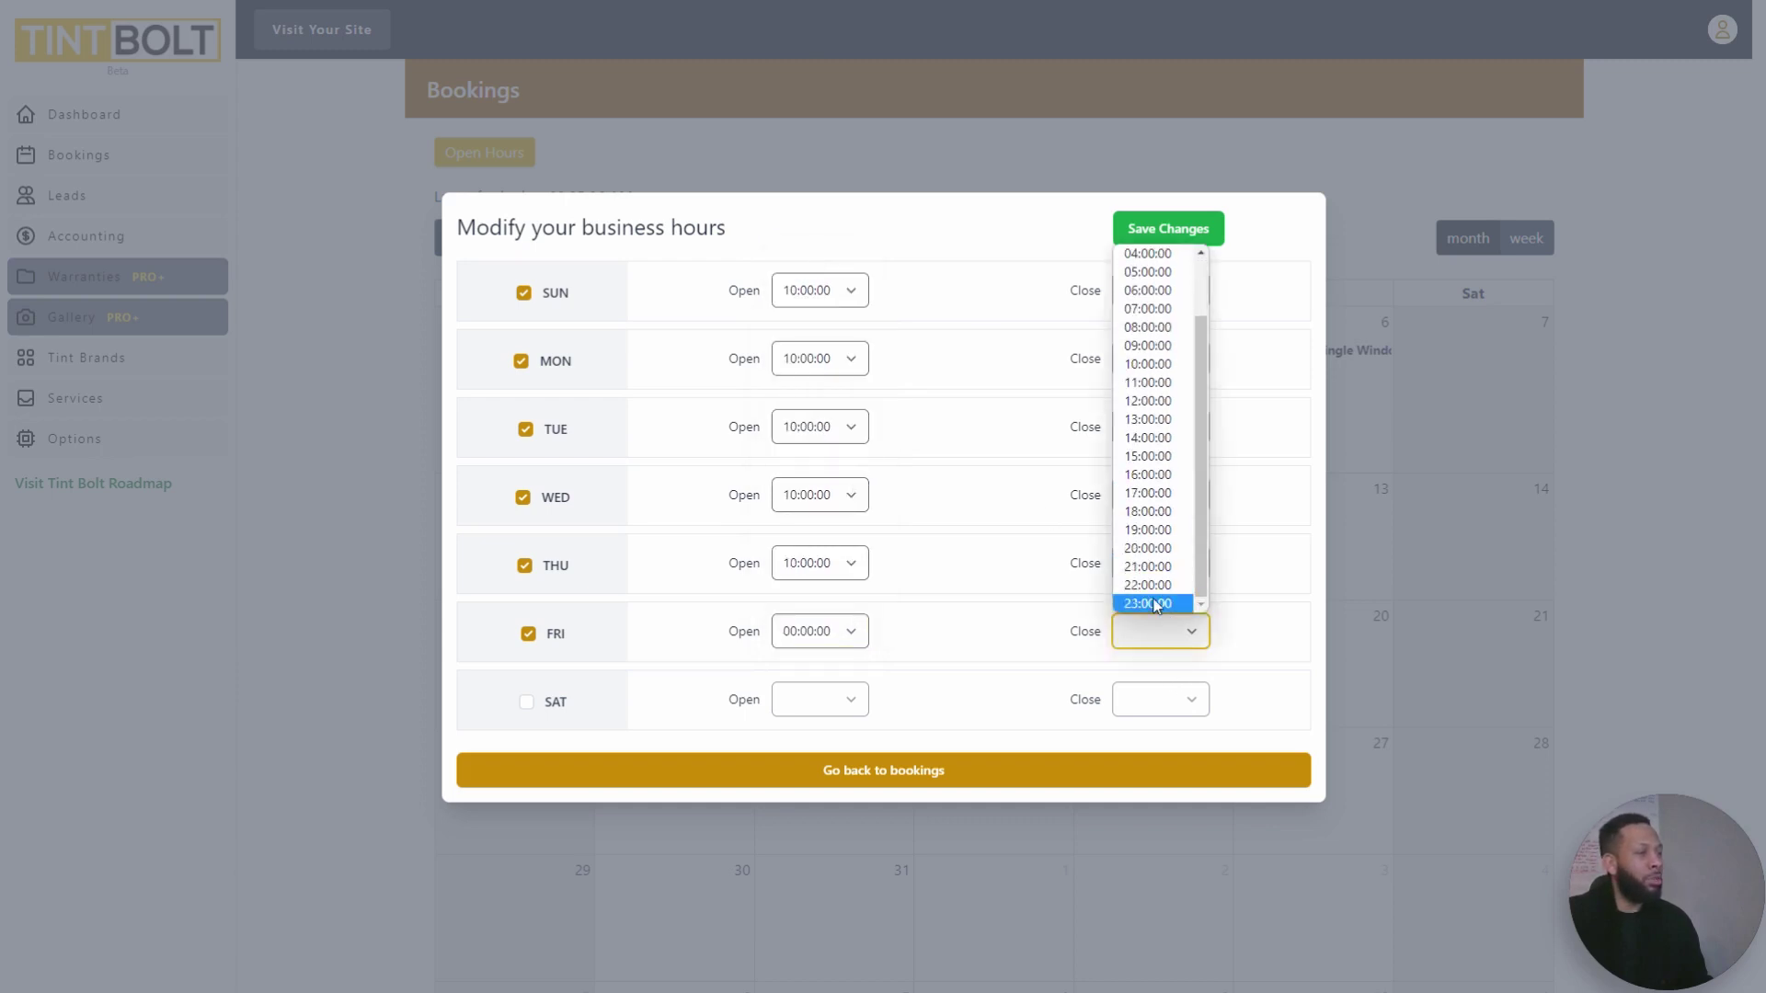
{"action": "left_click", "coordinate": [1153, 604]}
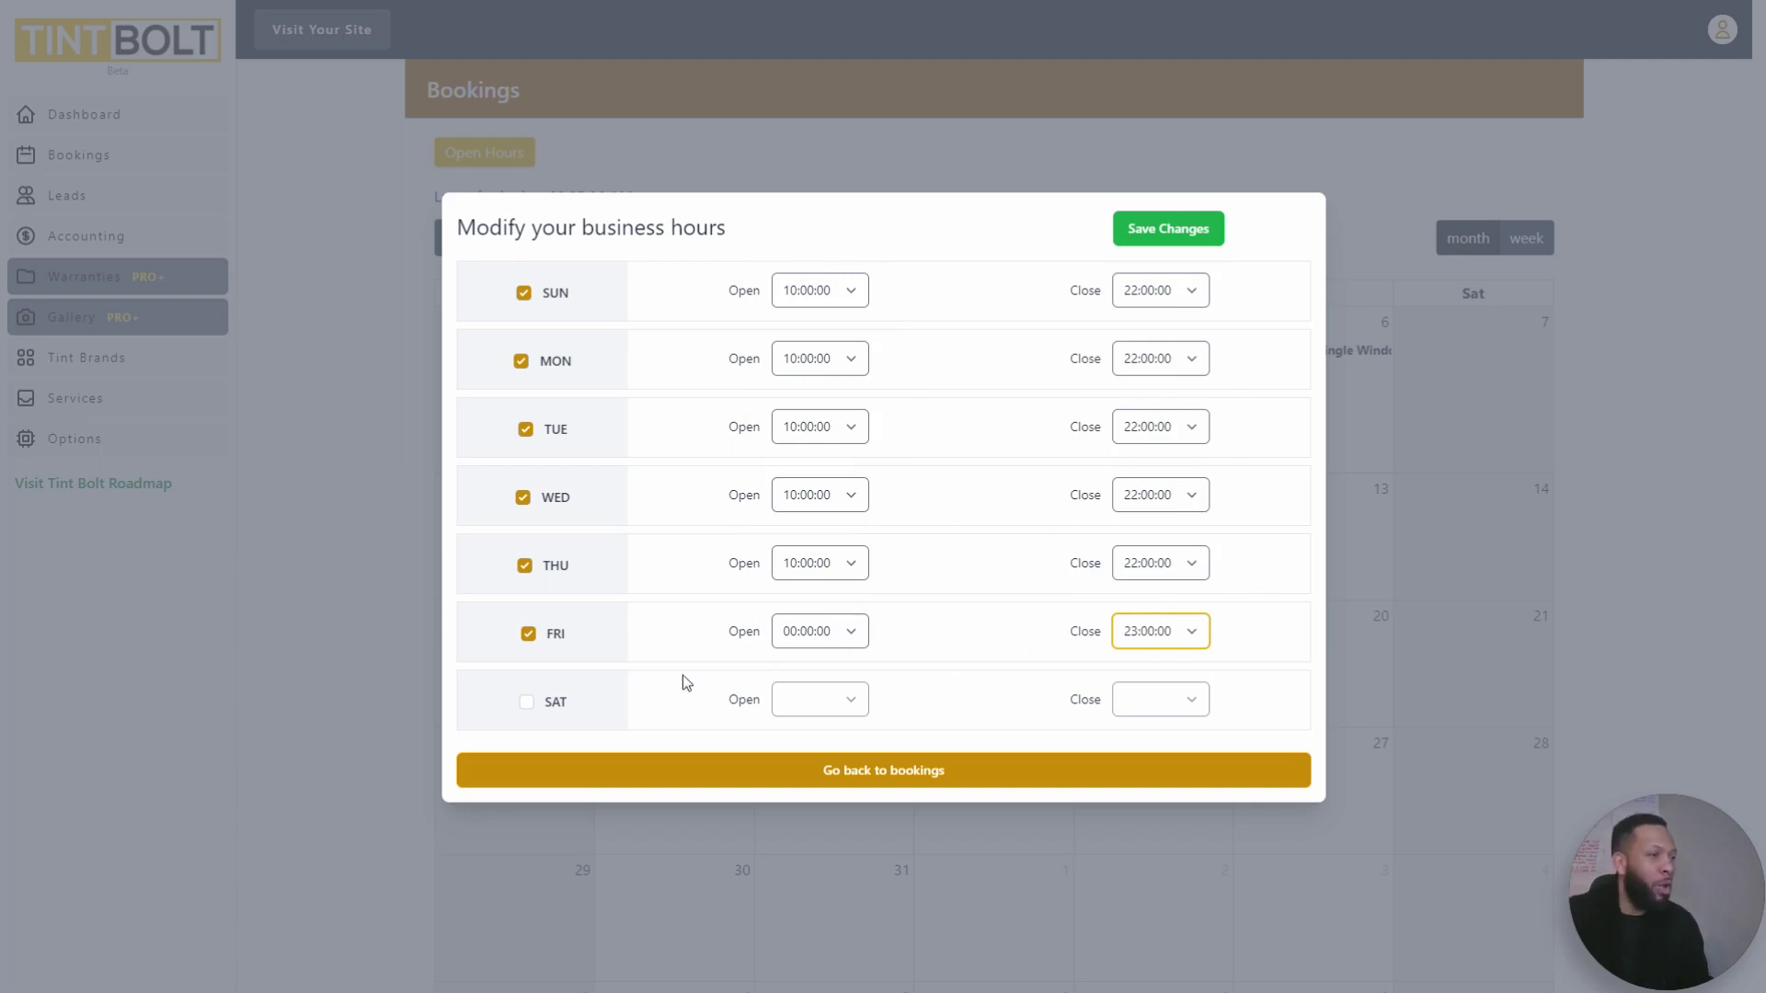
Step: Disable Friday in the business hours, save the changes and return to the bookings calendar
{"action": "left_click", "coordinate": [528, 634]}
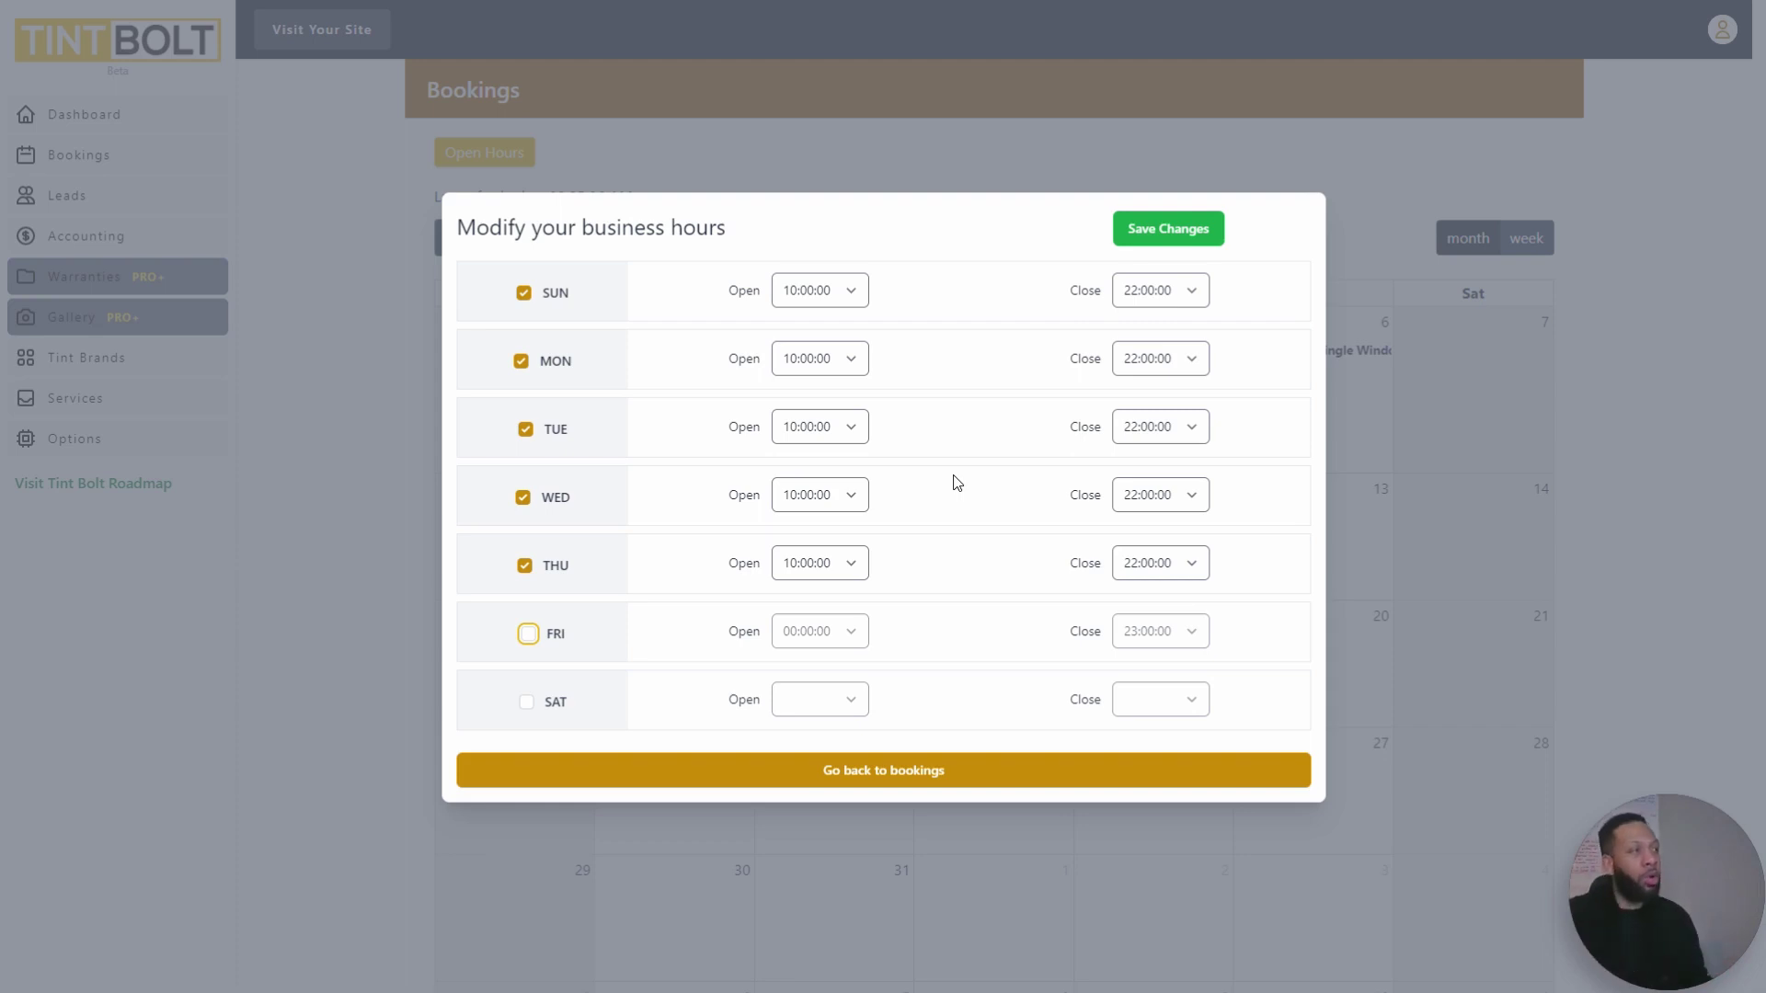
{"action": "left_click", "coordinate": [1212, 231]}
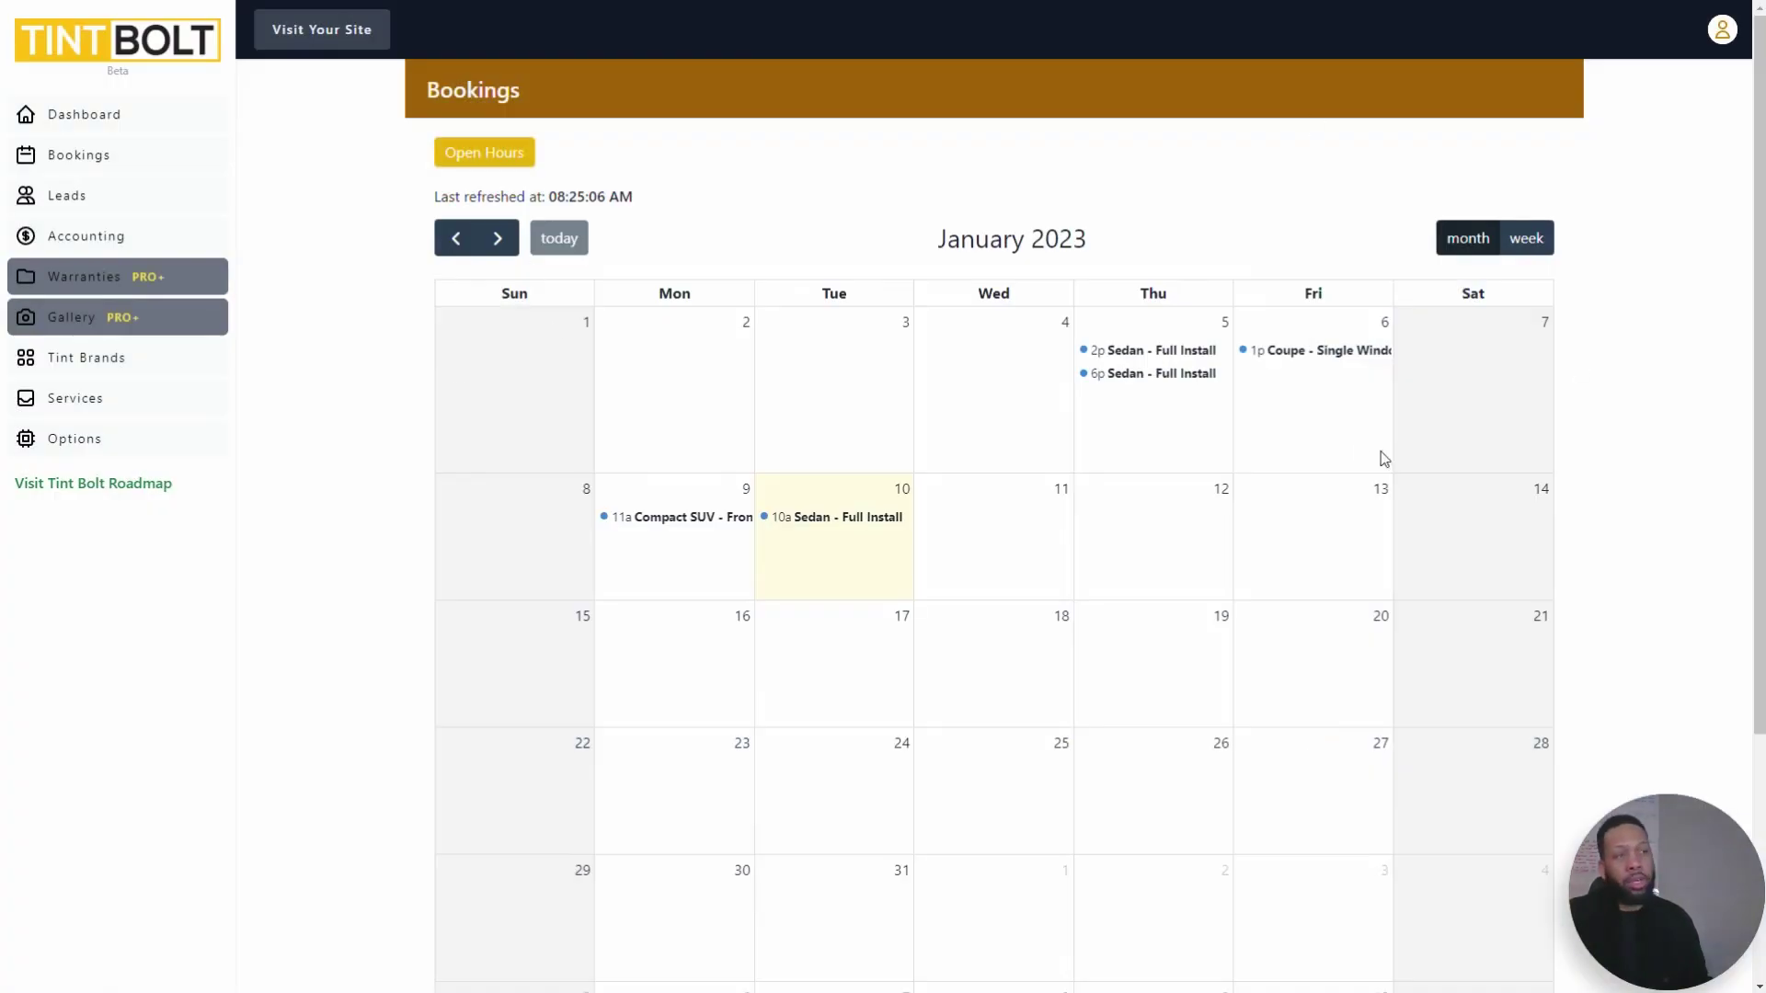
{"action": "left_click", "coordinate": [530, 151]}
{"action": "left_click", "coordinate": [922, 781]}
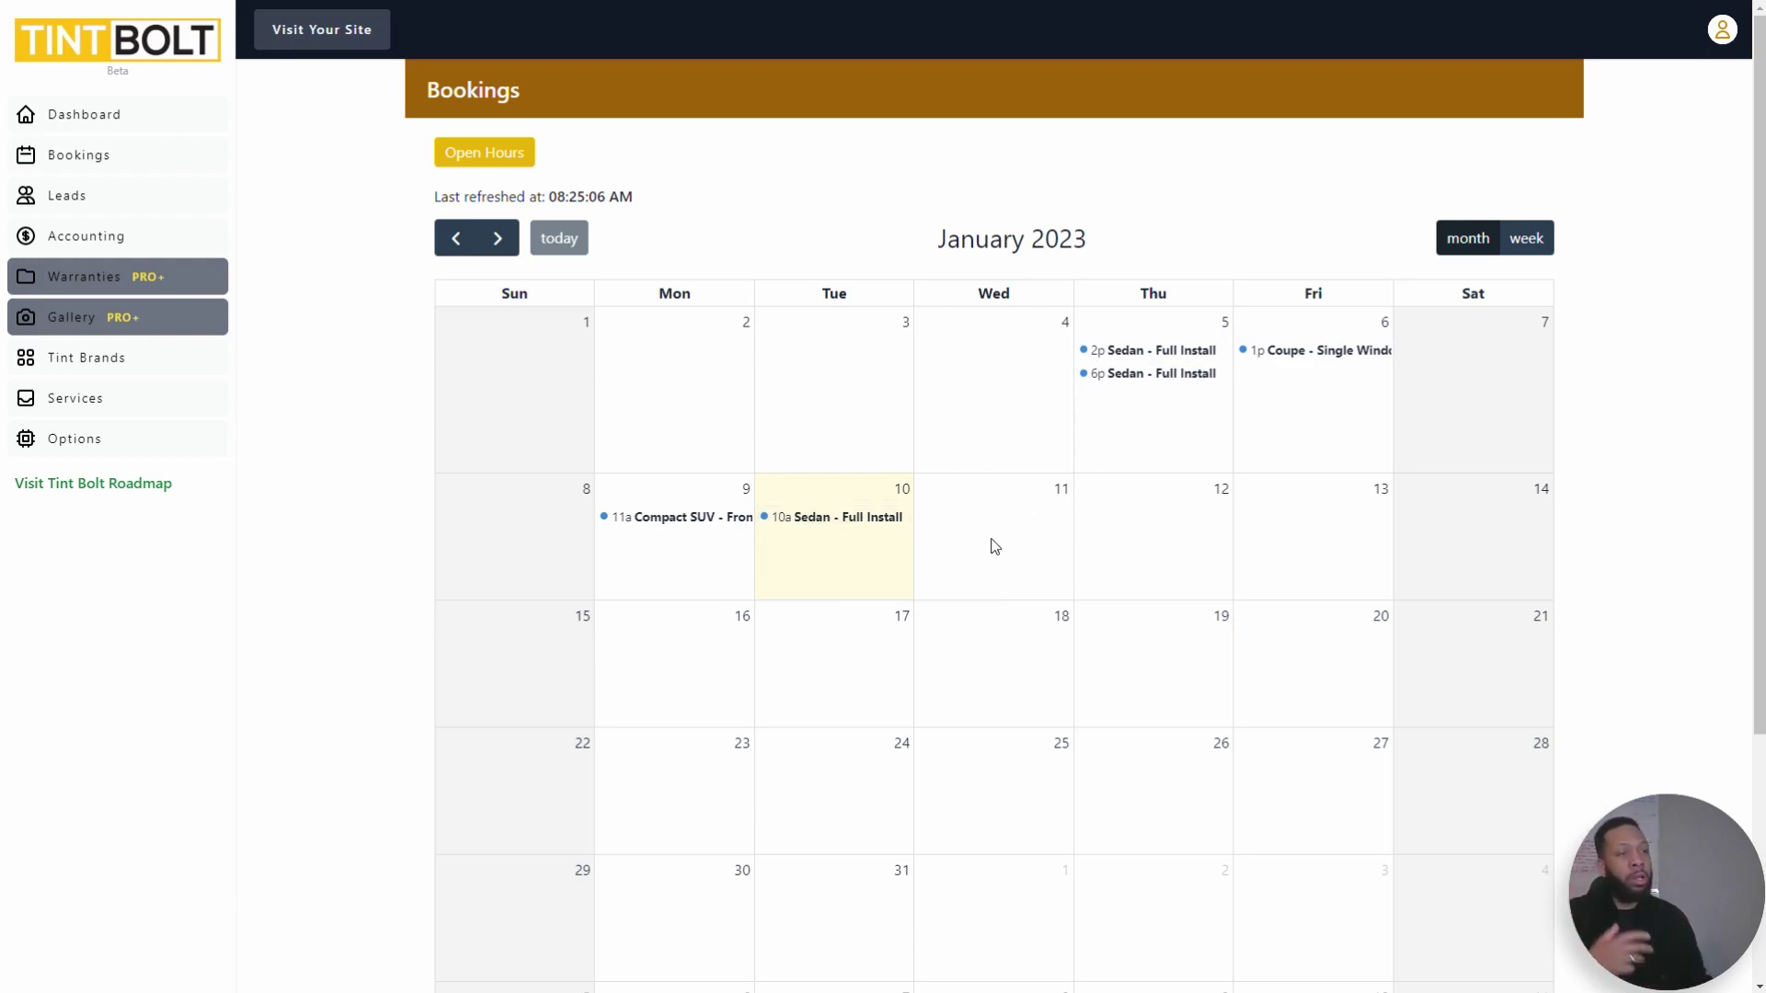
Step: Open the 2 PM Sedan full install booking on January 5, 2023 and review the customer's information
{"action": "left_click", "coordinate": [1166, 351]}
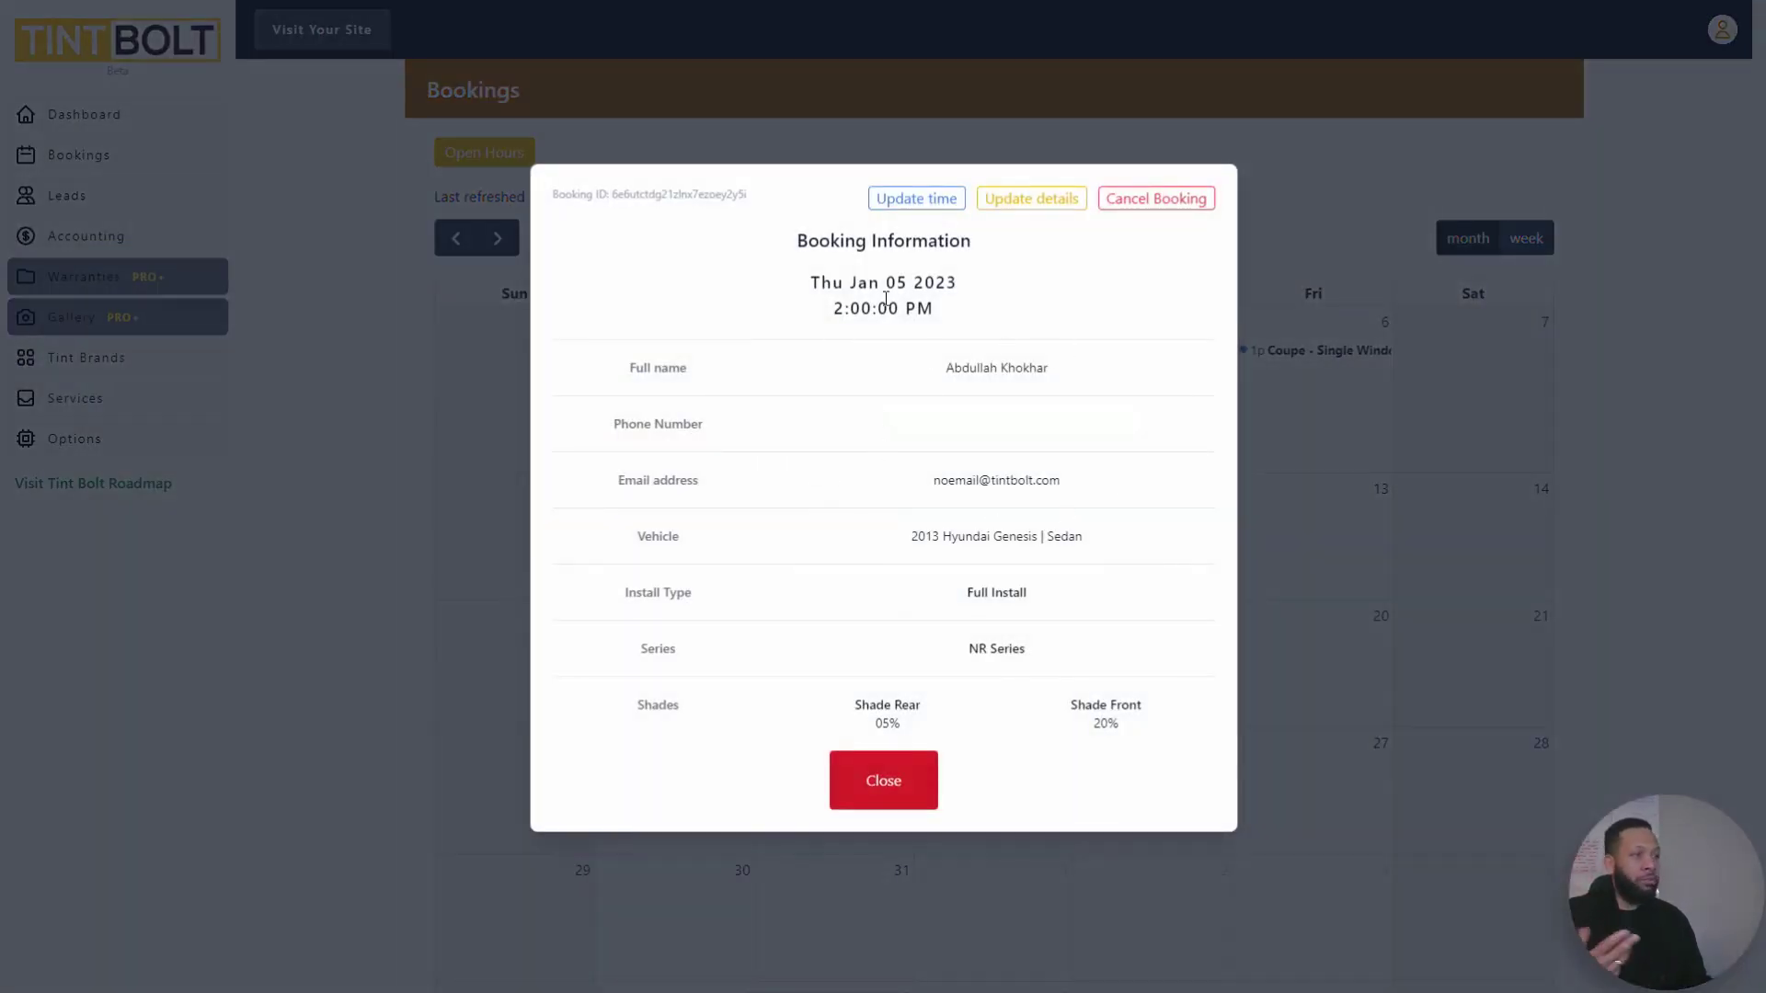
{"action": "left_click_drag", "start_coordinate": [940, 368], "coordinate": [1100, 367]}
{"action": "left_click", "coordinate": [785, 429]}
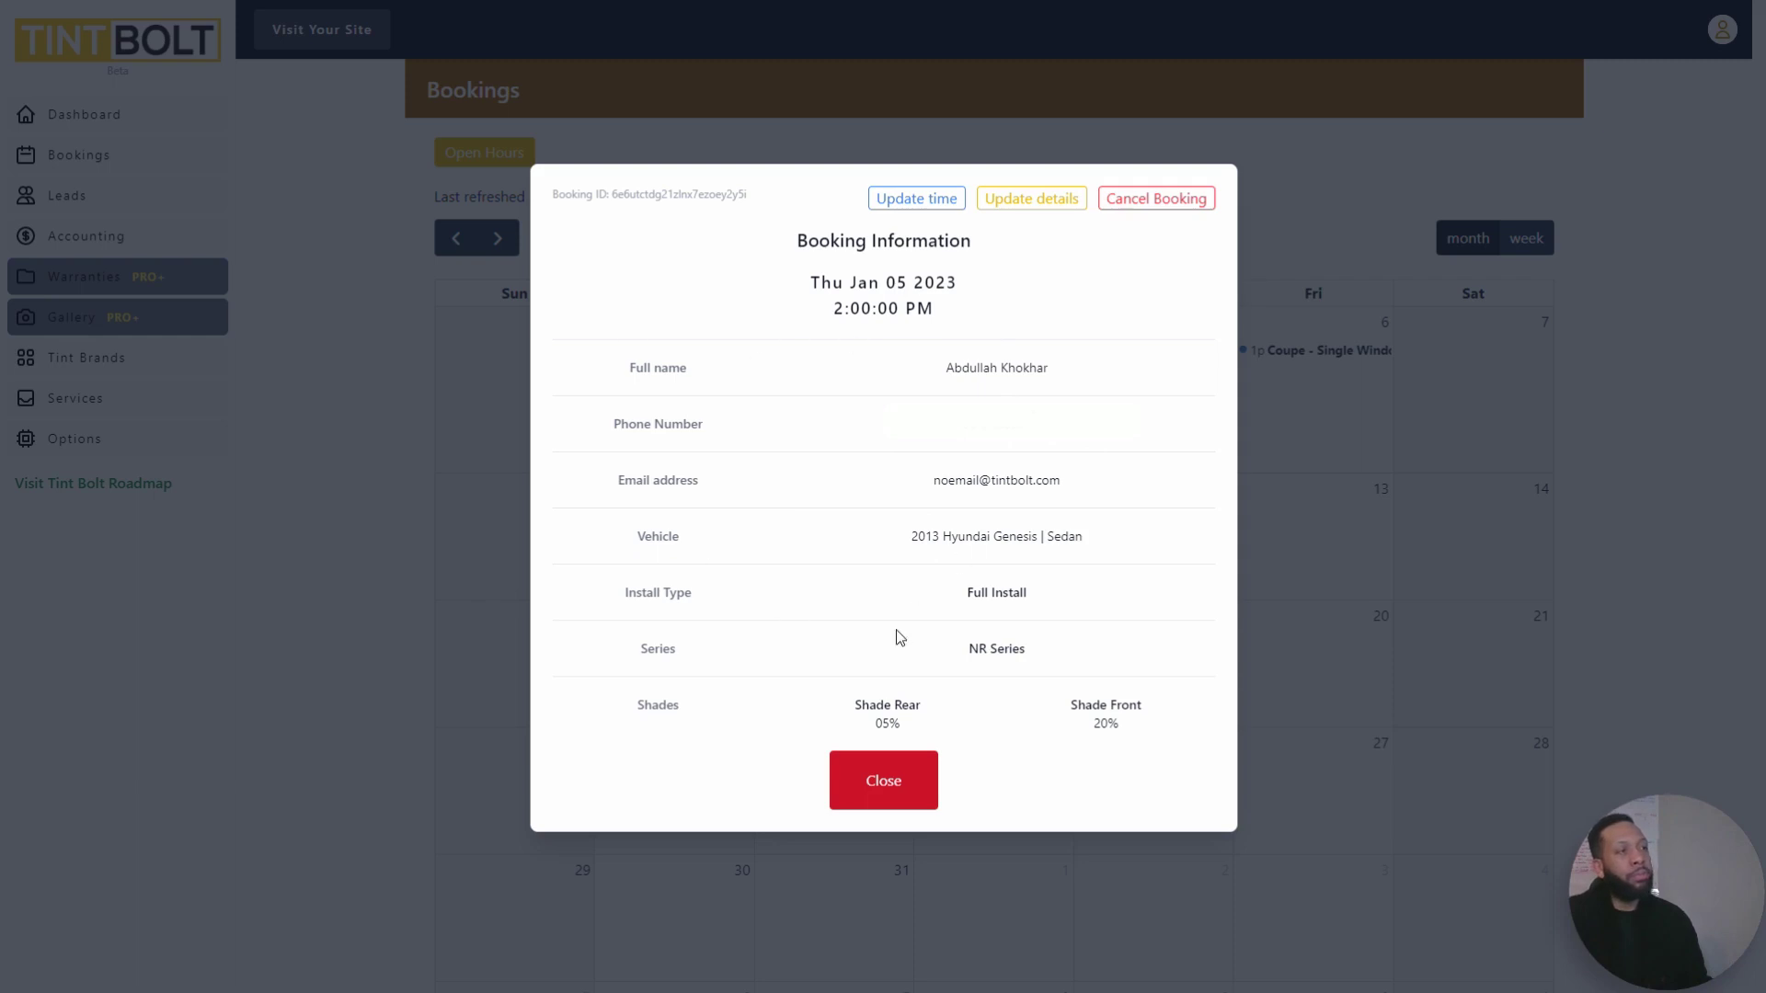
Step: Inspect the booking's options for editing its details, changing its time and cancelling it, leaving the booking as it is
{"action": "left_click", "coordinate": [1045, 198]}
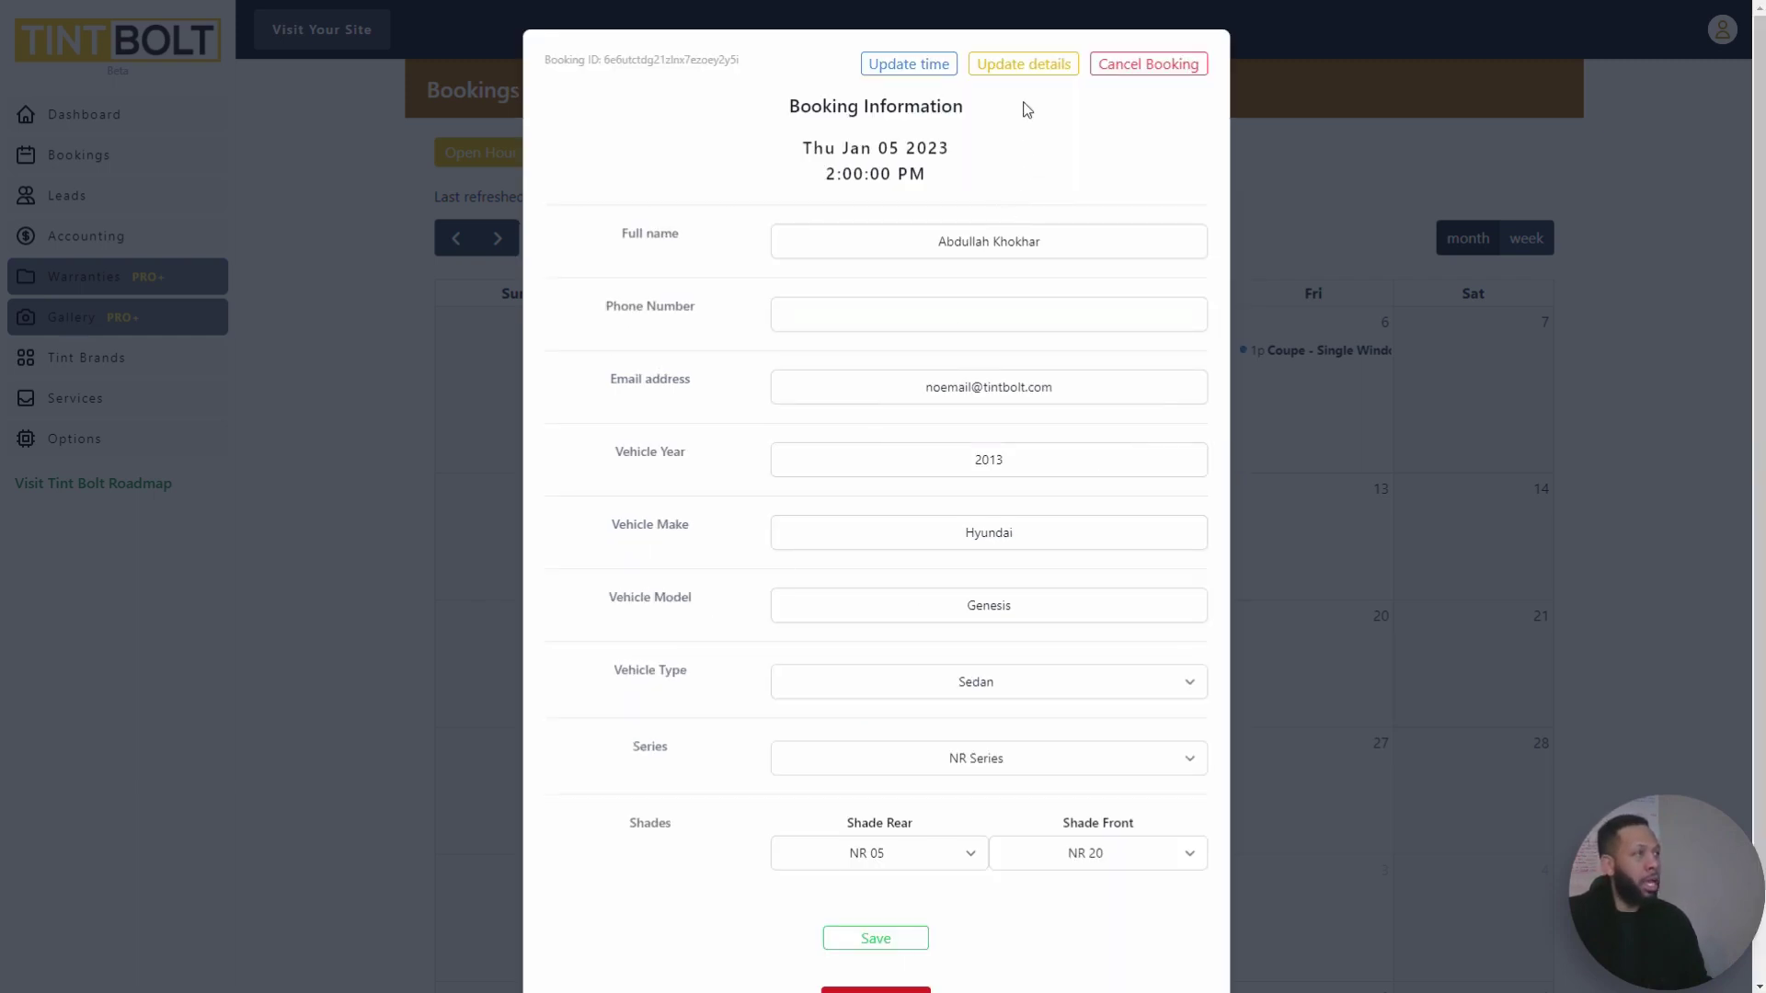
{"action": "left_click", "coordinate": [1018, 72]}
{"action": "left_click", "coordinate": [908, 203]}
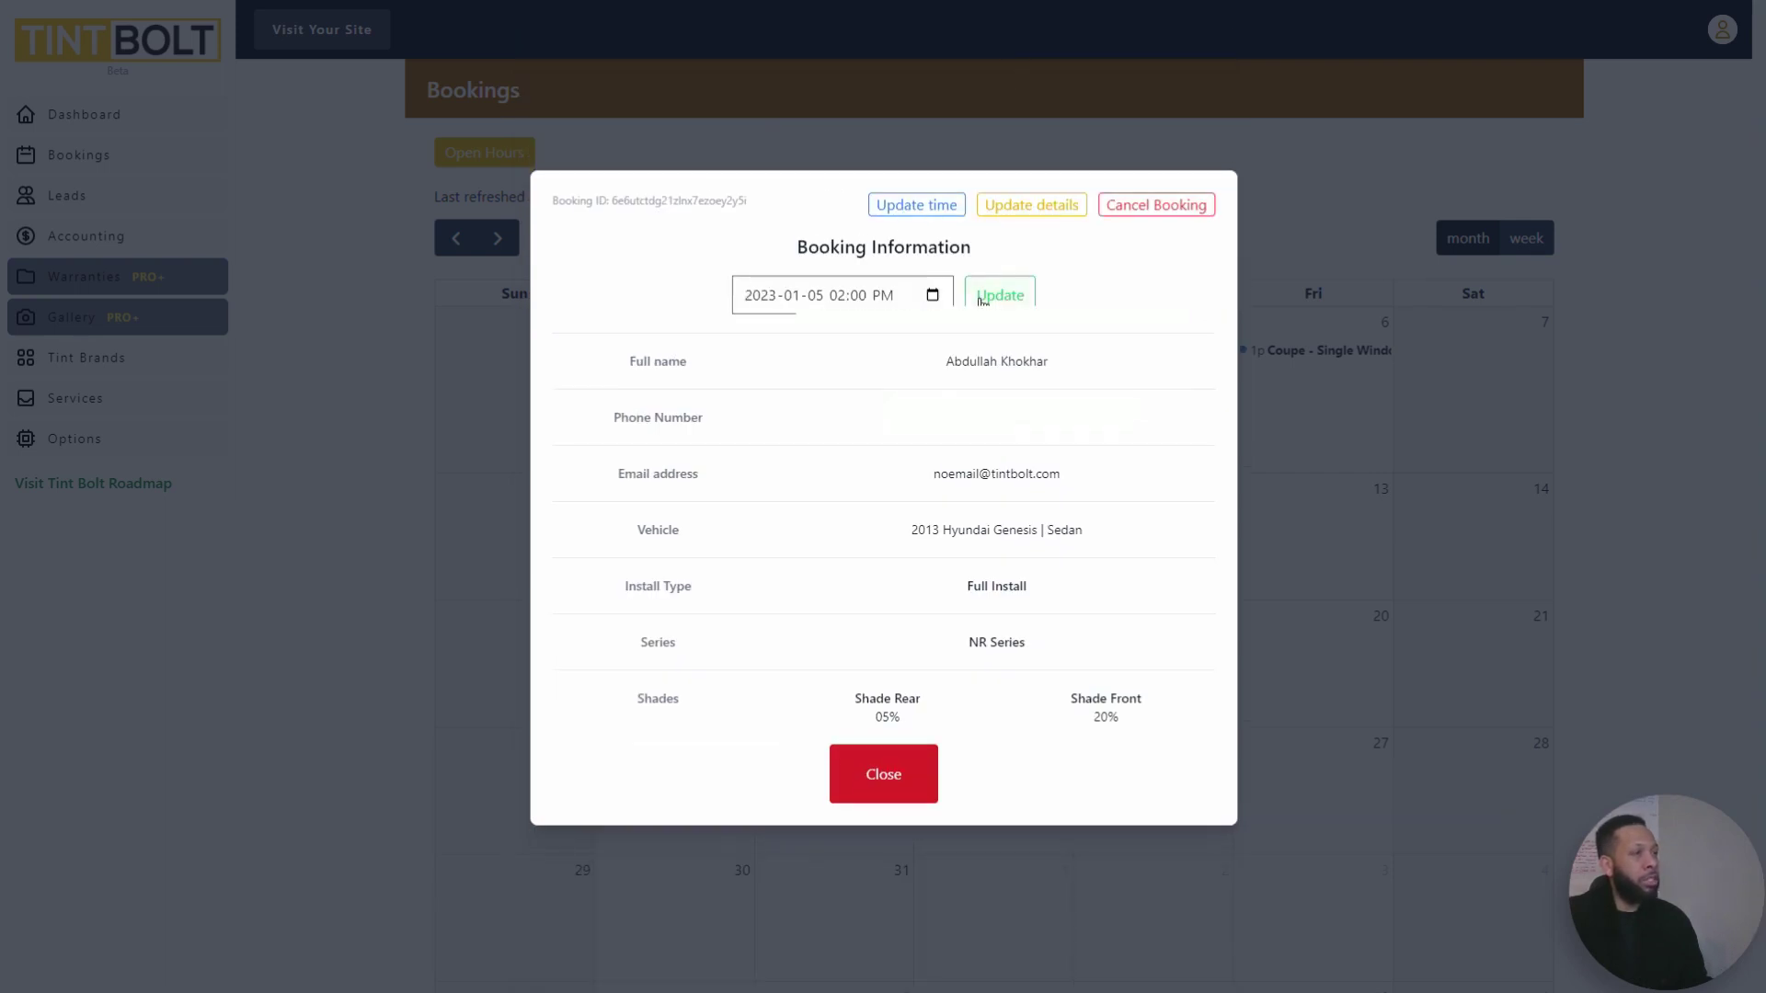
{"action": "left_click", "coordinate": [919, 208]}
{"action": "left_click", "coordinate": [1188, 205]}
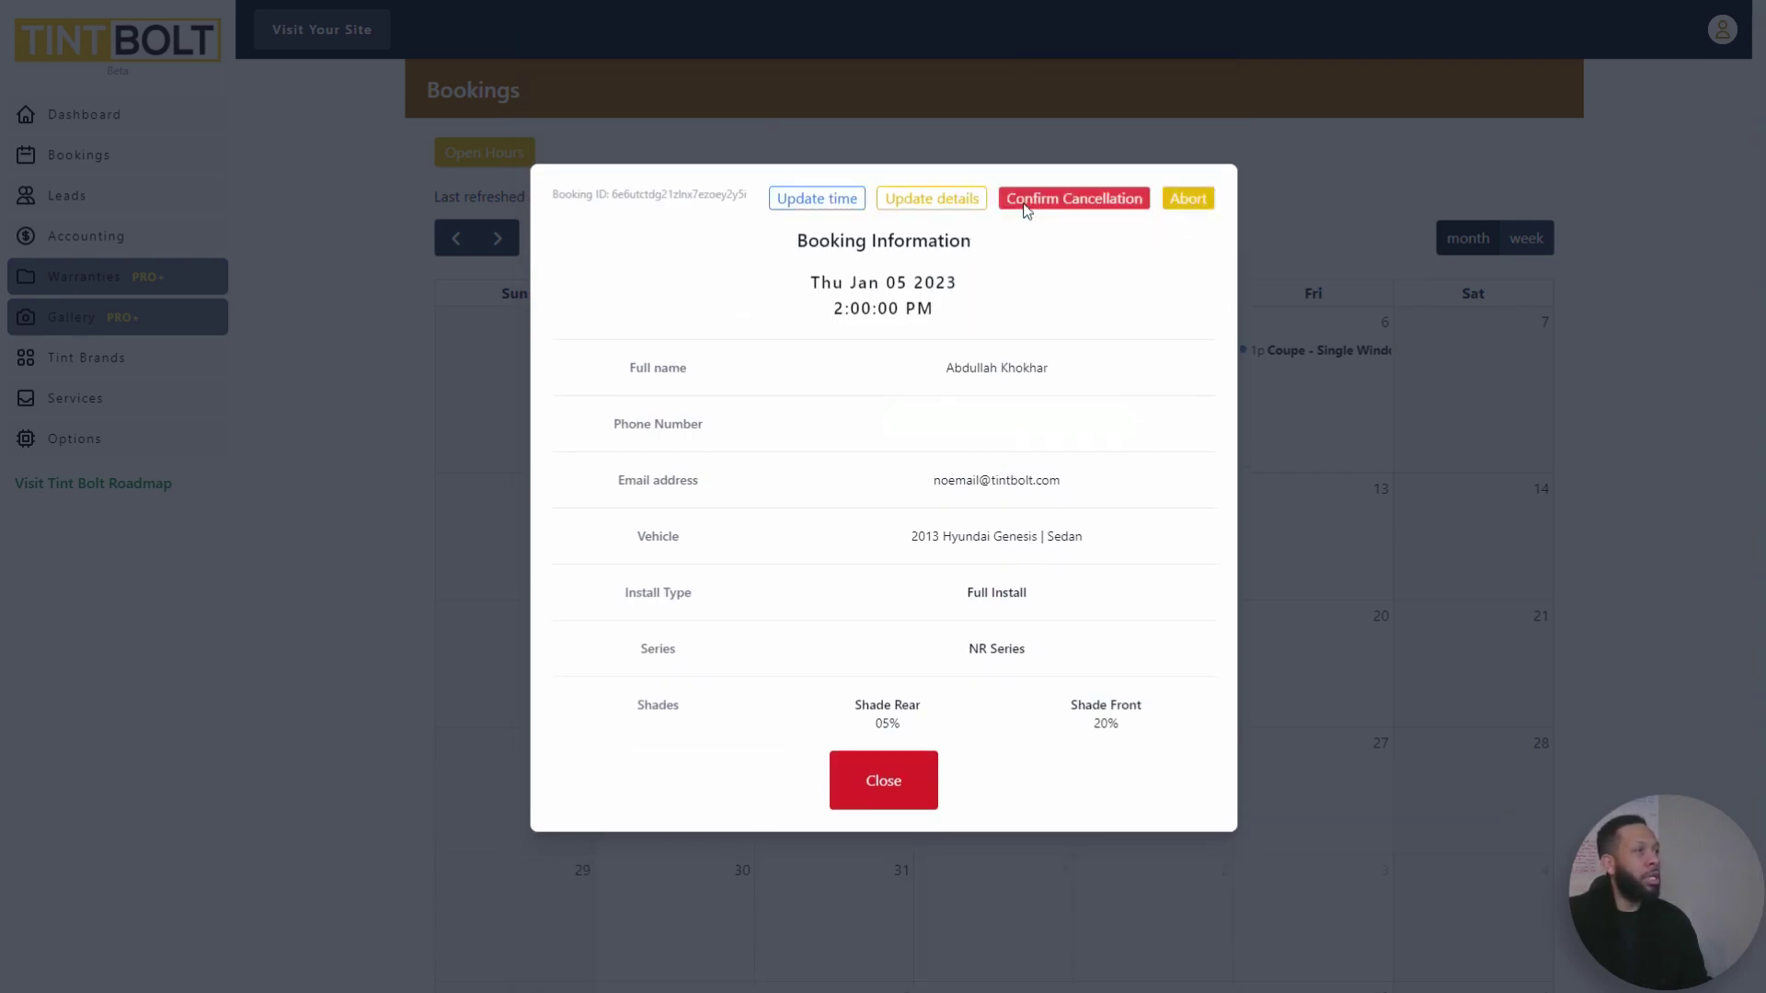
{"action": "left_click", "coordinate": [1088, 206]}
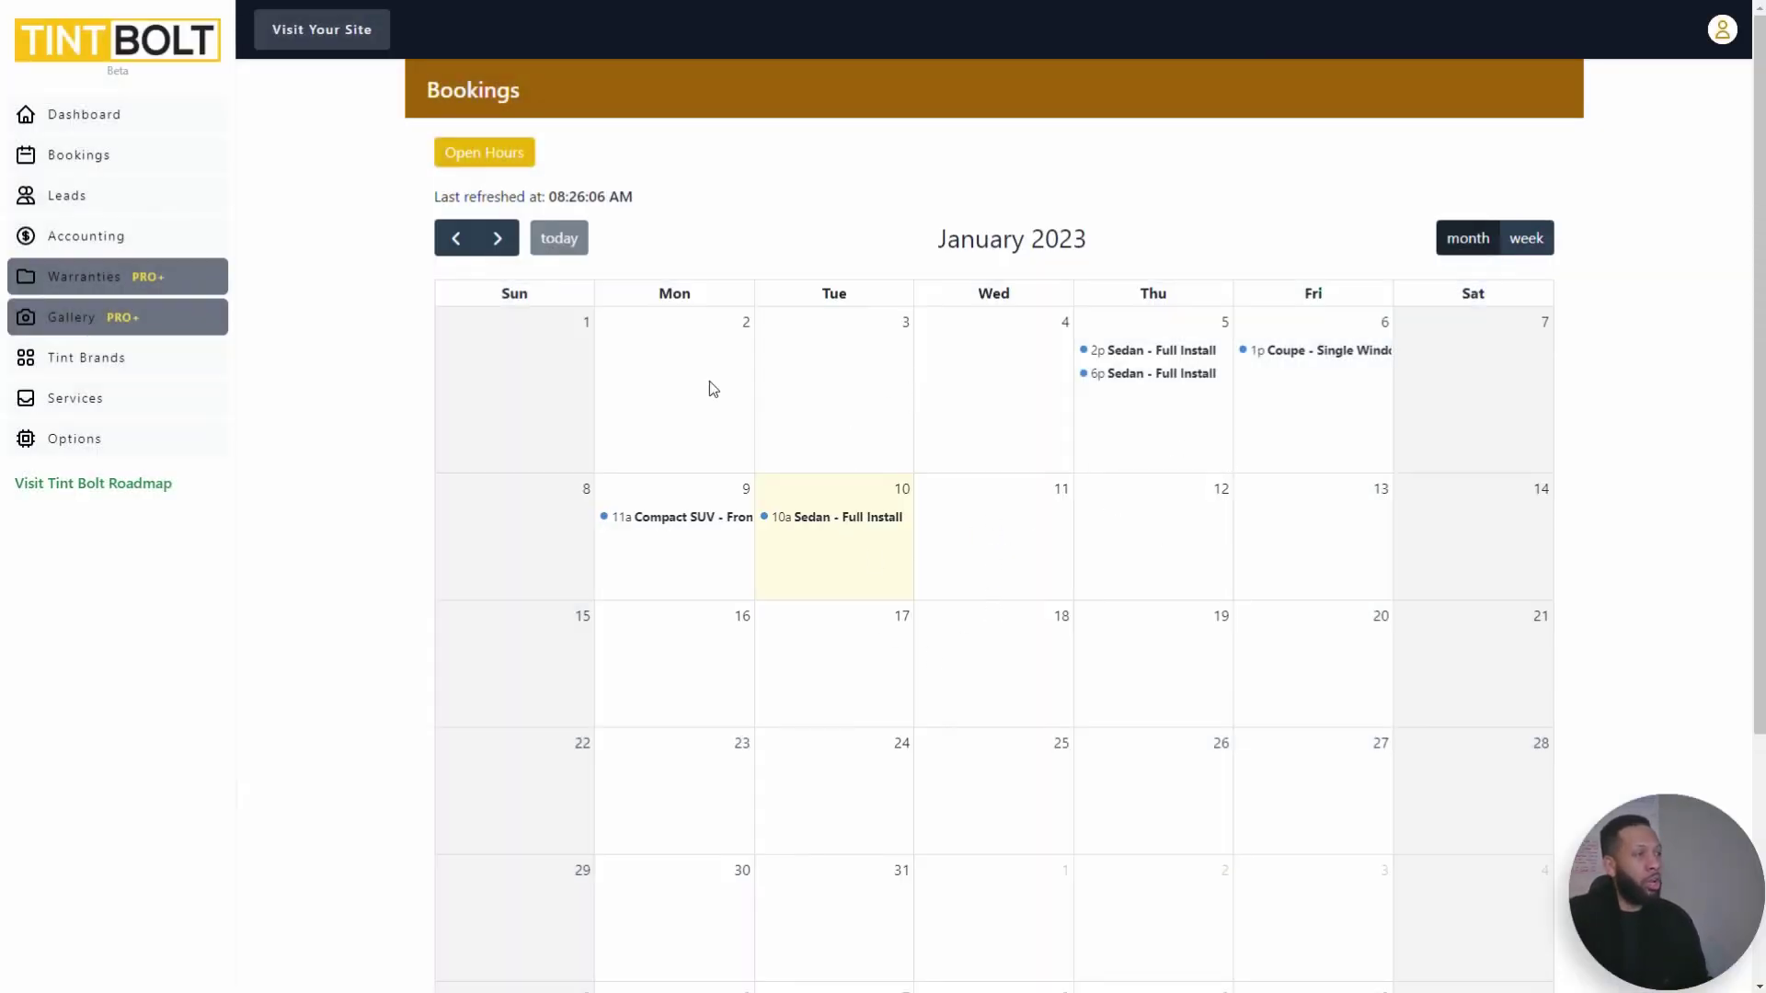
Step: Start a booking from the January 11 calendar day for a Sedan with the Standard NR Series
{"action": "left_click", "coordinate": [1003, 524]}
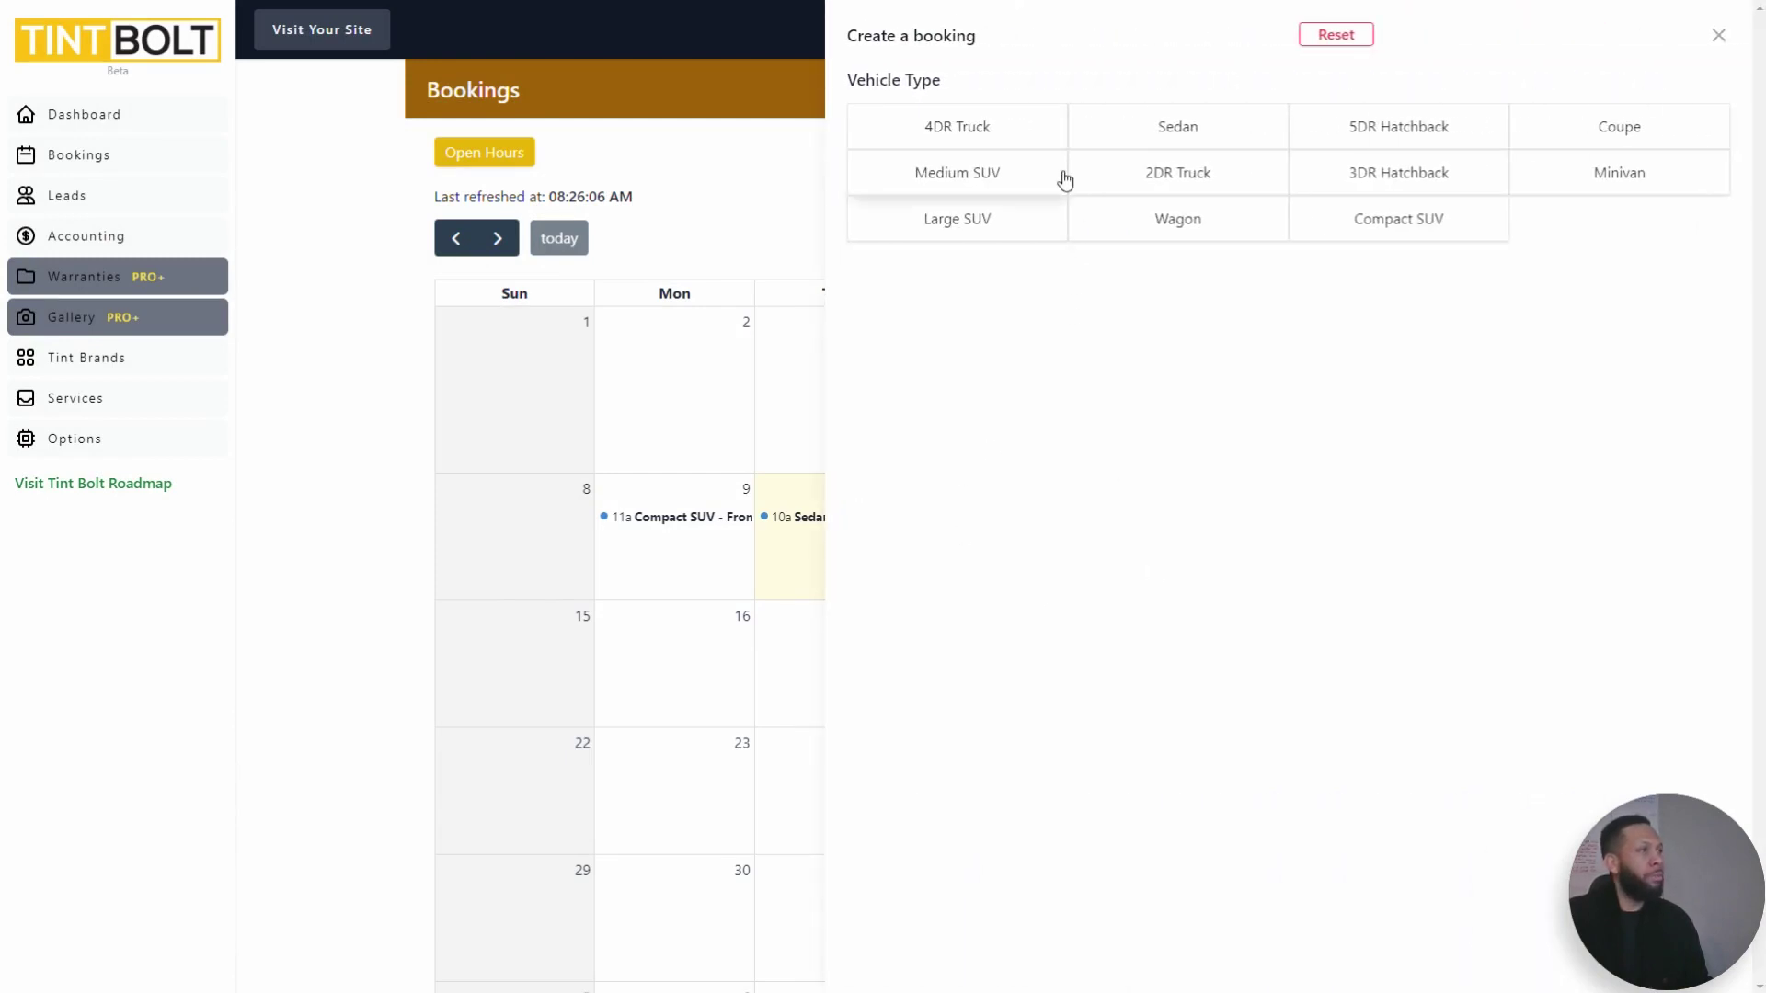
{"action": "left_click", "coordinate": [1190, 126]}
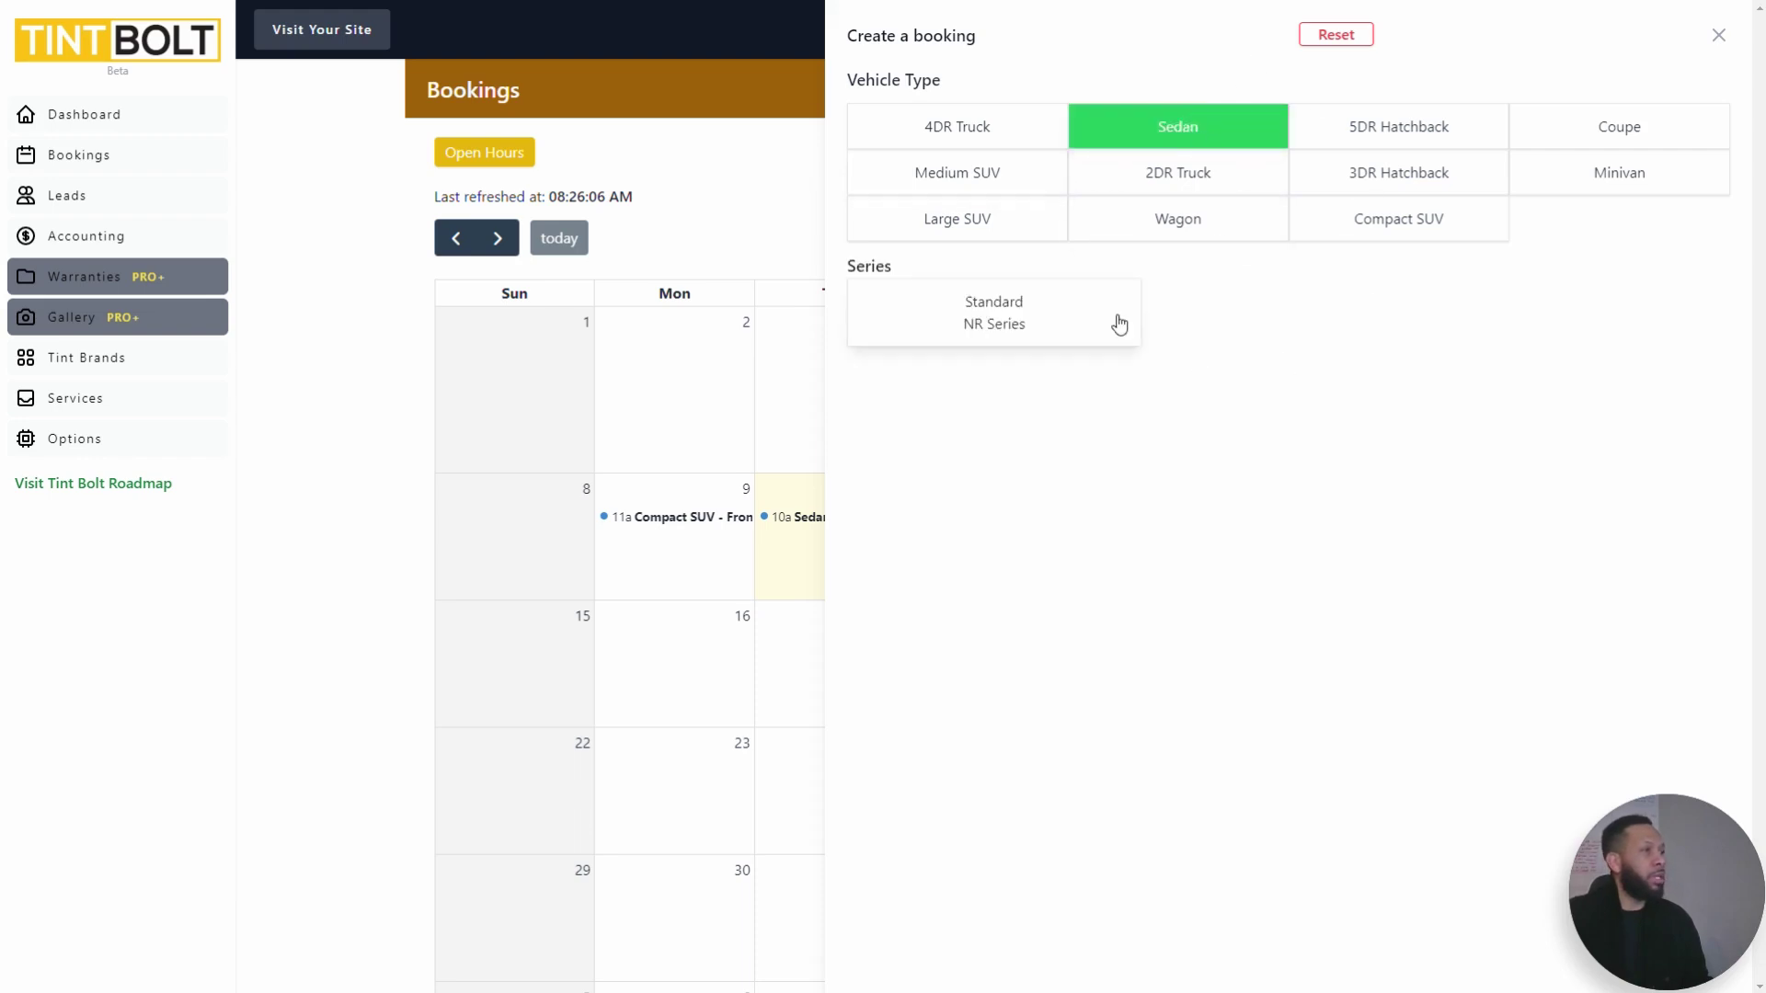
{"action": "left_click", "coordinate": [962, 323]}
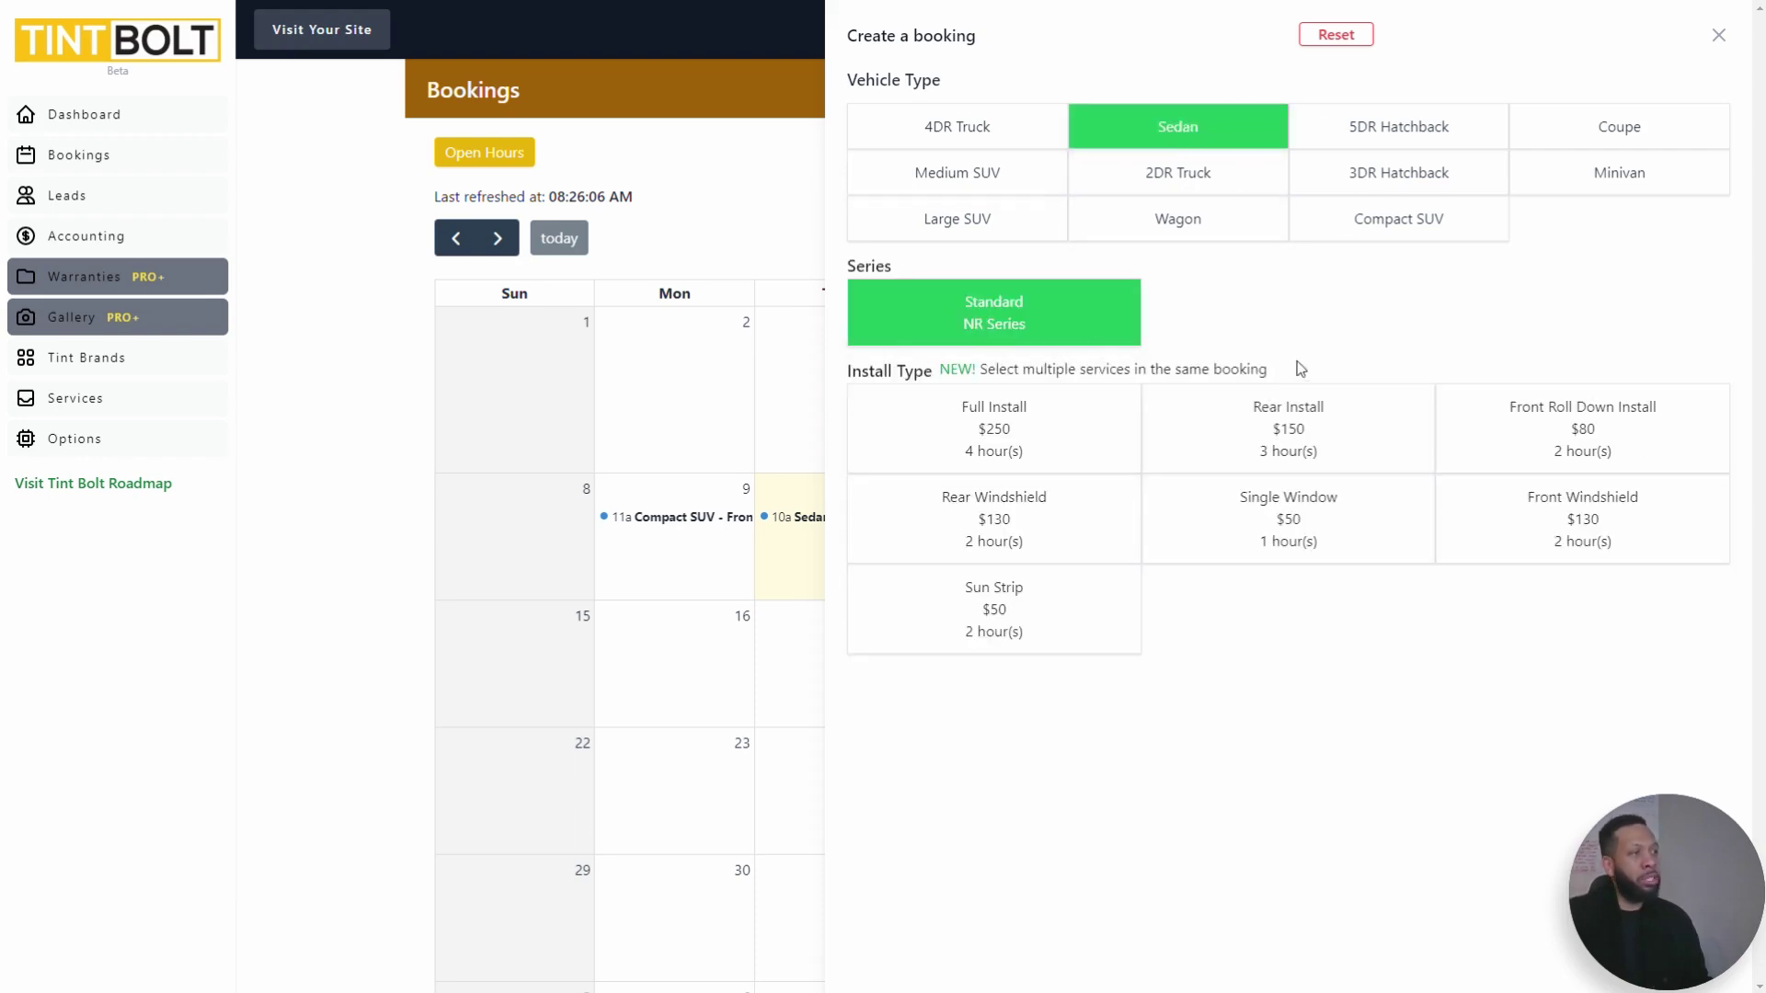
{"action": "left_click_drag", "start_coordinate": [1294, 372], "coordinate": [953, 369]}
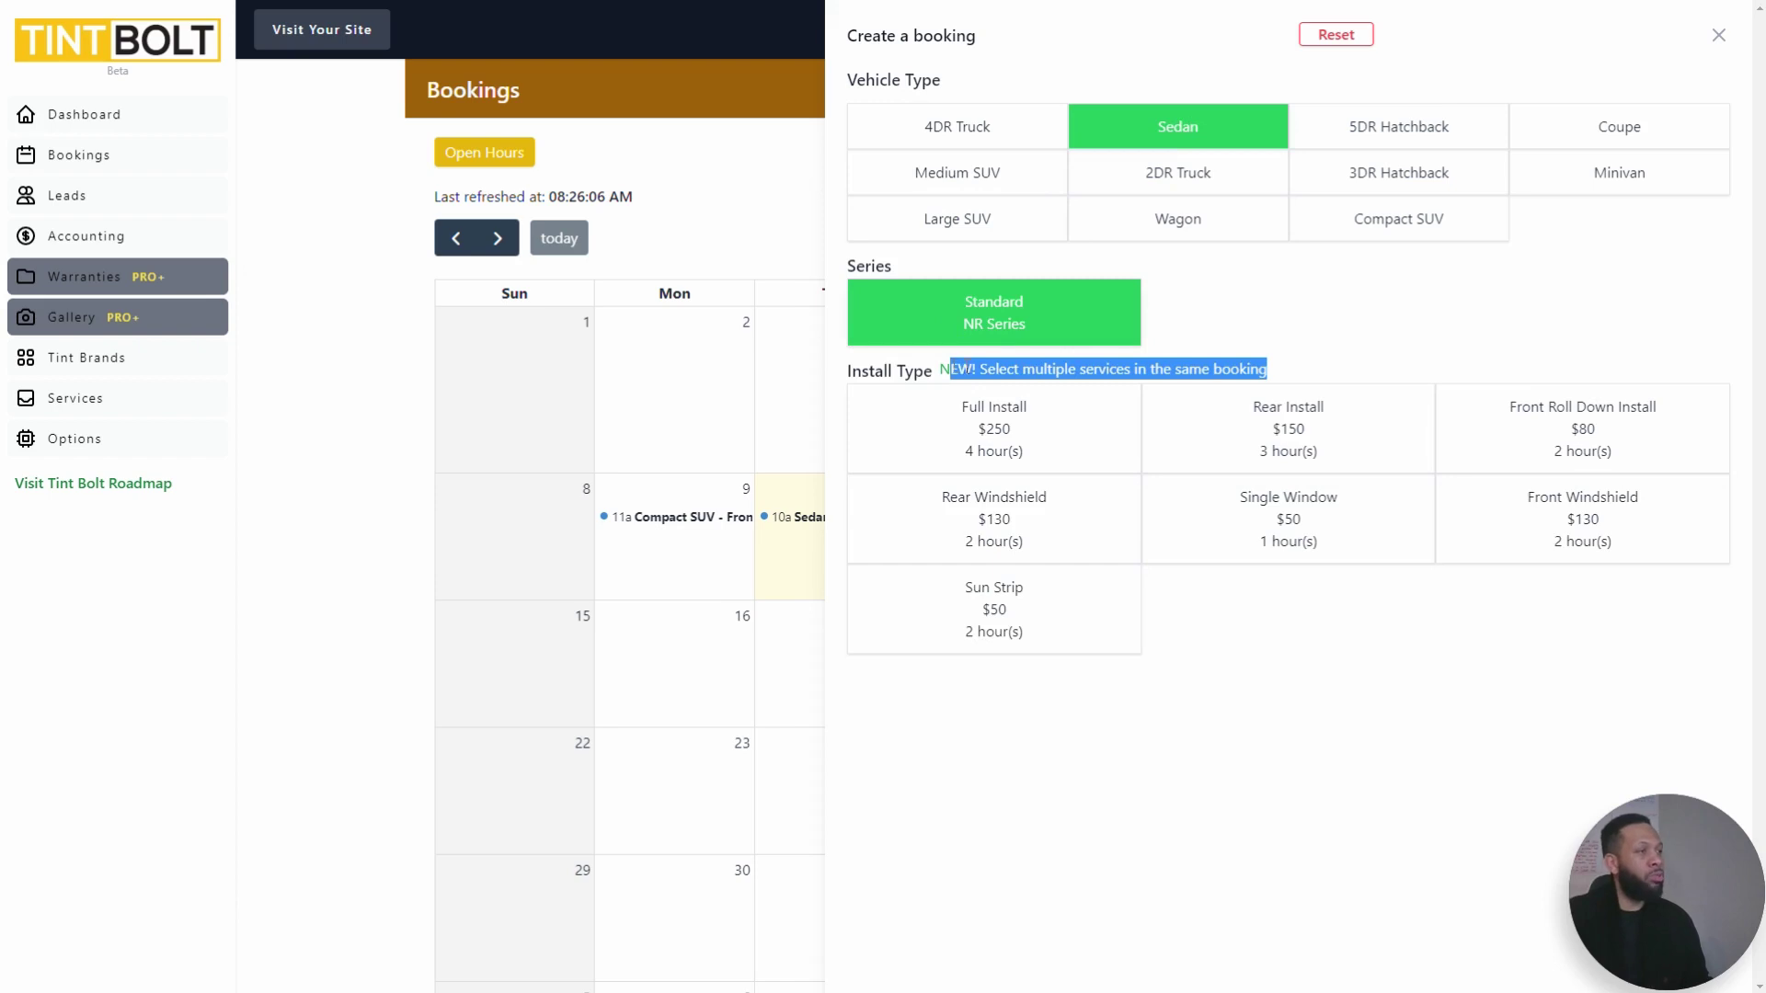
{"action": "left_click", "coordinate": [1317, 367]}
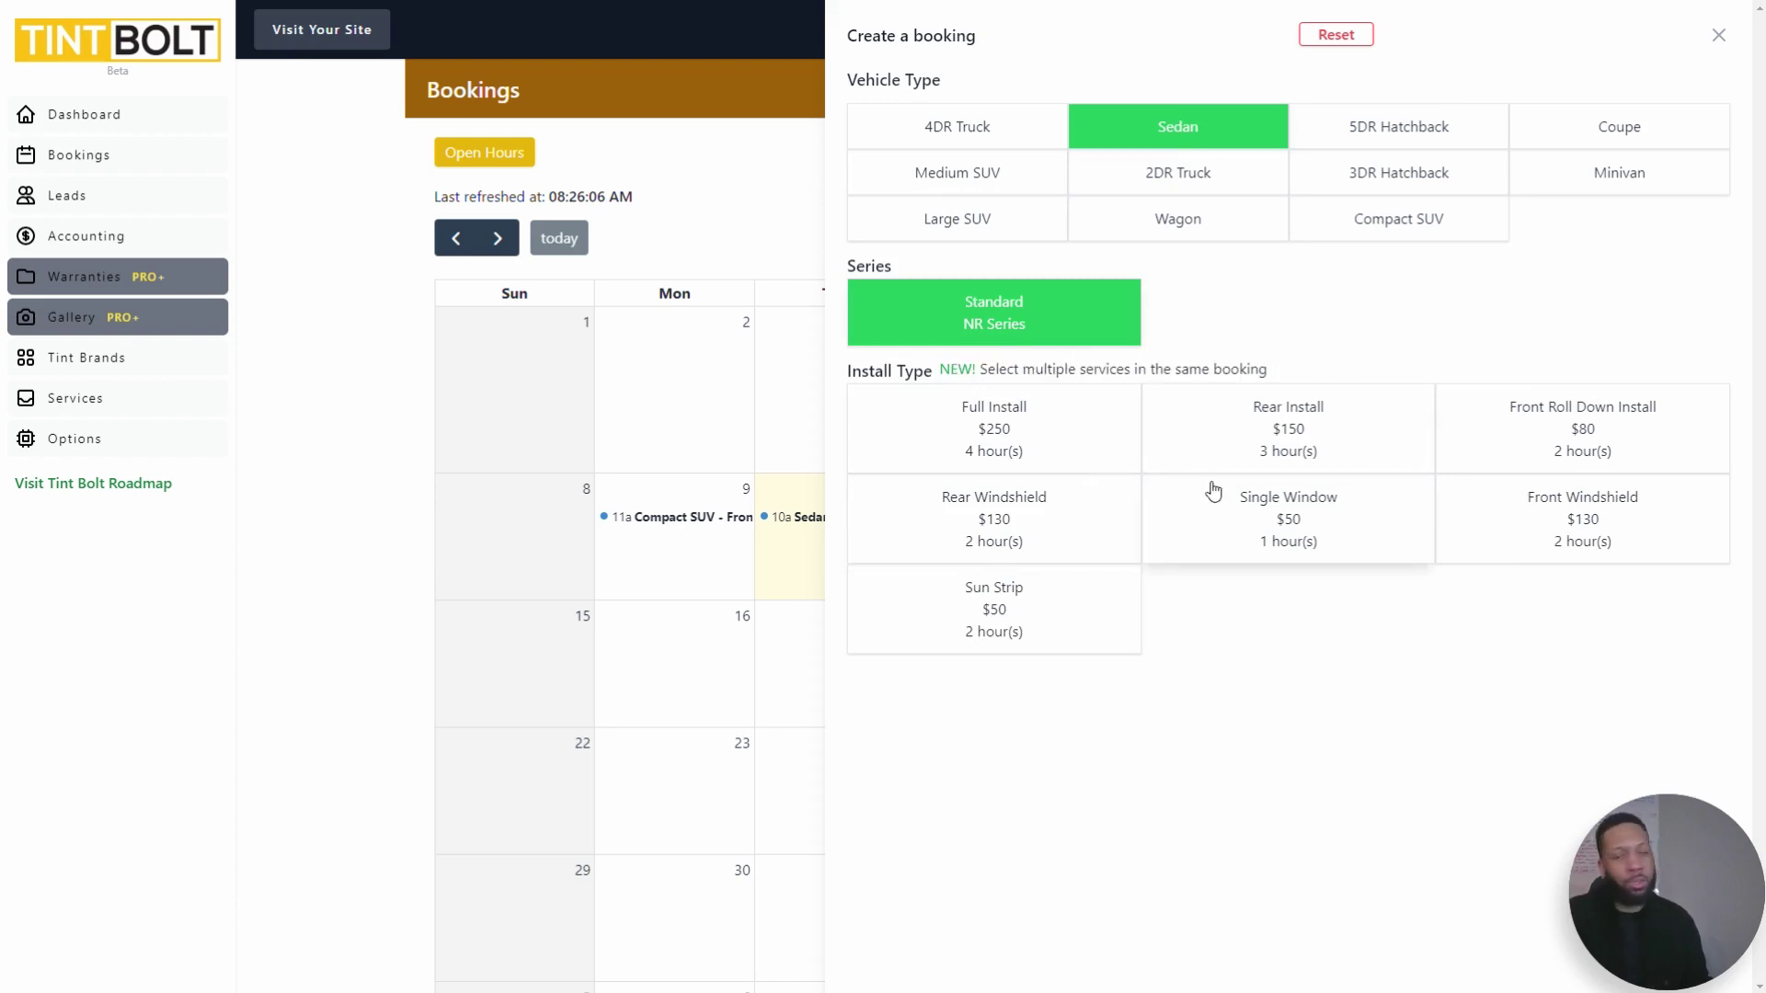
Step: Select both Full Install and Sun Strip as install types and get the availability
{"action": "left_click", "coordinate": [1058, 429]}
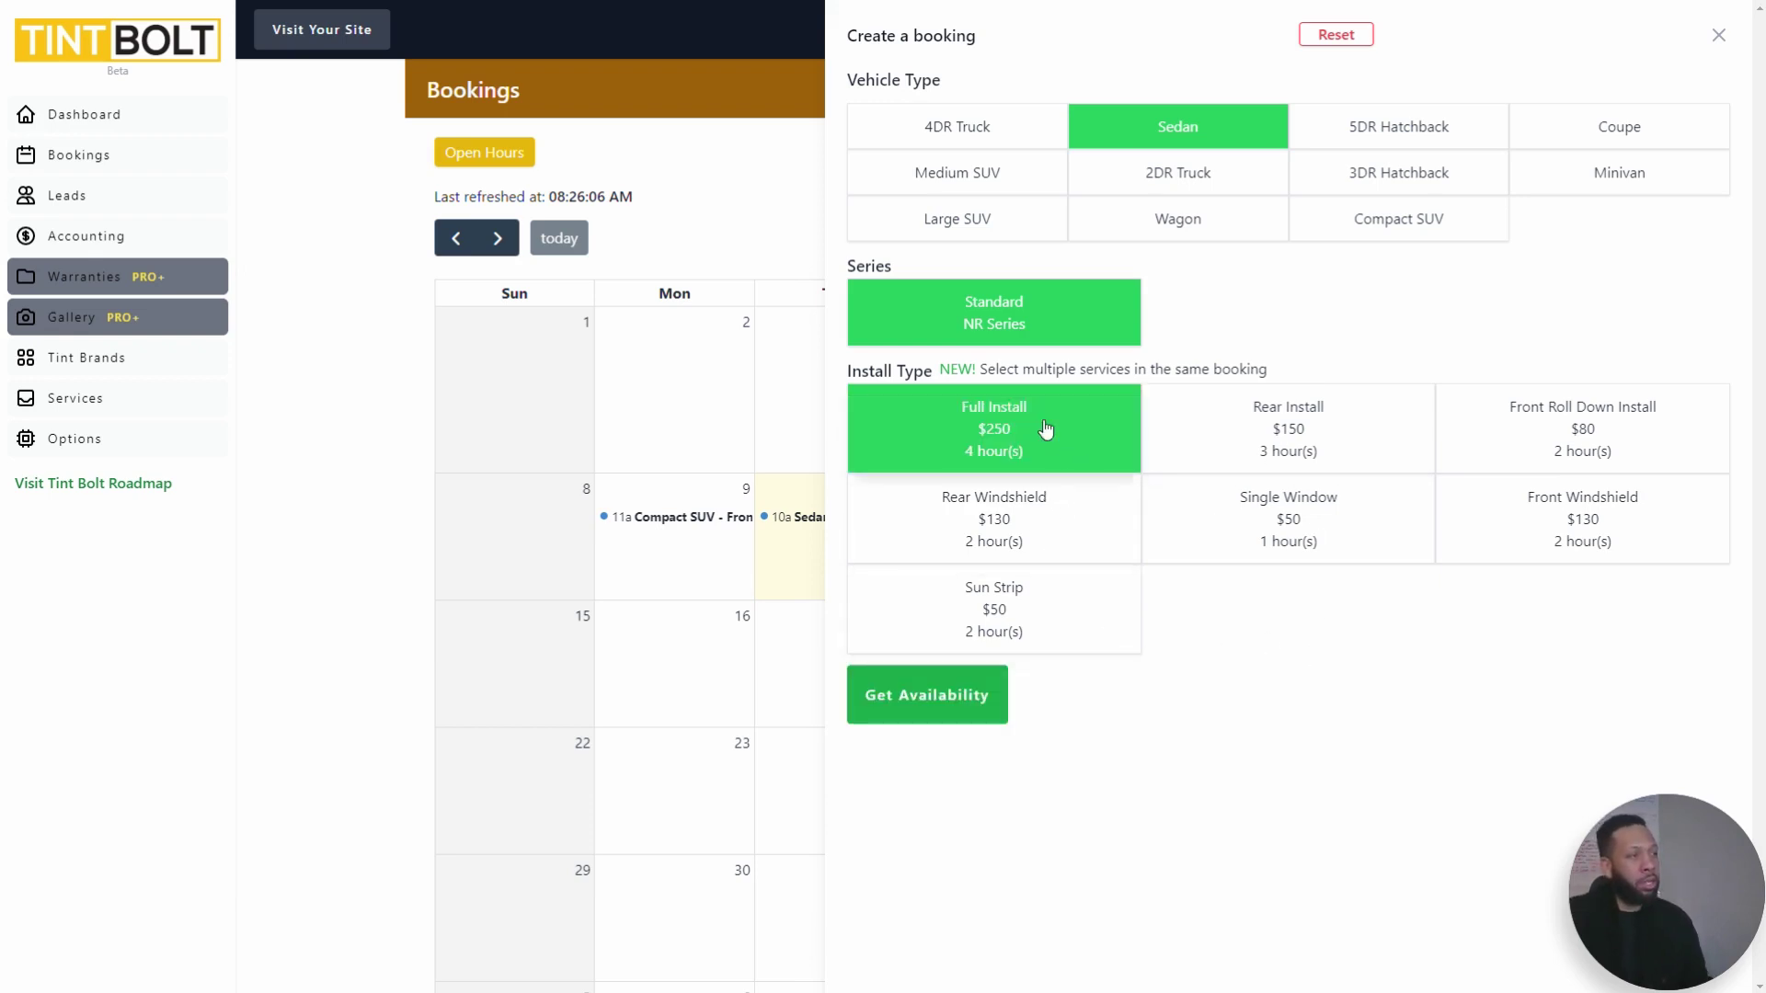
{"action": "left_click", "coordinate": [1093, 638]}
{"action": "left_click", "coordinate": [973, 699]}
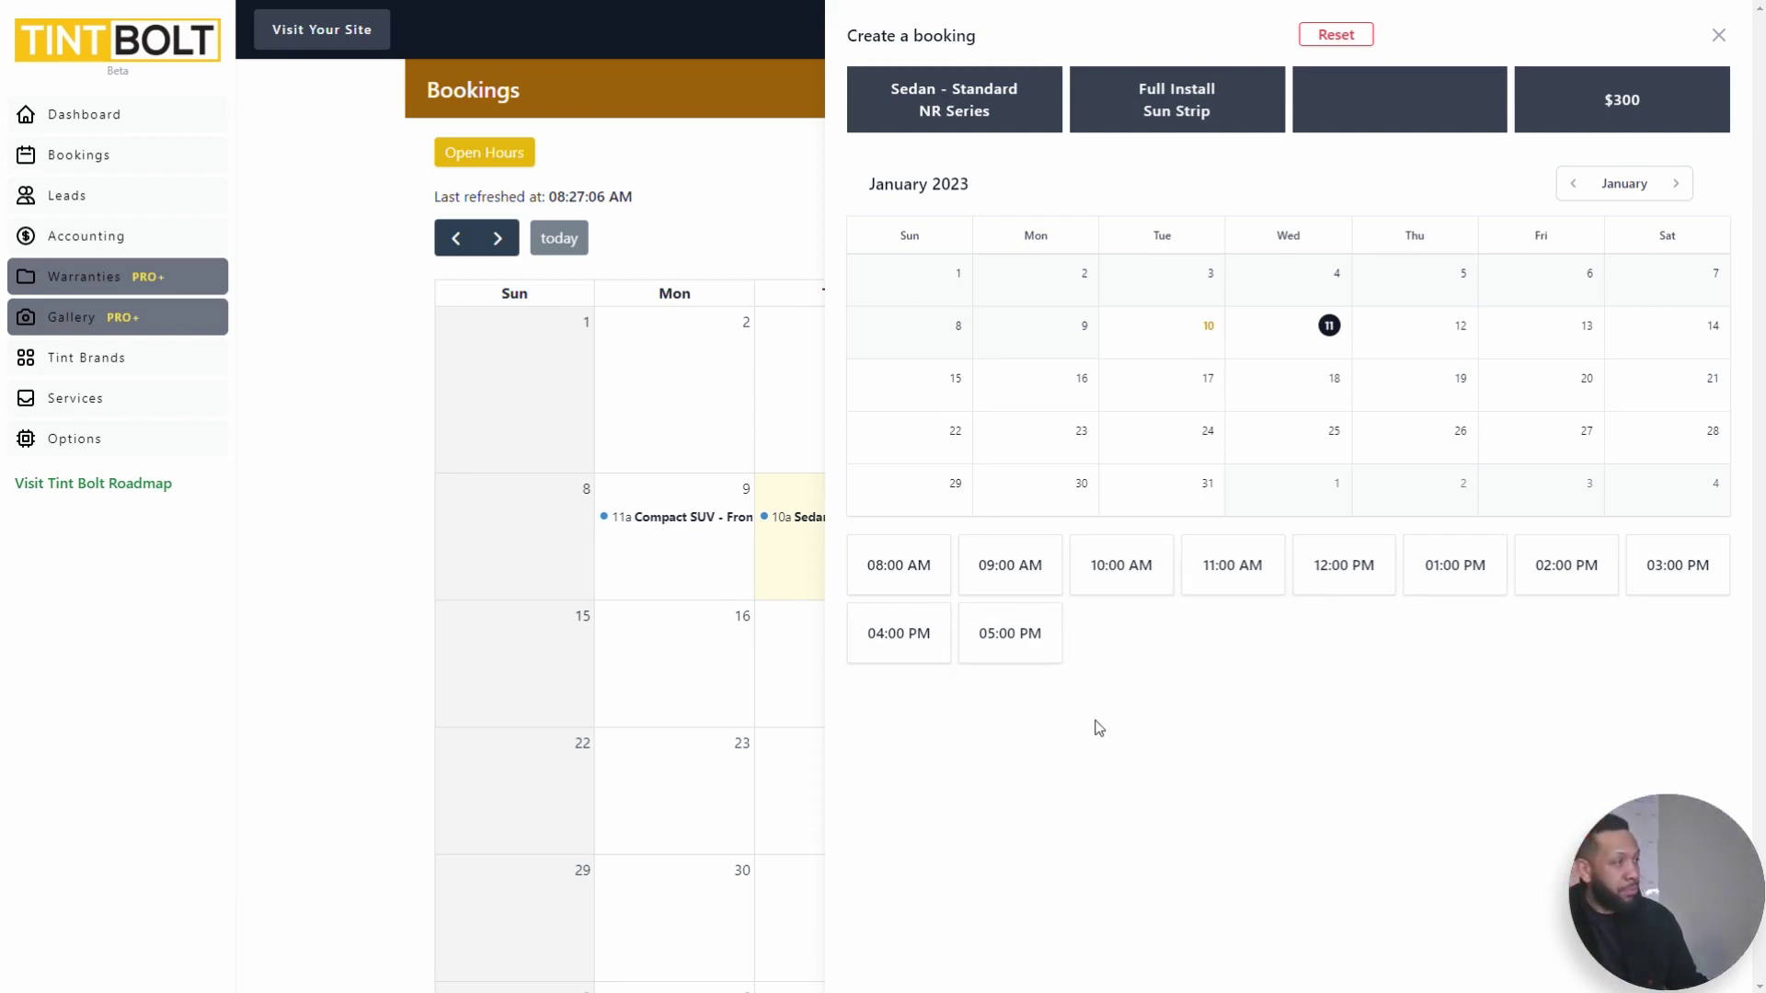
Step: Choose the 09:00 AM slot on January 11 and set the rear and front window shades to 05
{"action": "left_click_drag", "start_coordinate": [1644, 101], "coordinate": [1604, 100]}
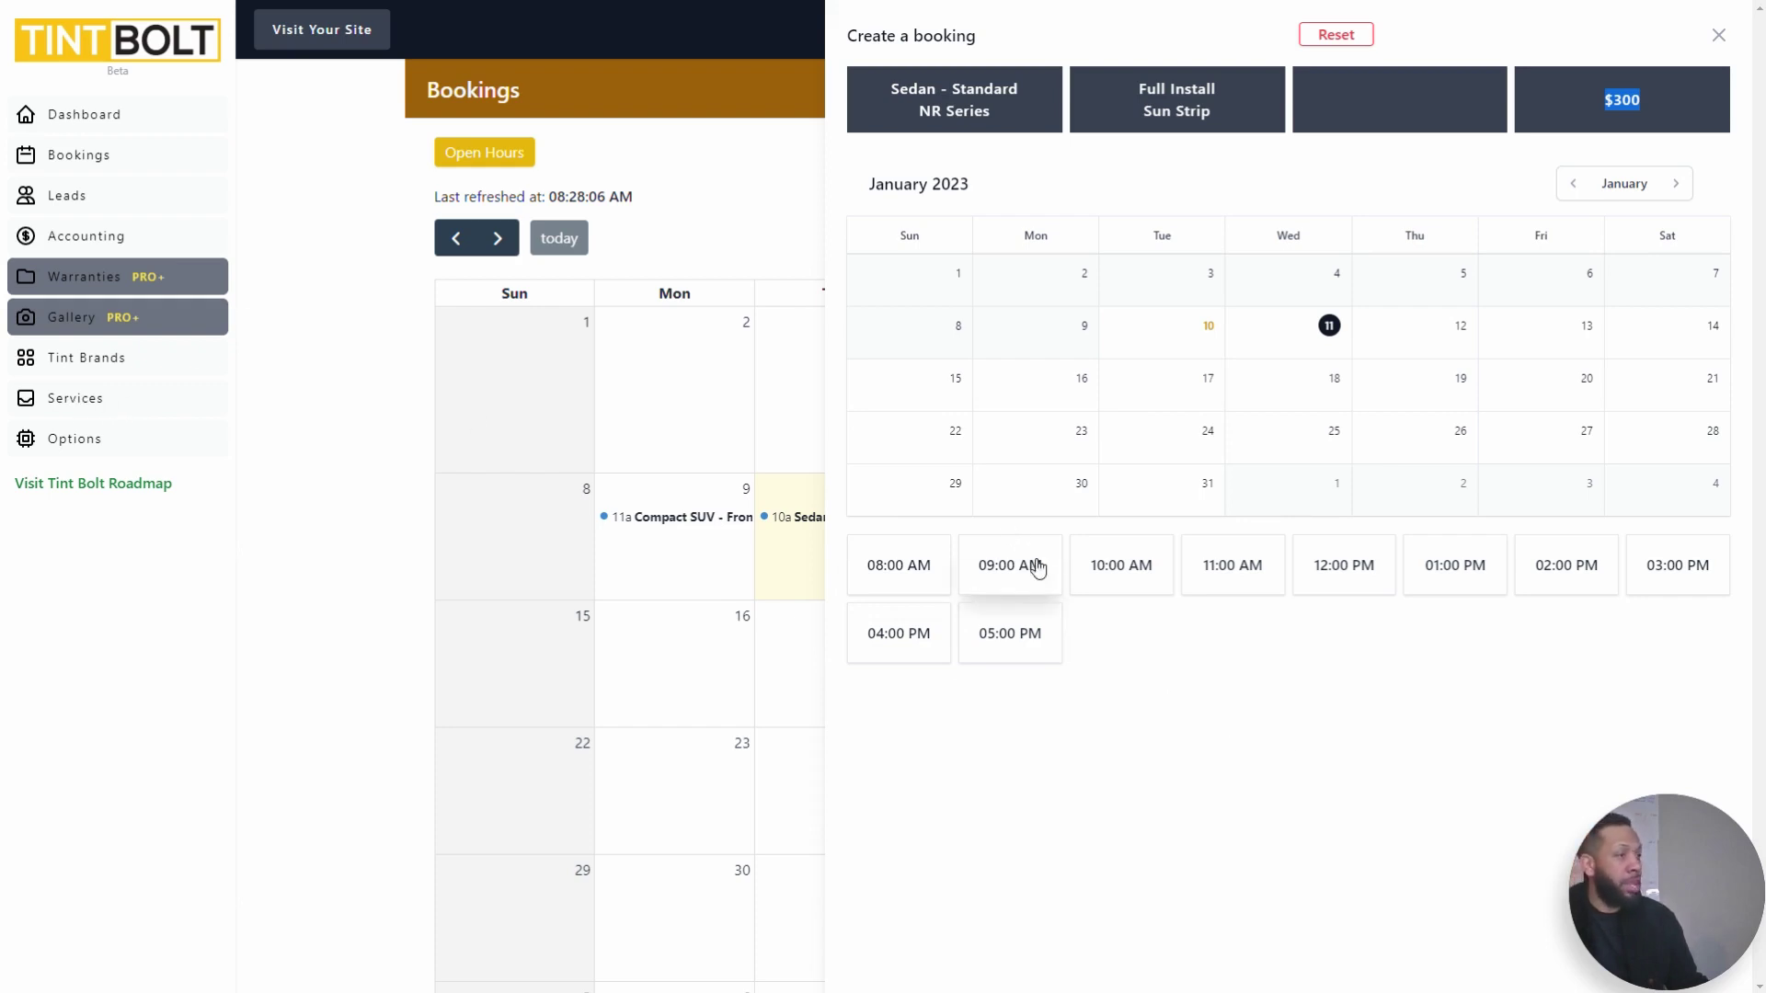
{"action": "left_click", "coordinate": [1007, 563]}
{"action": "left_click", "coordinate": [1363, 329]}
{"action": "left_click", "coordinate": [1363, 517]}
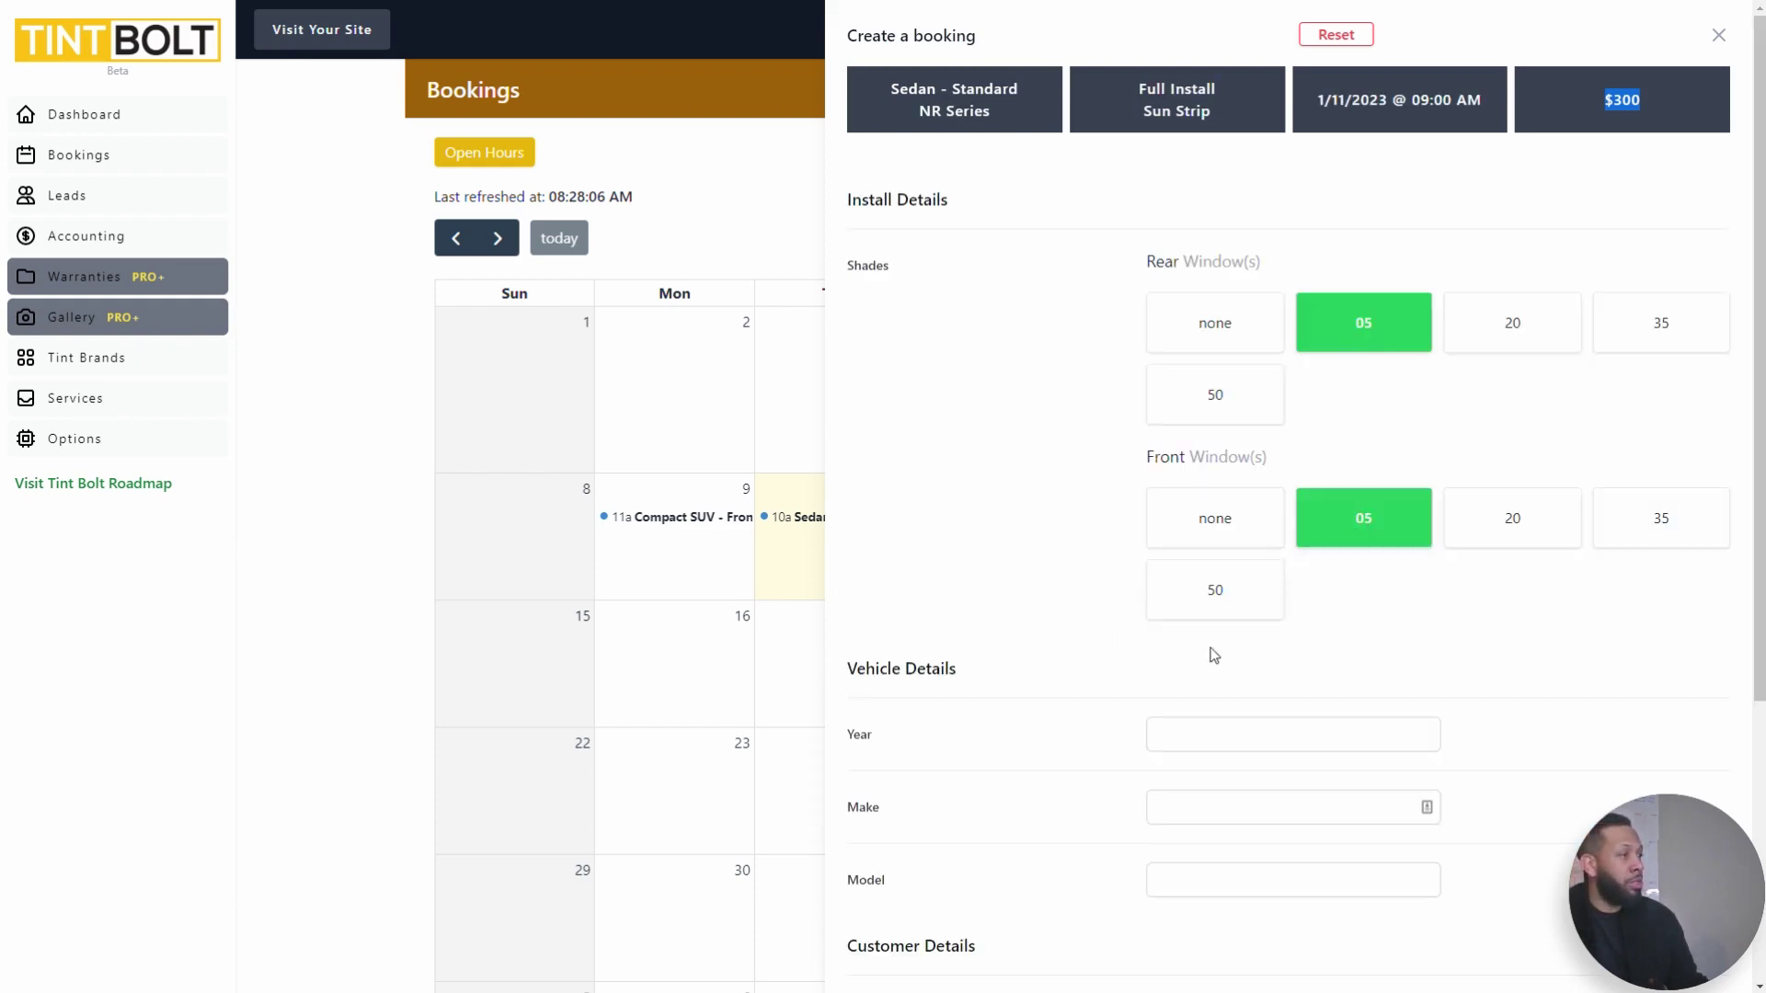
Step: Turn off the SMS booking confirmation and close the form without making the booking
{"action": "scroll", "coordinate": [1293, 611], "scroll_direction": "down", "scroll_amount": 3}
{"action": "scroll", "coordinate": [1190, 647], "scroll_direction": "down", "scroll_amount": 2}
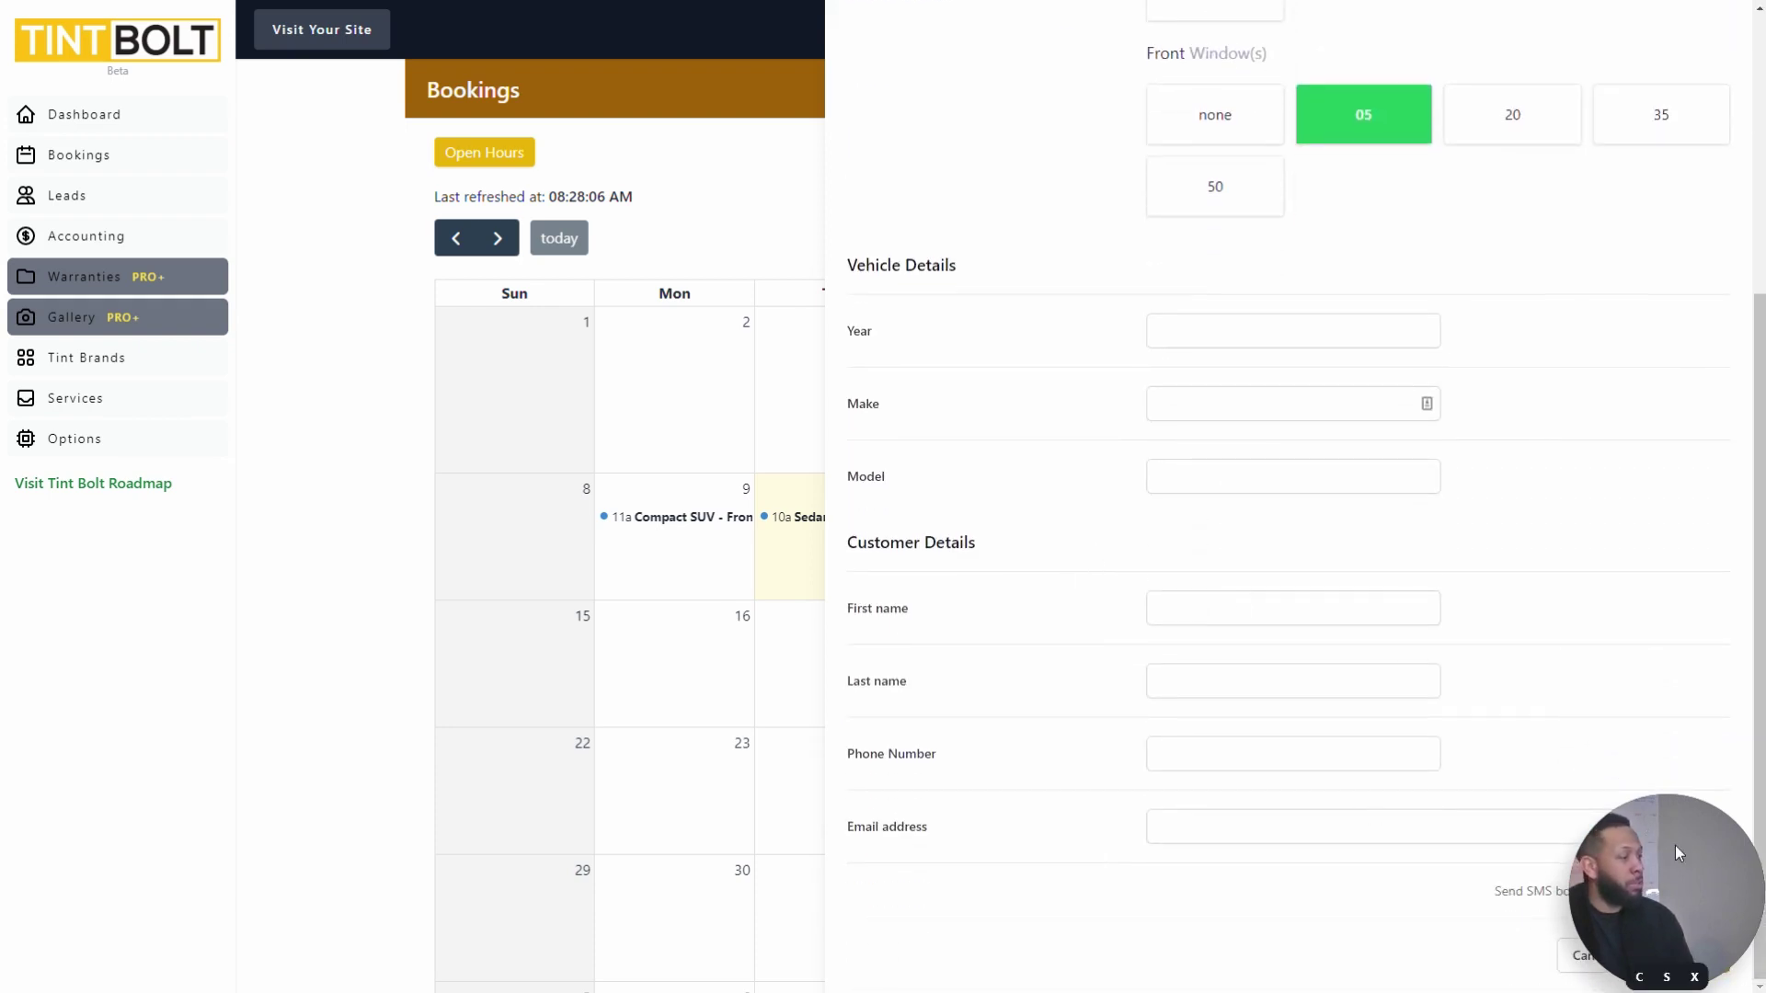
{"action": "left_click_drag", "start_coordinate": [1674, 846], "coordinate": [1690, 719]}
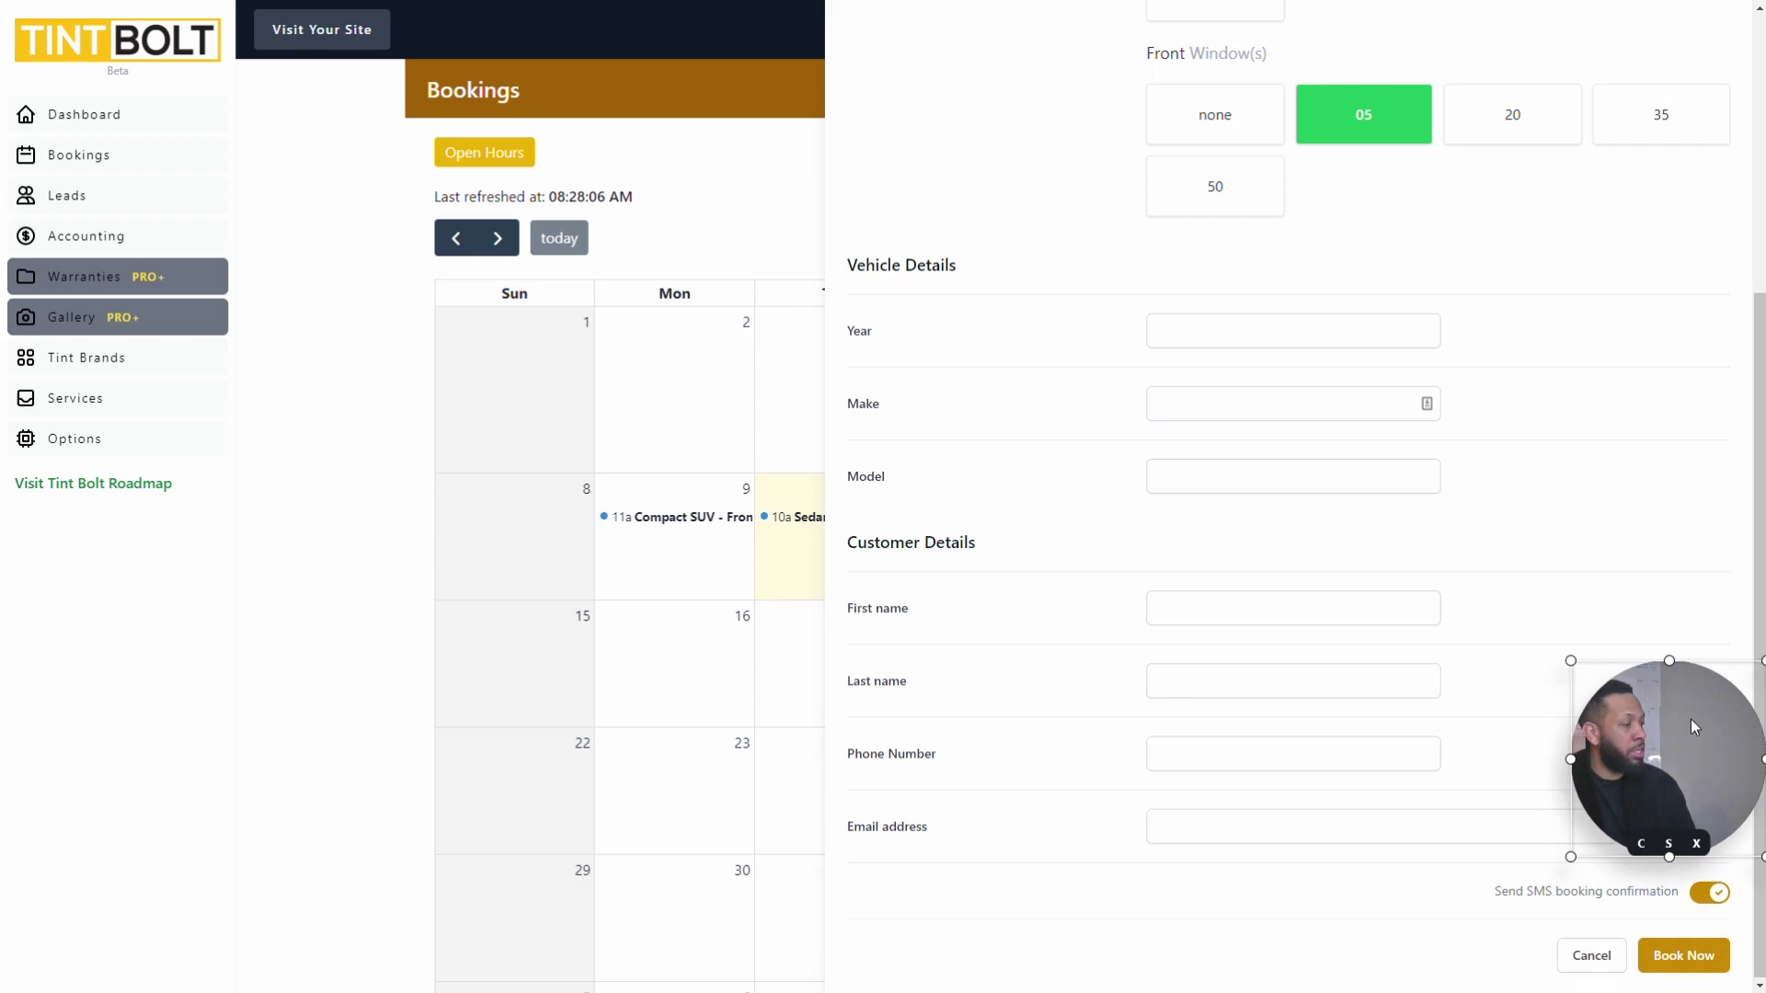
{"action": "left_click", "coordinate": [1706, 895]}
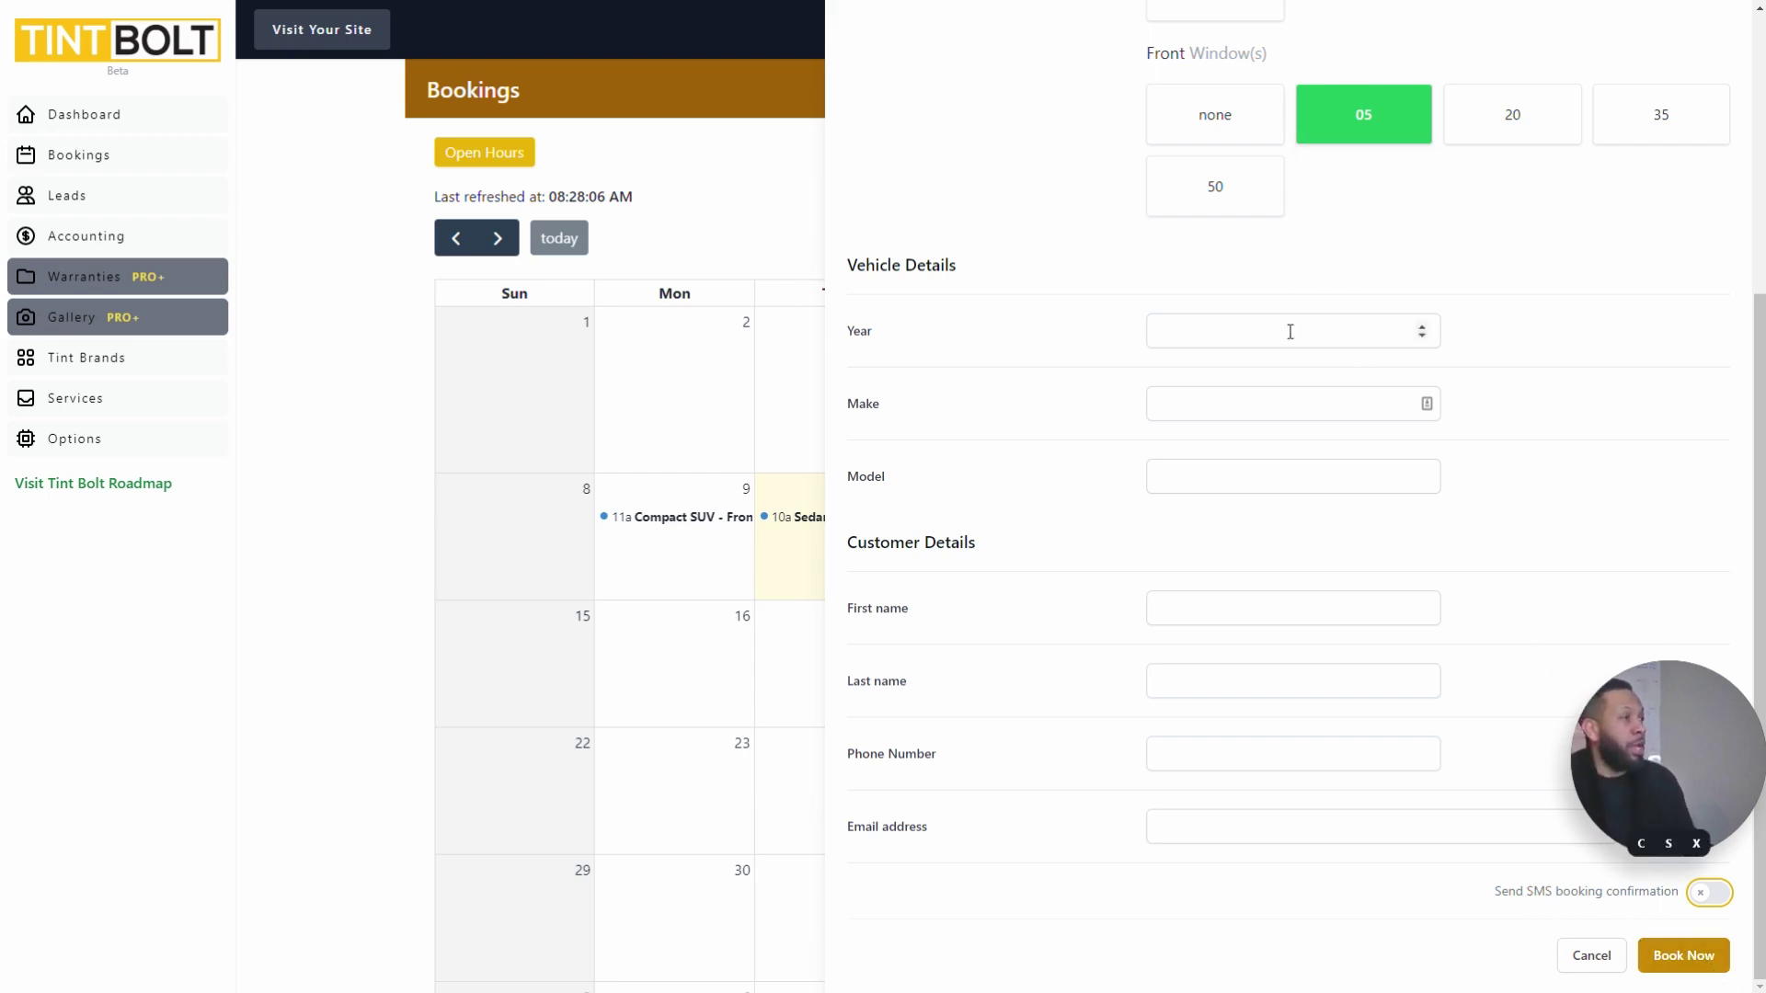
{"action": "left_click", "coordinate": [722, 442]}
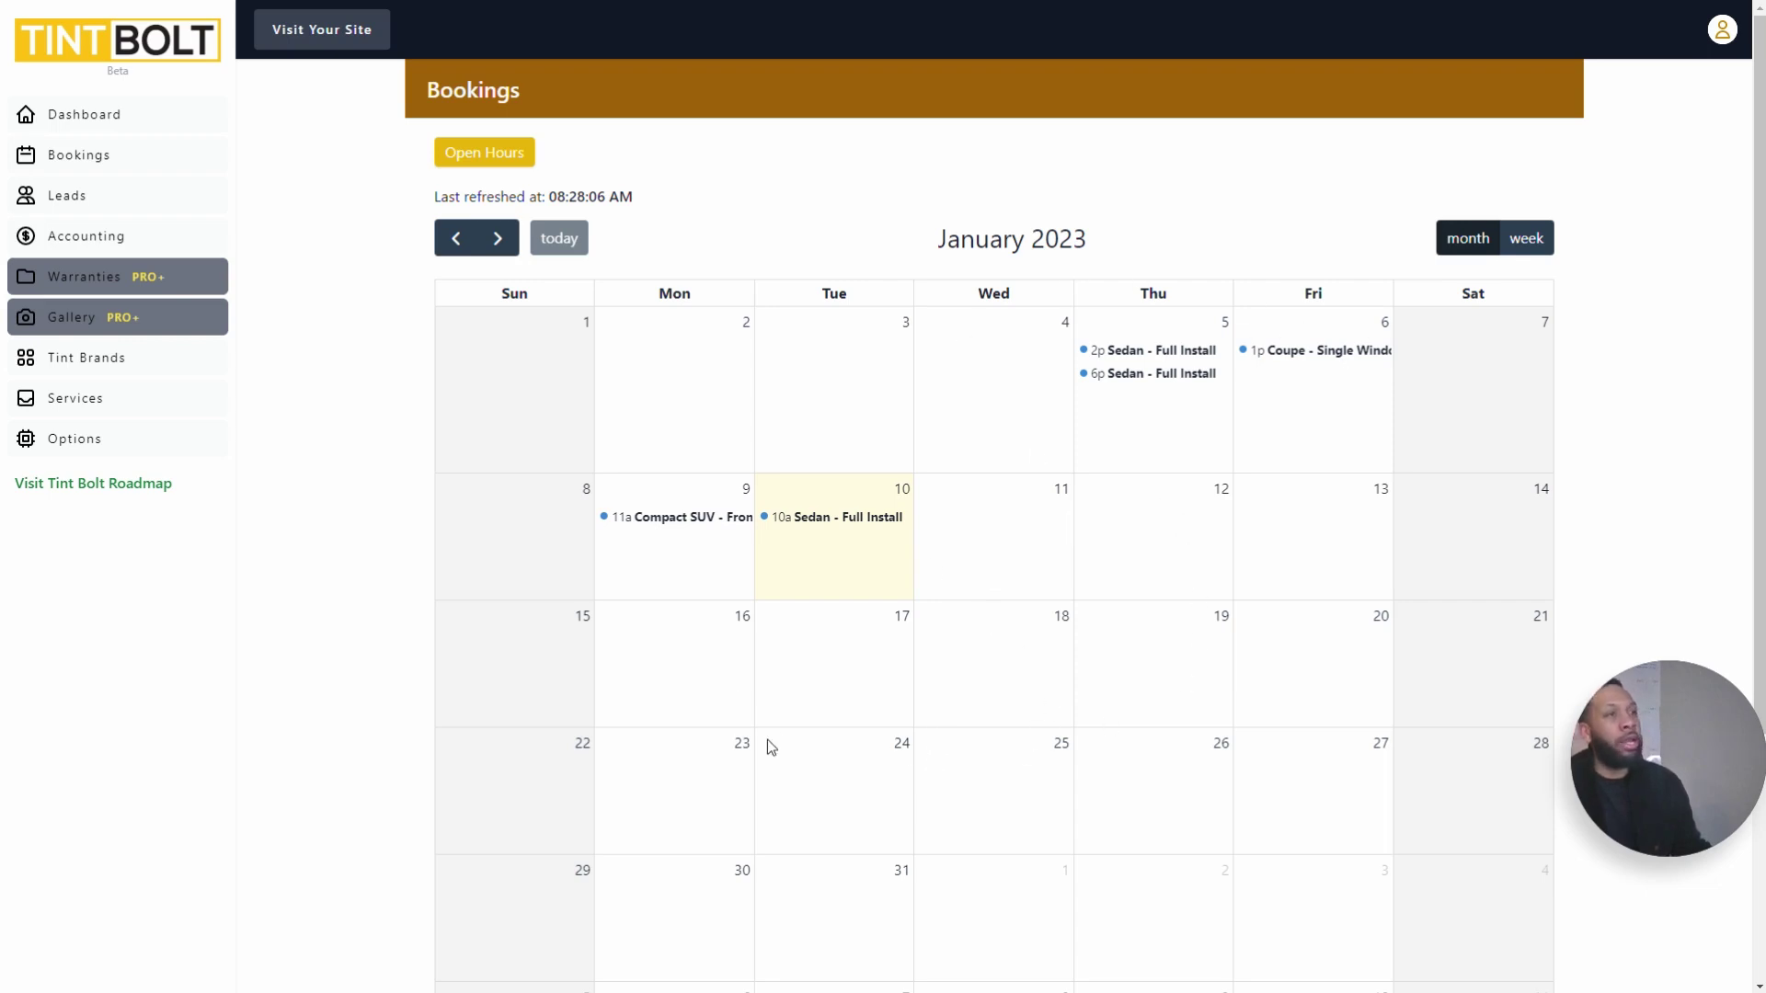
{"action": "scroll", "coordinate": [767, 739], "scroll_direction": "down", "scroll_amount": 3}
{"action": "scroll", "coordinate": [768, 732], "scroll_direction": "up", "scroll_amount": 3}
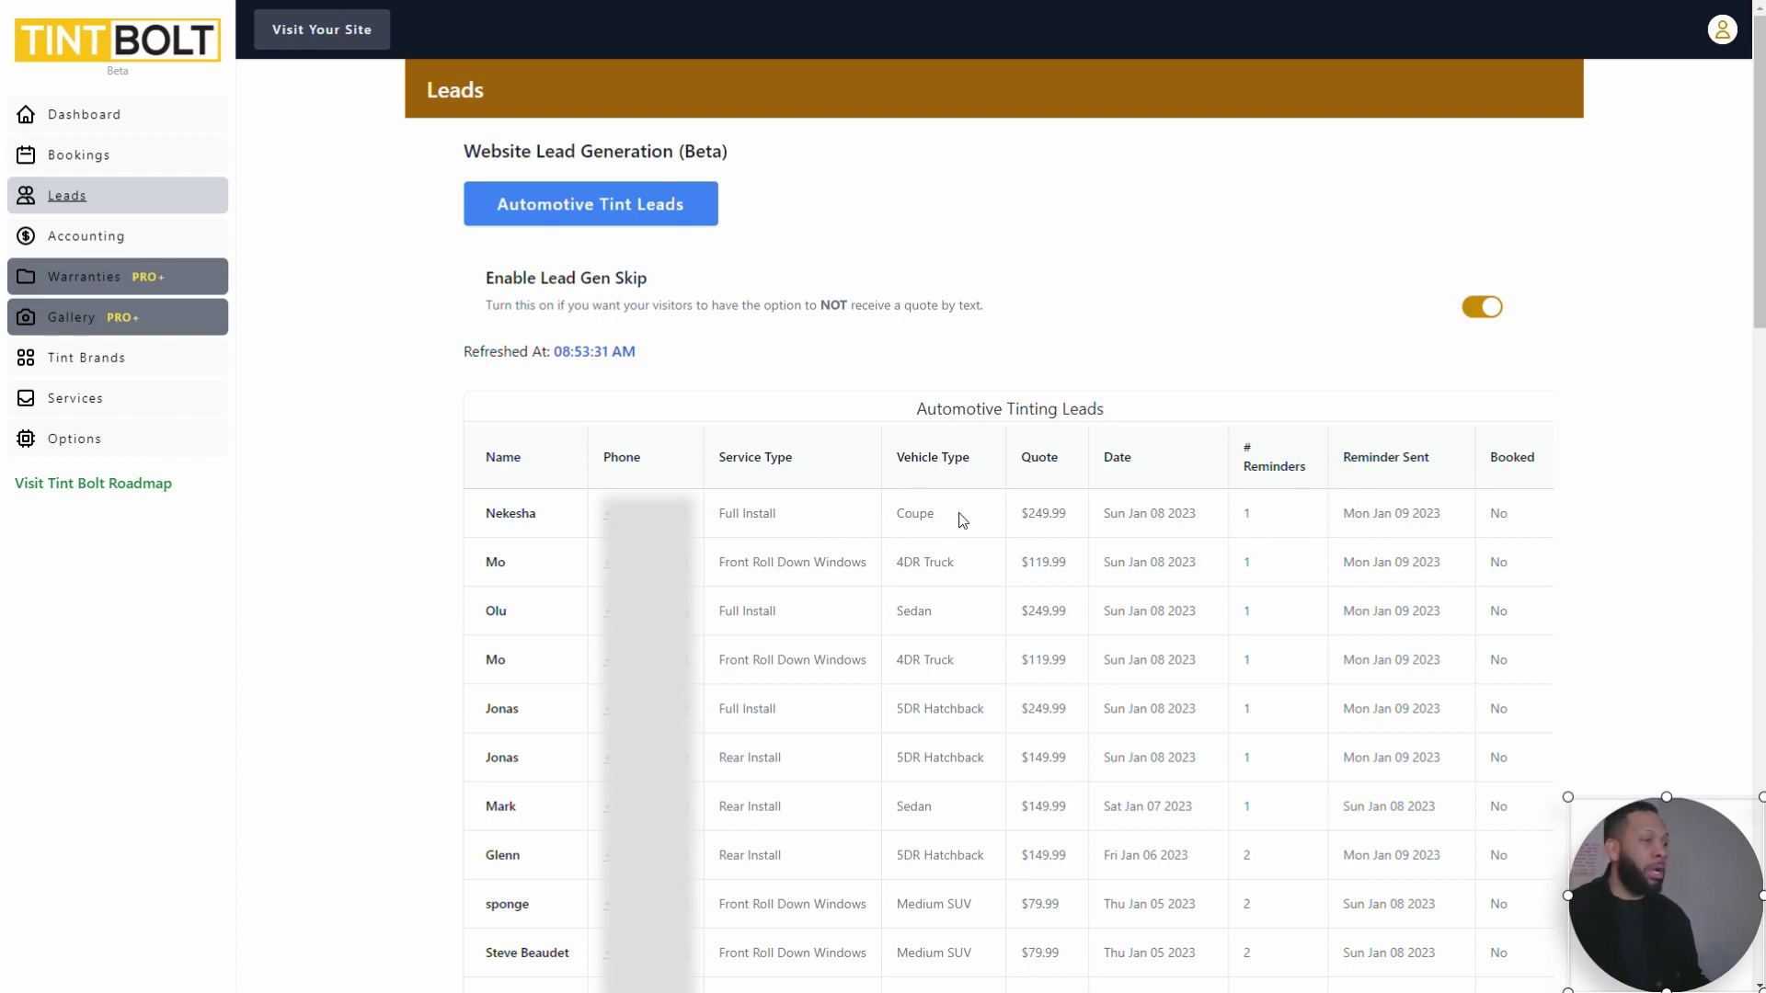
Step: Examine the quote, vehicle type and service type of the first lead in the Automotive Tinting Leads table
{"action": "left_click_drag", "start_coordinate": [1007, 522], "coordinate": [1087, 521]}
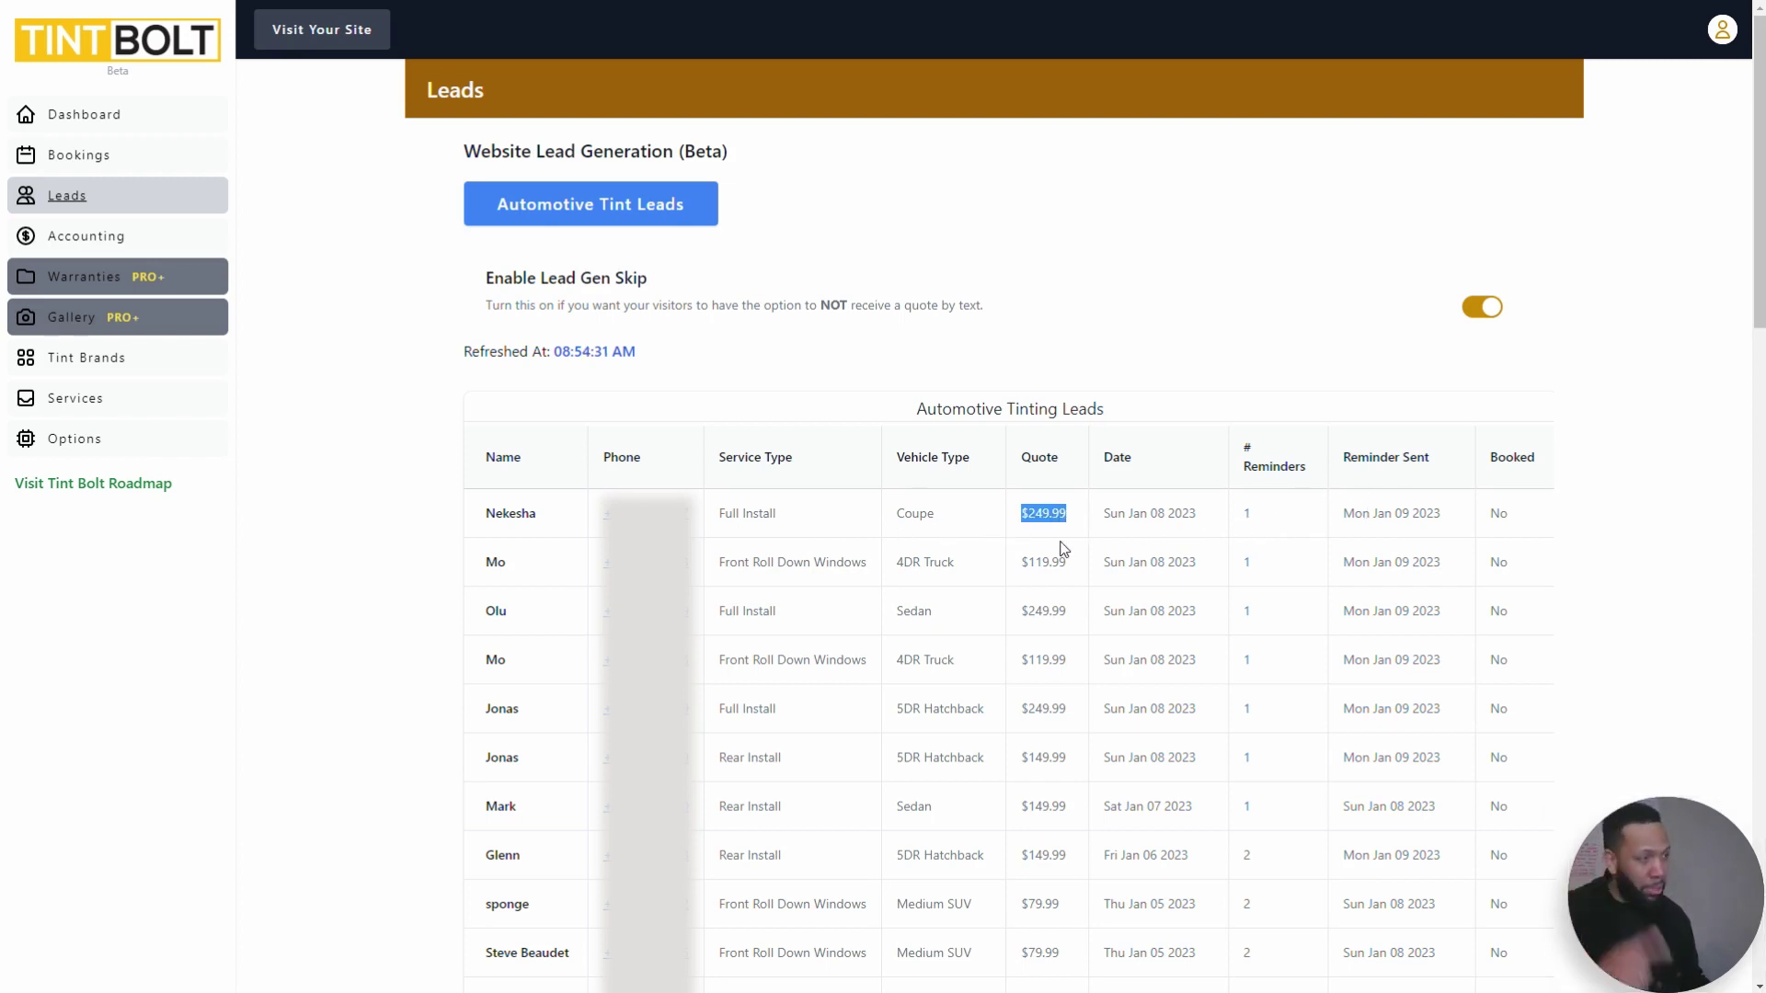
{"action": "left_click", "coordinate": [949, 532]}
{"action": "left_click_drag", "start_coordinate": [946, 525], "coordinate": [917, 521]}
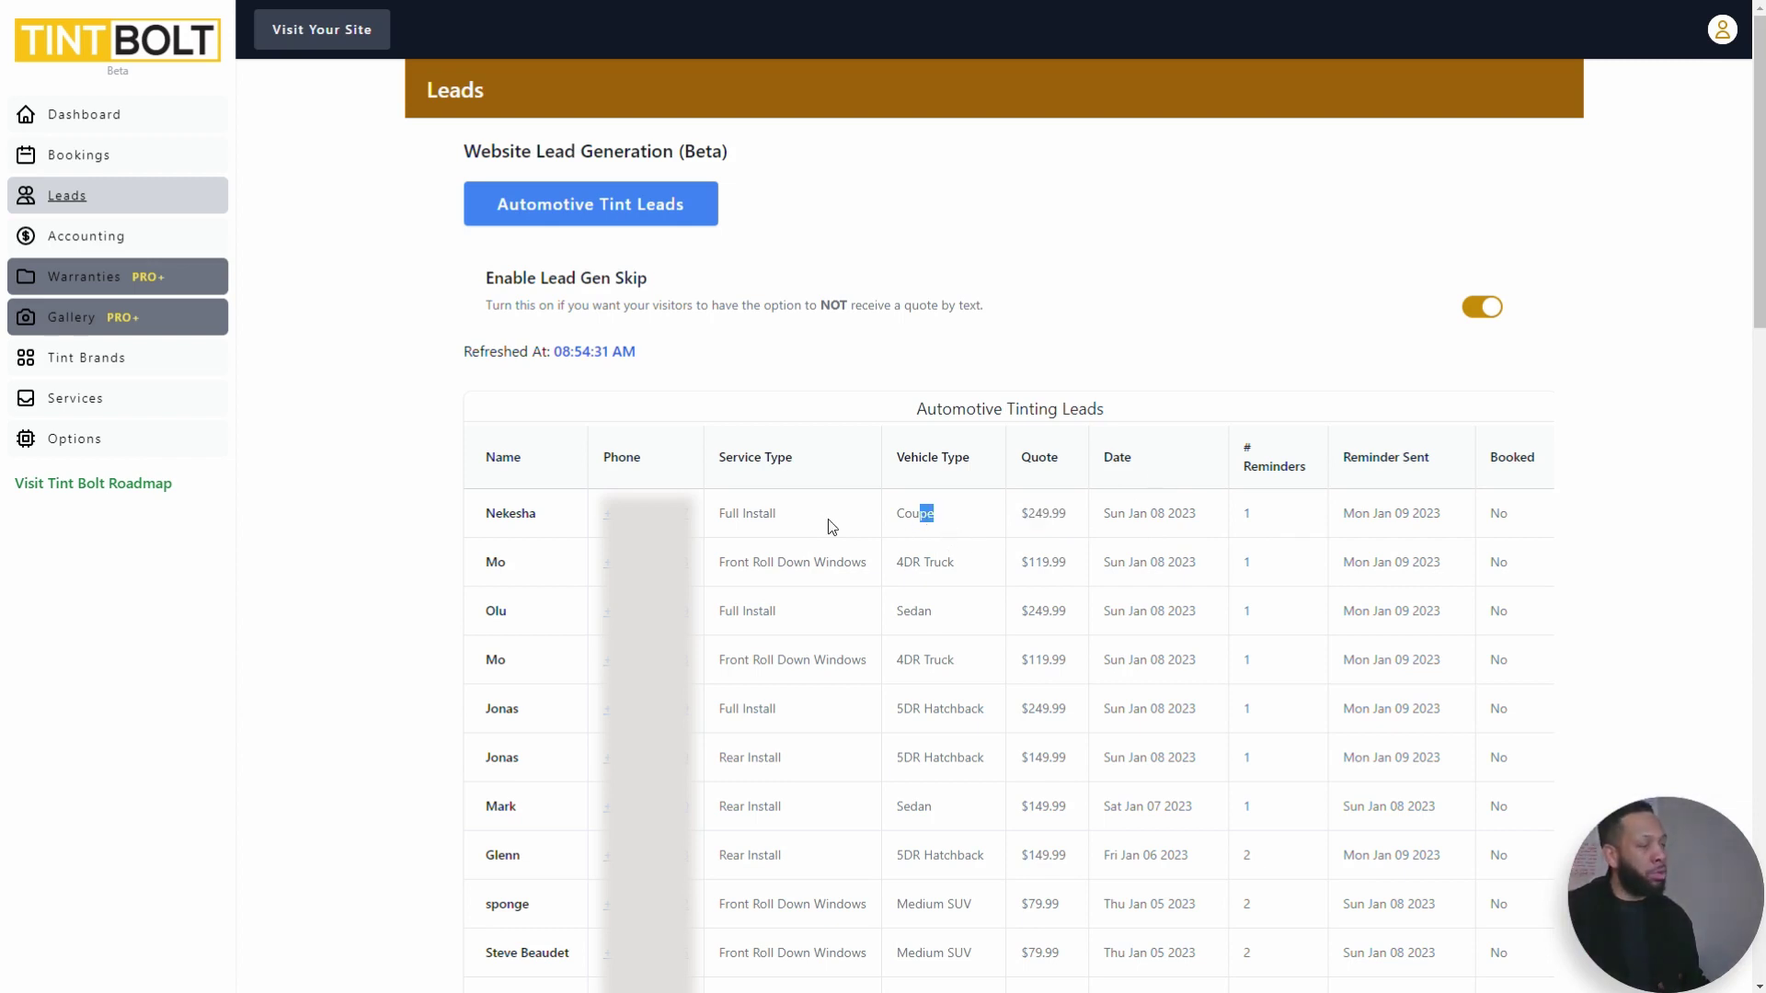
{"action": "left_click", "coordinate": [829, 526]}
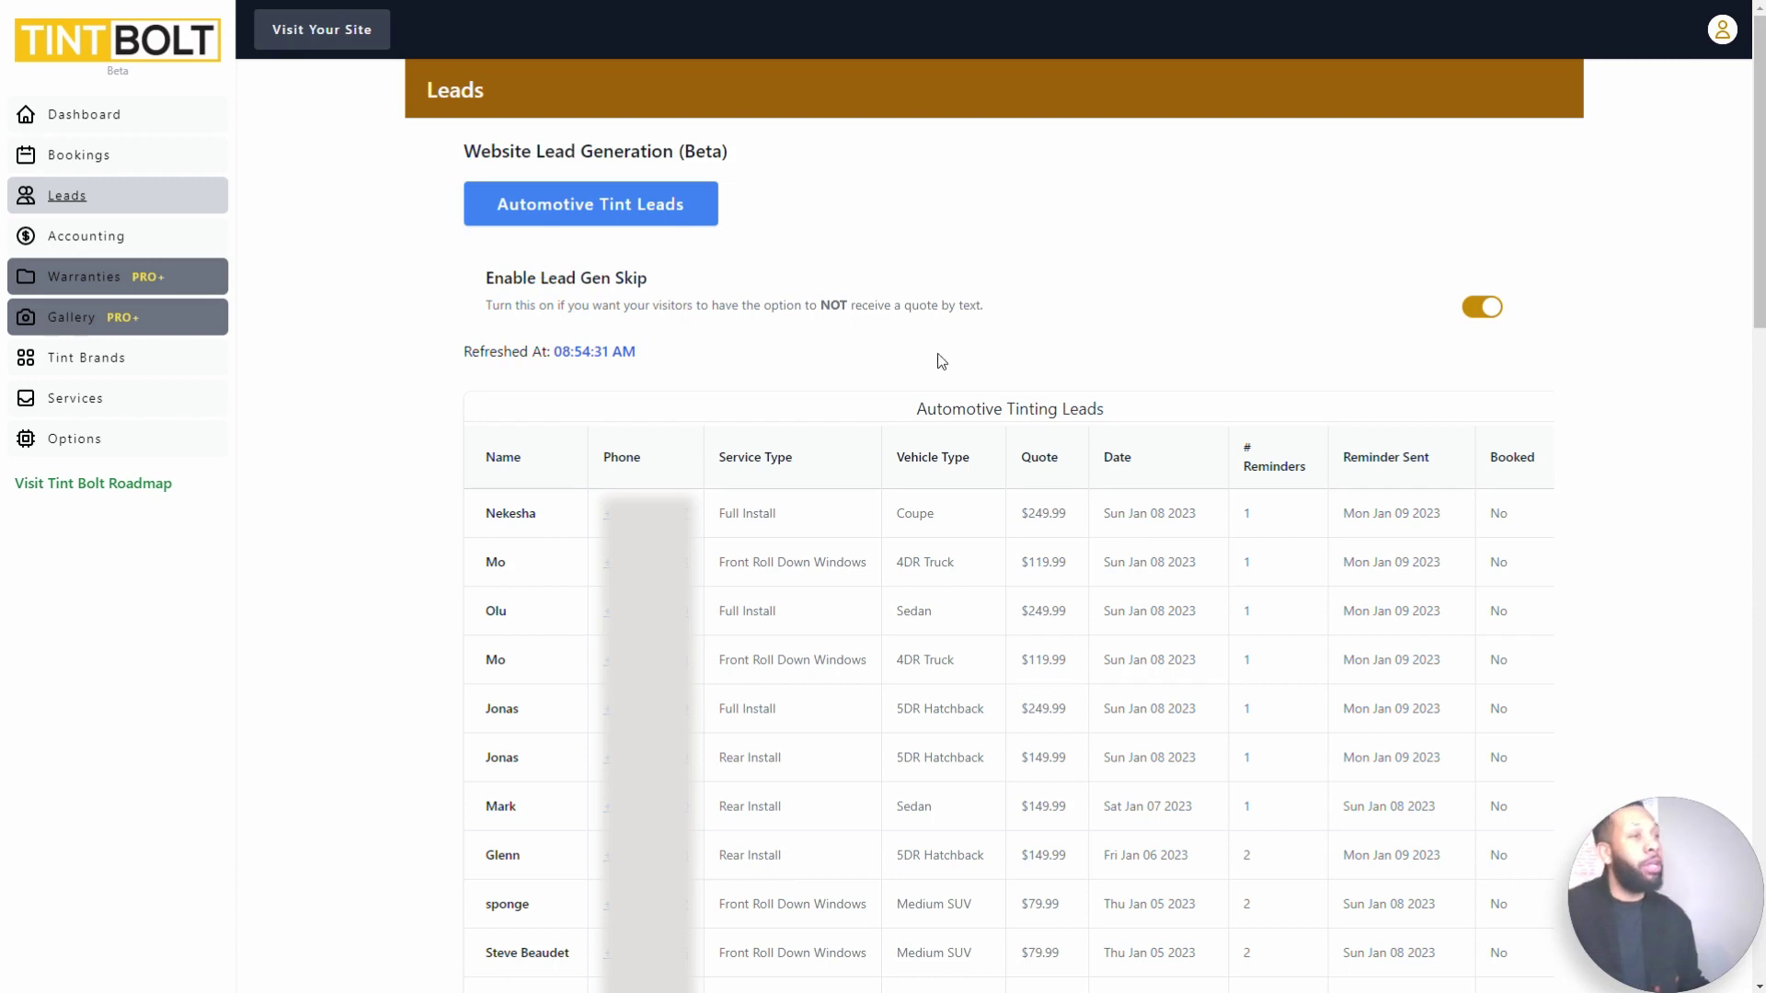
Step: Examine the Enable Lead Gen Skip setting on the Leads page
{"action": "triple_click", "coordinate": [503, 276]}
{"action": "left_click", "coordinate": [835, 278]}
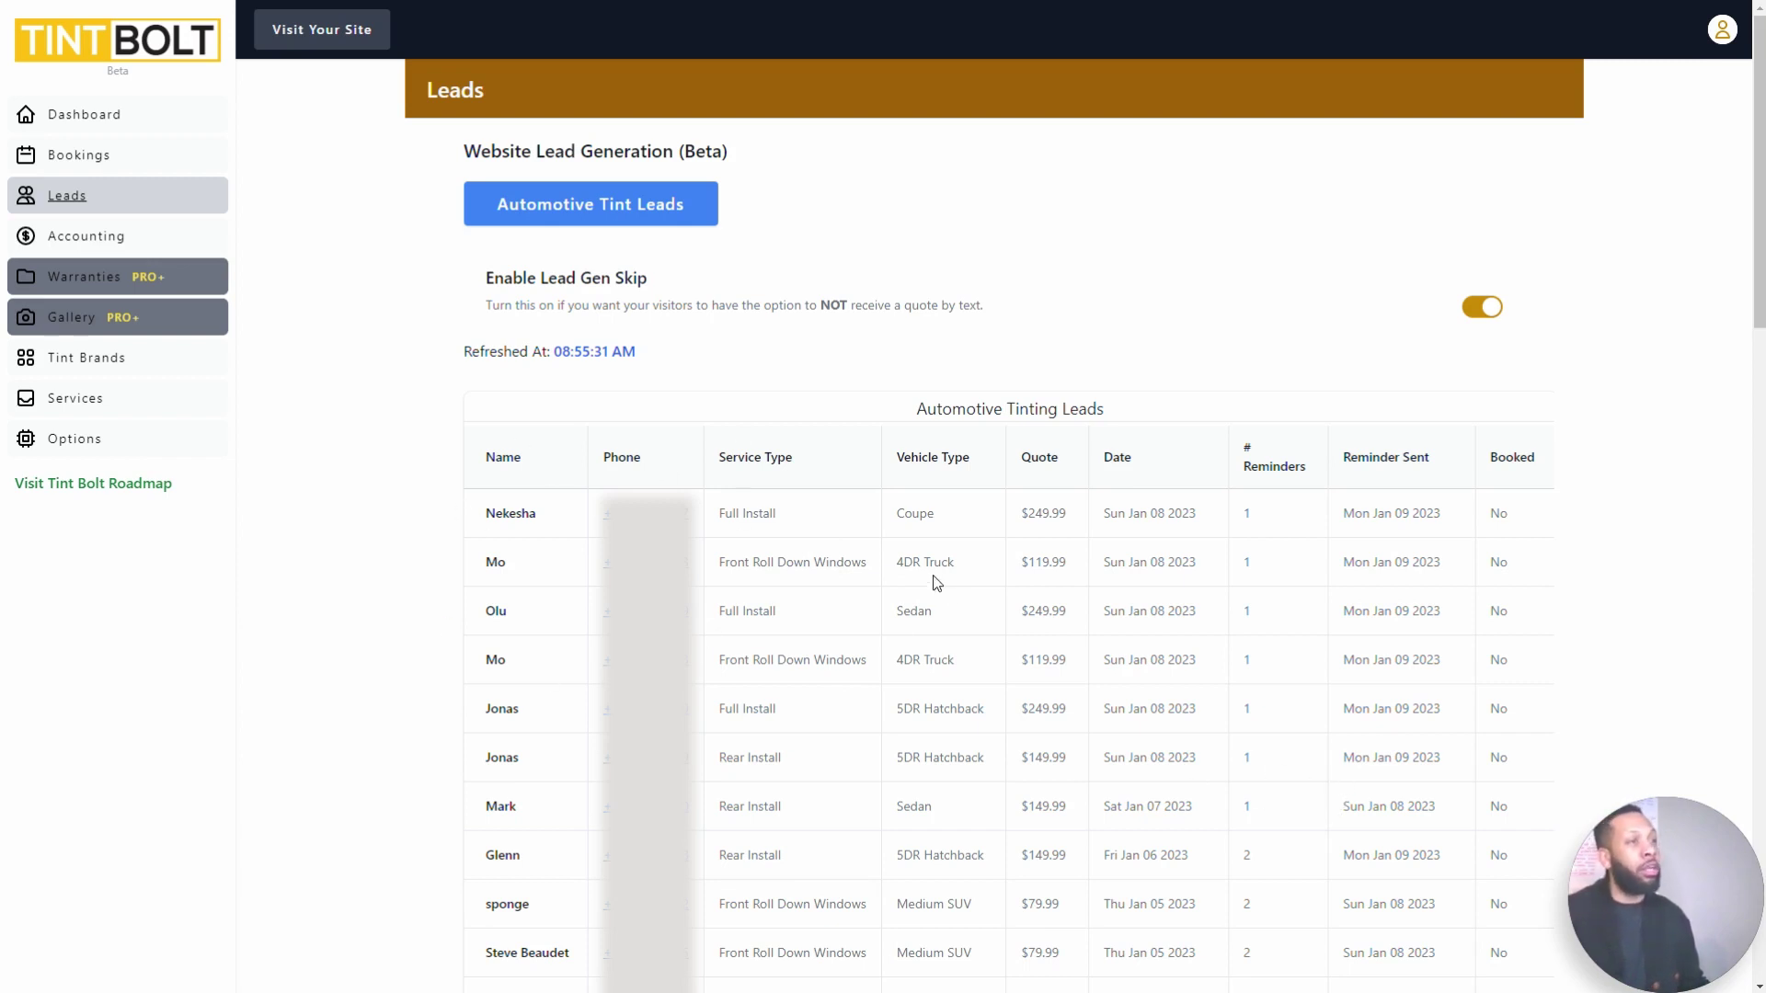
Step: Open the shop's public site and request an instant quote for a Full Install on a 5DR Hatchback
{"action": "left_click", "coordinate": [366, 30]}
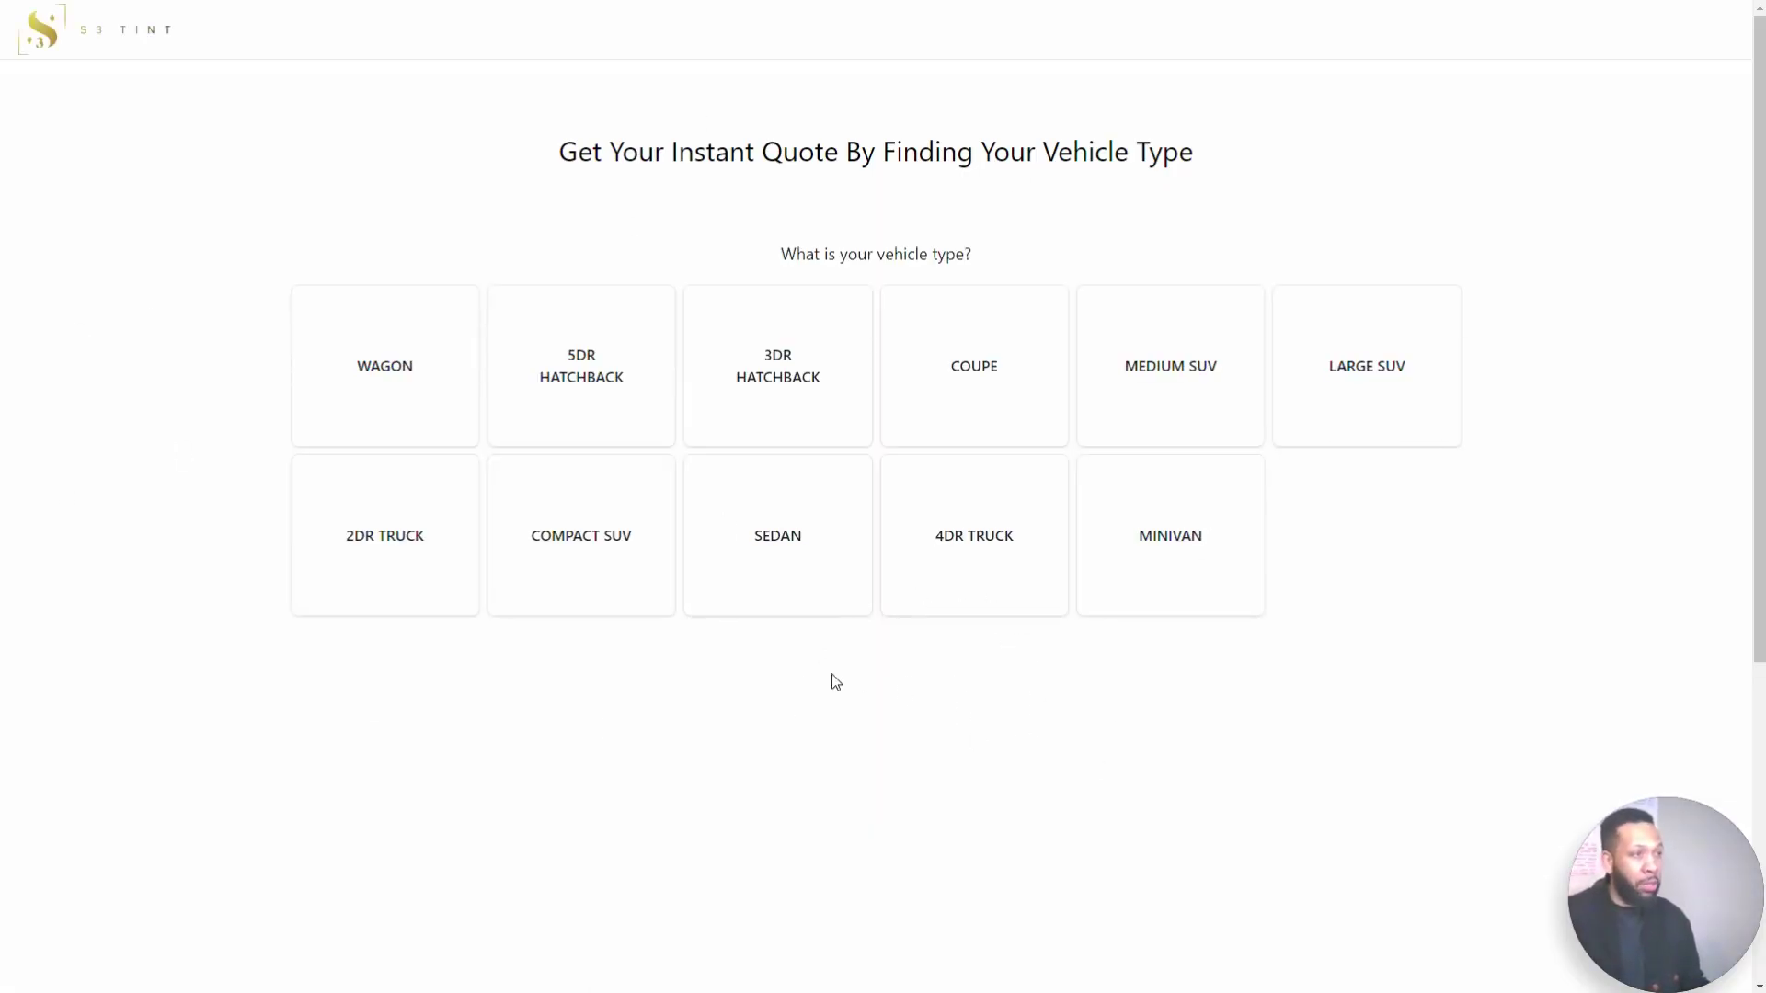
{"action": "left_click", "coordinate": [589, 438]}
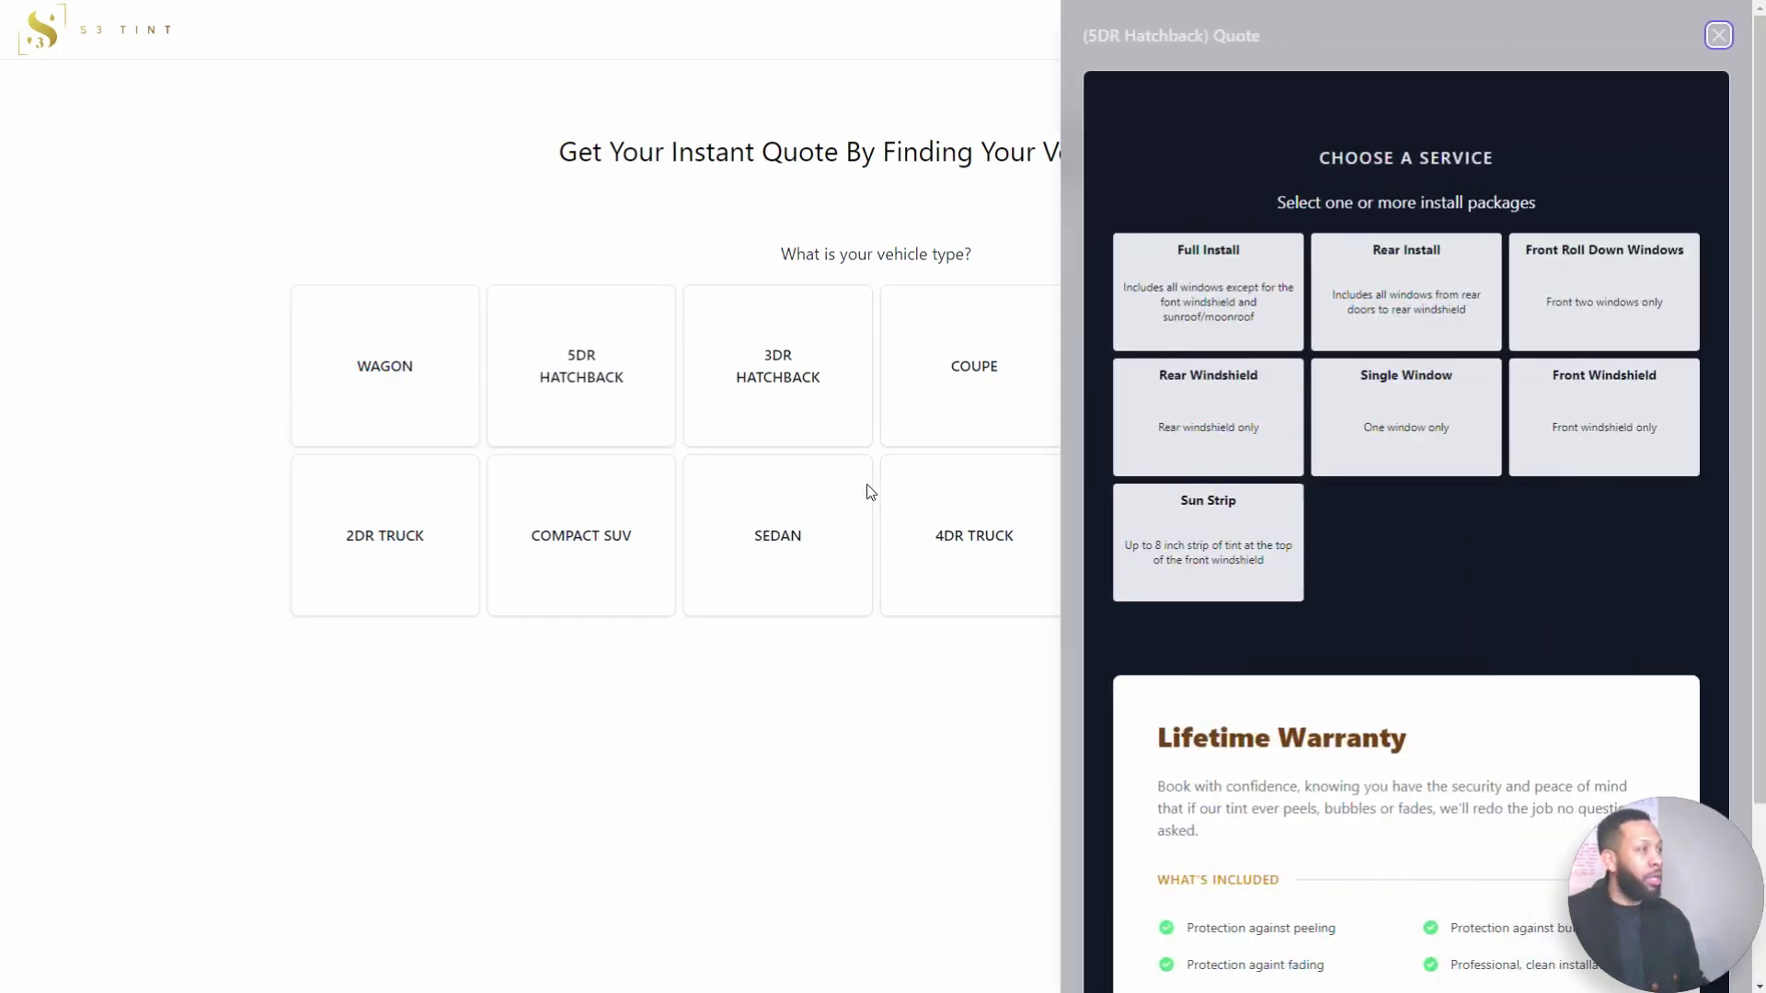
{"action": "left_click", "coordinate": [1260, 284]}
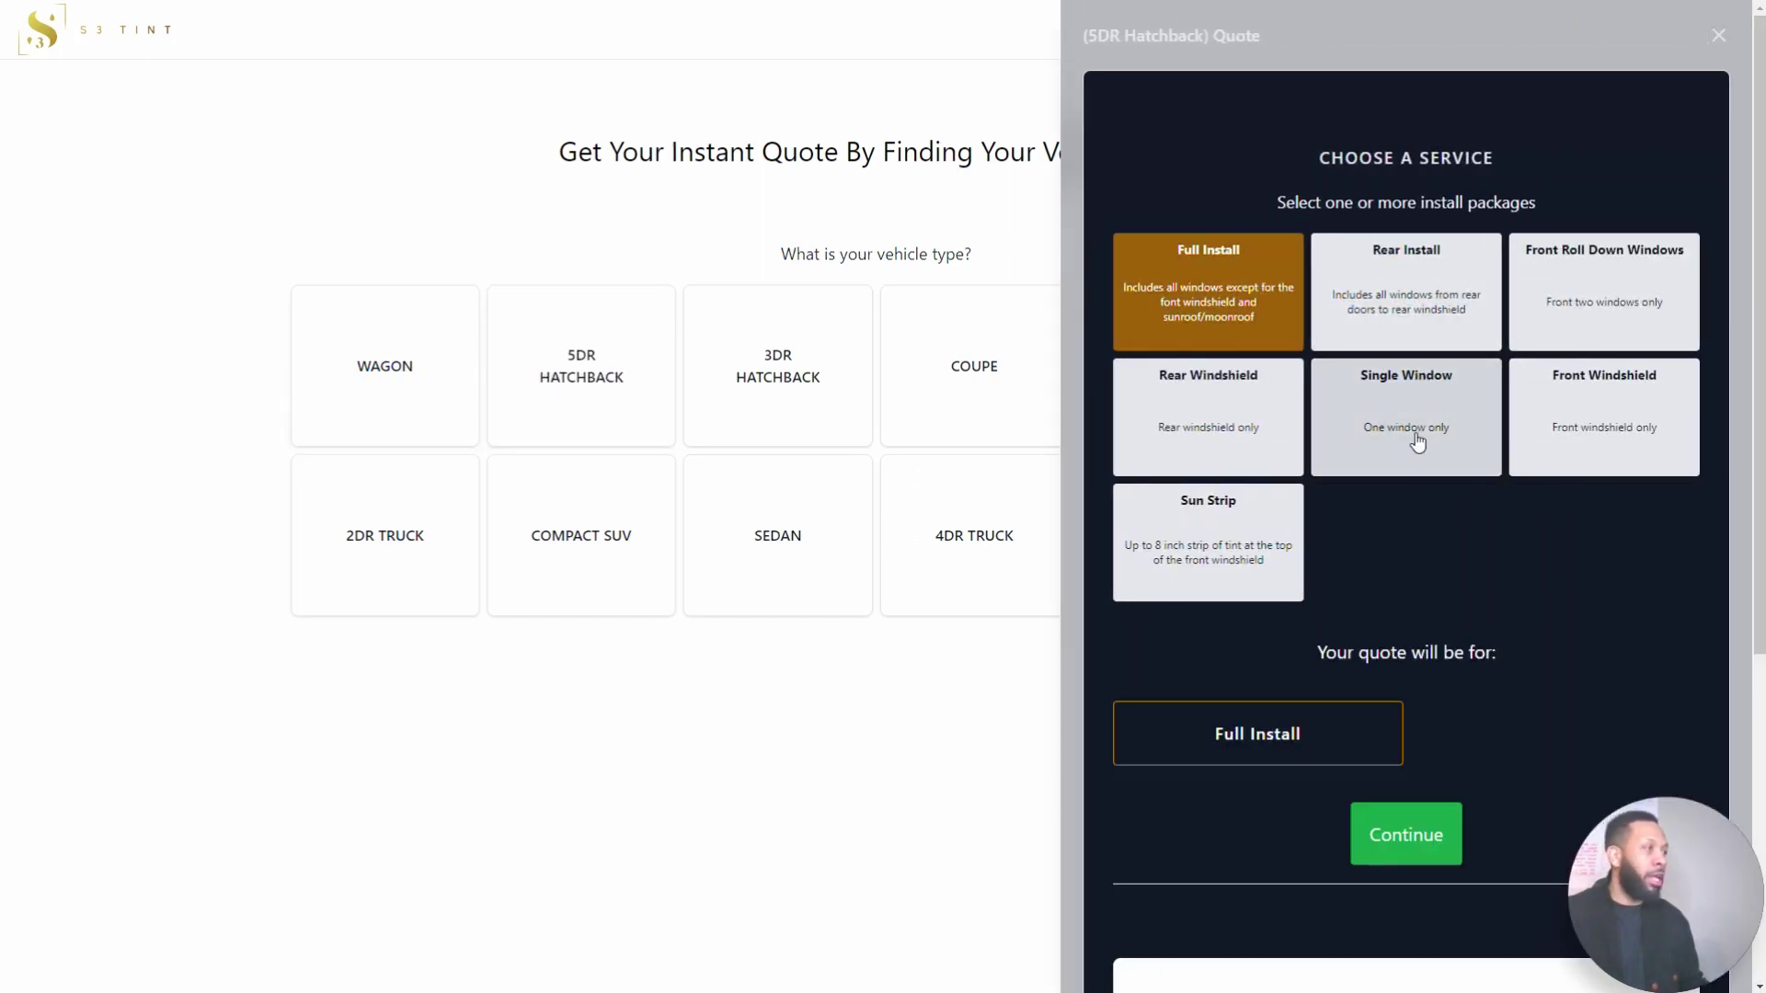
{"action": "left_click", "coordinate": [1433, 832]}
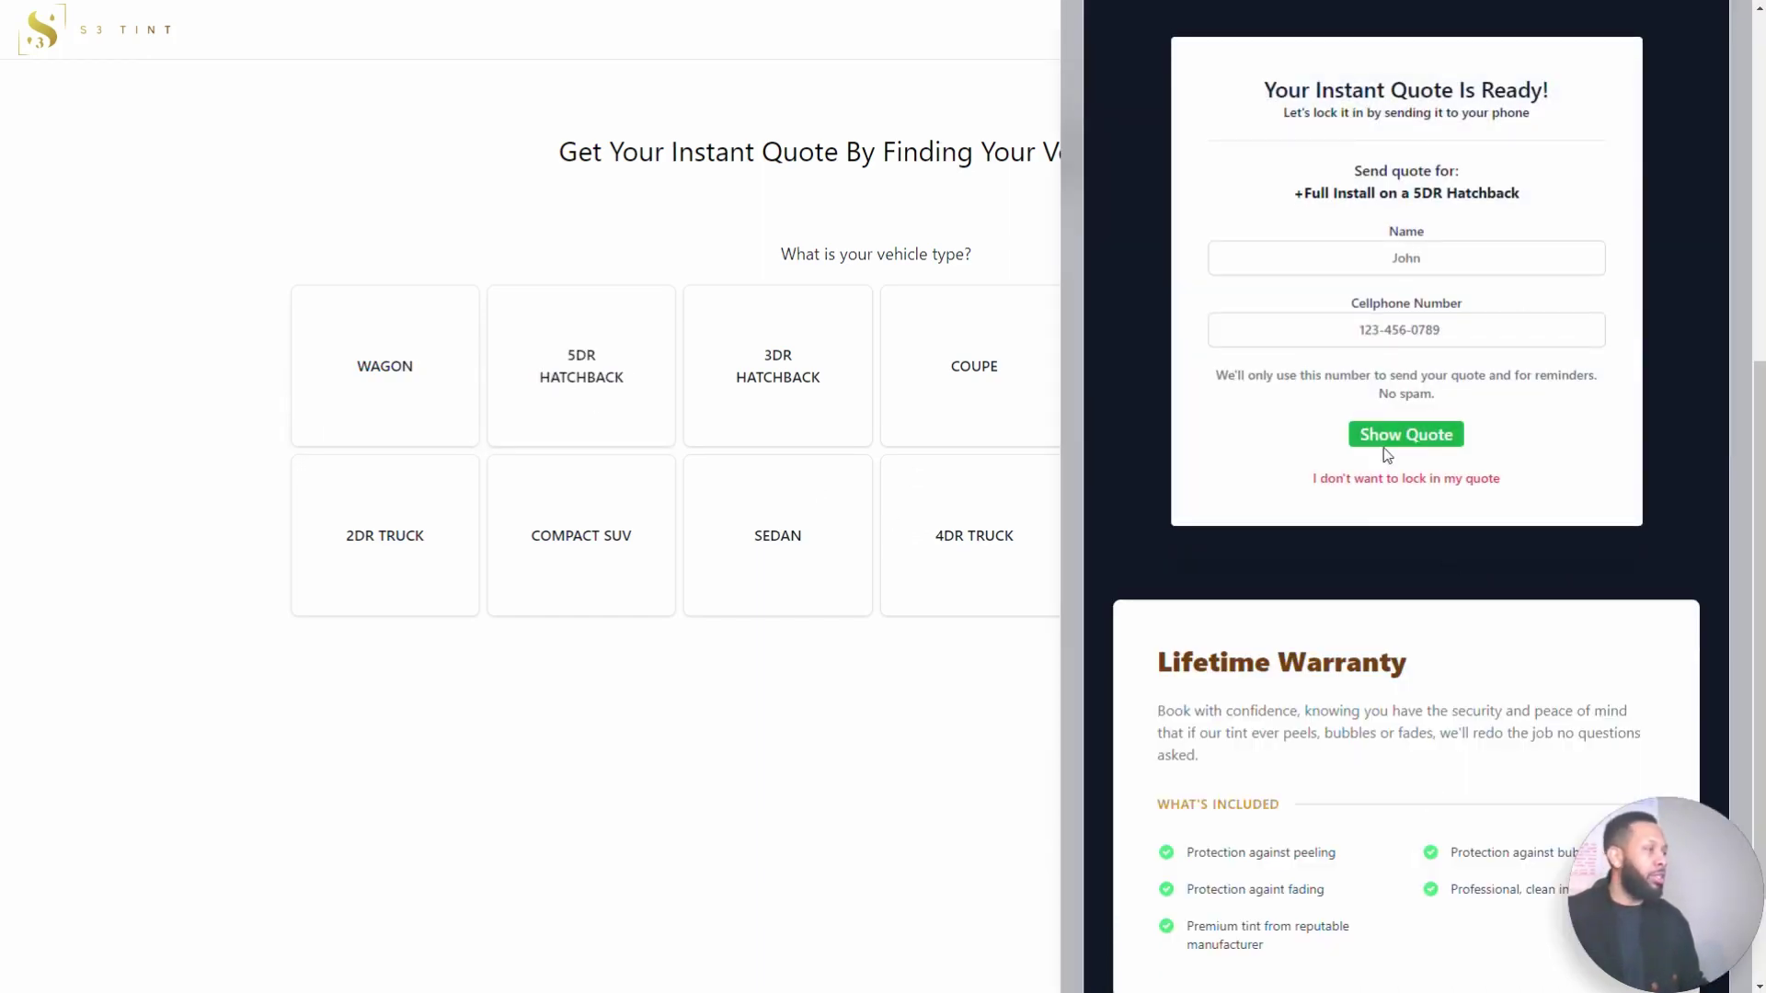
Step: Read the instant quote heading and opt out of locking in the quote without giving contact details
{"action": "left_click_drag", "start_coordinate": [1277, 79], "coordinate": [1559, 124]}
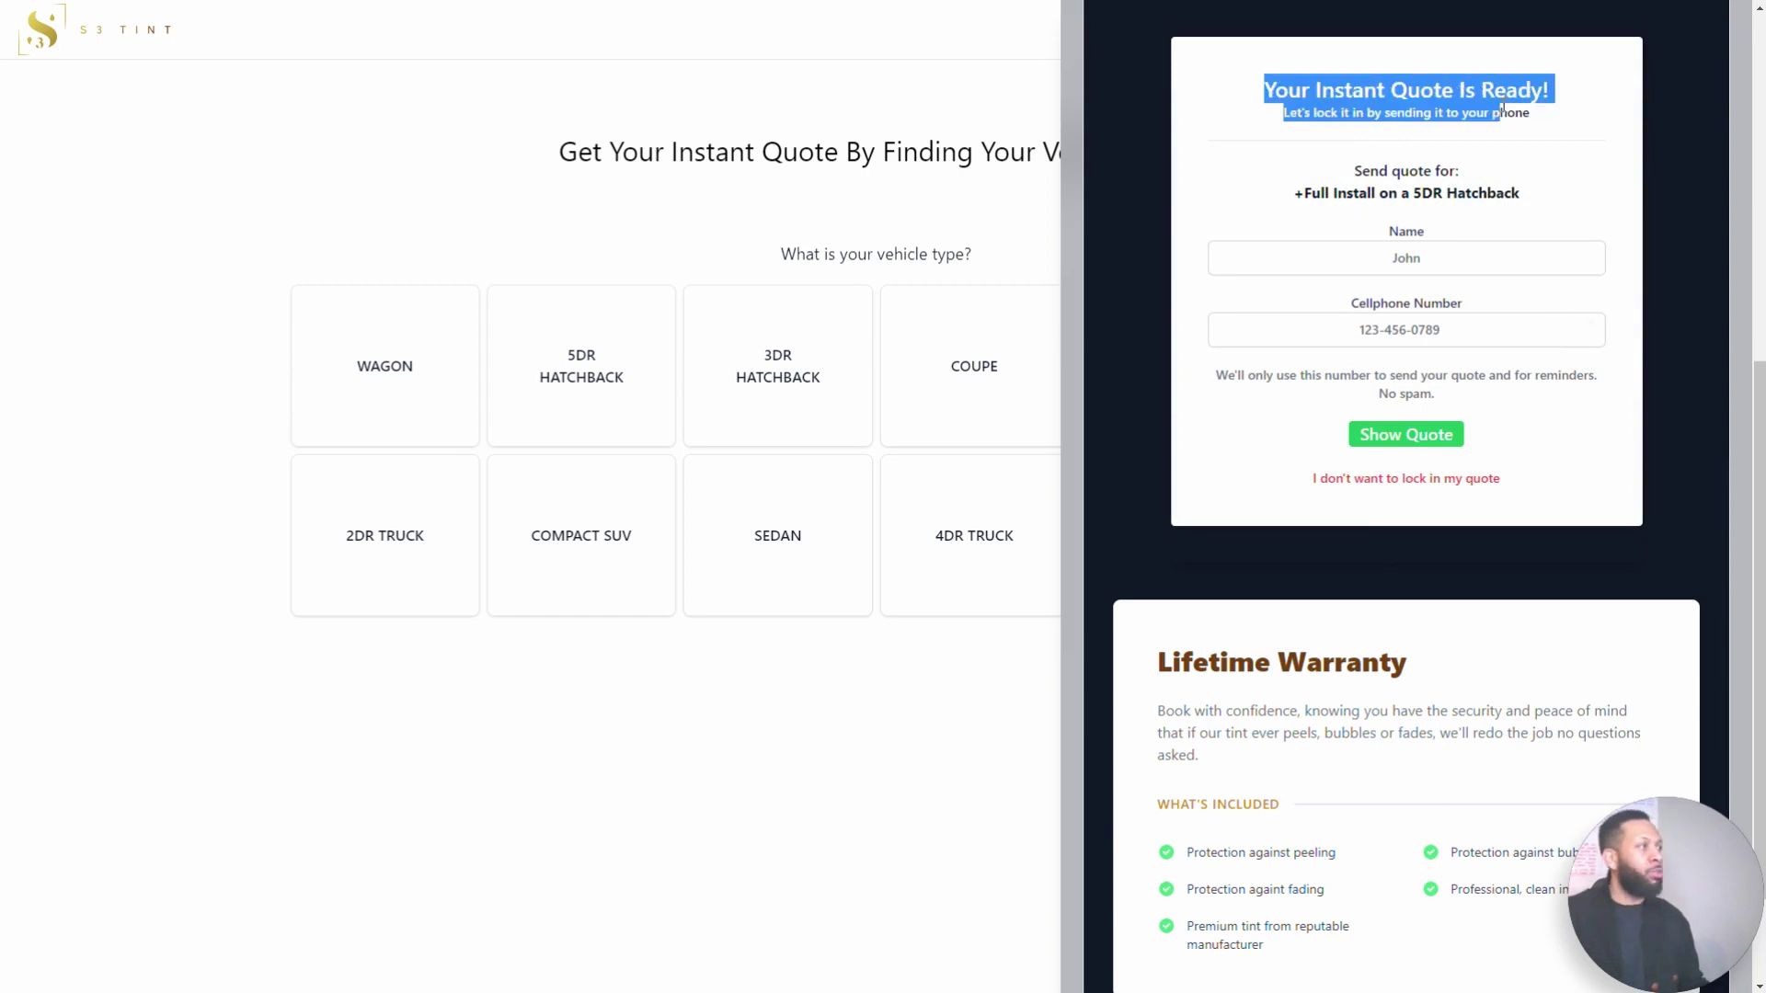
{"action": "left_click", "coordinate": [1558, 124]}
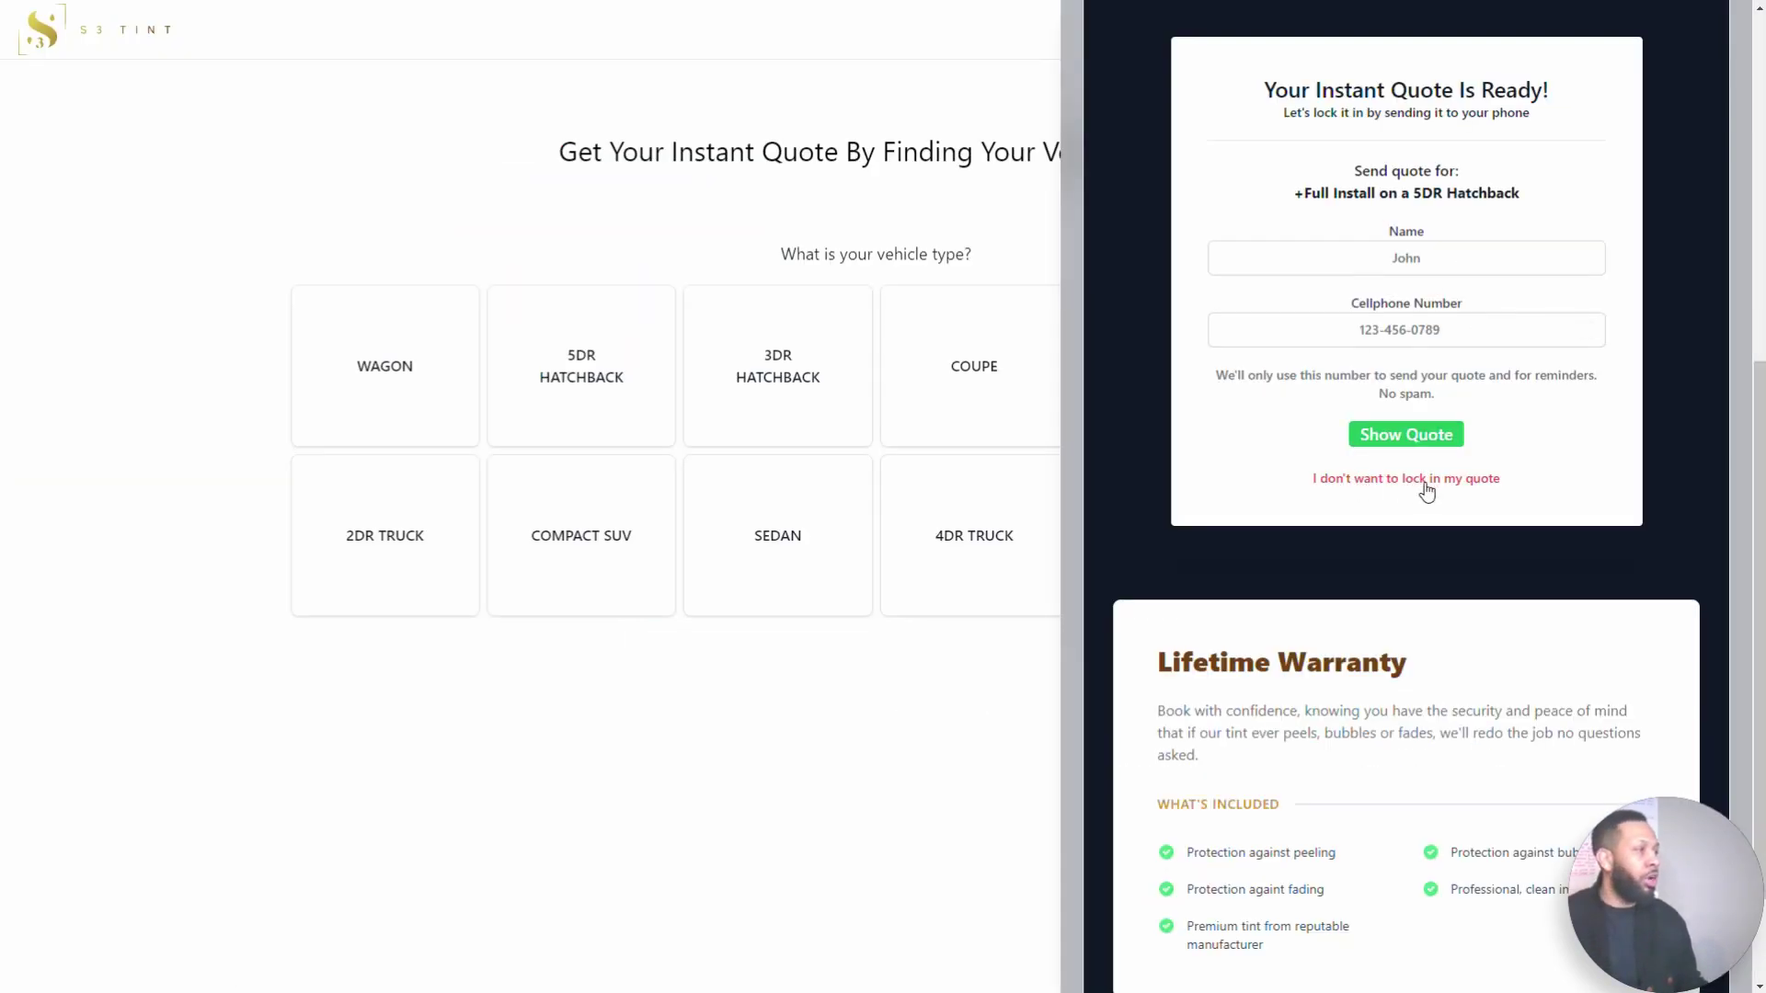
{"action": "left_click", "coordinate": [1462, 482]}
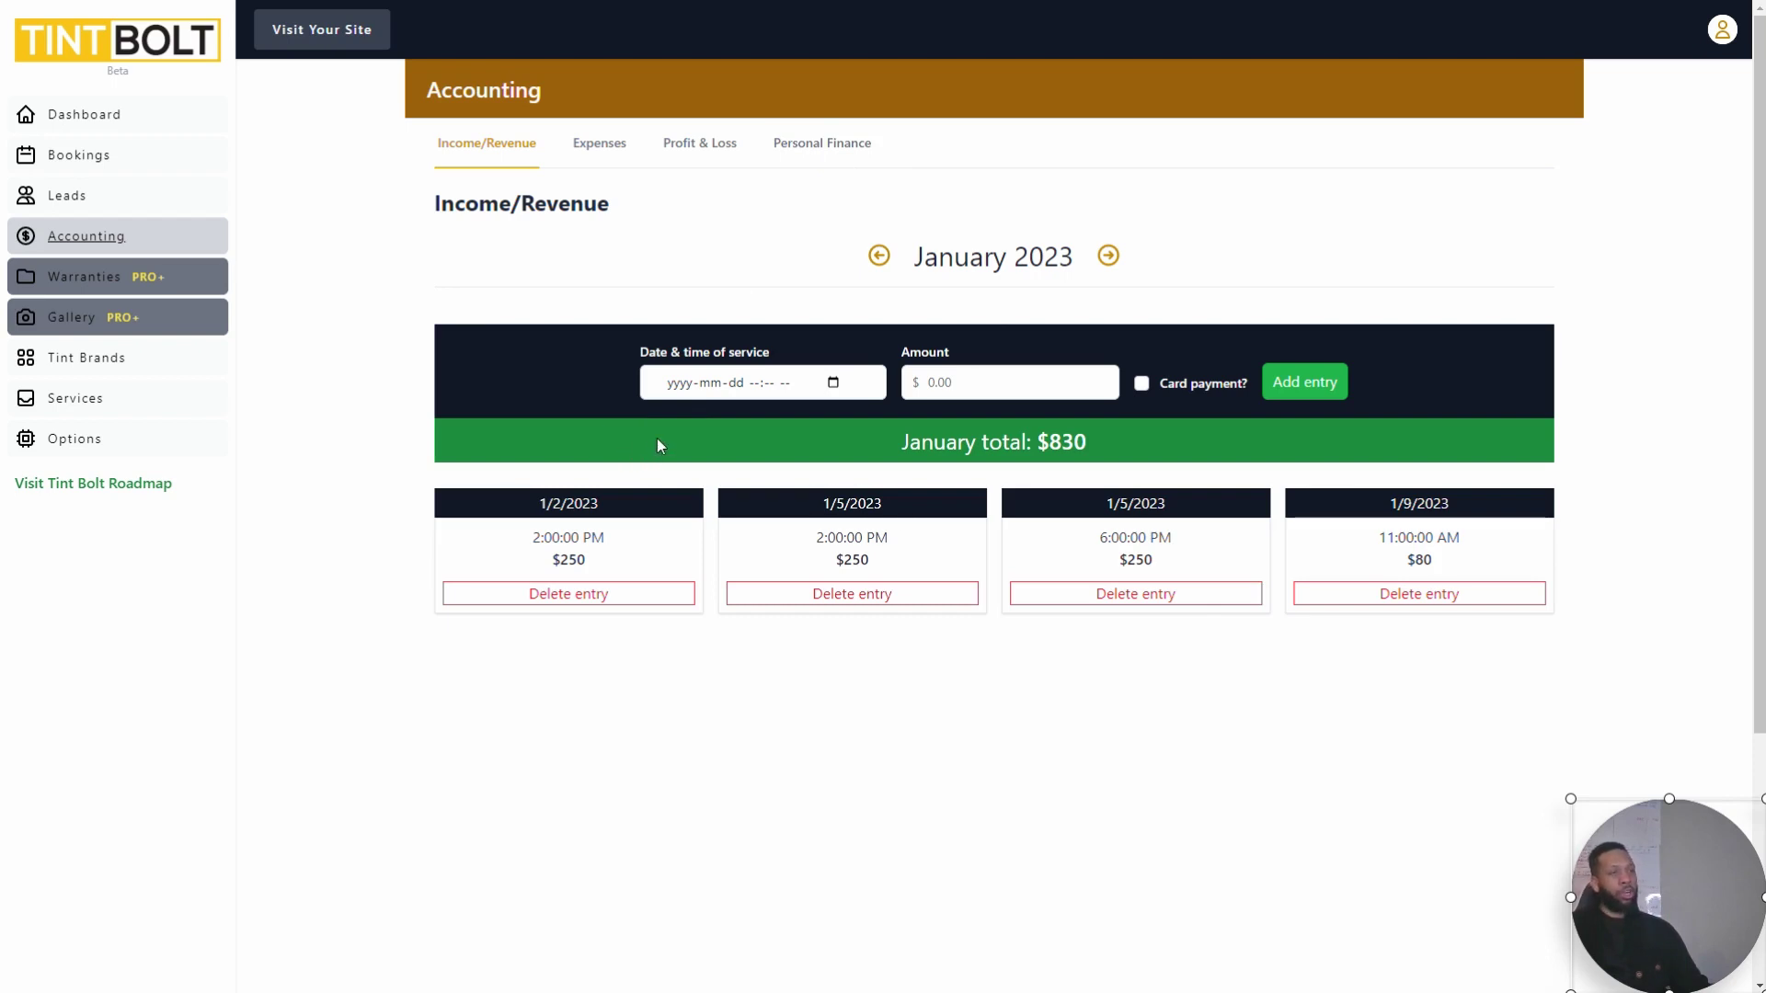
{"action": "left_click", "coordinate": [833, 385]}
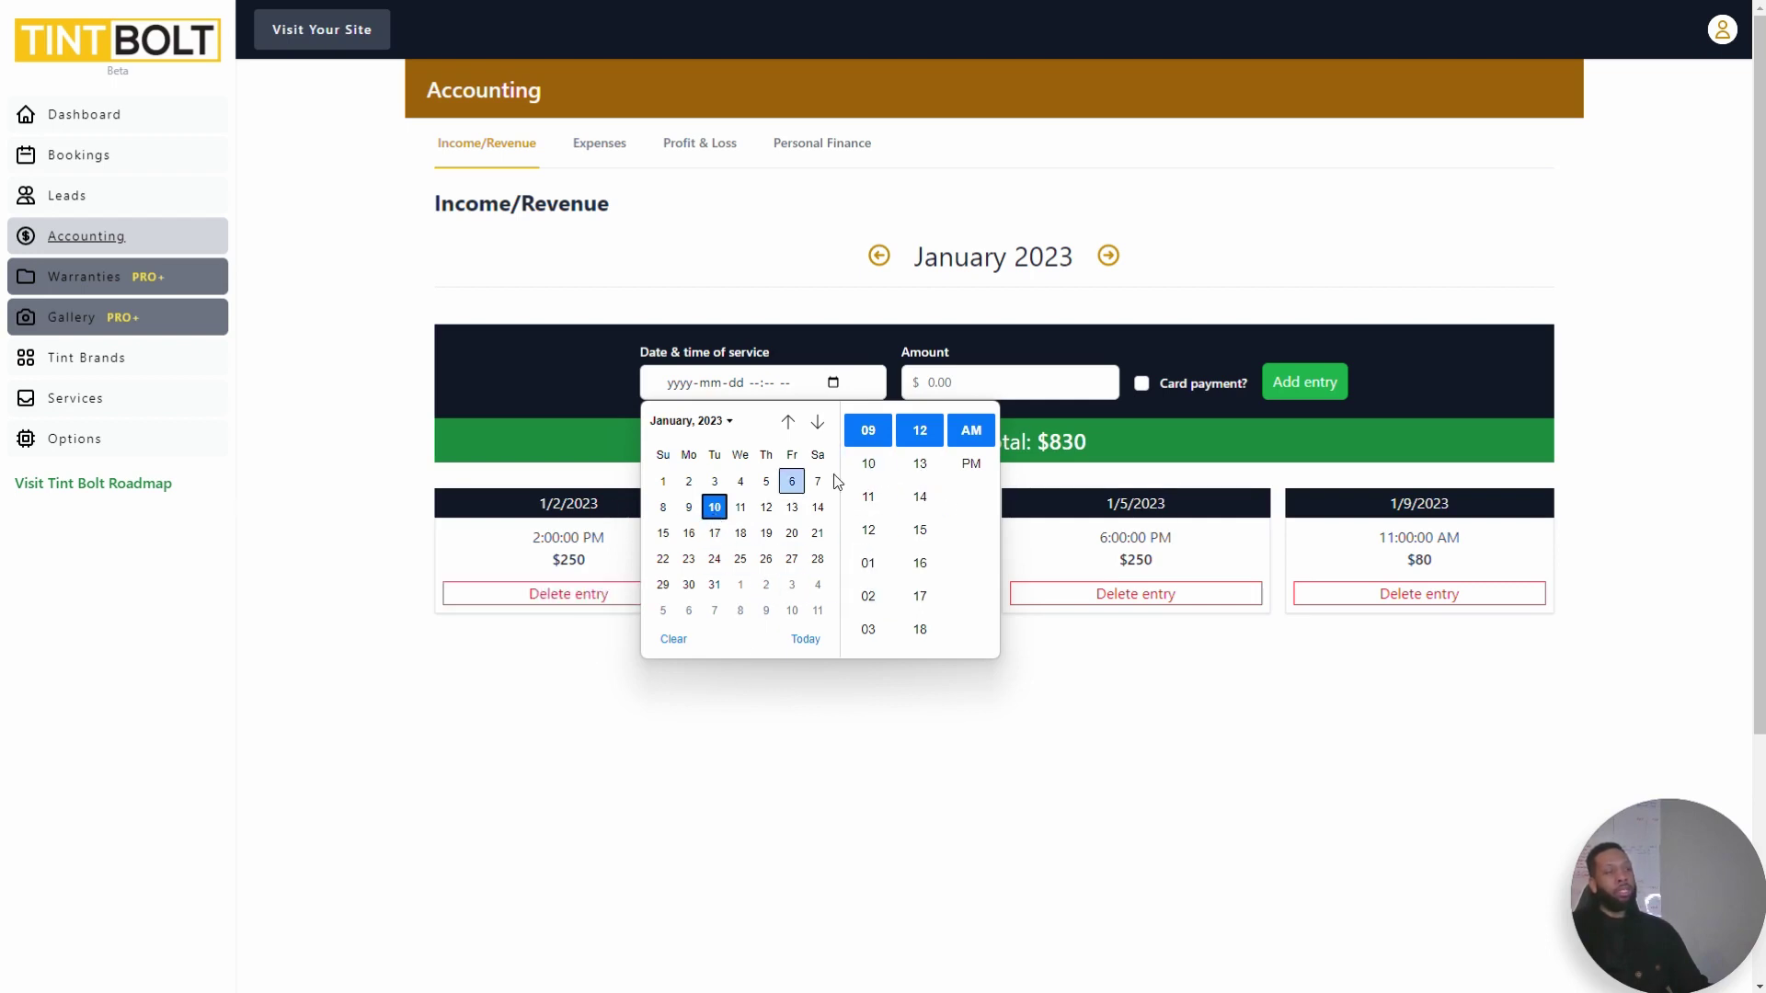
{"action": "left_click", "coordinate": [929, 442]}
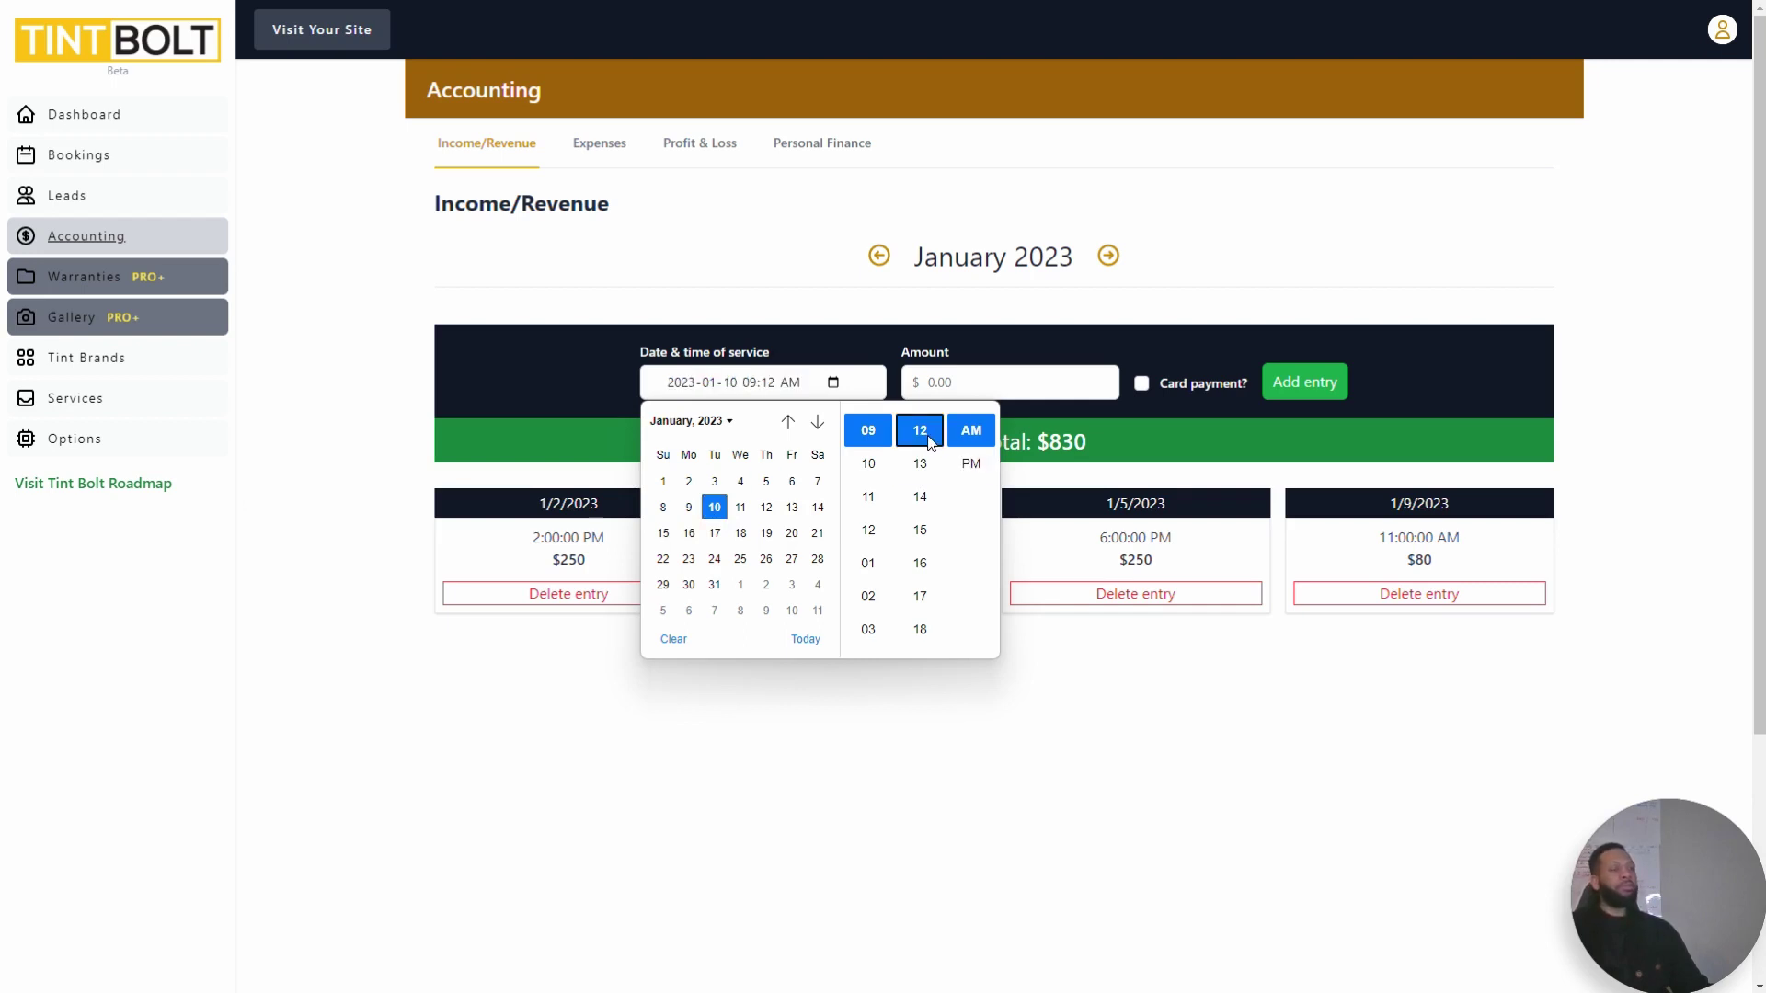
{"action": "left_click", "coordinate": [771, 384]}
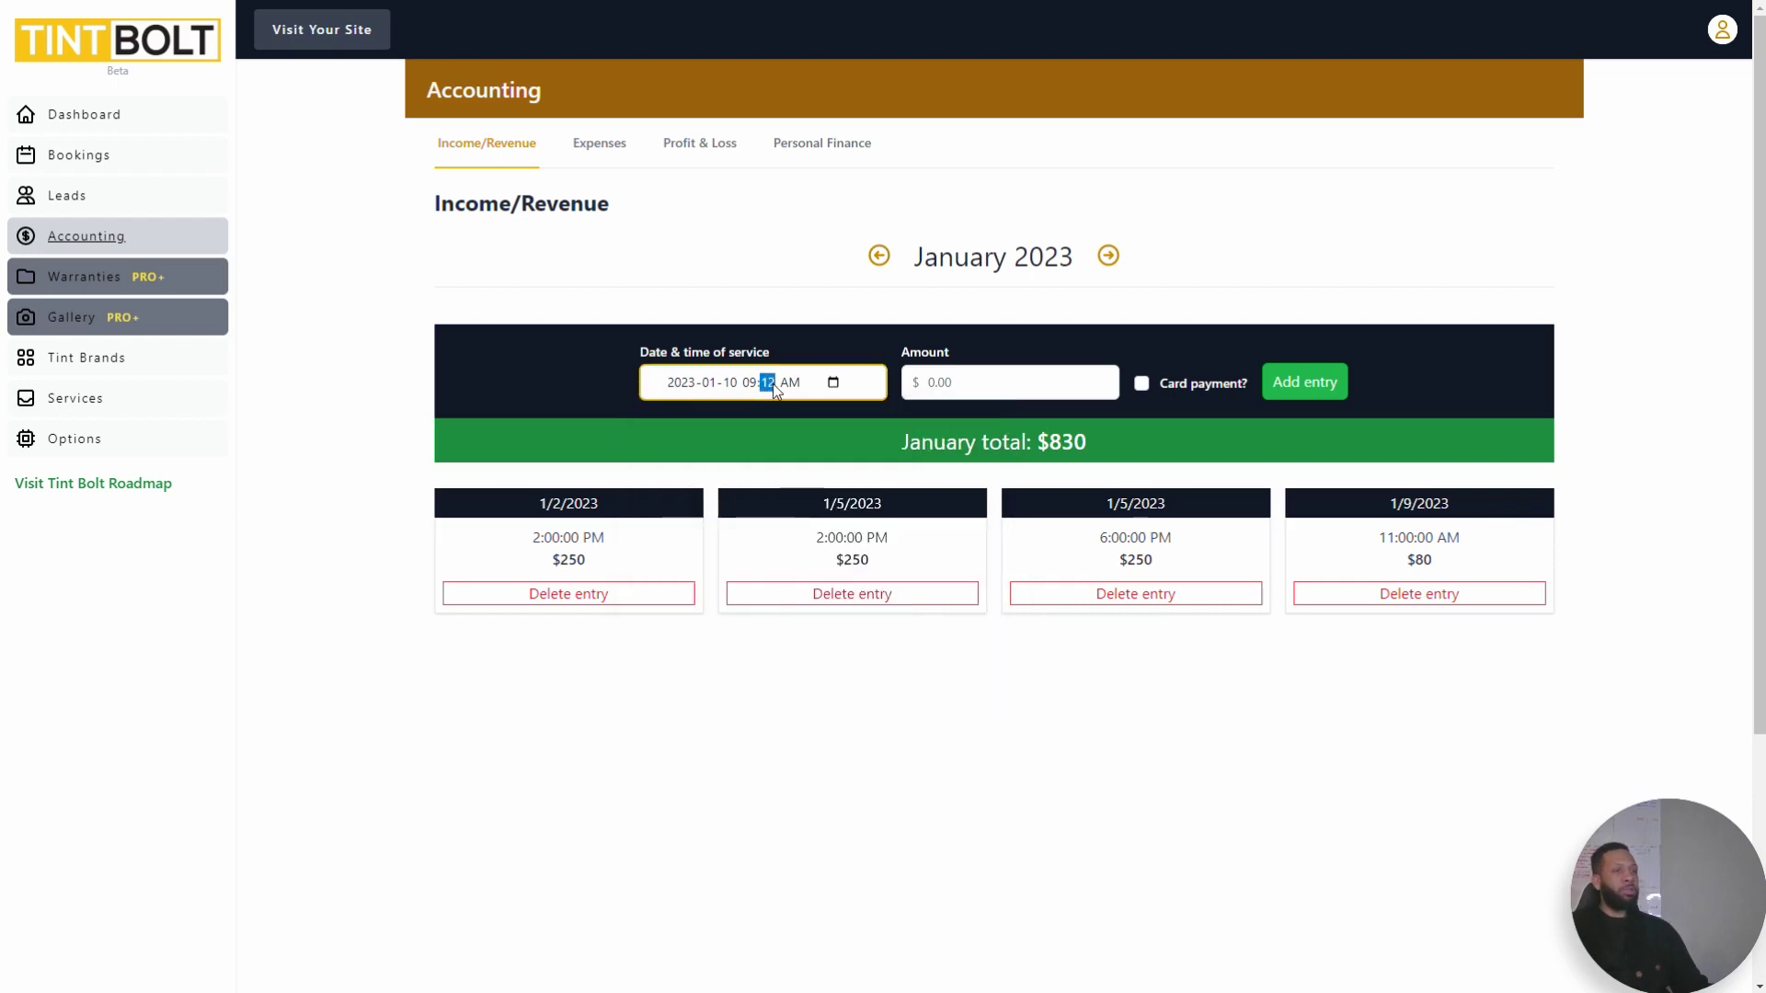
{"action": "type", "text": "0 10"}
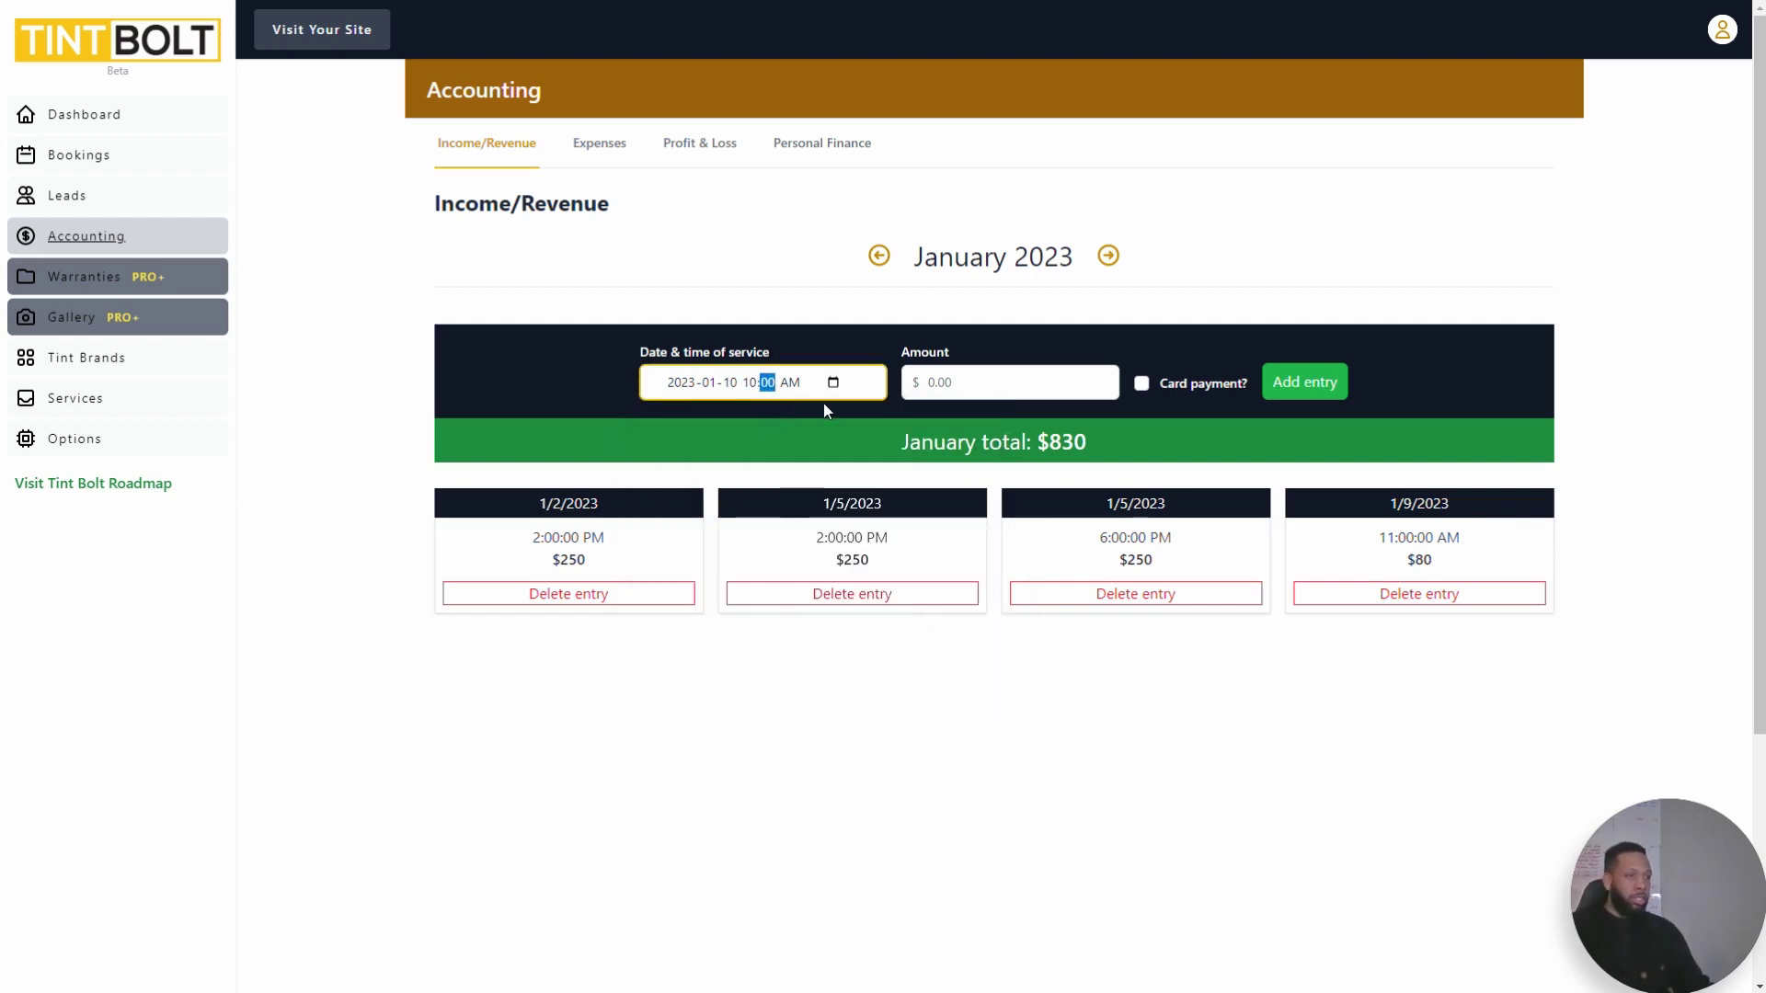
Step: Set the income entry's amount to $250 and add it to the January 2023 revenue
{"action": "left_click", "coordinate": [940, 382]}
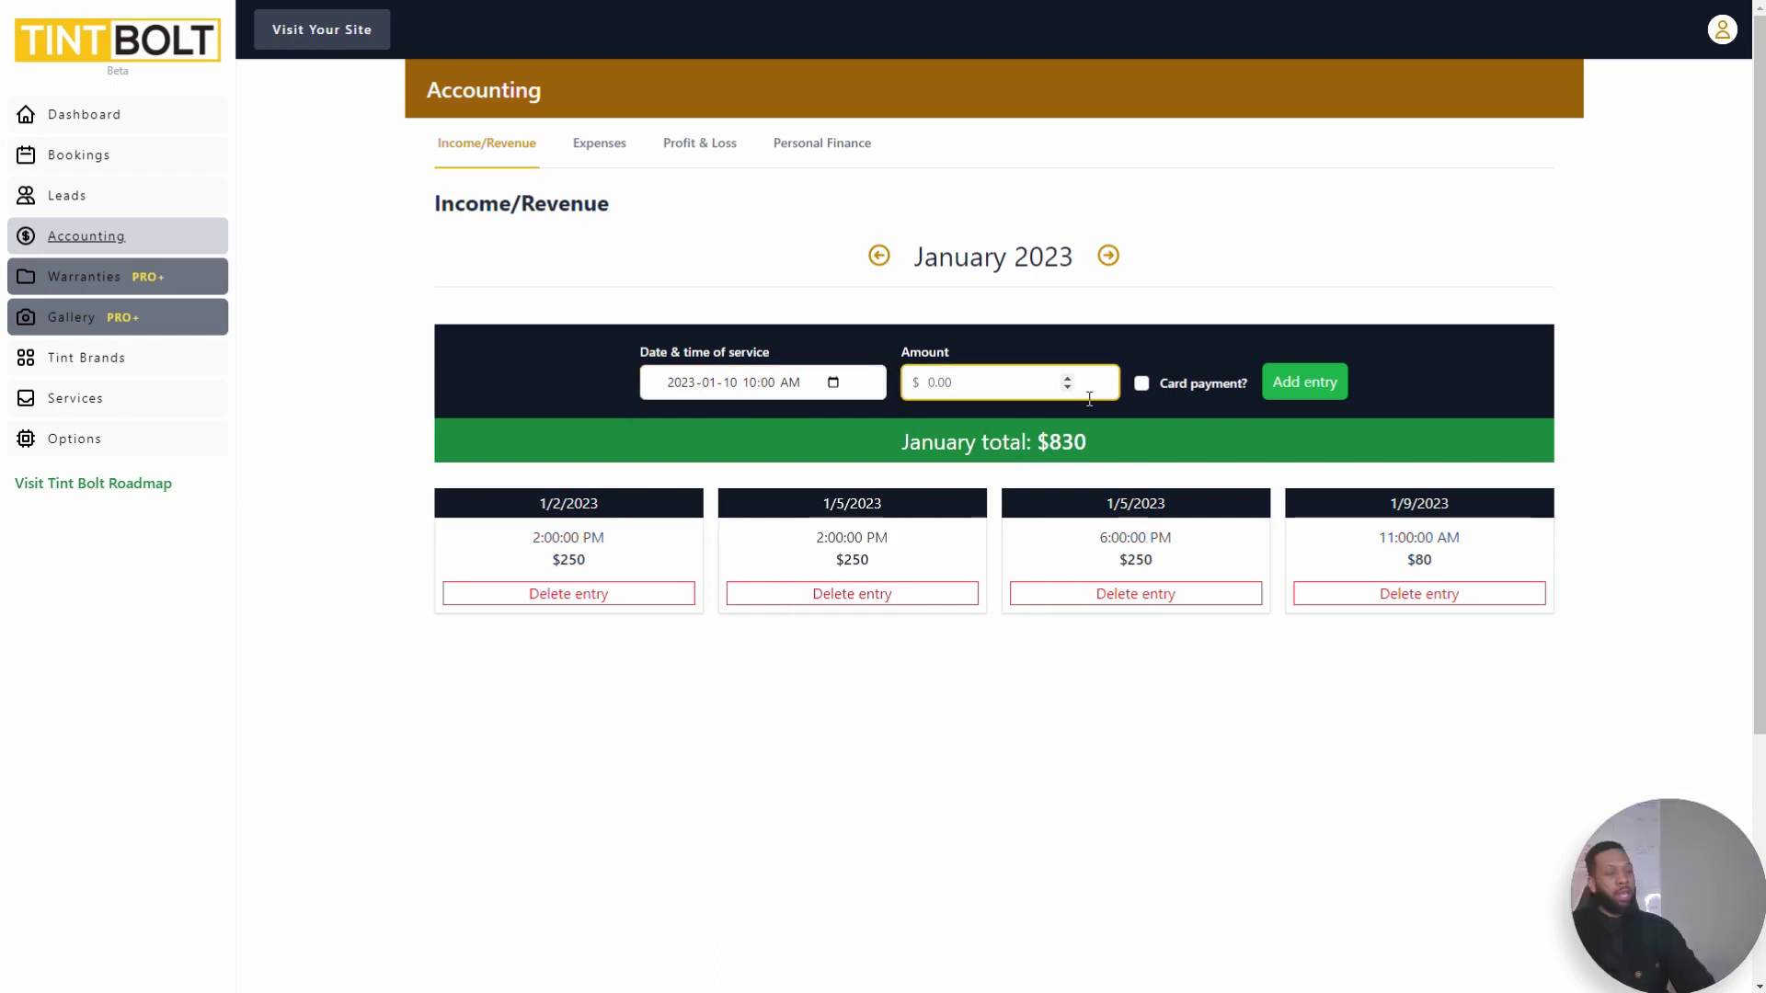
{"action": "type", "text": "250"}
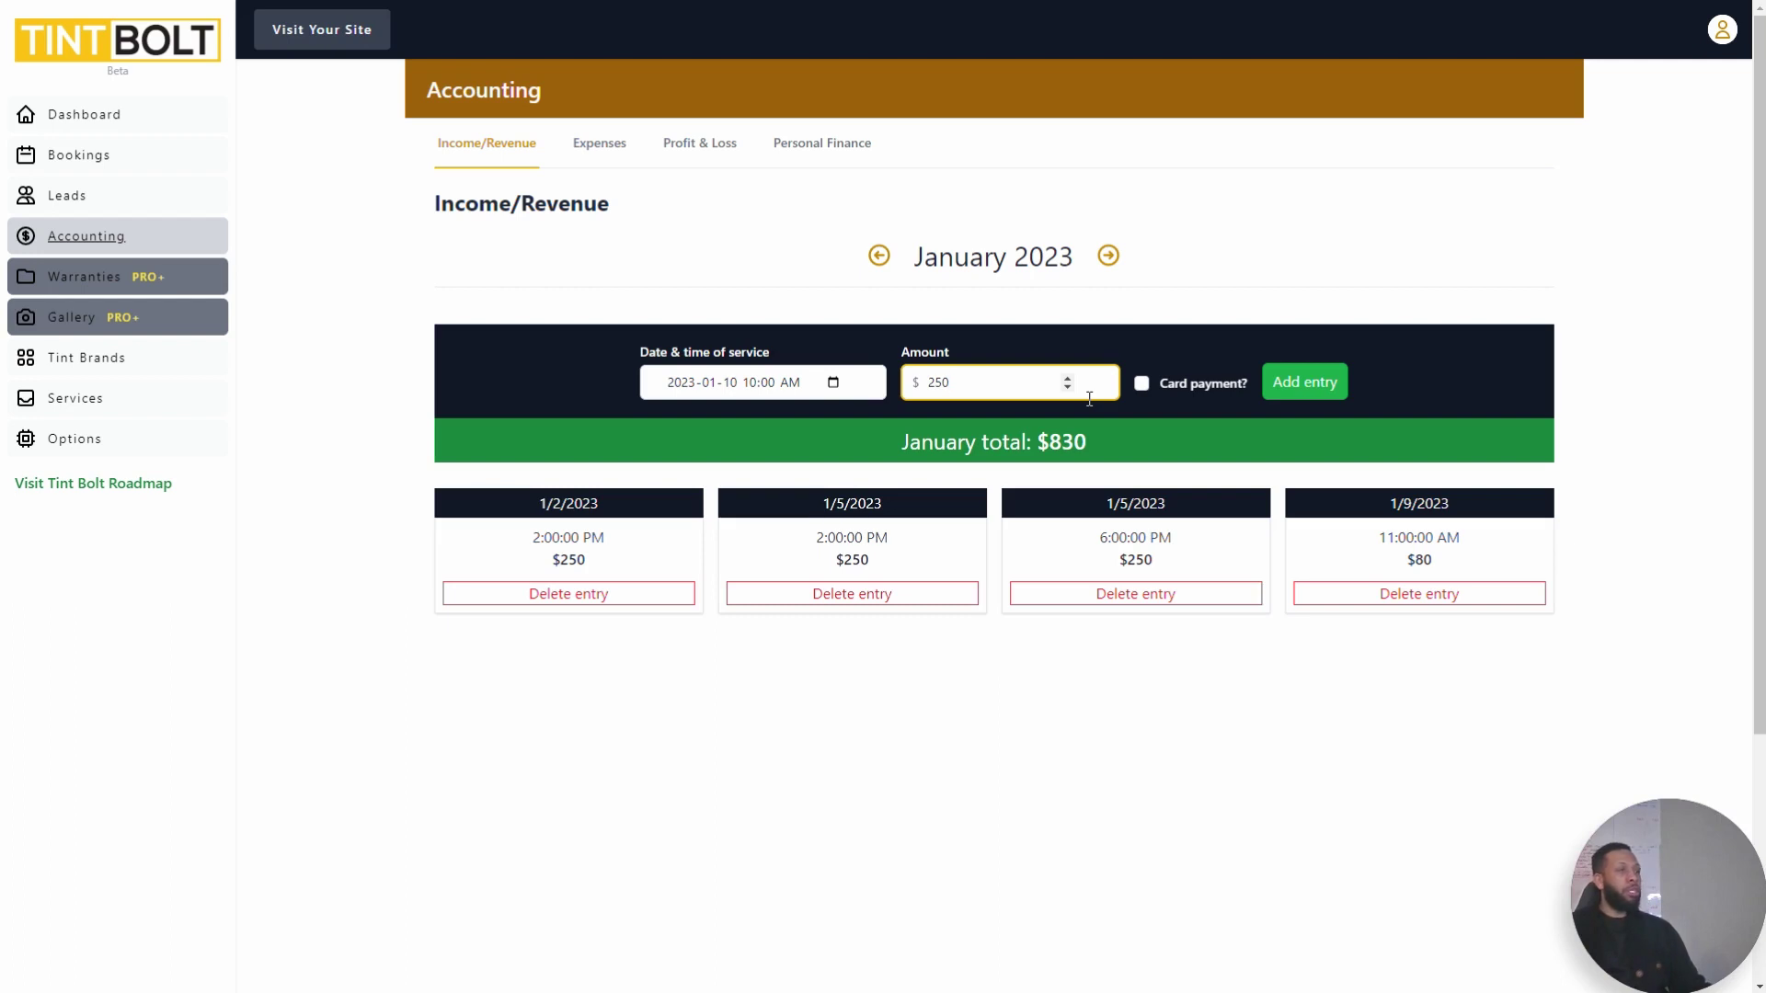
{"action": "left_click", "coordinate": [1300, 394]}
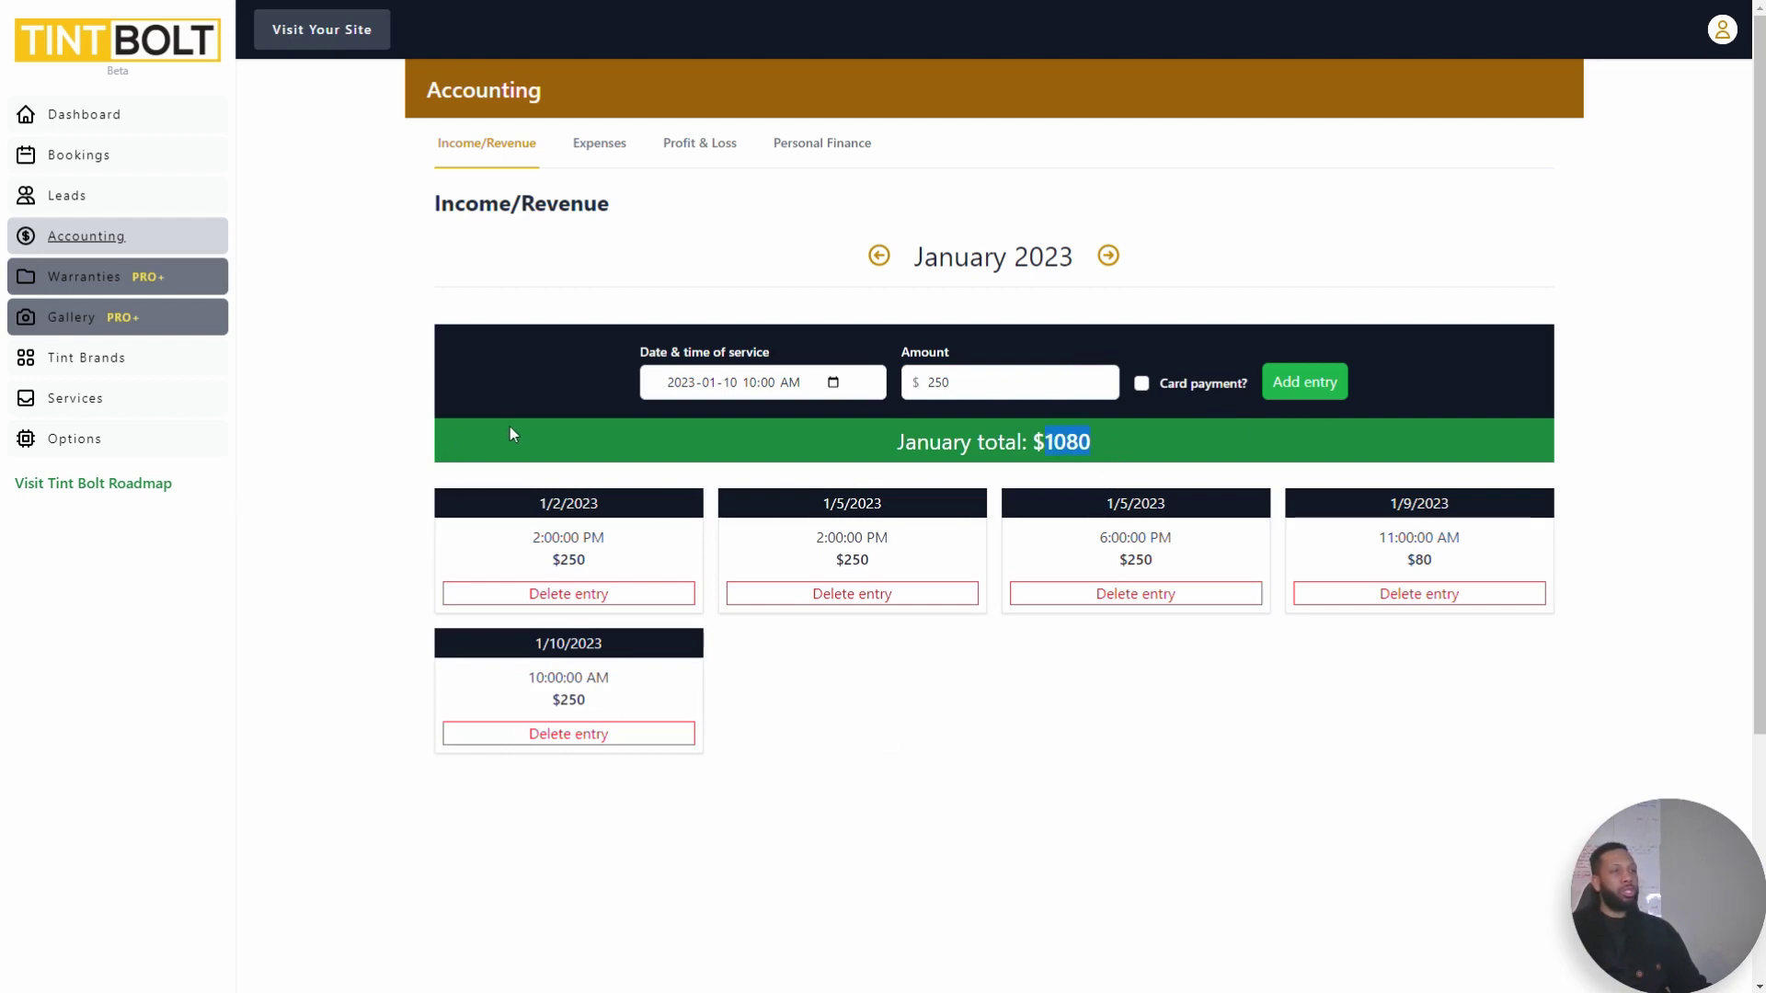
Step: Open the January 2023 expenses and examine the Cost of Service, Operating Expenses and custom categories such as Blue Max Squeegee
{"action": "left_click", "coordinate": [597, 146]}
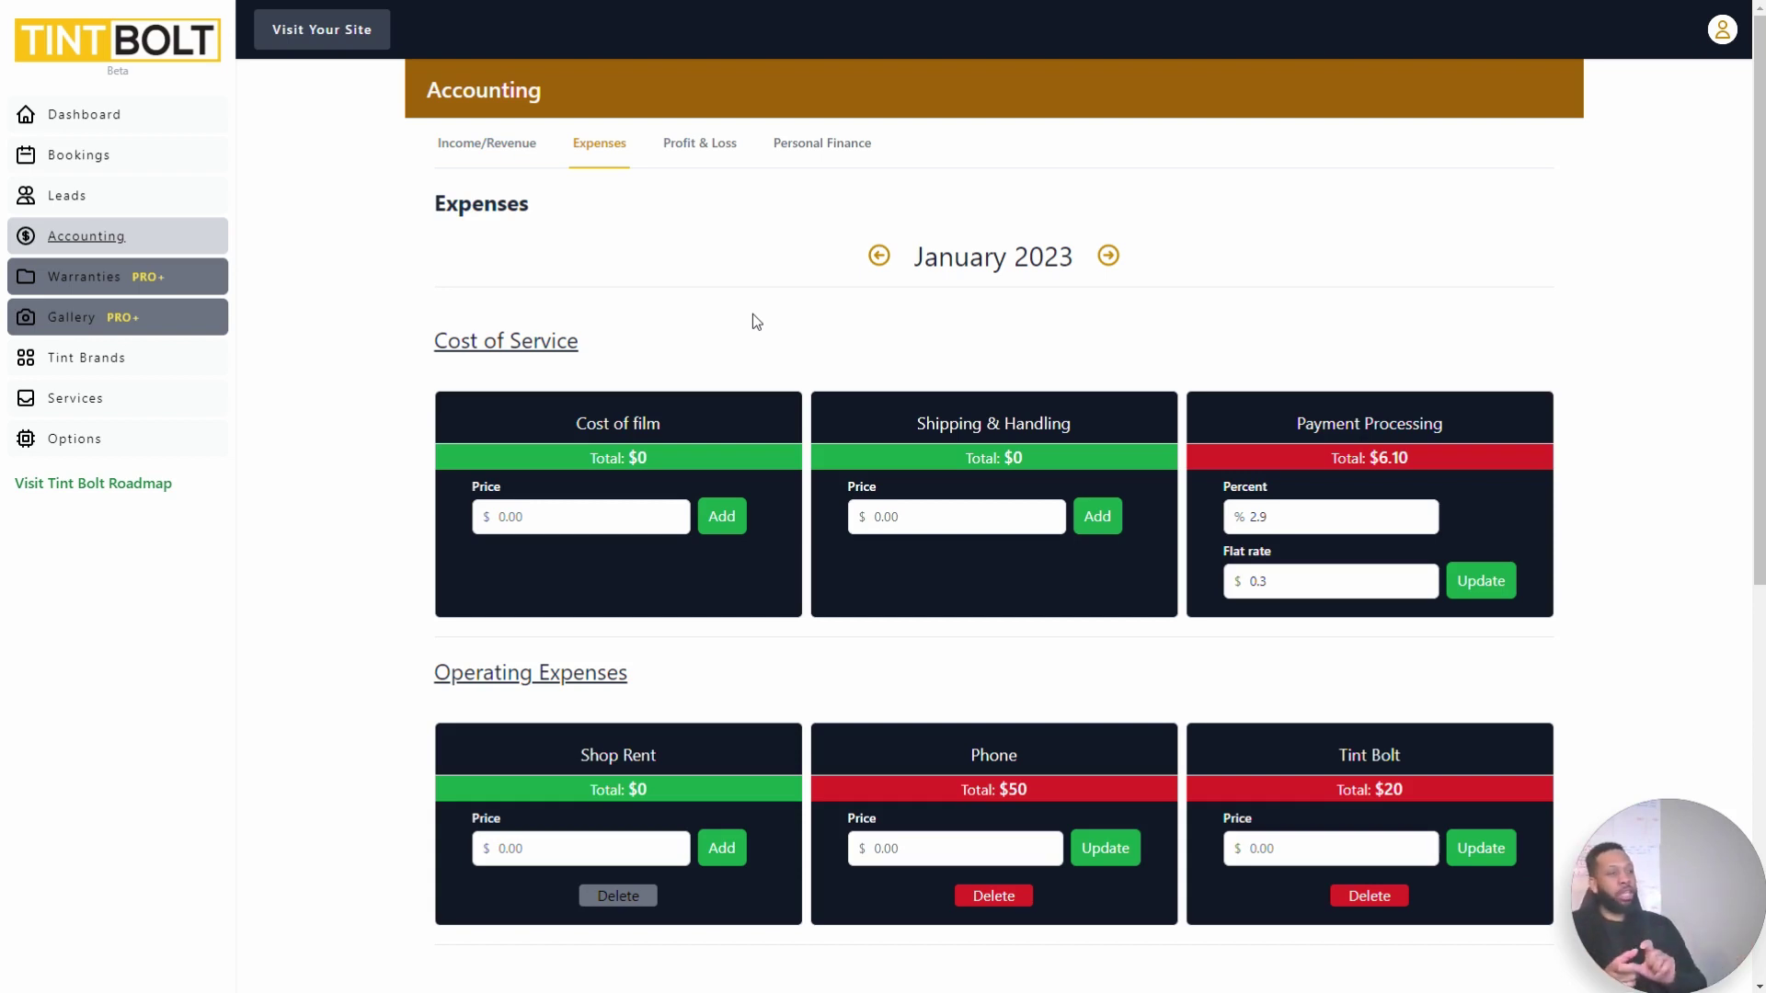
{"action": "scroll", "coordinate": [1210, 654], "scroll_direction": "down", "scroll_amount": 3}
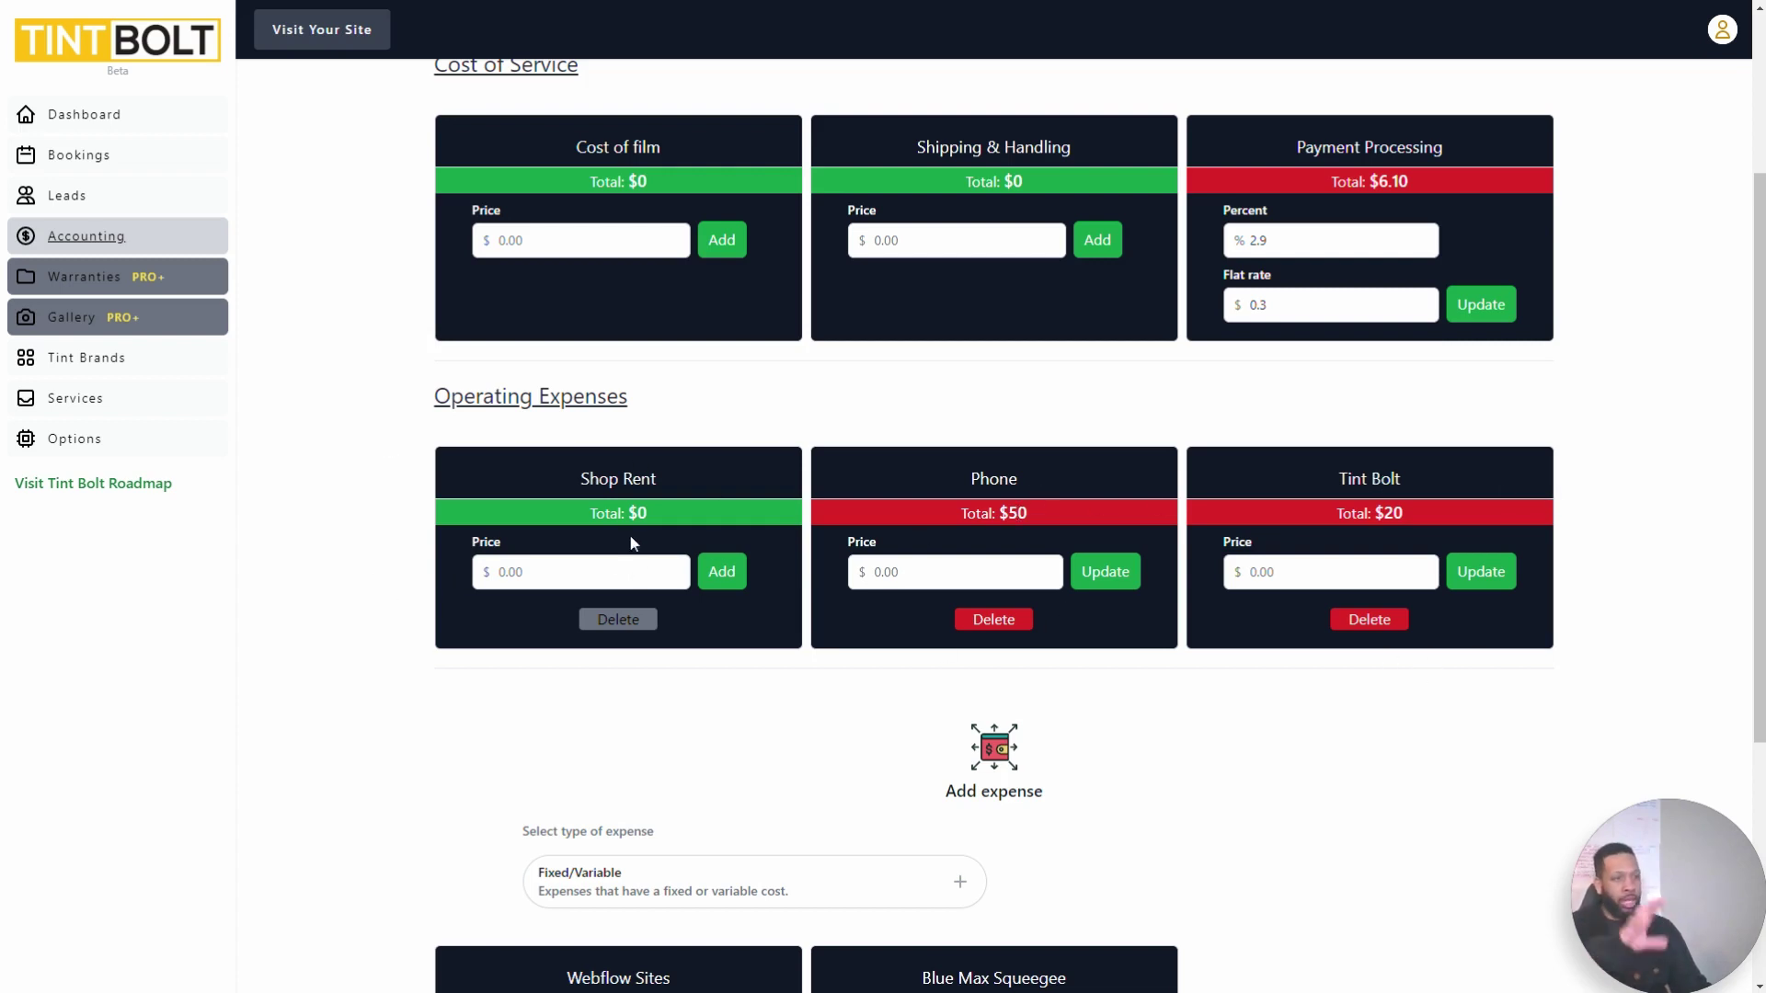
{"action": "scroll", "coordinate": [1149, 655], "scroll_direction": "down", "scroll_amount": 2}
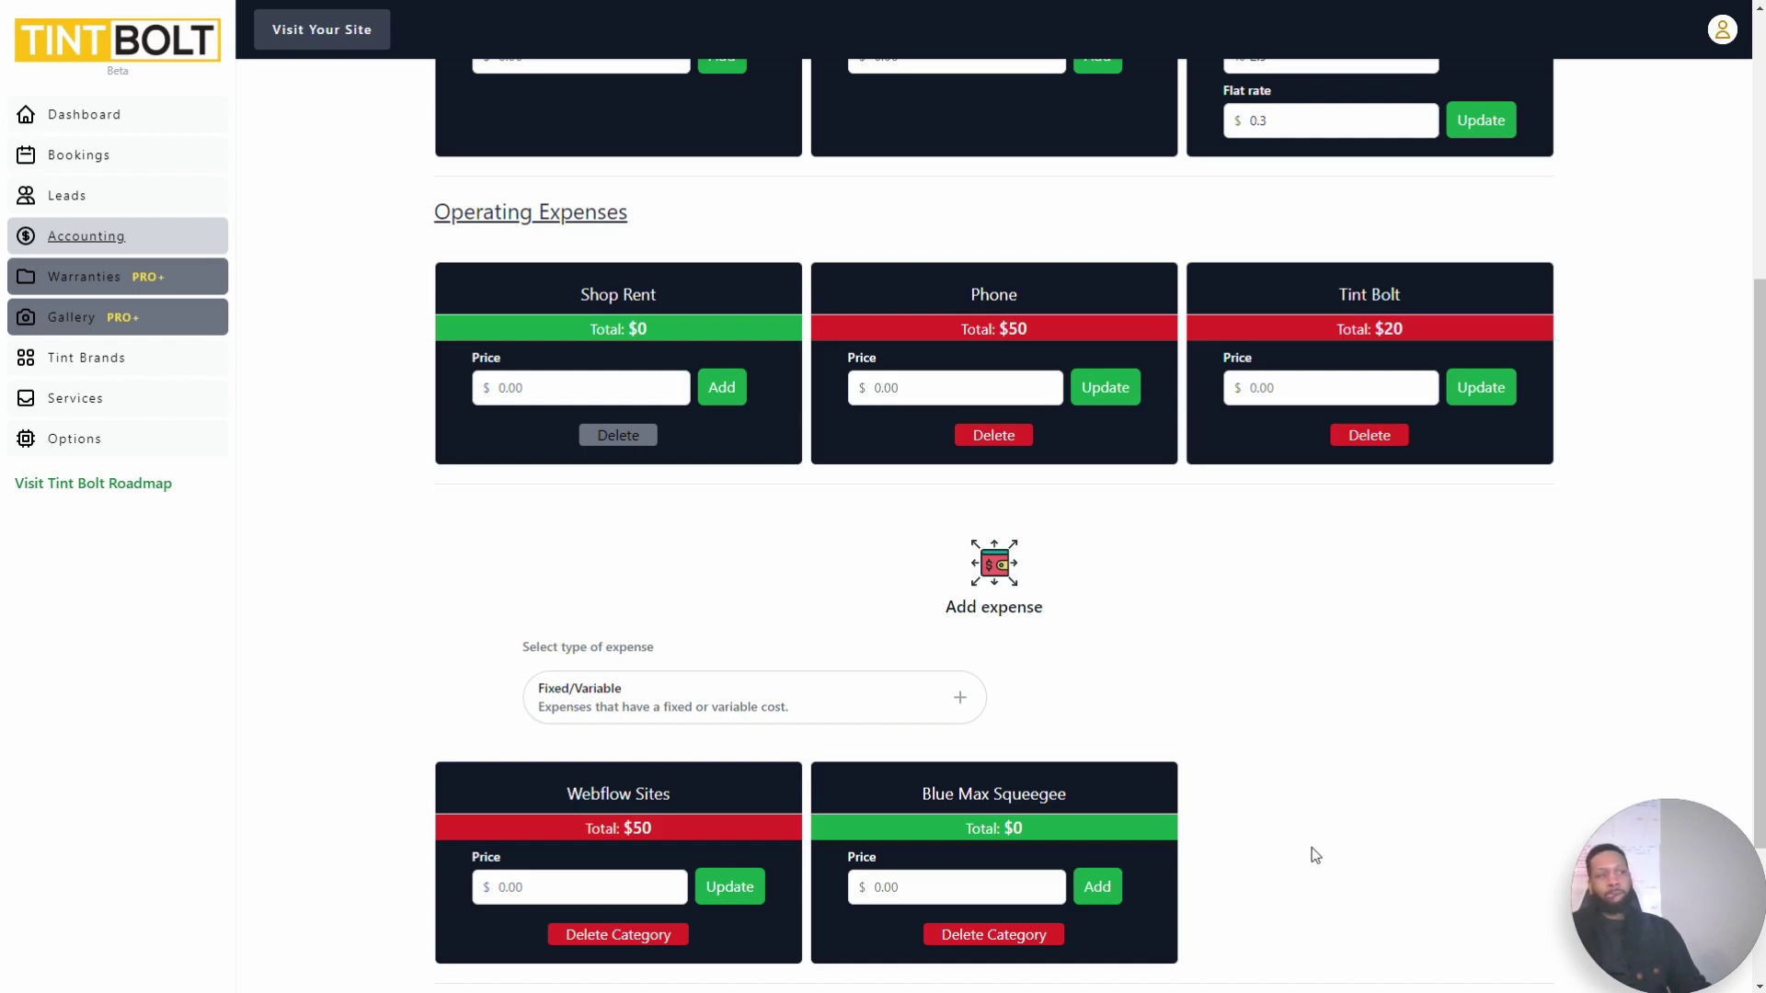
{"action": "triple_click", "coordinate": [933, 796]}
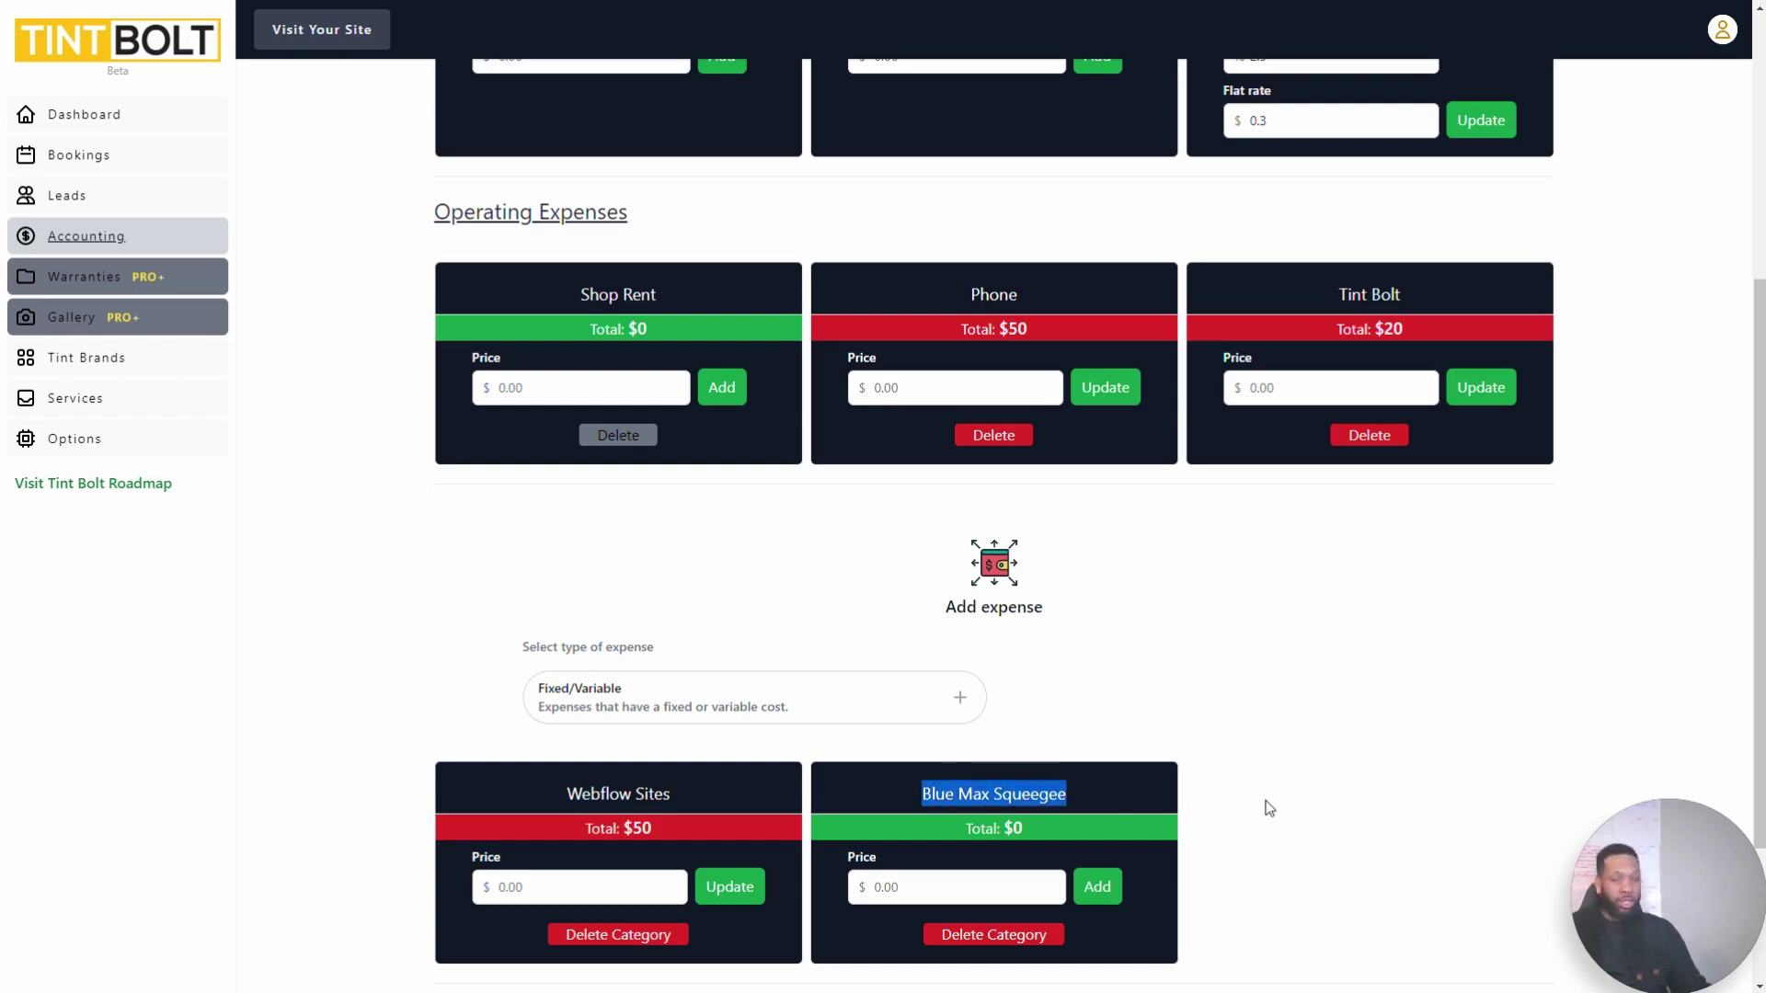
Step: View the naming form for a new fixed/variable expense, close it without creating one, and look over the remaining expenses
{"action": "left_click", "coordinate": [864, 712]}
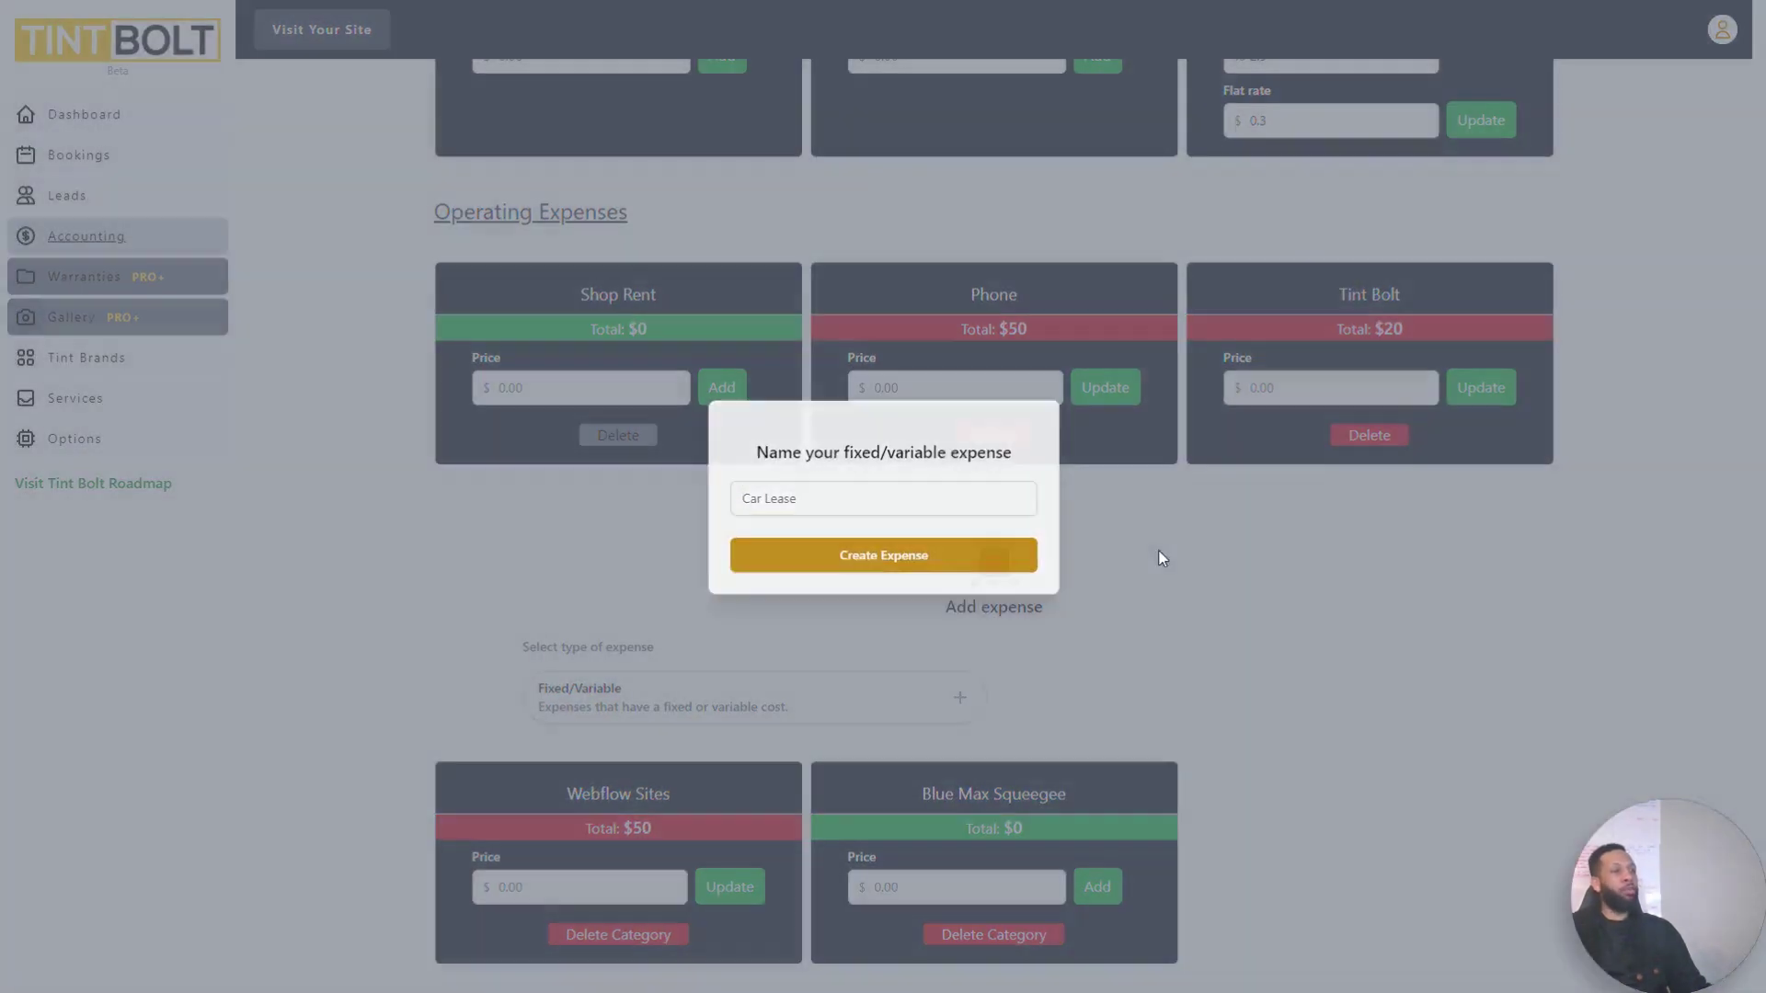
{"action": "left_click", "coordinate": [1157, 570]}
{"action": "scroll", "coordinate": [1304, 818], "scroll_direction": "down", "scroll_amount": 2}
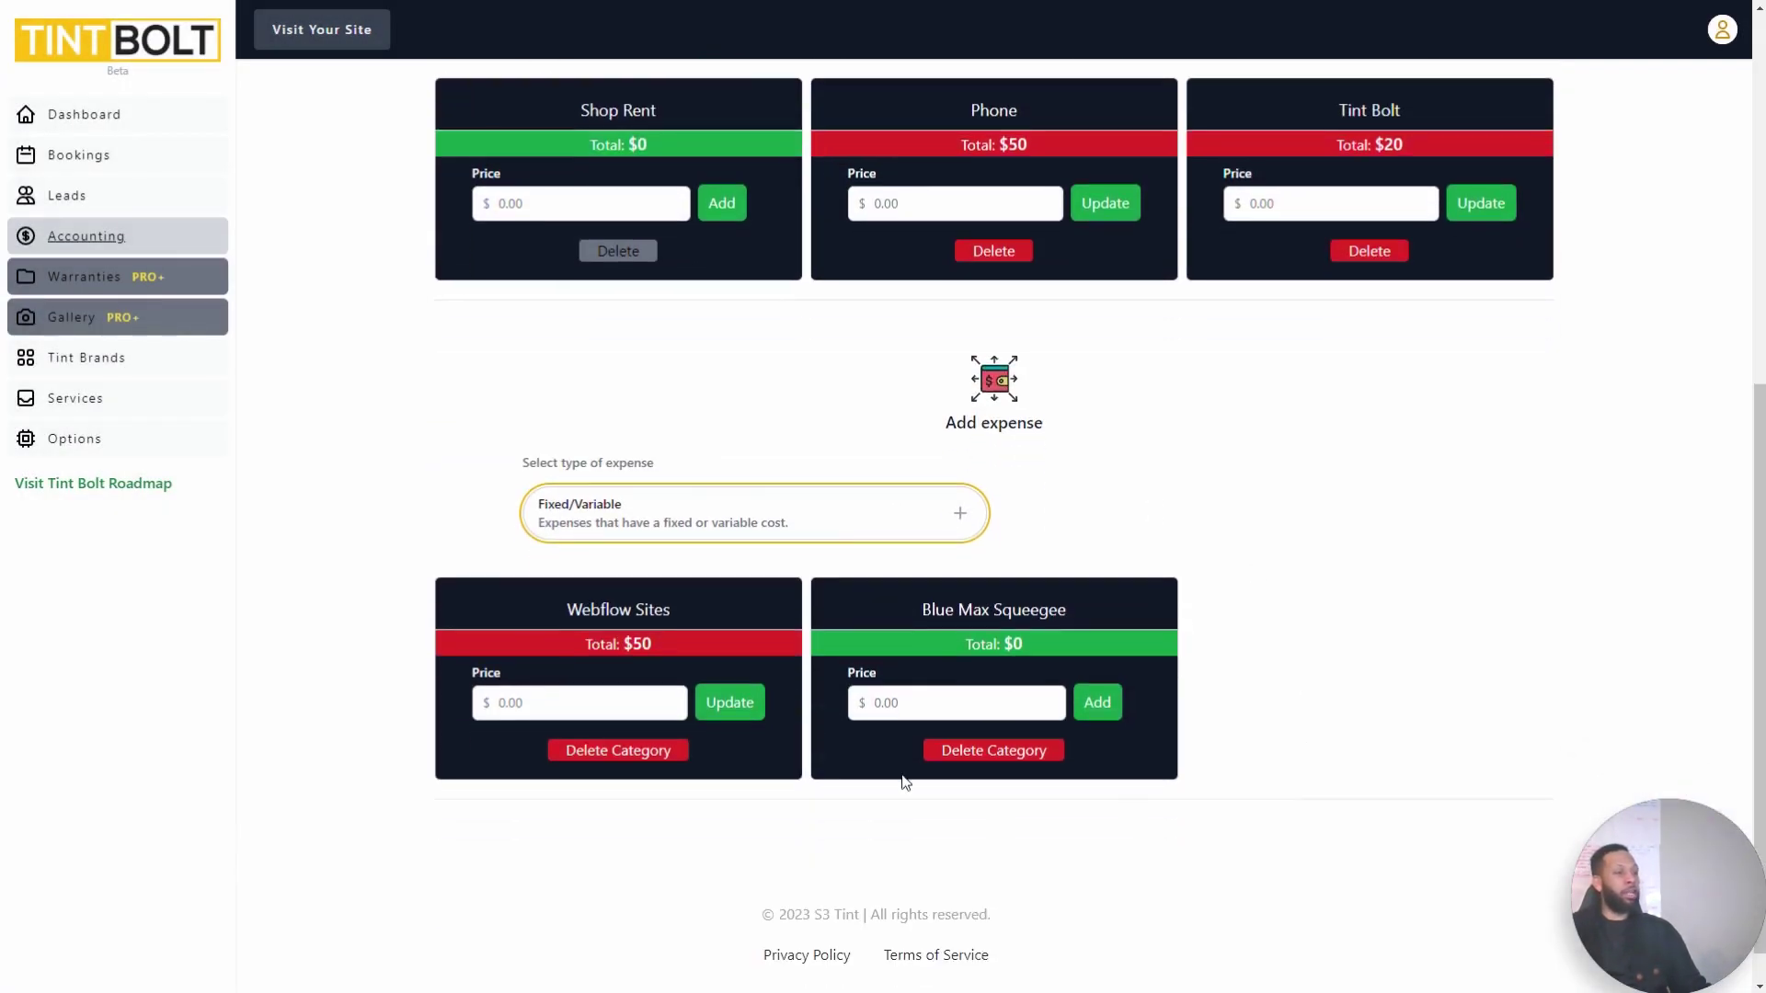
{"action": "scroll", "coordinate": [1287, 717], "scroll_direction": "up", "scroll_amount": 5}
{"action": "scroll", "coordinate": [1285, 714], "scroll_direction": "up", "scroll_amount": 2}
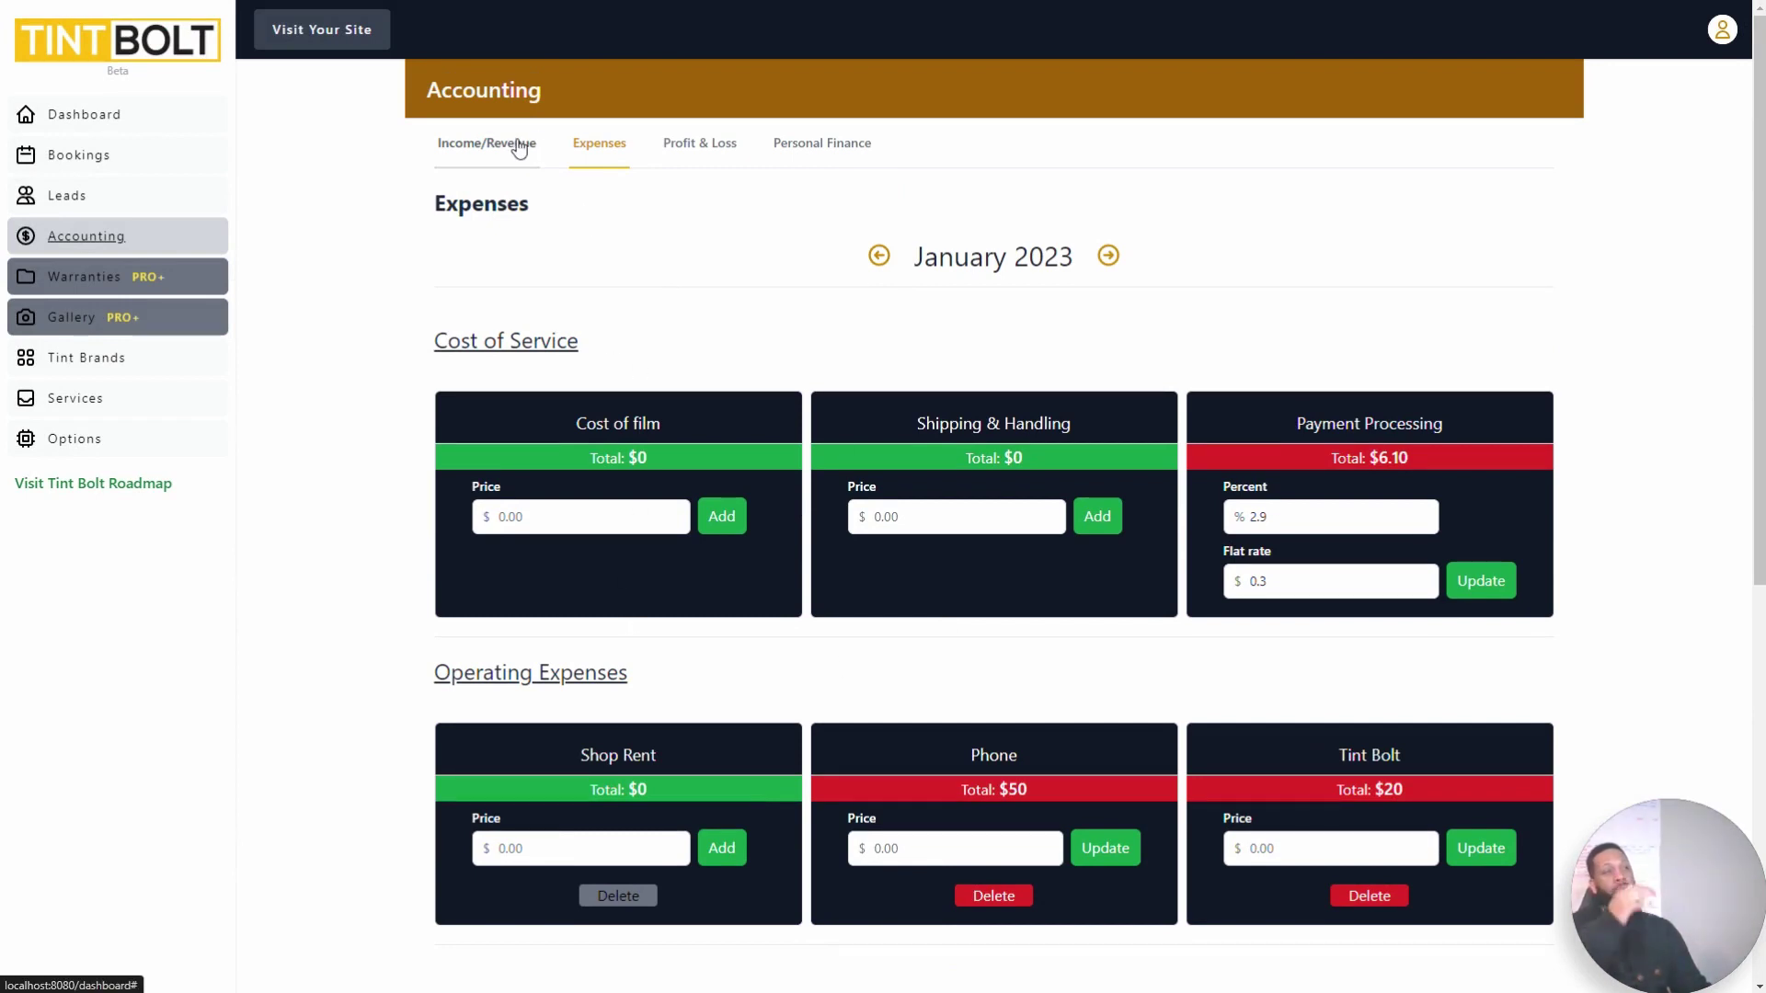
Step: Open the January 2023 Profit & Loss report and examine the net profit and profit margin
{"action": "left_click", "coordinate": [696, 147]}
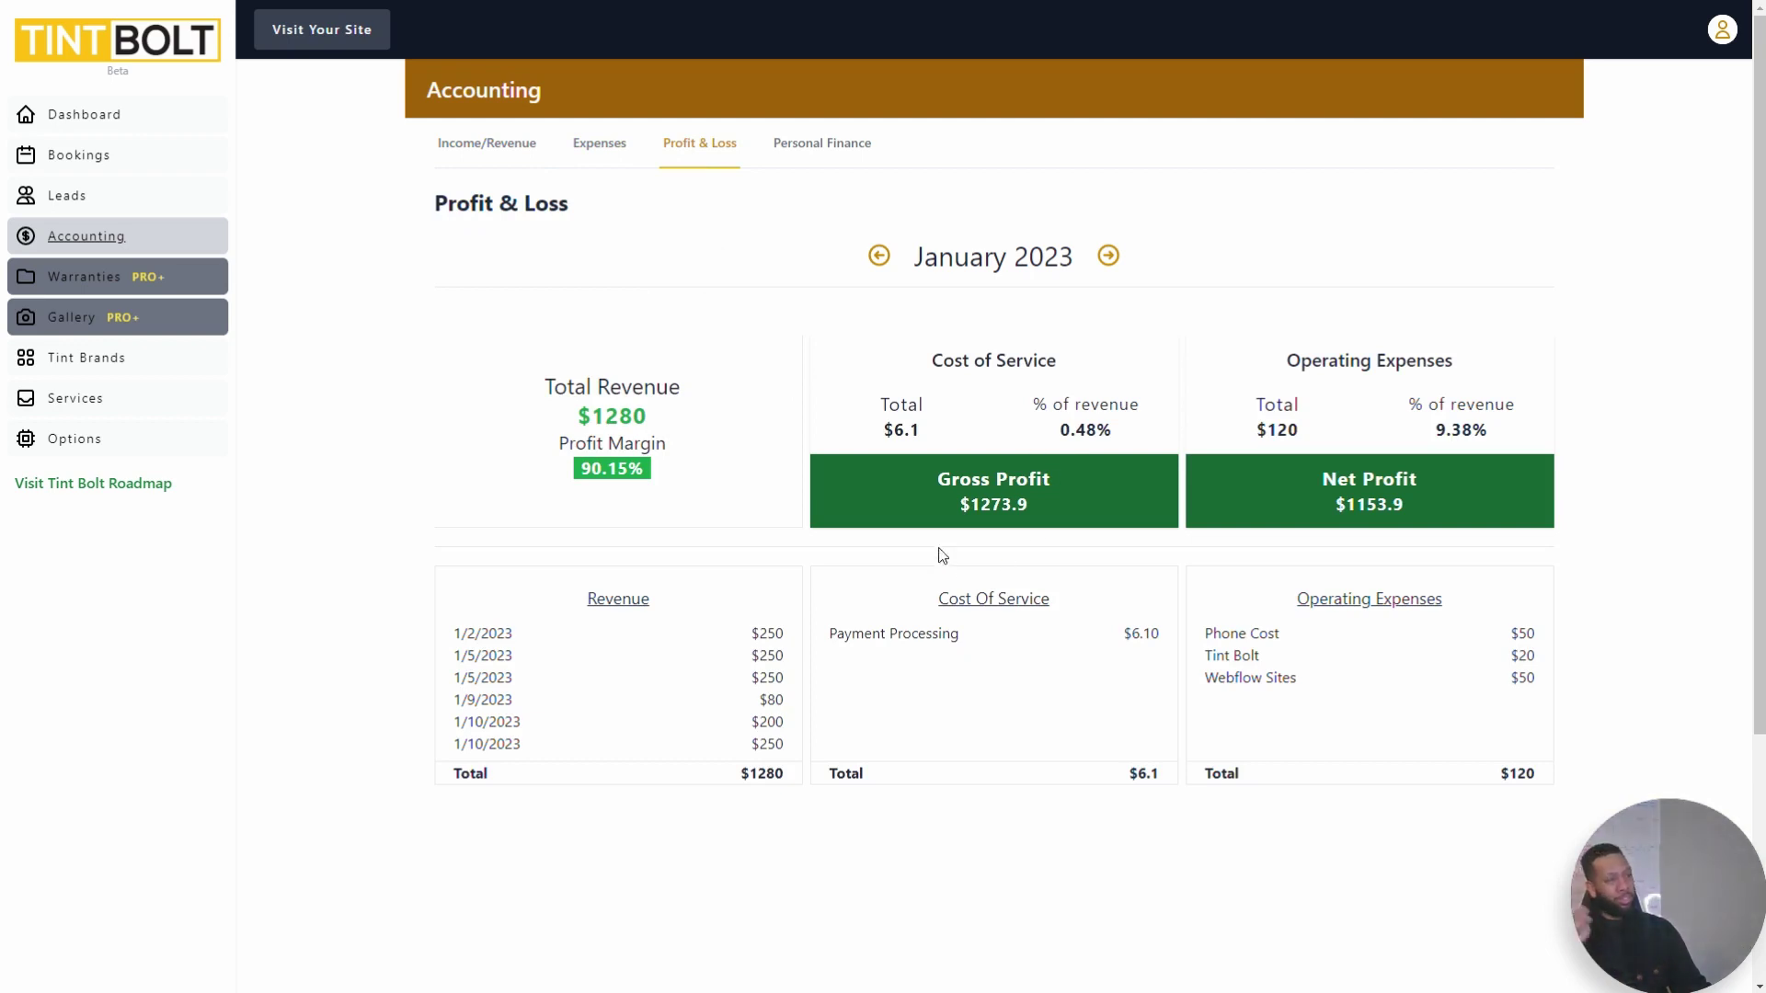
{"action": "left_click_drag", "start_coordinate": [1325, 479], "coordinate": [1428, 502]}
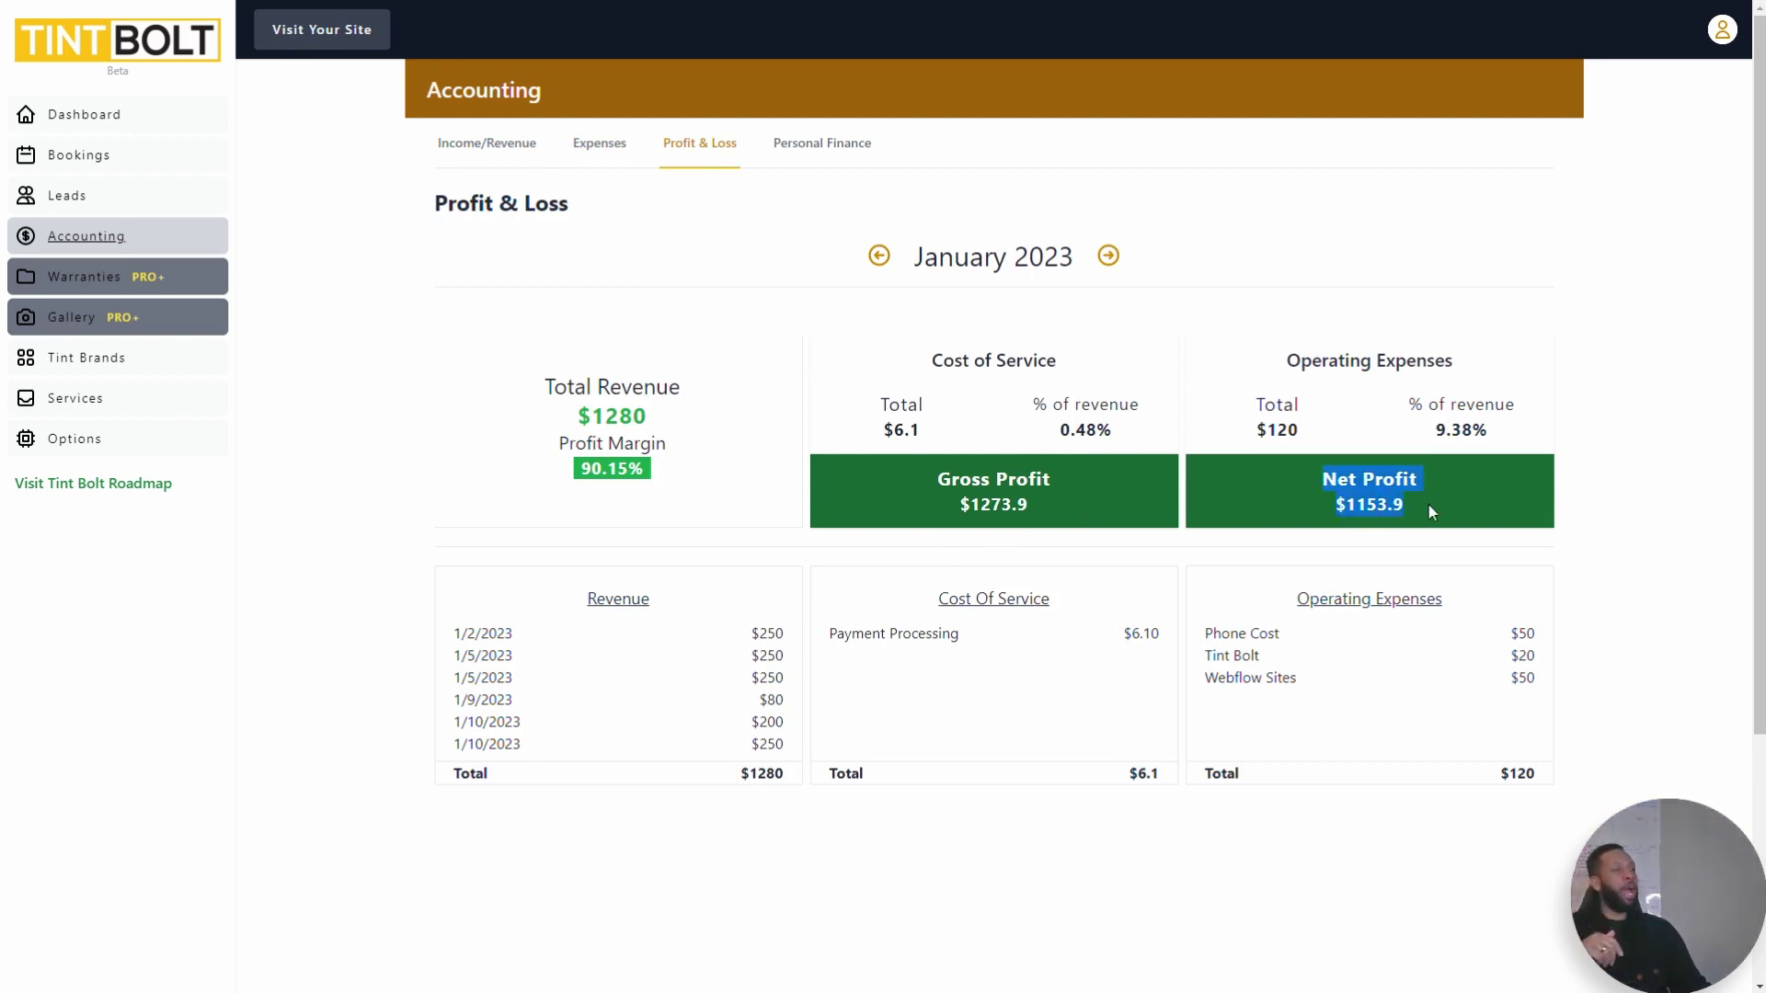
{"action": "left_click_drag", "start_coordinate": [529, 482], "coordinate": [706, 469]}
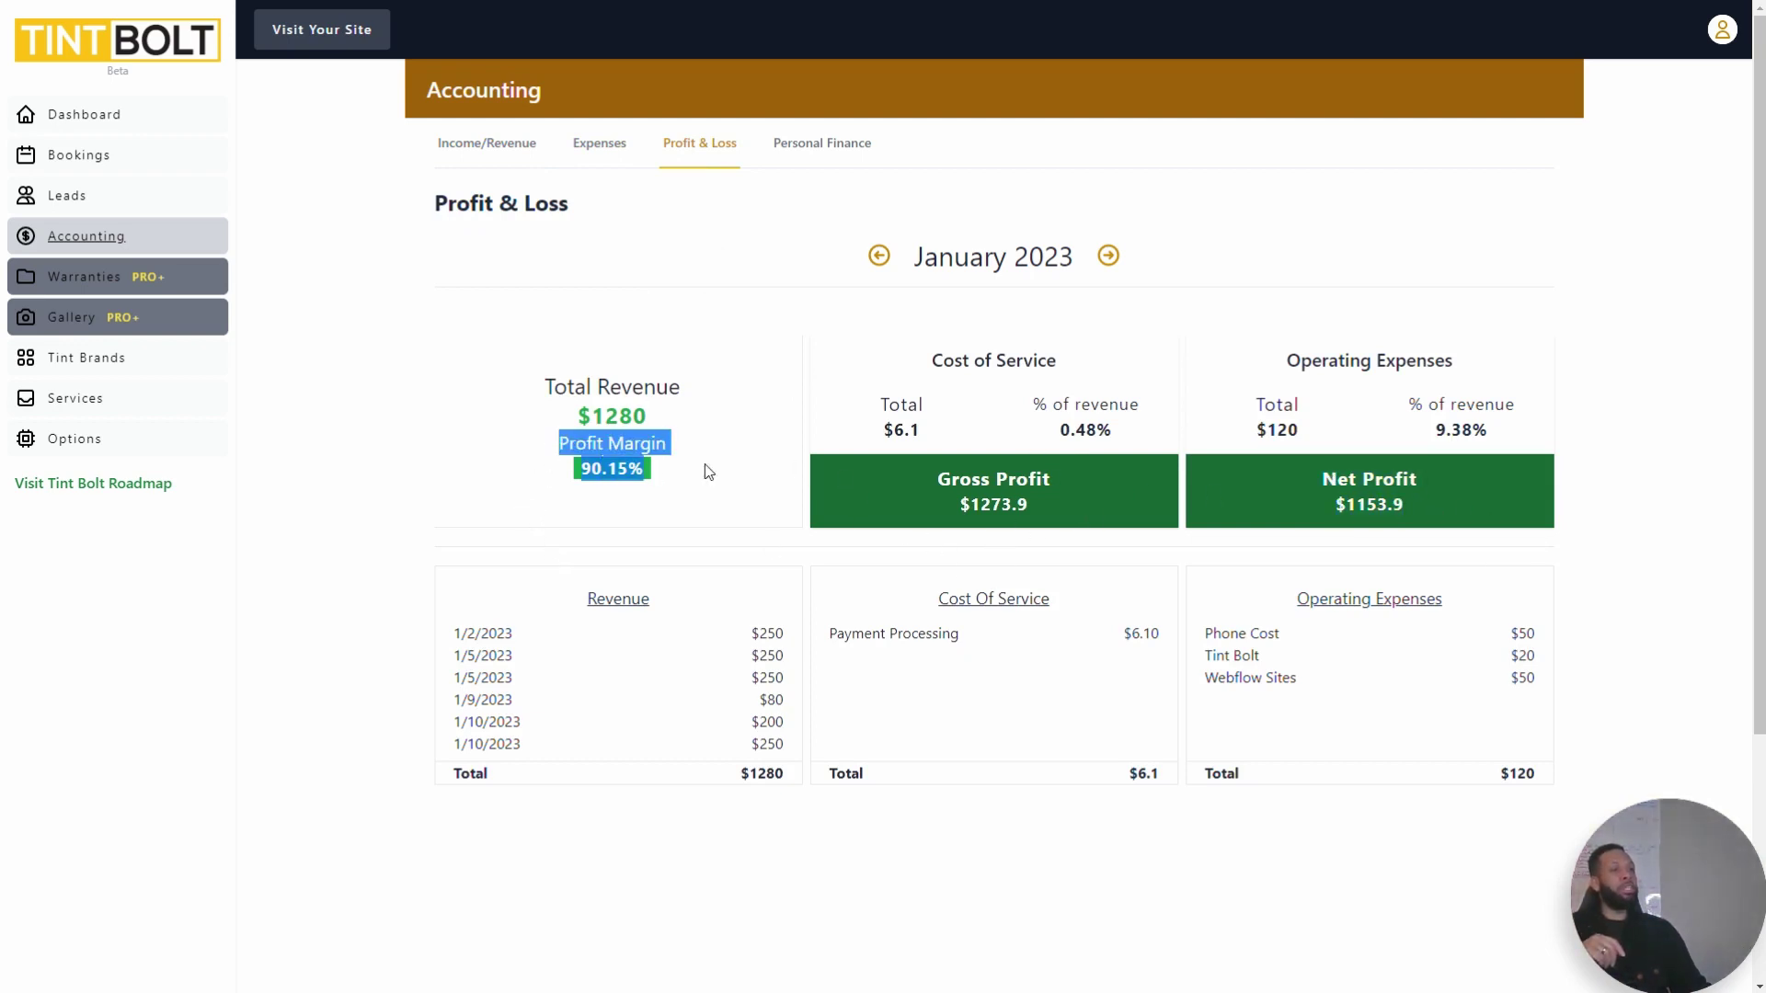
{"action": "left_click", "coordinate": [678, 467]}
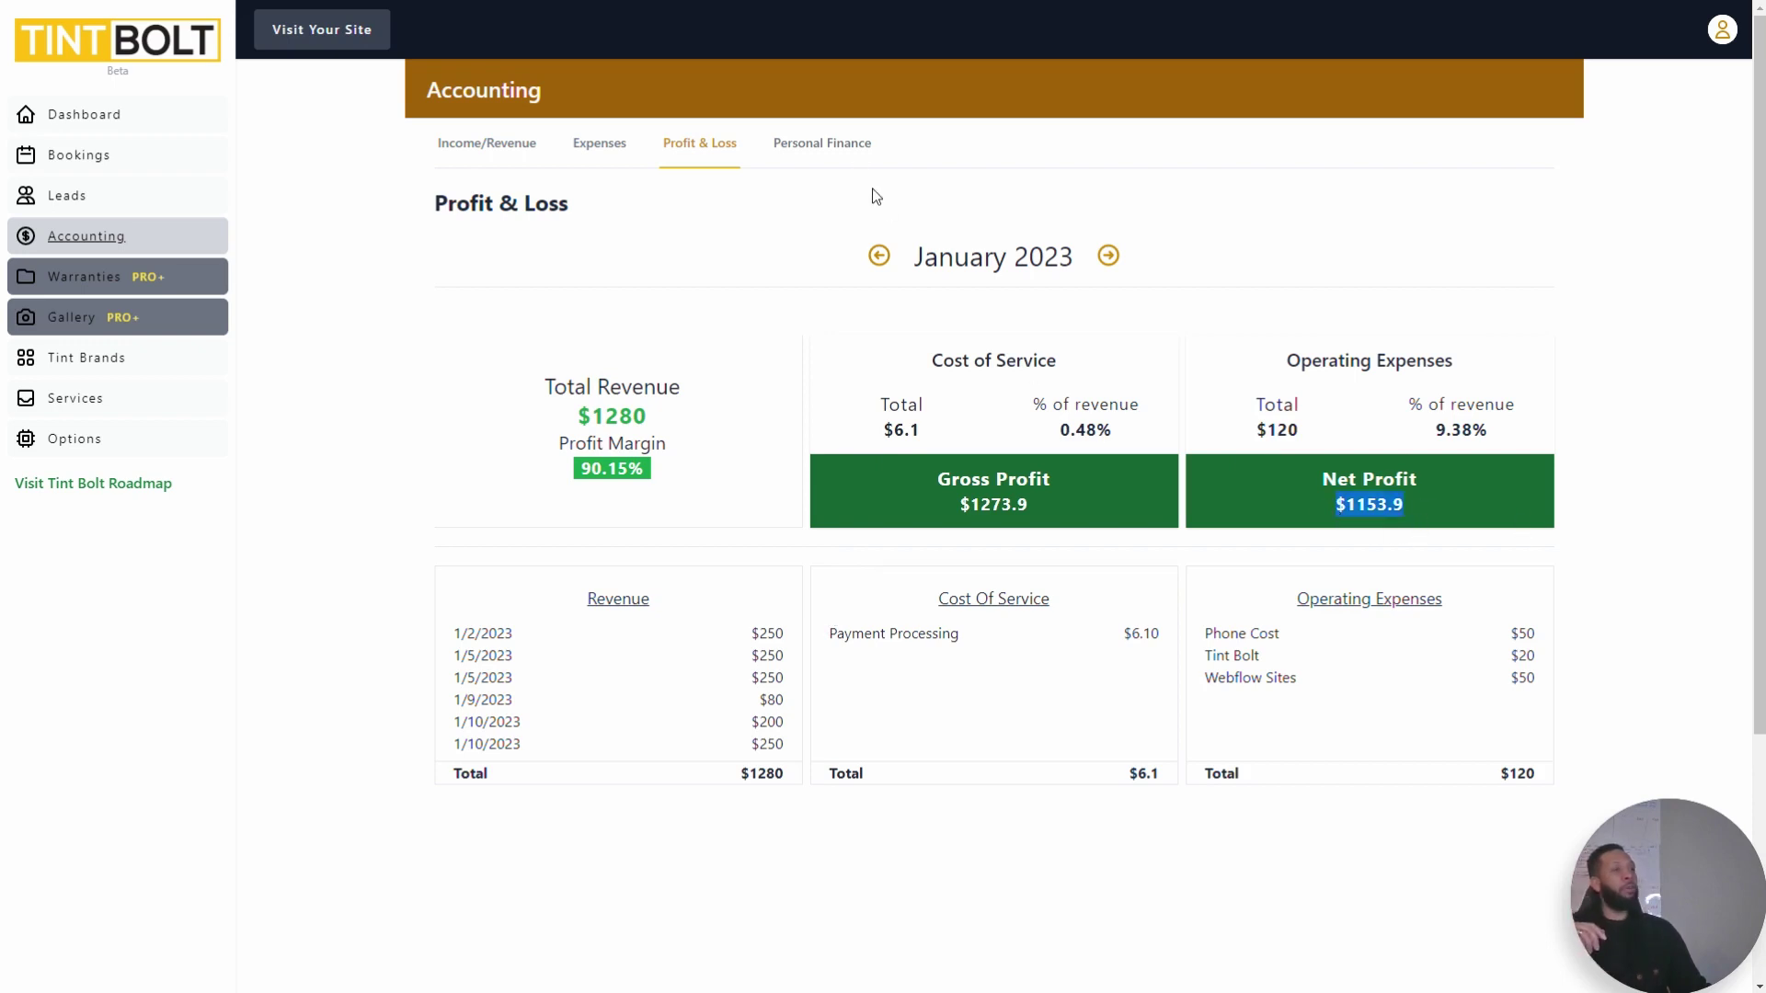
Step: Open Personal Finance for January 2023 and examine the total remaining funds, extra income and personal expenses
{"action": "left_click", "coordinate": [822, 147]}
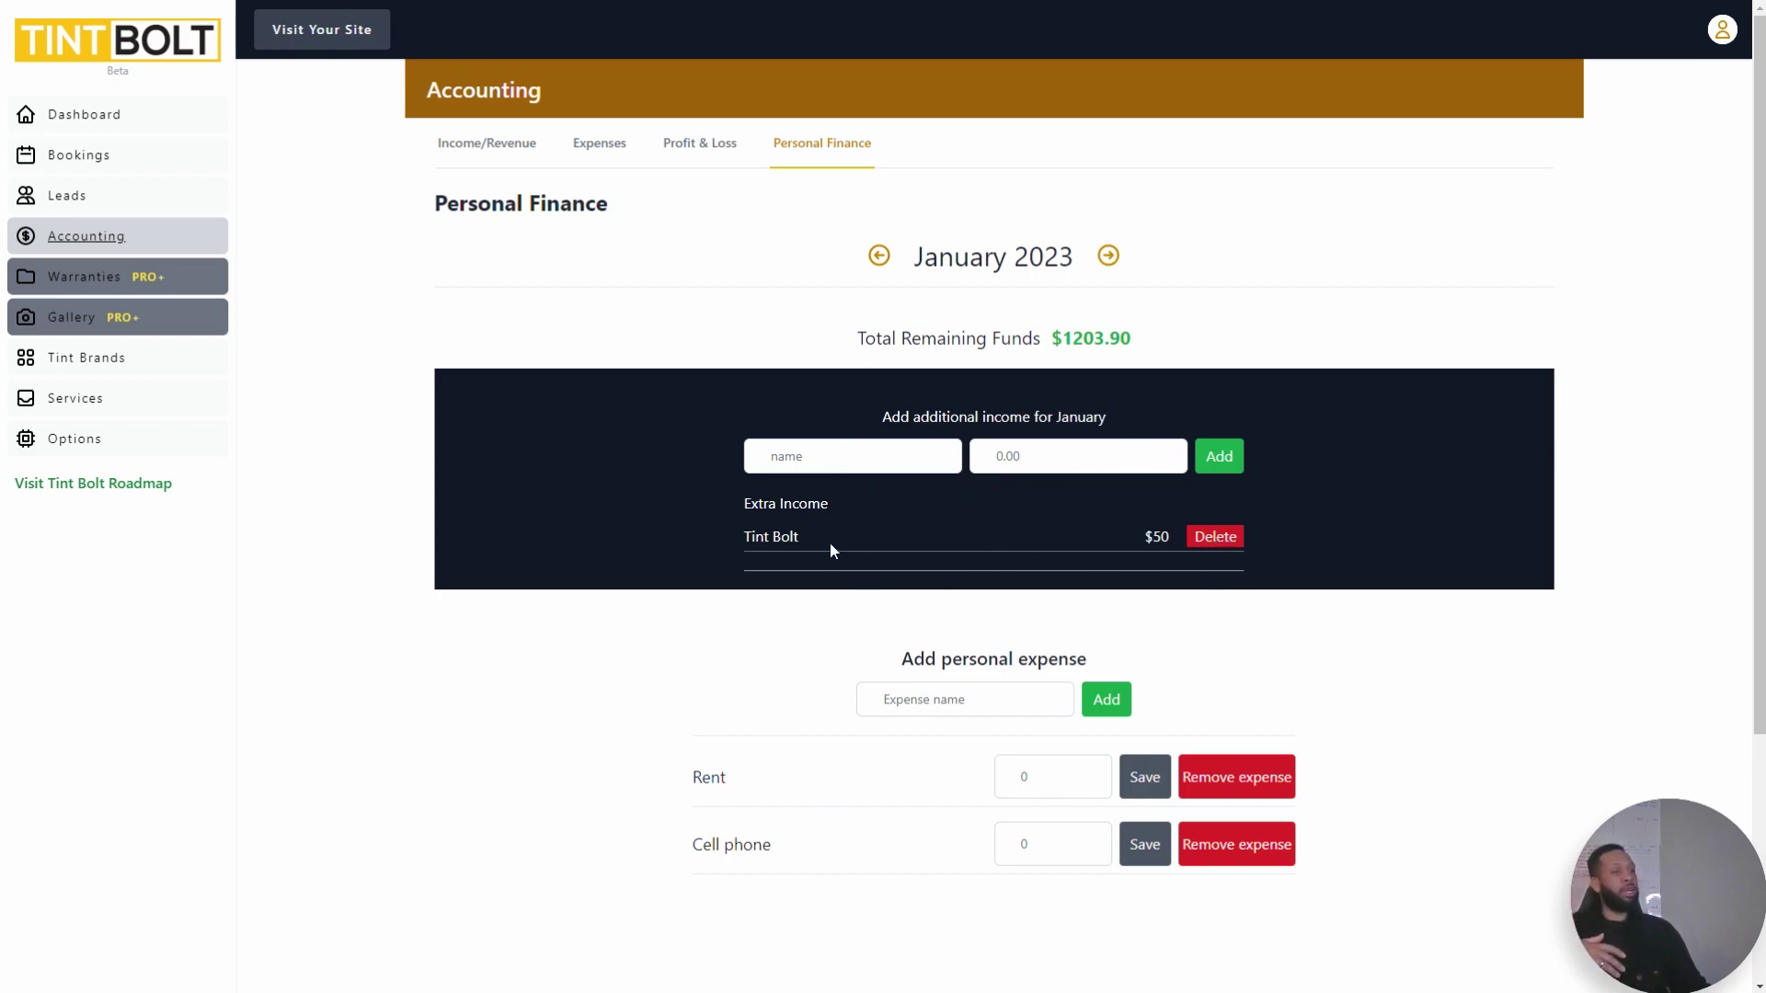
{"action": "left_click_drag", "start_coordinate": [1202, 343], "coordinate": [1066, 337]}
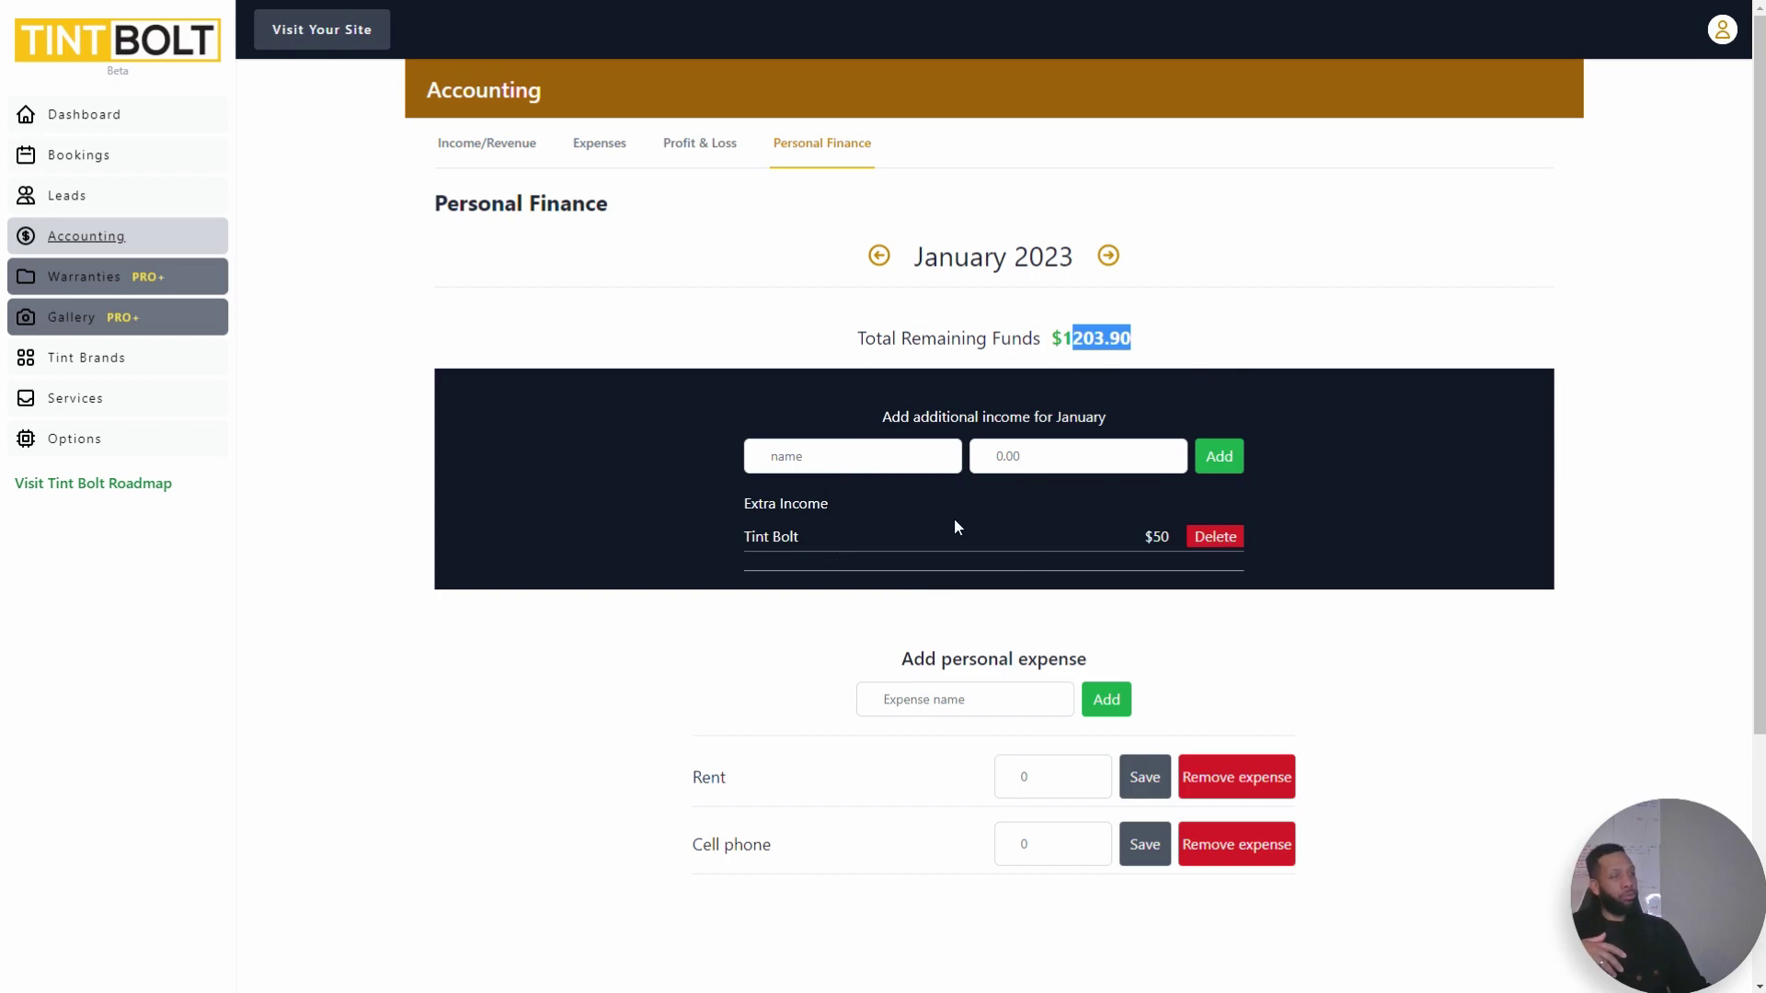
{"action": "scroll", "coordinate": [888, 597], "scroll_direction": "down", "scroll_amount": 4}
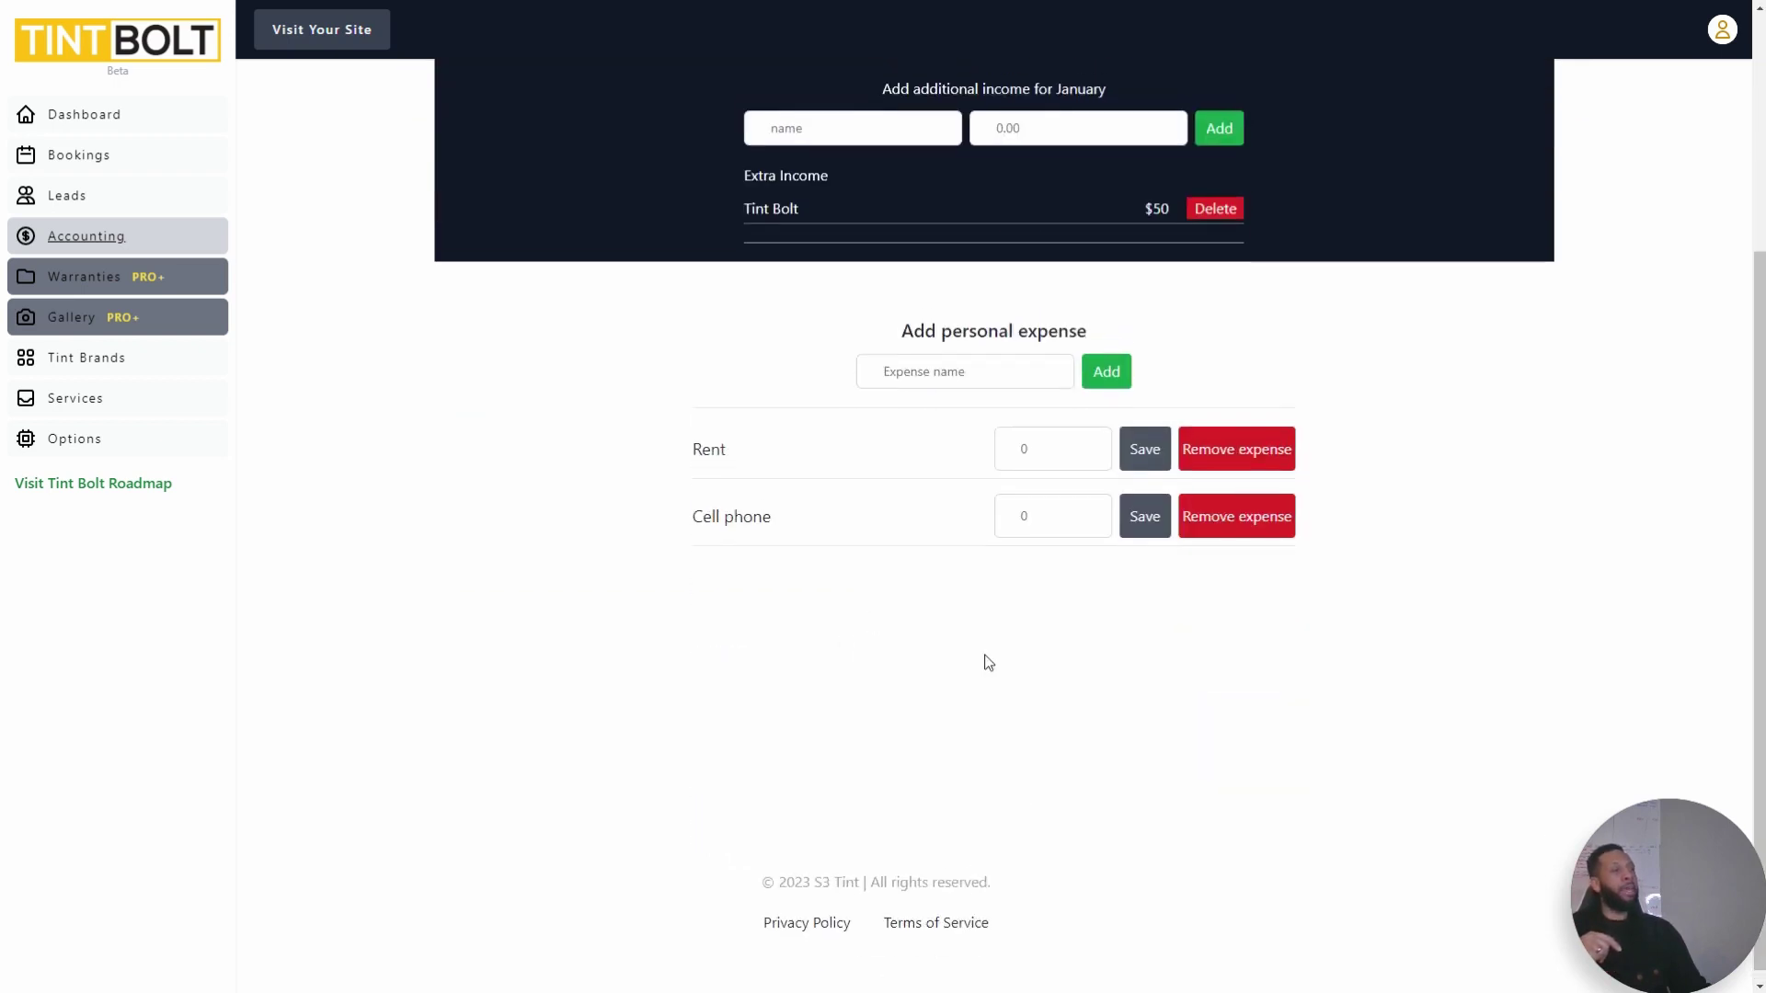
{"action": "scroll", "coordinate": [1030, 681], "scroll_direction": "up", "scroll_amount": 2}
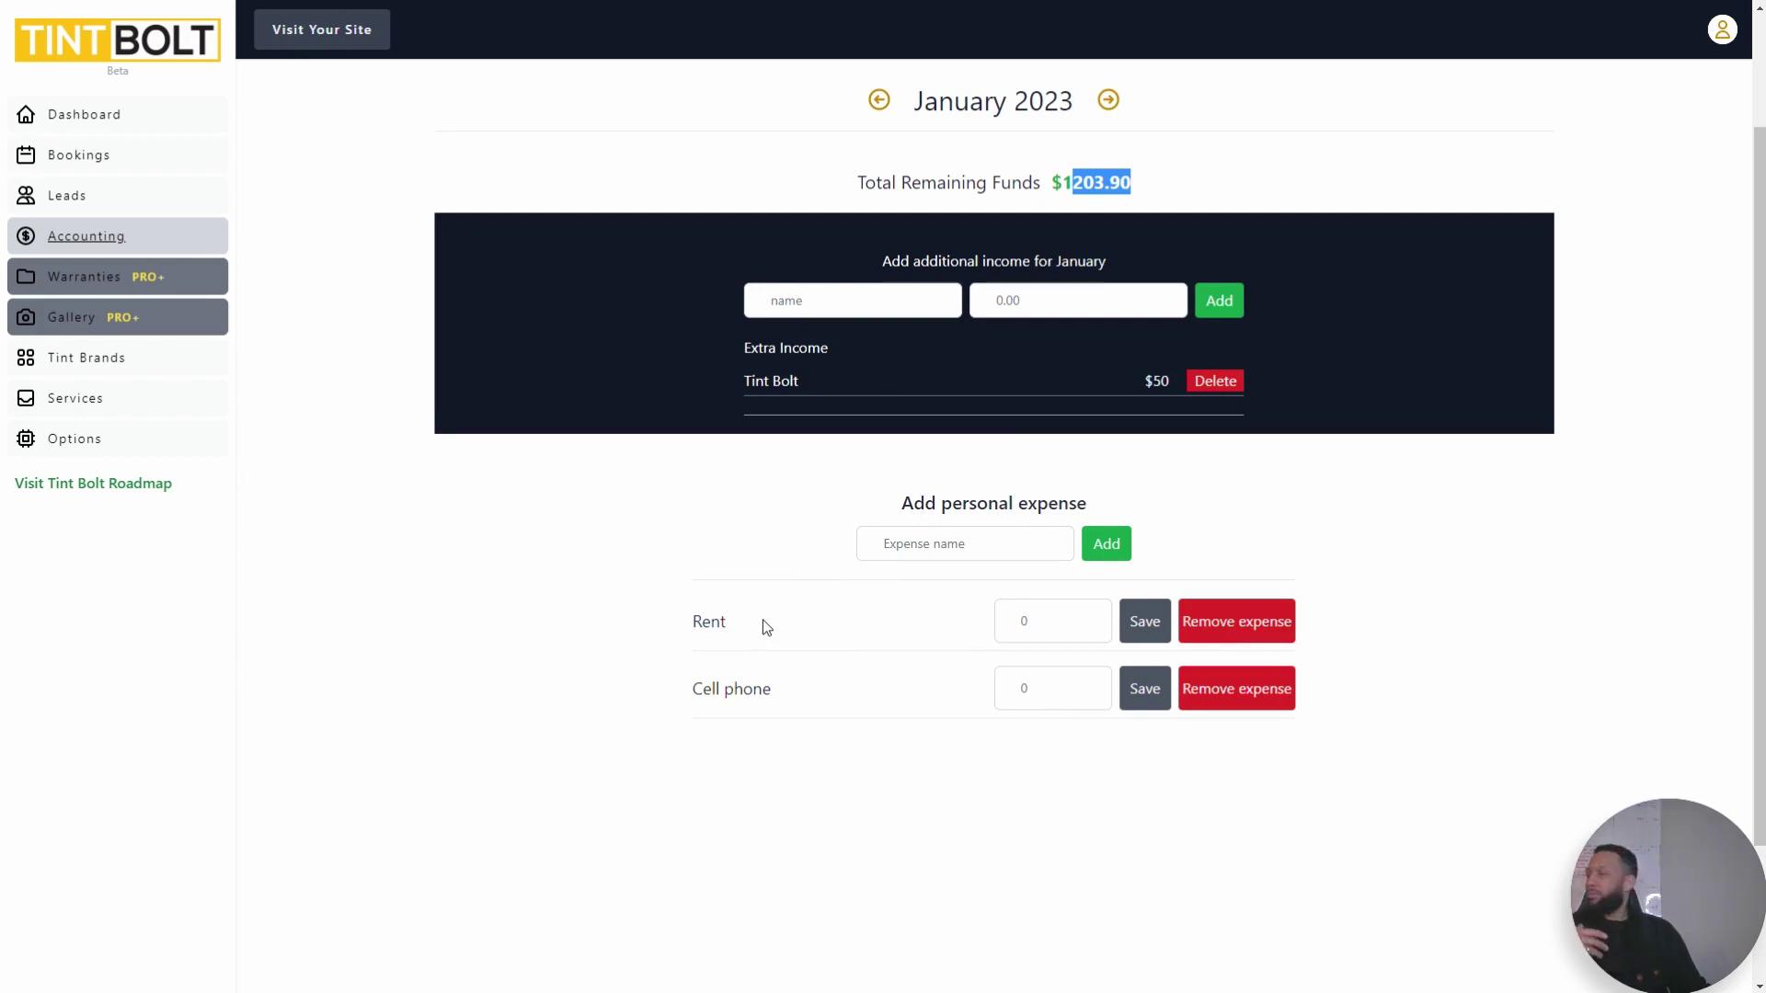
Step: Save 600 as the Rent personal expense and check the total remaining funds
{"action": "left_click", "coordinate": [1031, 624]}
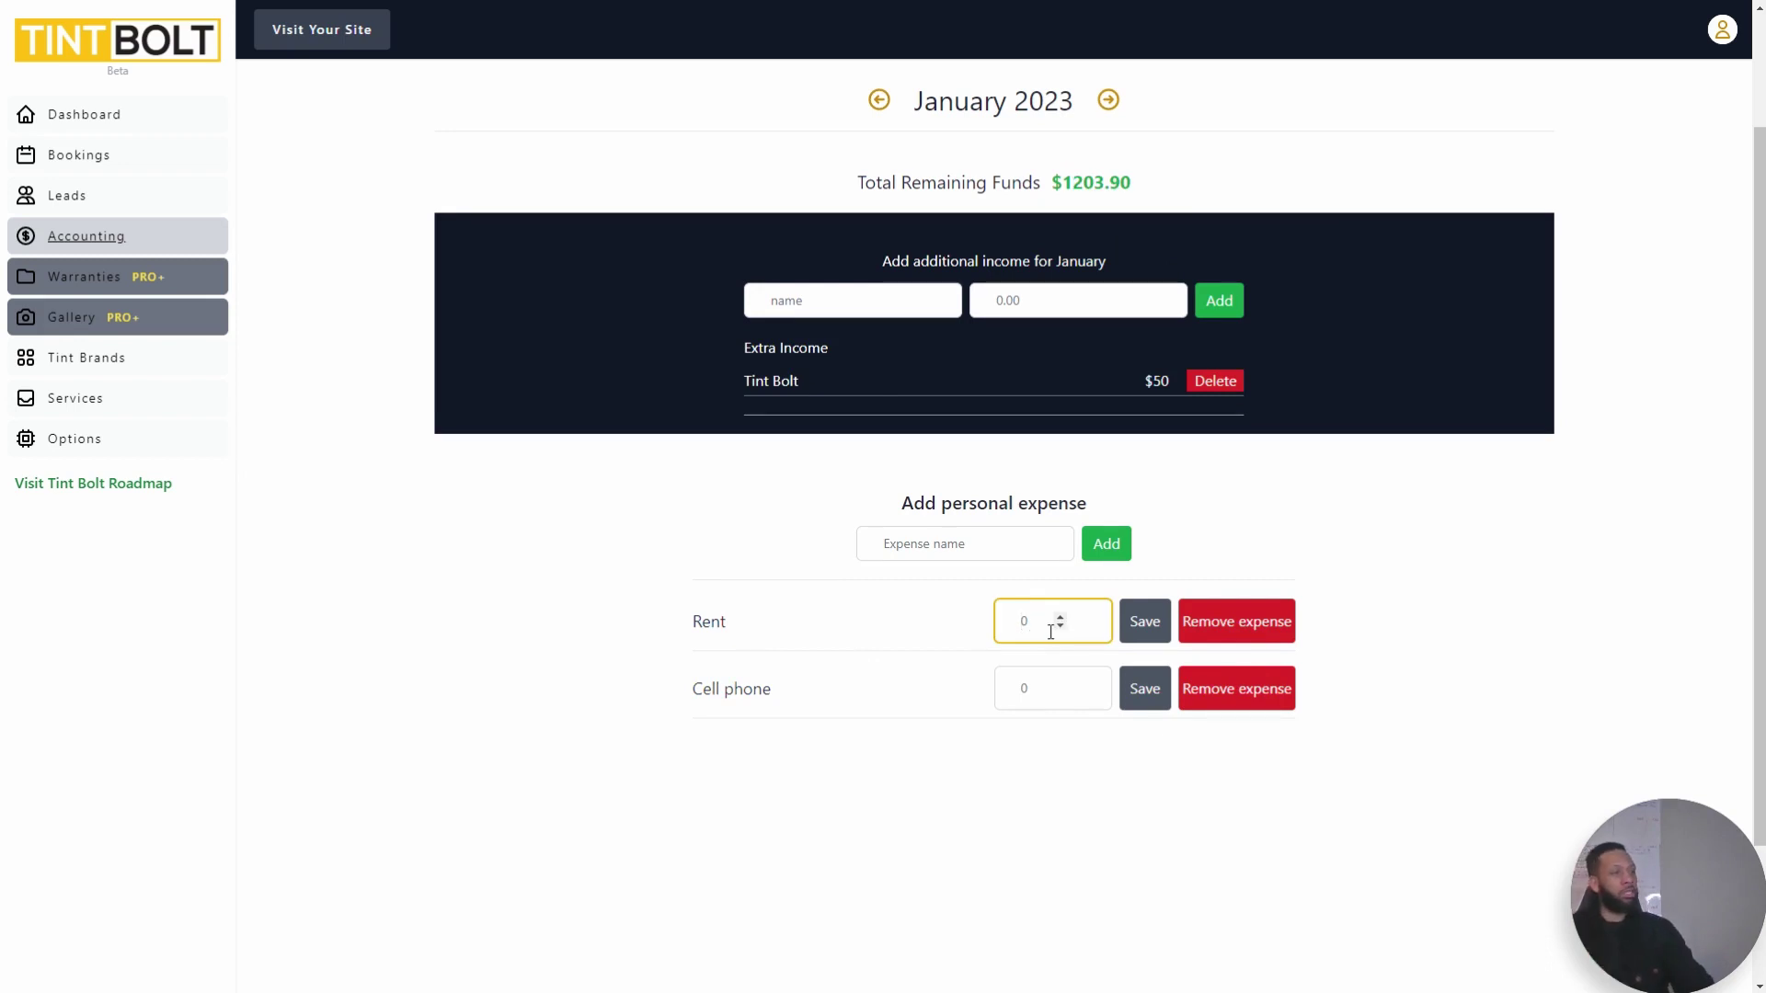
{"action": "type", "text": "600"}
{"action": "key", "text": "Return"}
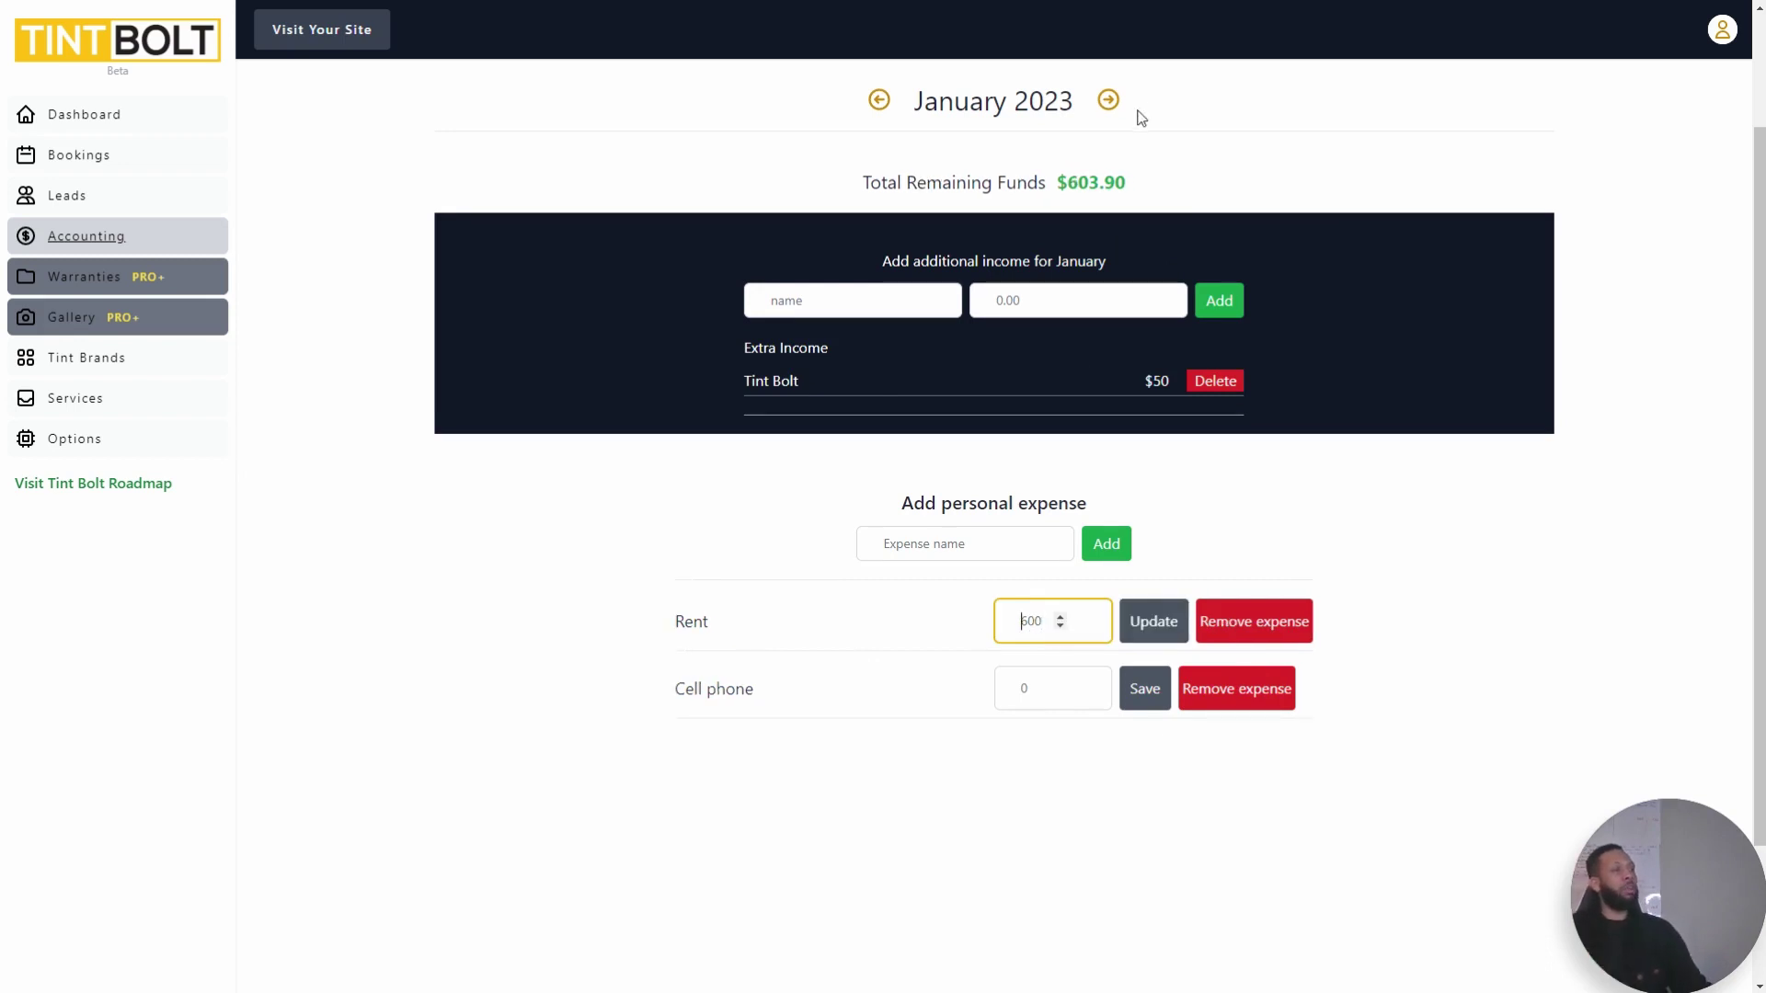
{"action": "left_click_drag", "start_coordinate": [1153, 185], "coordinate": [1068, 184]}
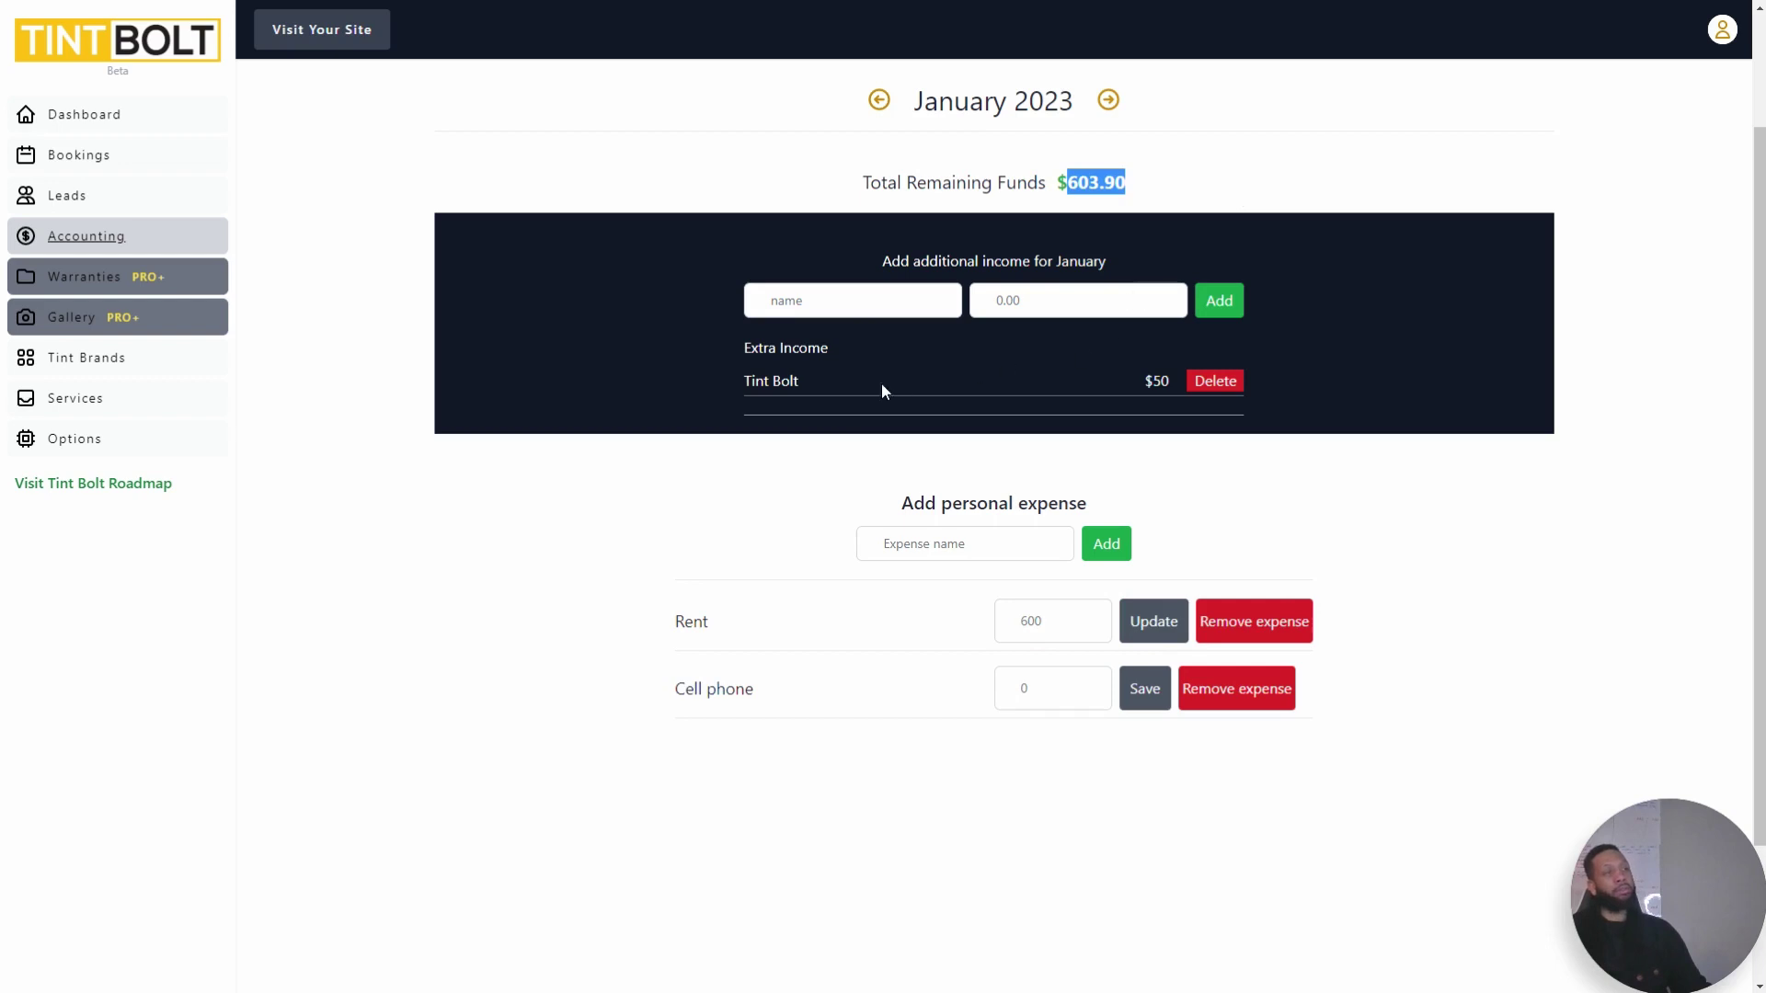
Step: Revisit the Profit & Loss report and return to Personal Finance
{"action": "scroll", "coordinate": [802, 355], "scroll_direction": "up", "scroll_amount": 3}
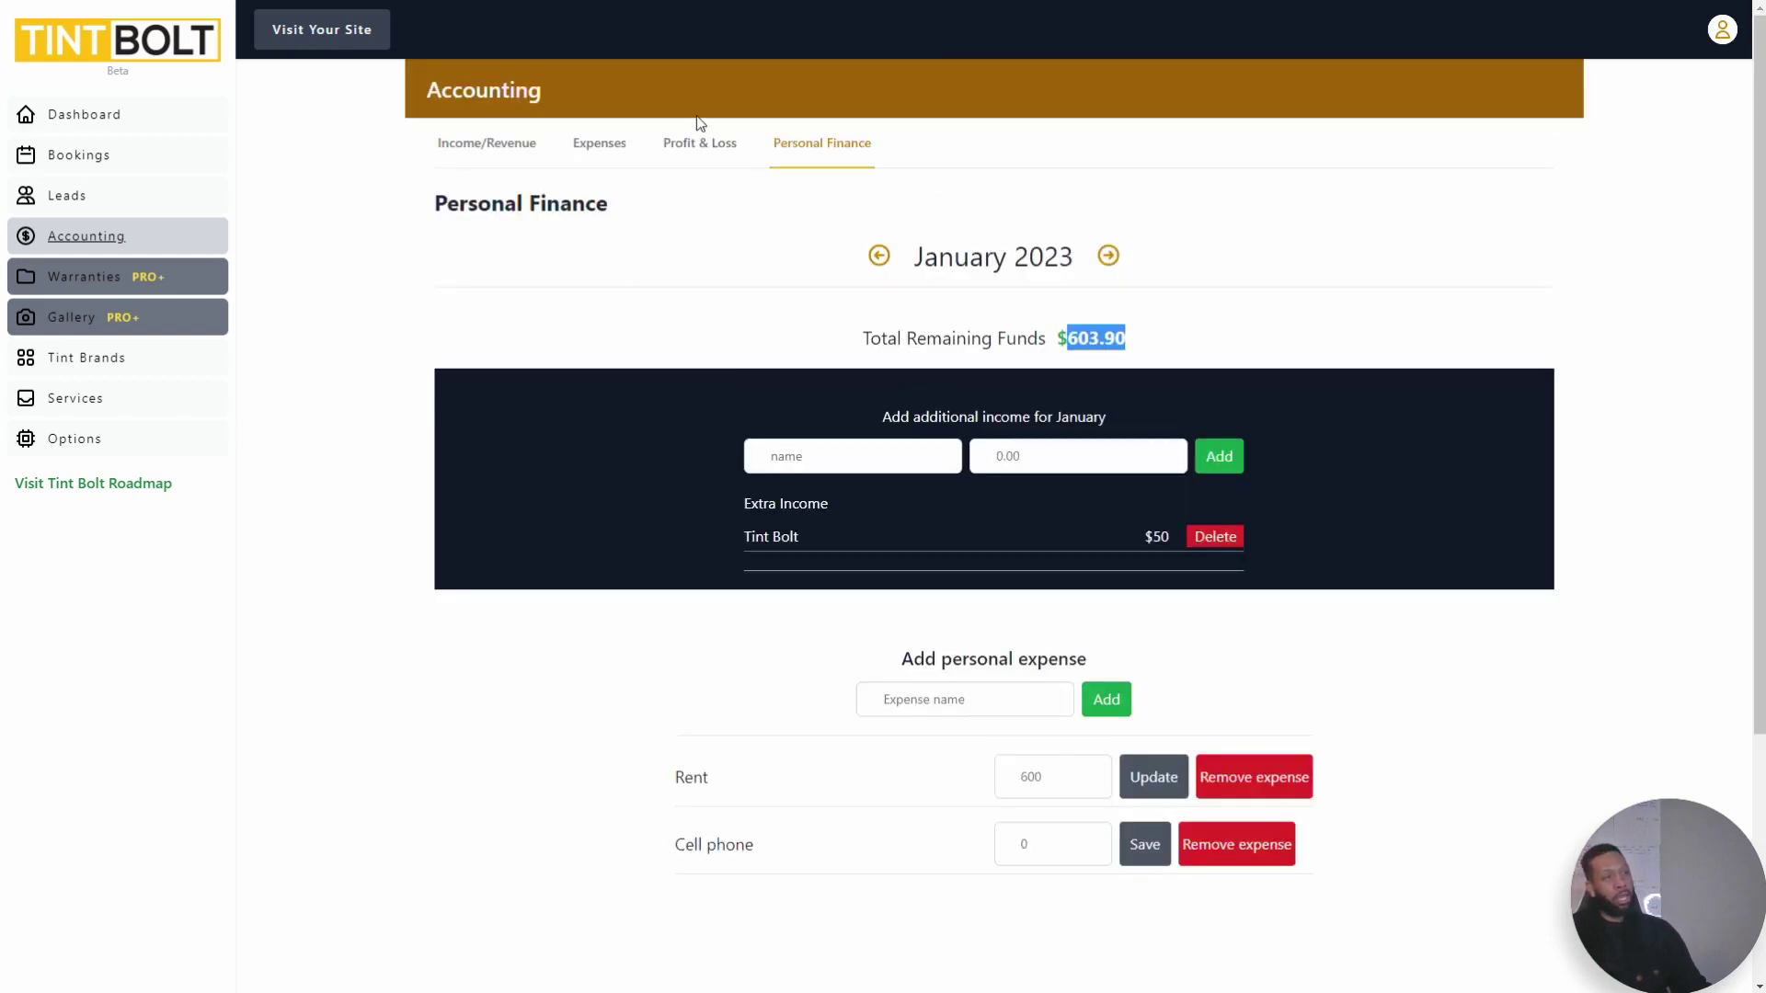
{"action": "left_click", "coordinate": [699, 142]}
{"action": "left_click", "coordinate": [827, 143]}
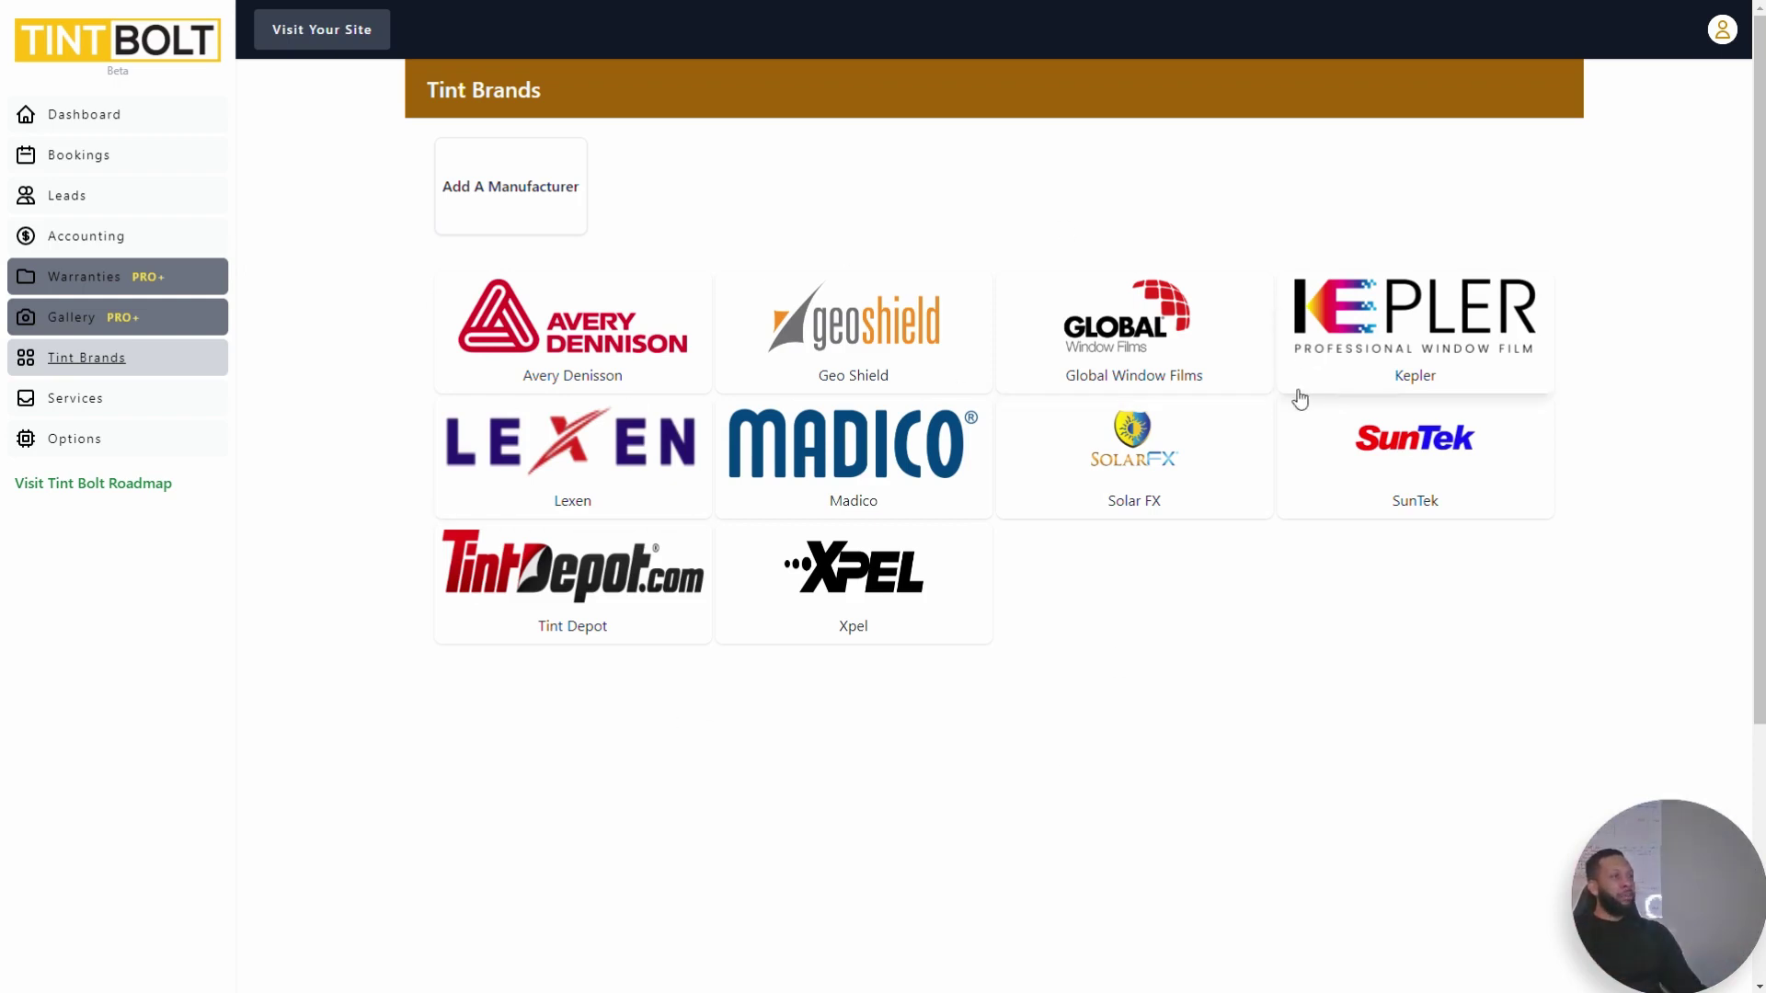
Step: Review the Avery Dennison and Geo Shield film series and their forms for adding a series
{"action": "left_click", "coordinate": [501, 377]}
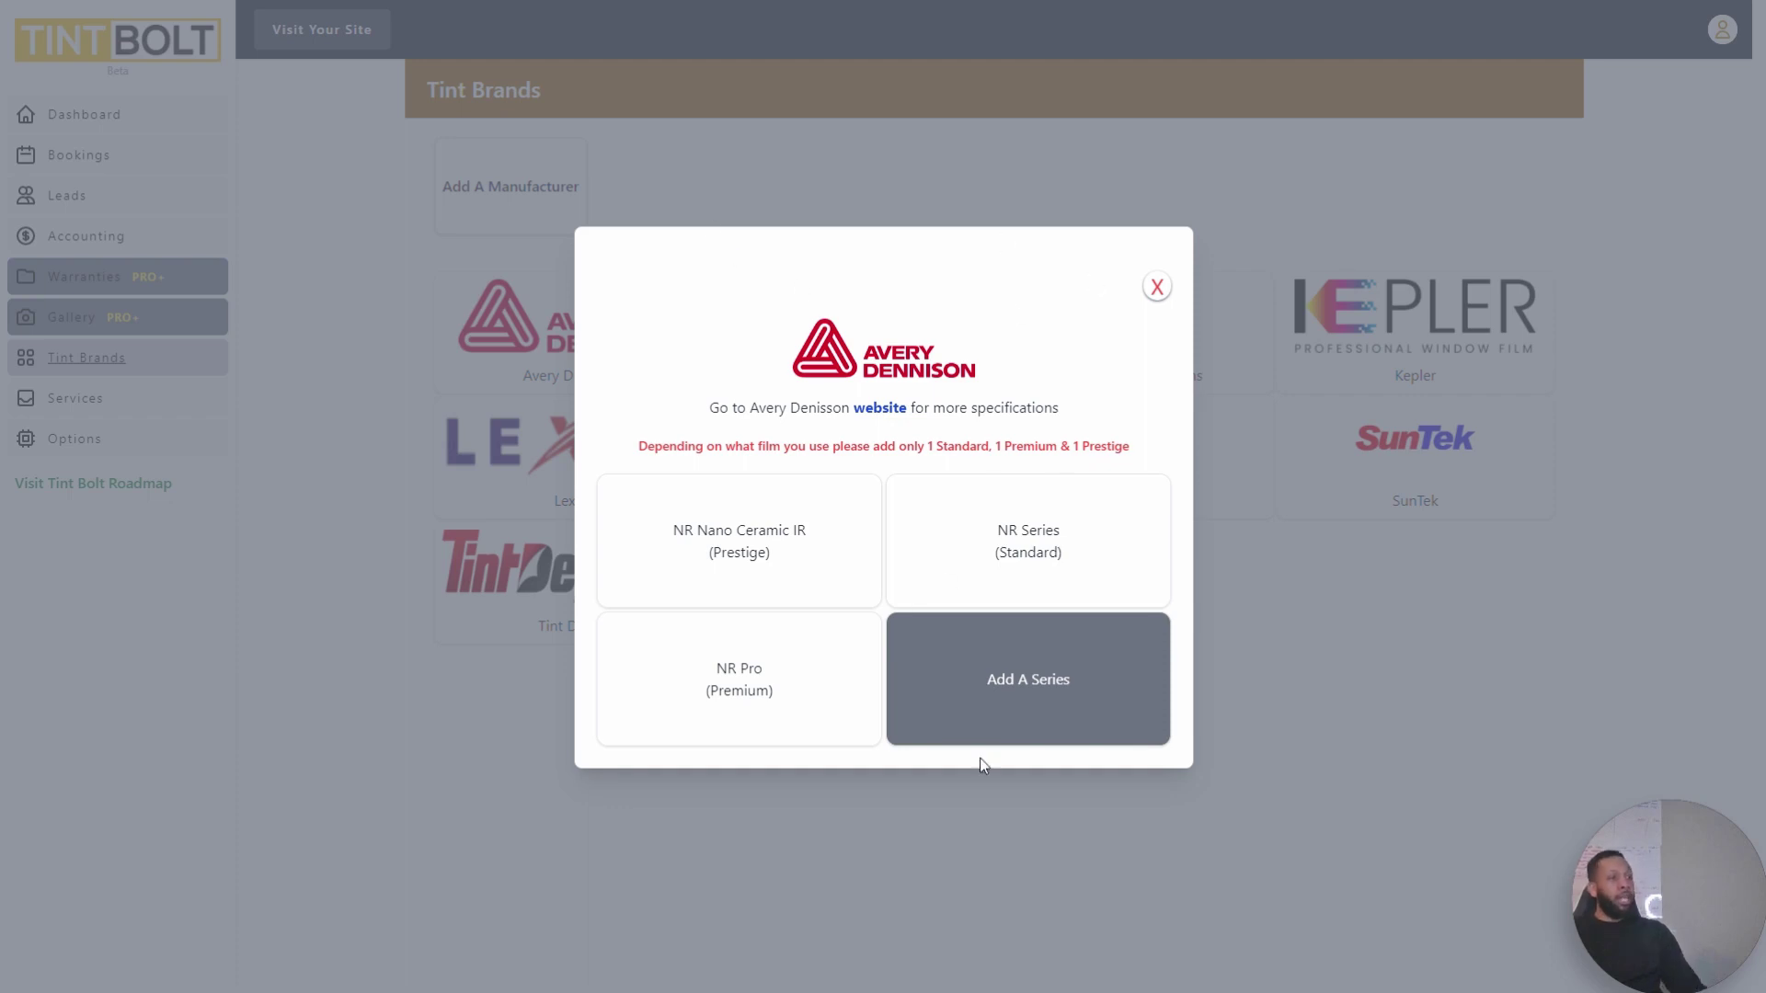
{"action": "left_click", "coordinate": [1023, 672]}
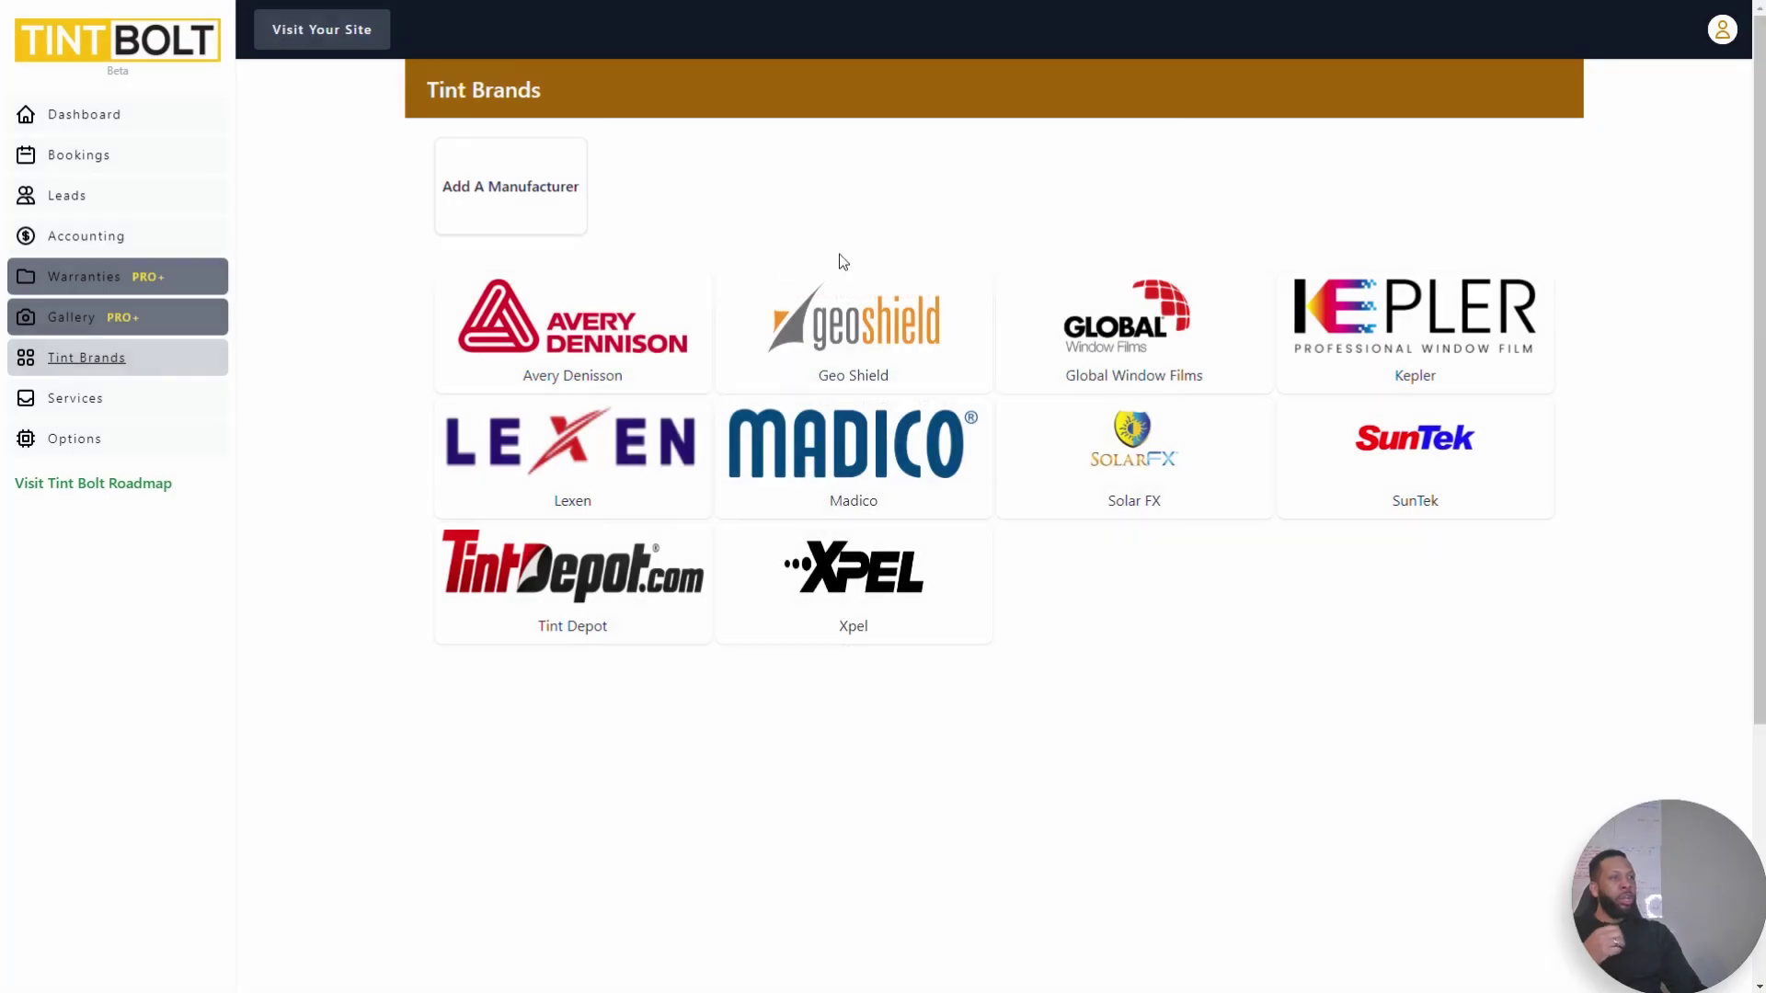
{"action": "left_click", "coordinate": [874, 285]}
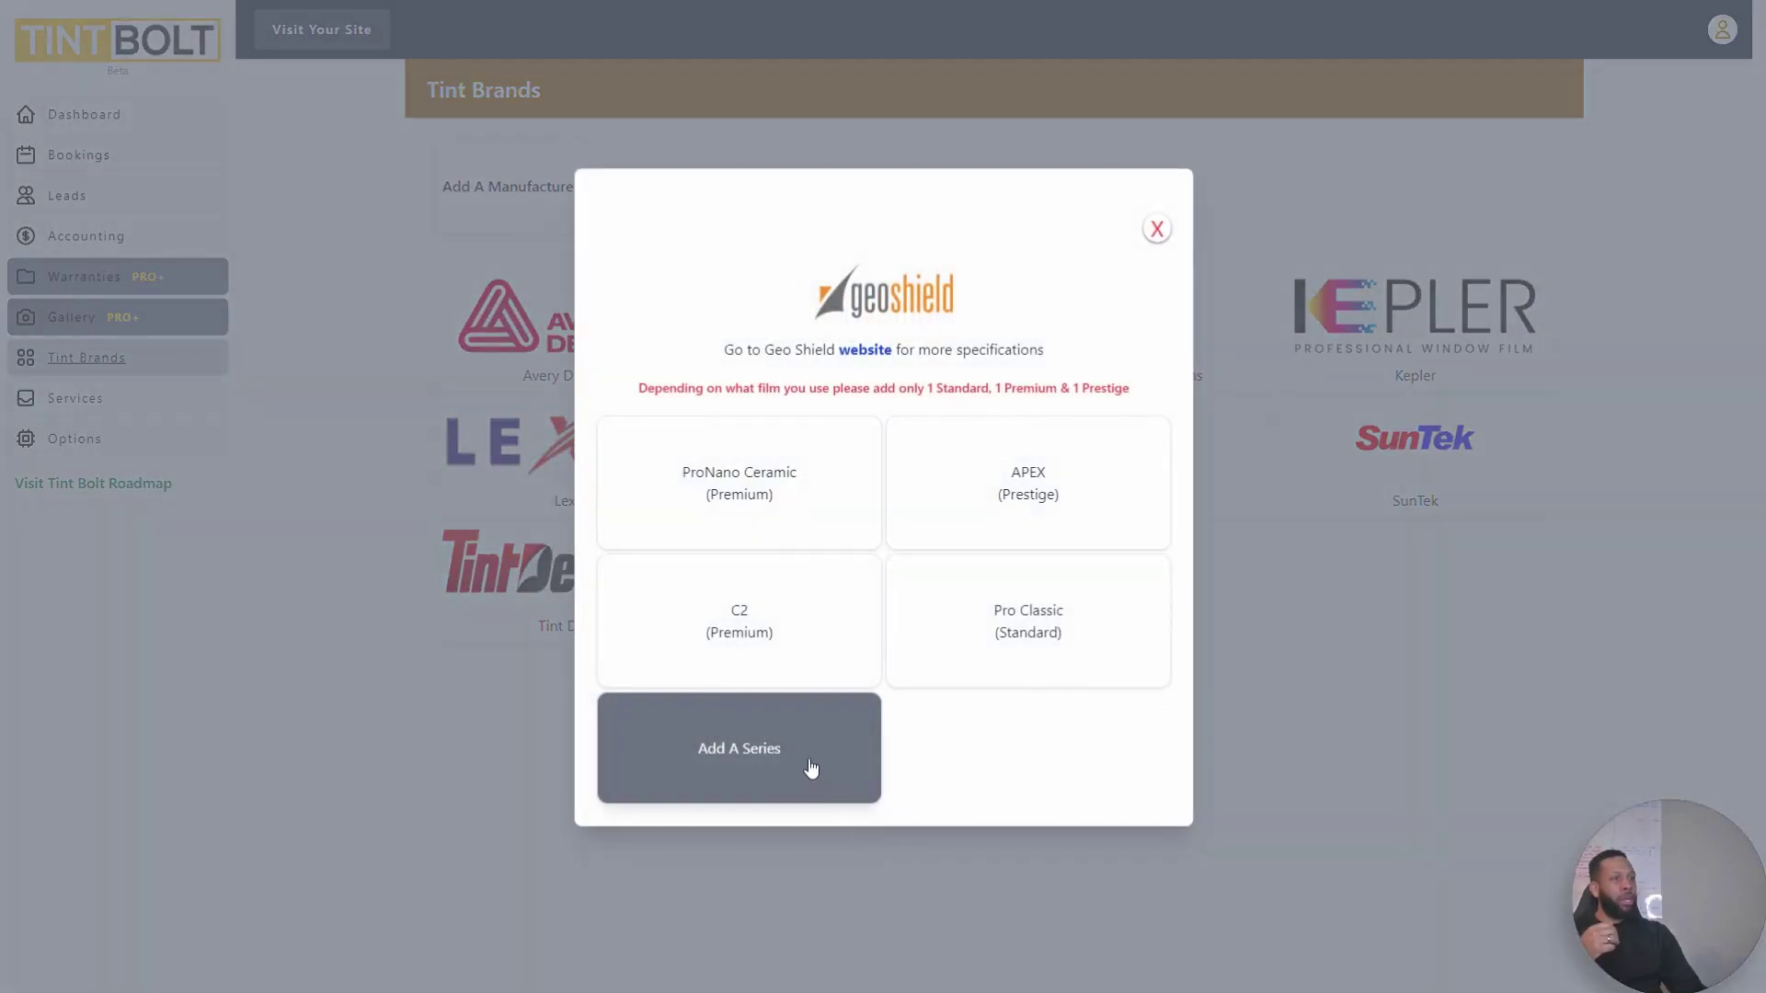
{"action": "left_click", "coordinate": [810, 768]}
{"action": "left_click", "coordinate": [1154, 128]}
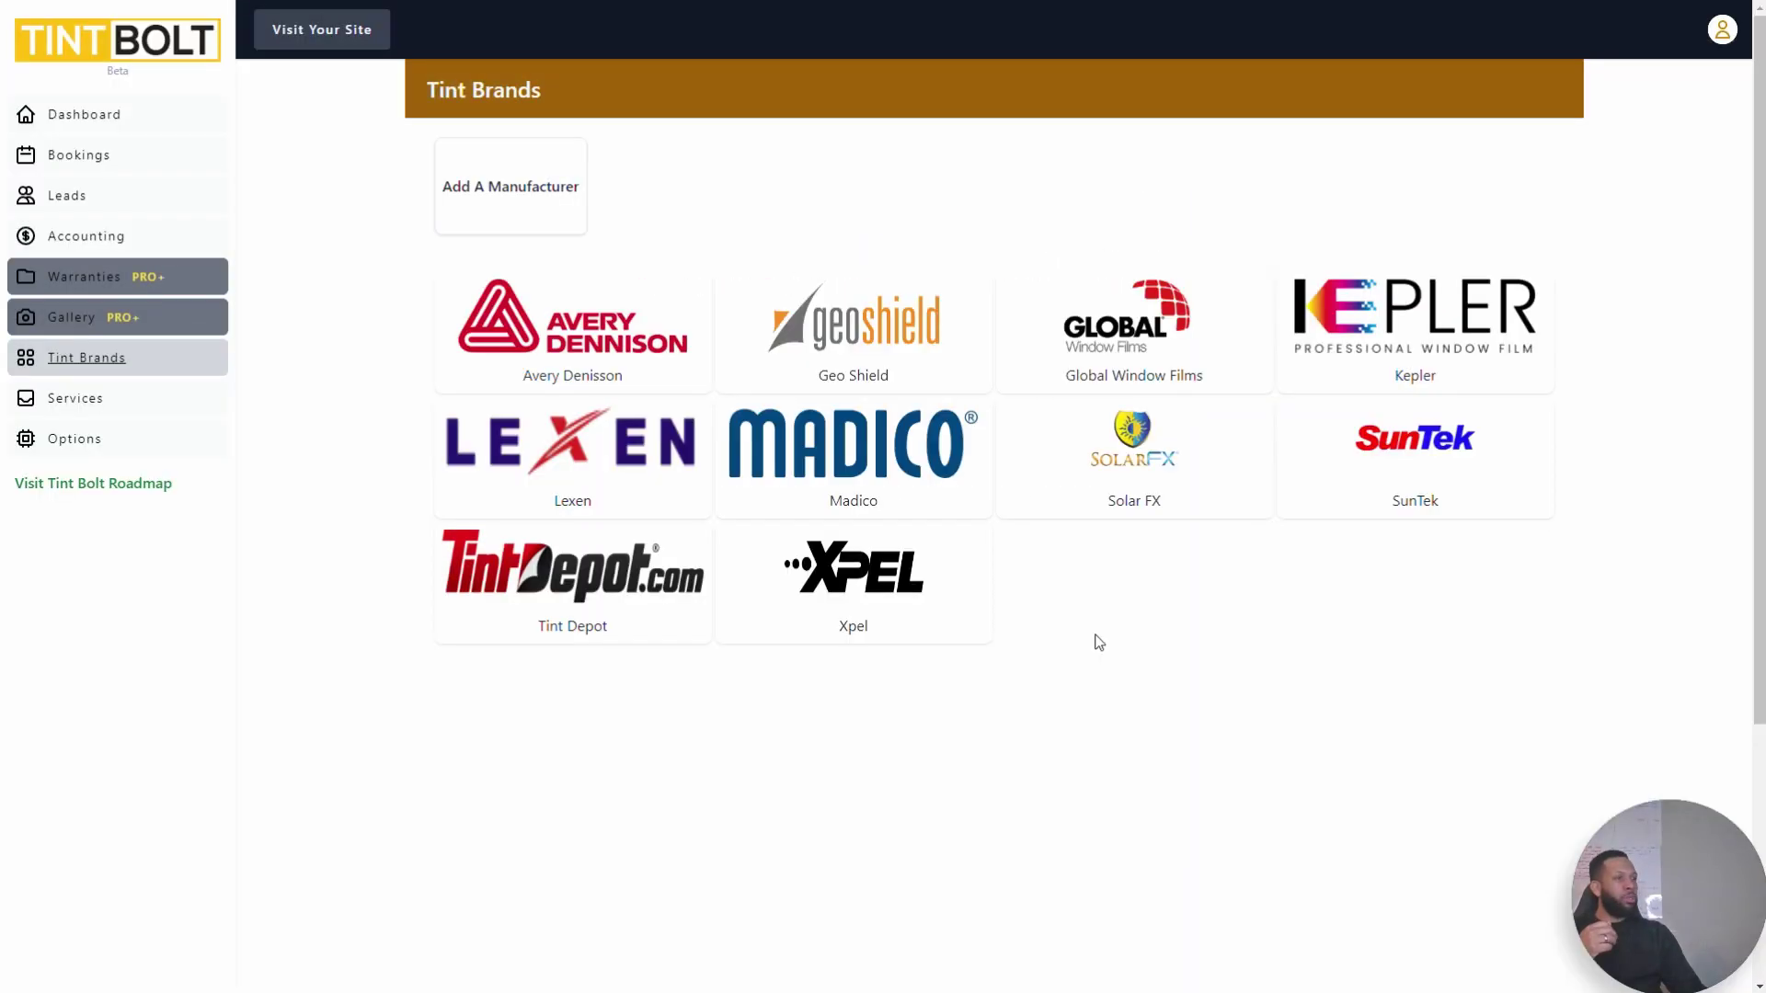
Step: Open Madico's form for adding a series, examine the Series, TSER, VLT and Tier Classification fields, and close it unsaved
{"action": "left_click", "coordinate": [897, 471]}
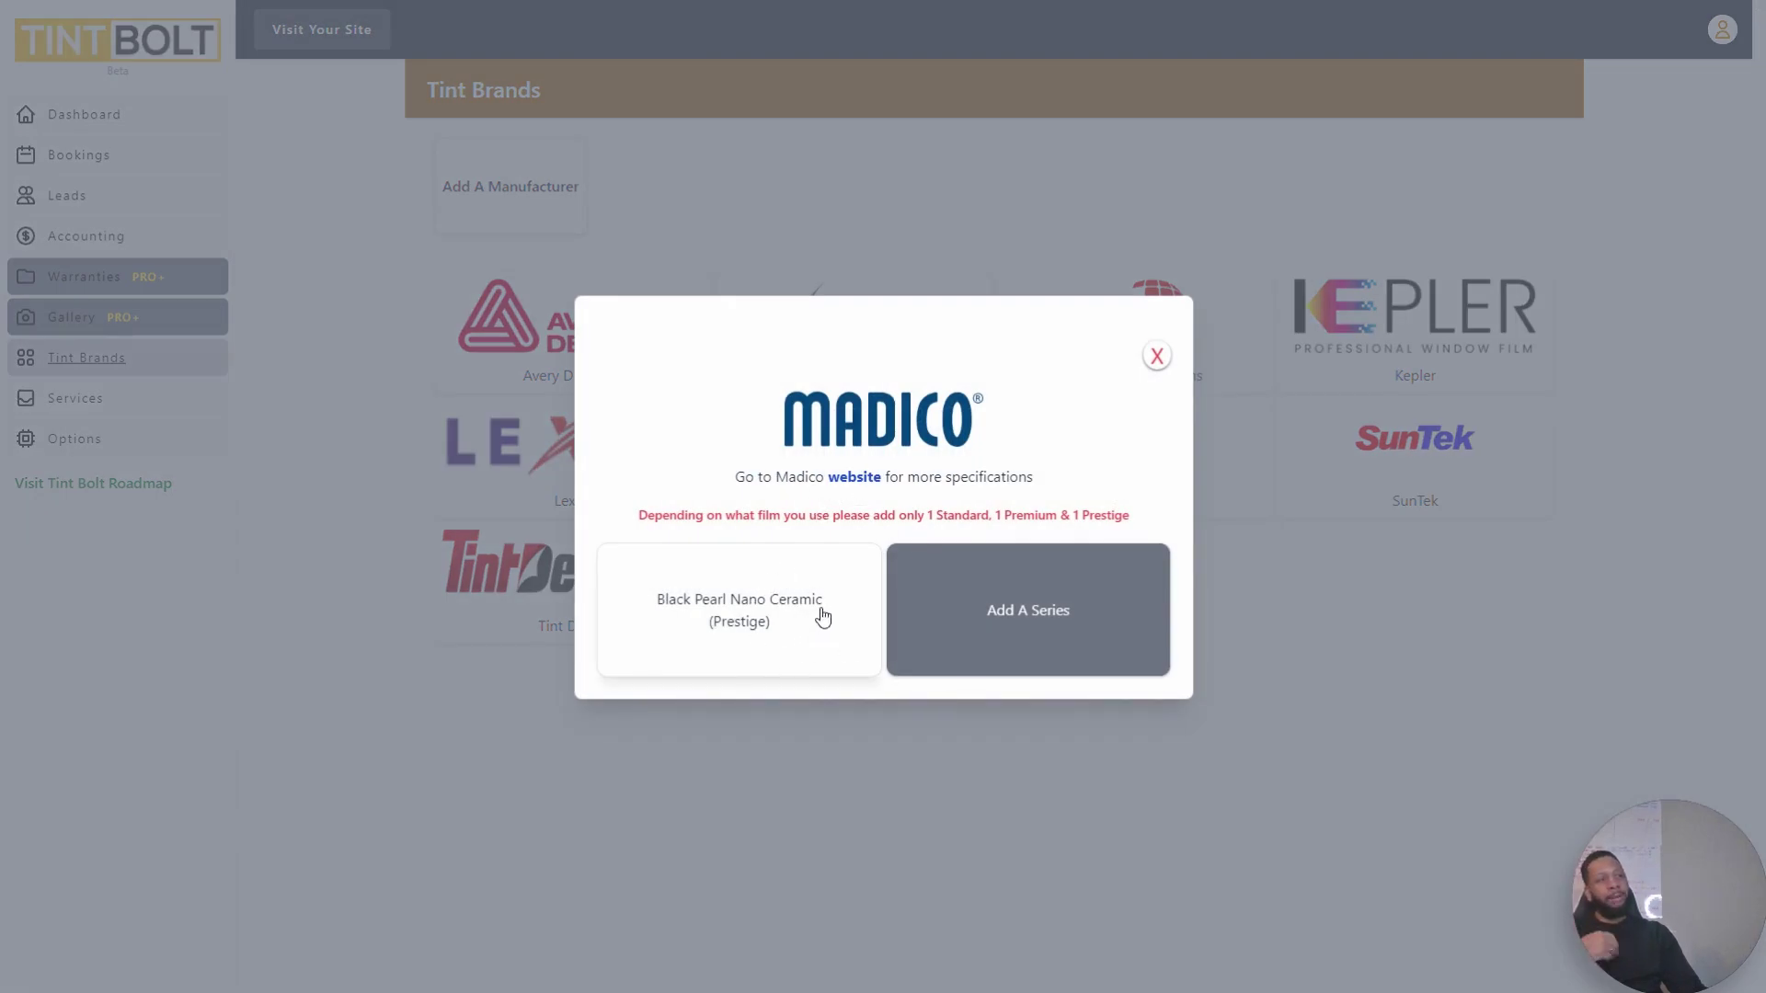
{"action": "left_click", "coordinate": [1059, 677]}
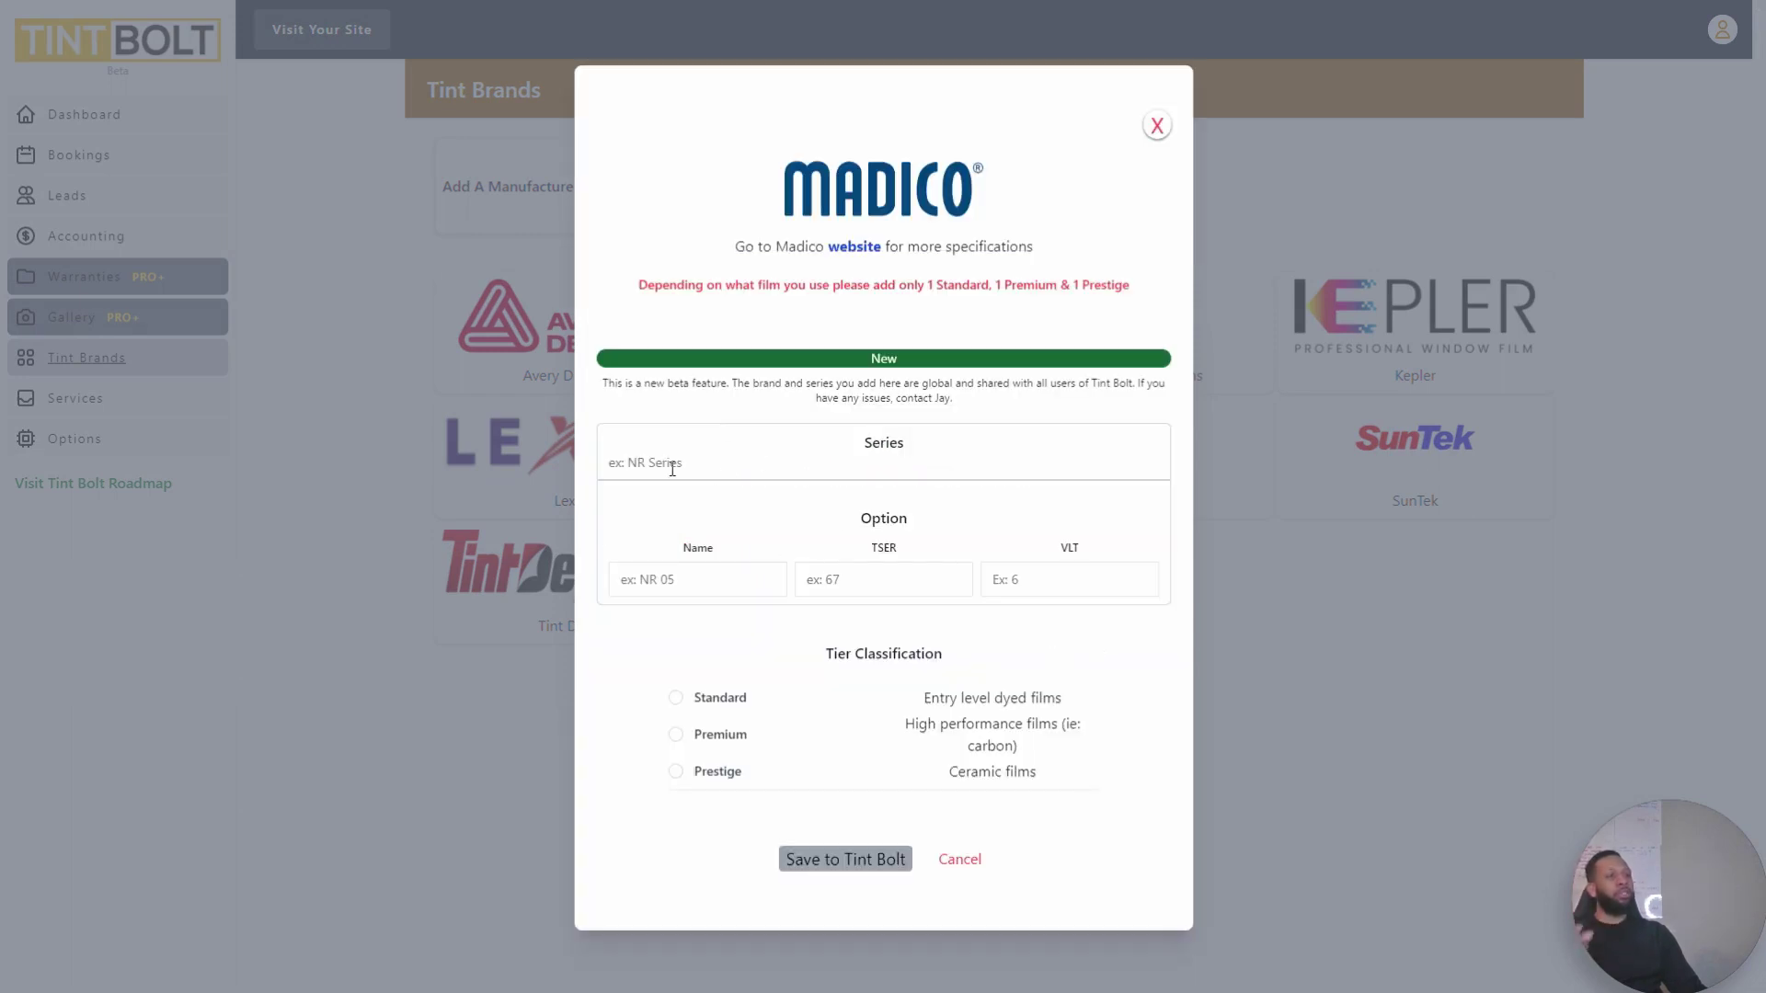
{"action": "left_click", "coordinate": [739, 464]}
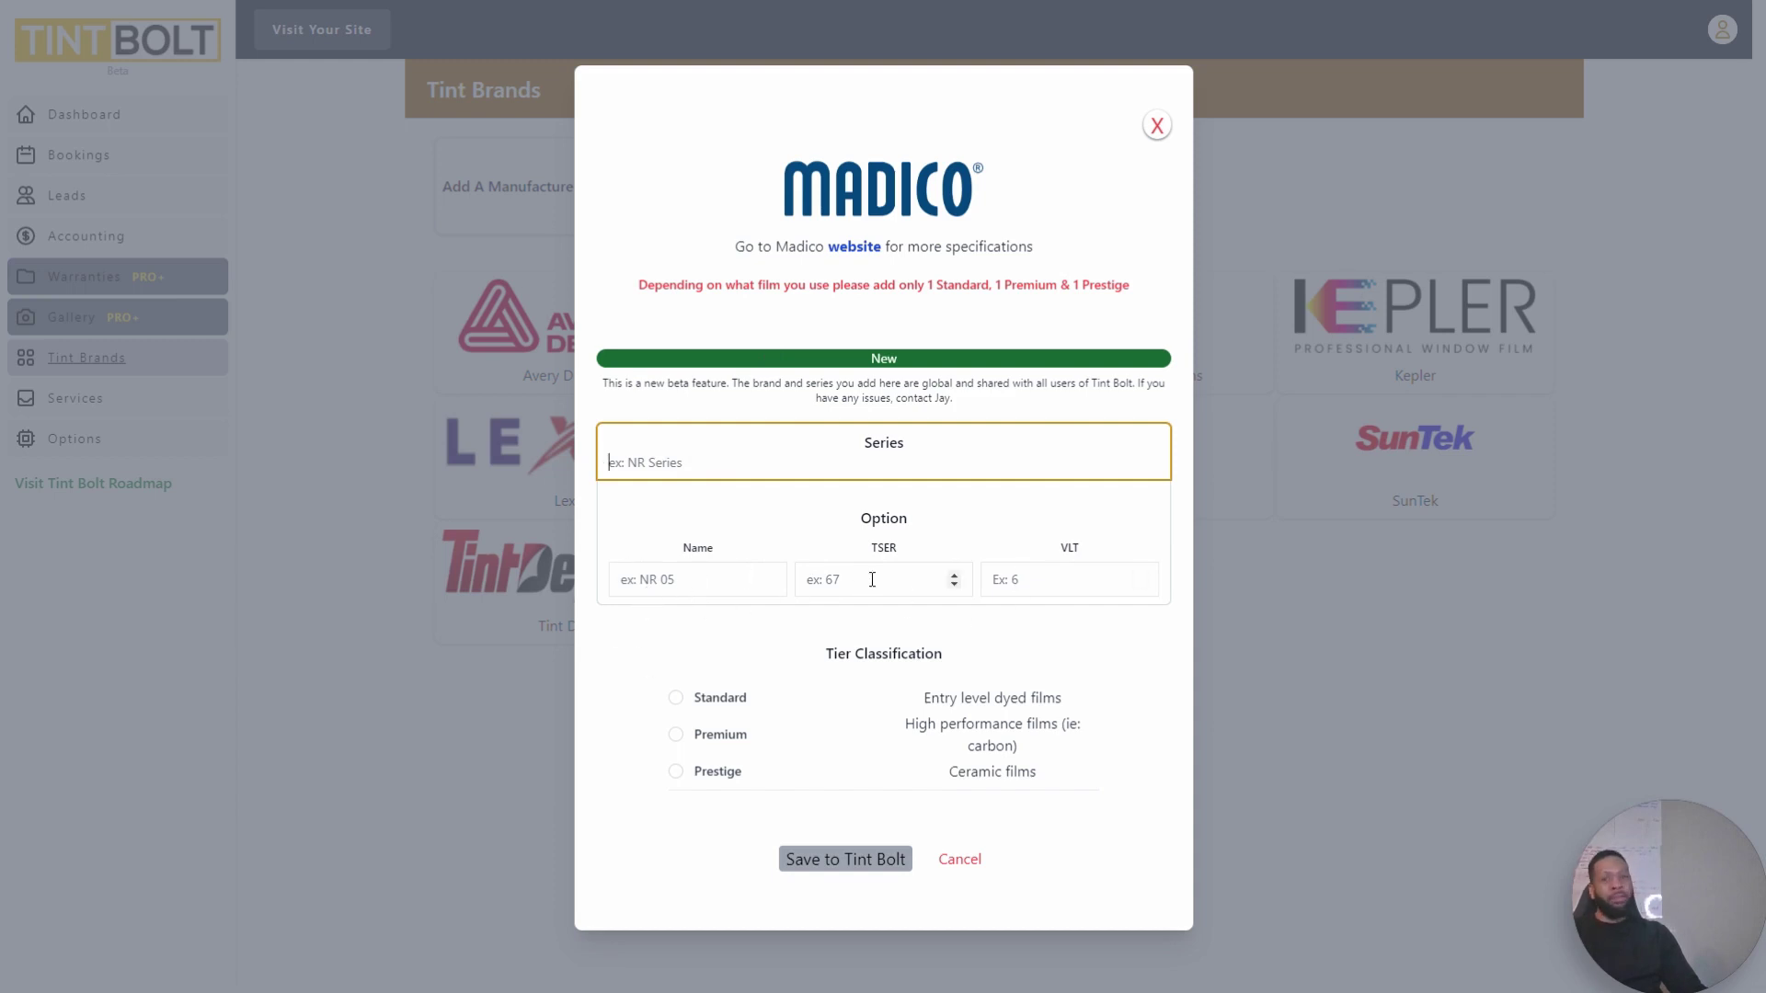
{"action": "left_click_drag", "start_coordinate": [870, 558], "coordinate": [915, 551]}
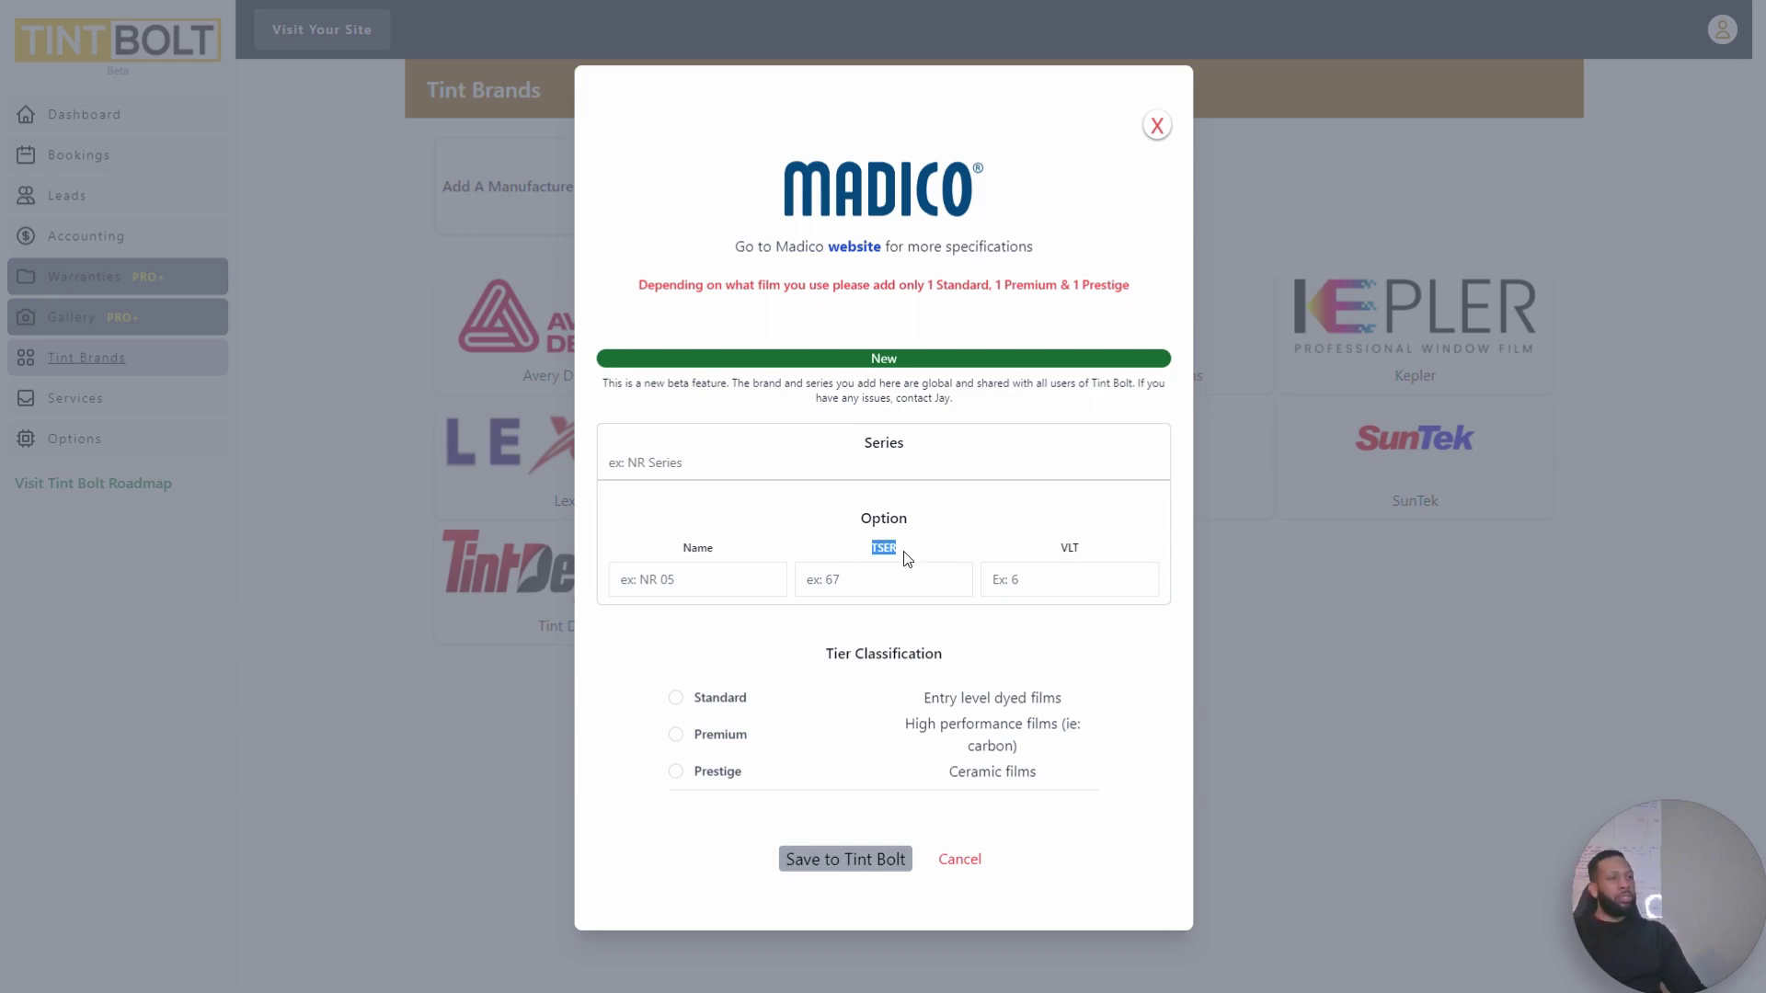
{"action": "left_click", "coordinate": [840, 581]}
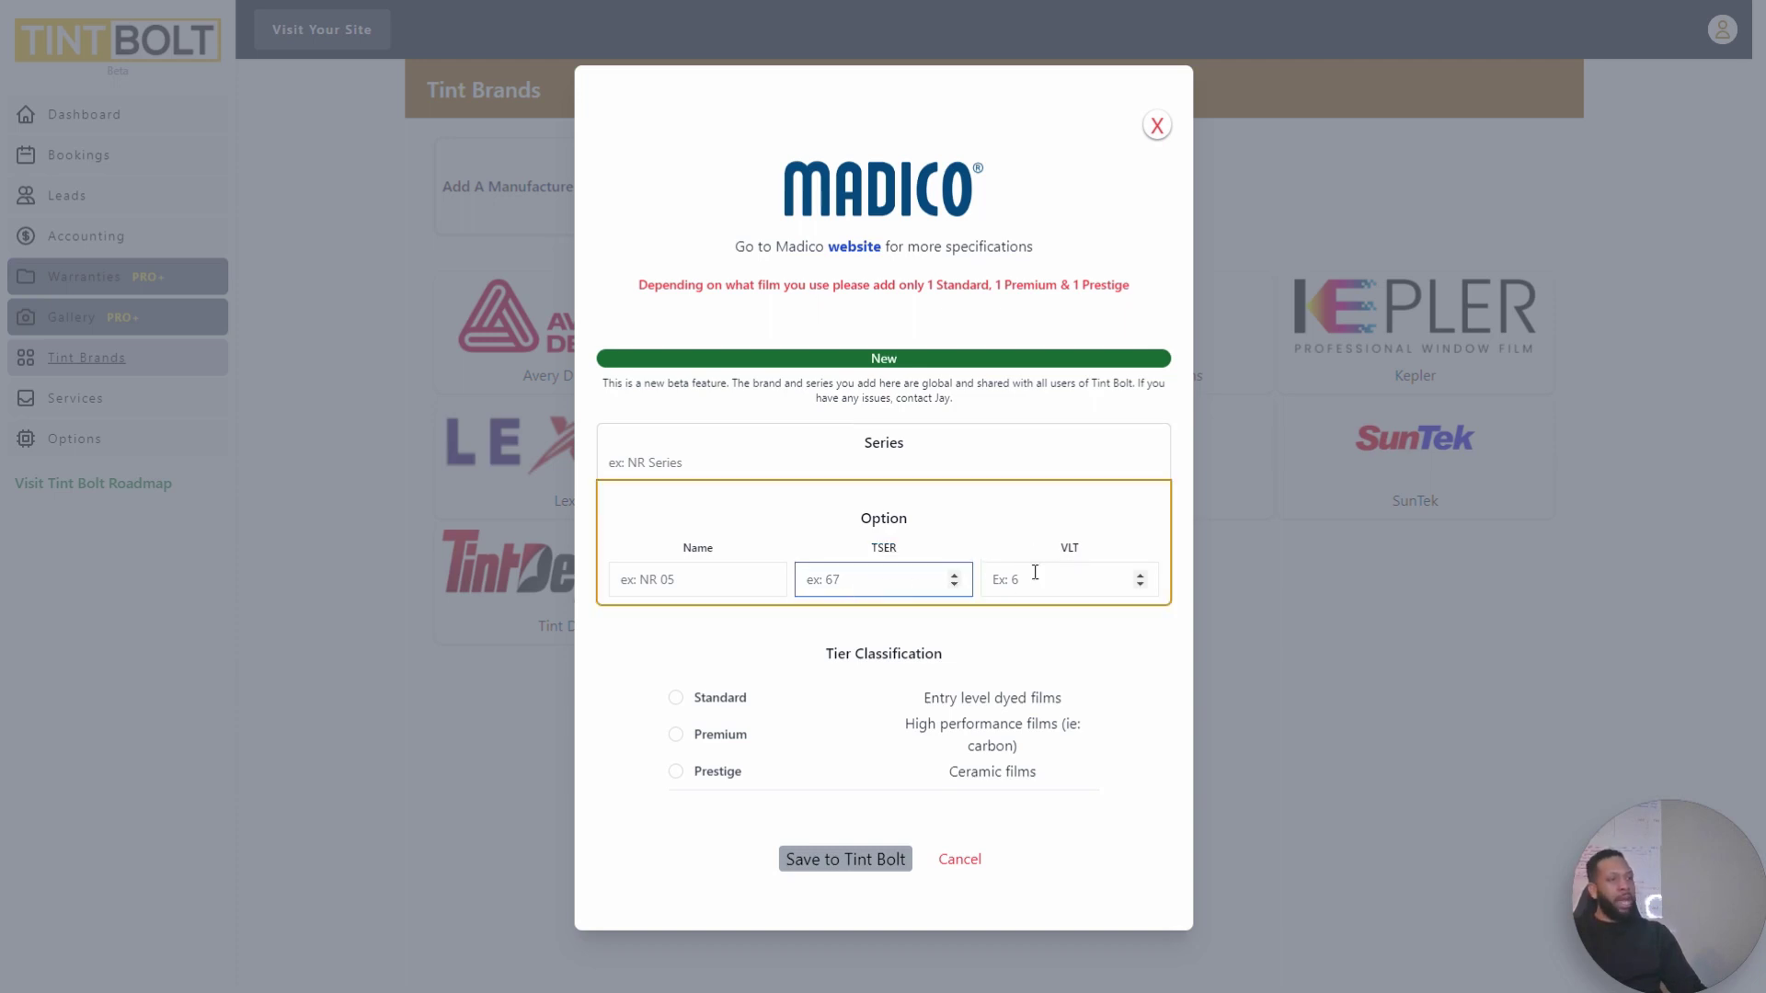
{"action": "left_click", "coordinate": [1019, 595]}
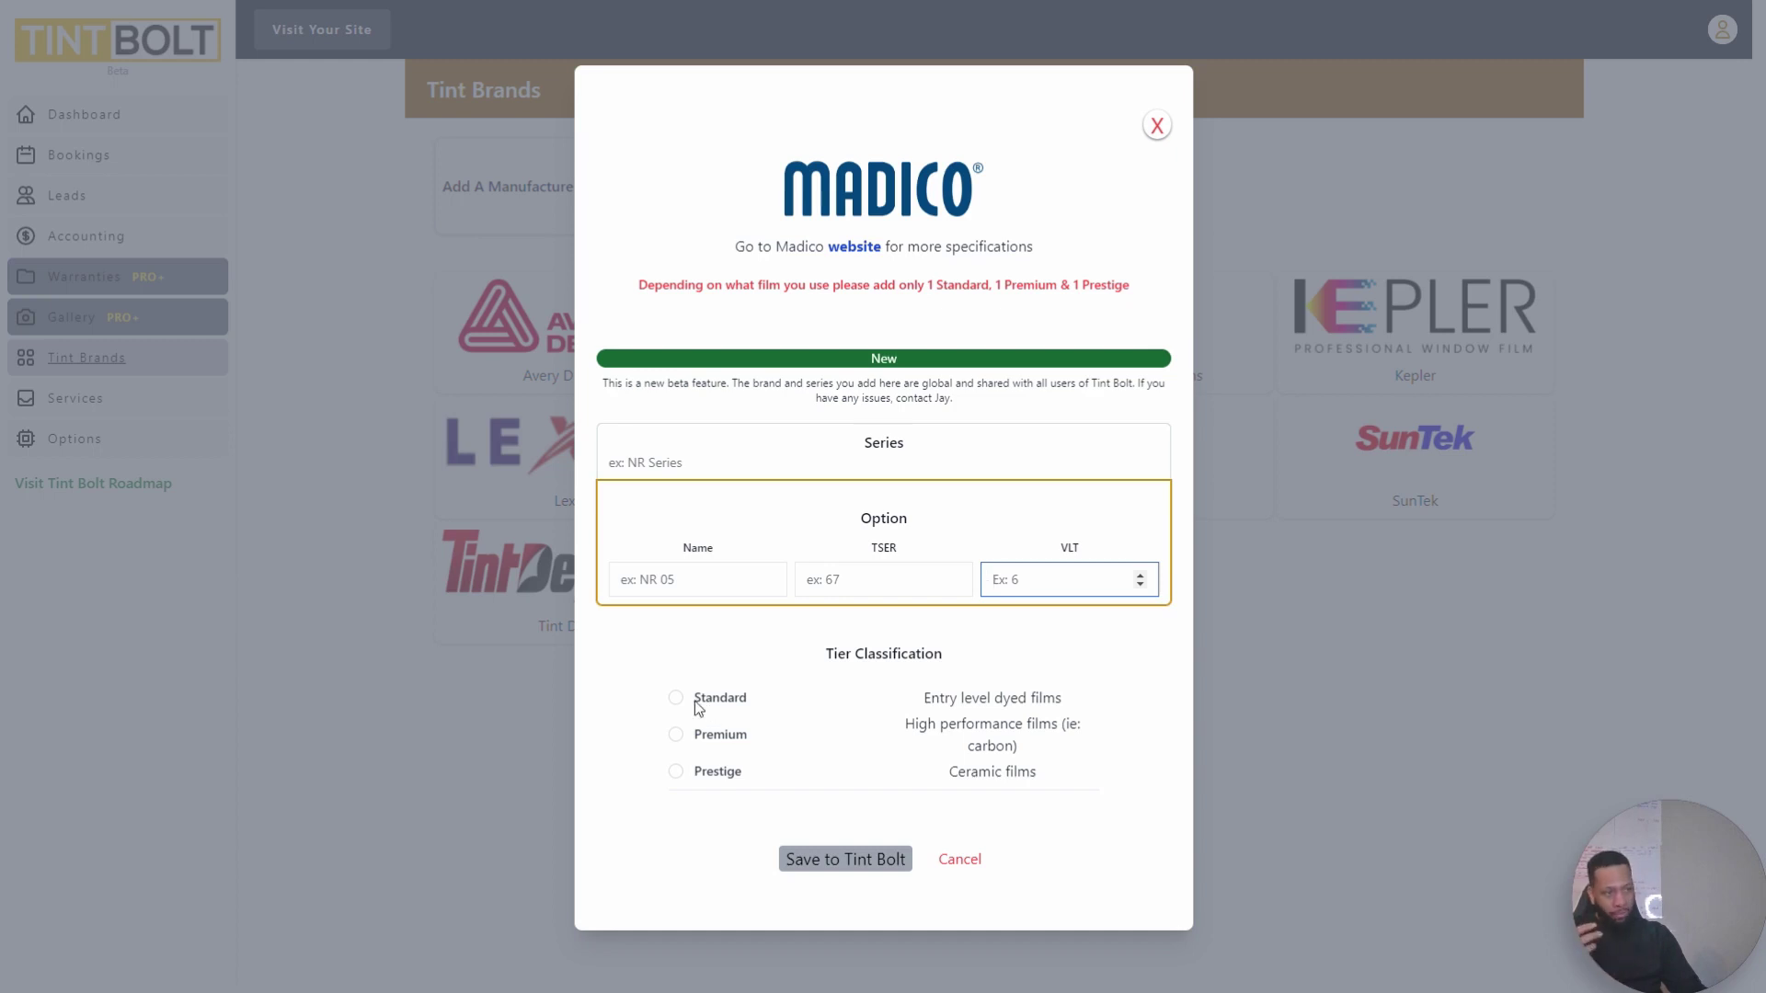
{"action": "left_click_drag", "start_coordinate": [955, 685], "coordinate": [1112, 701]}
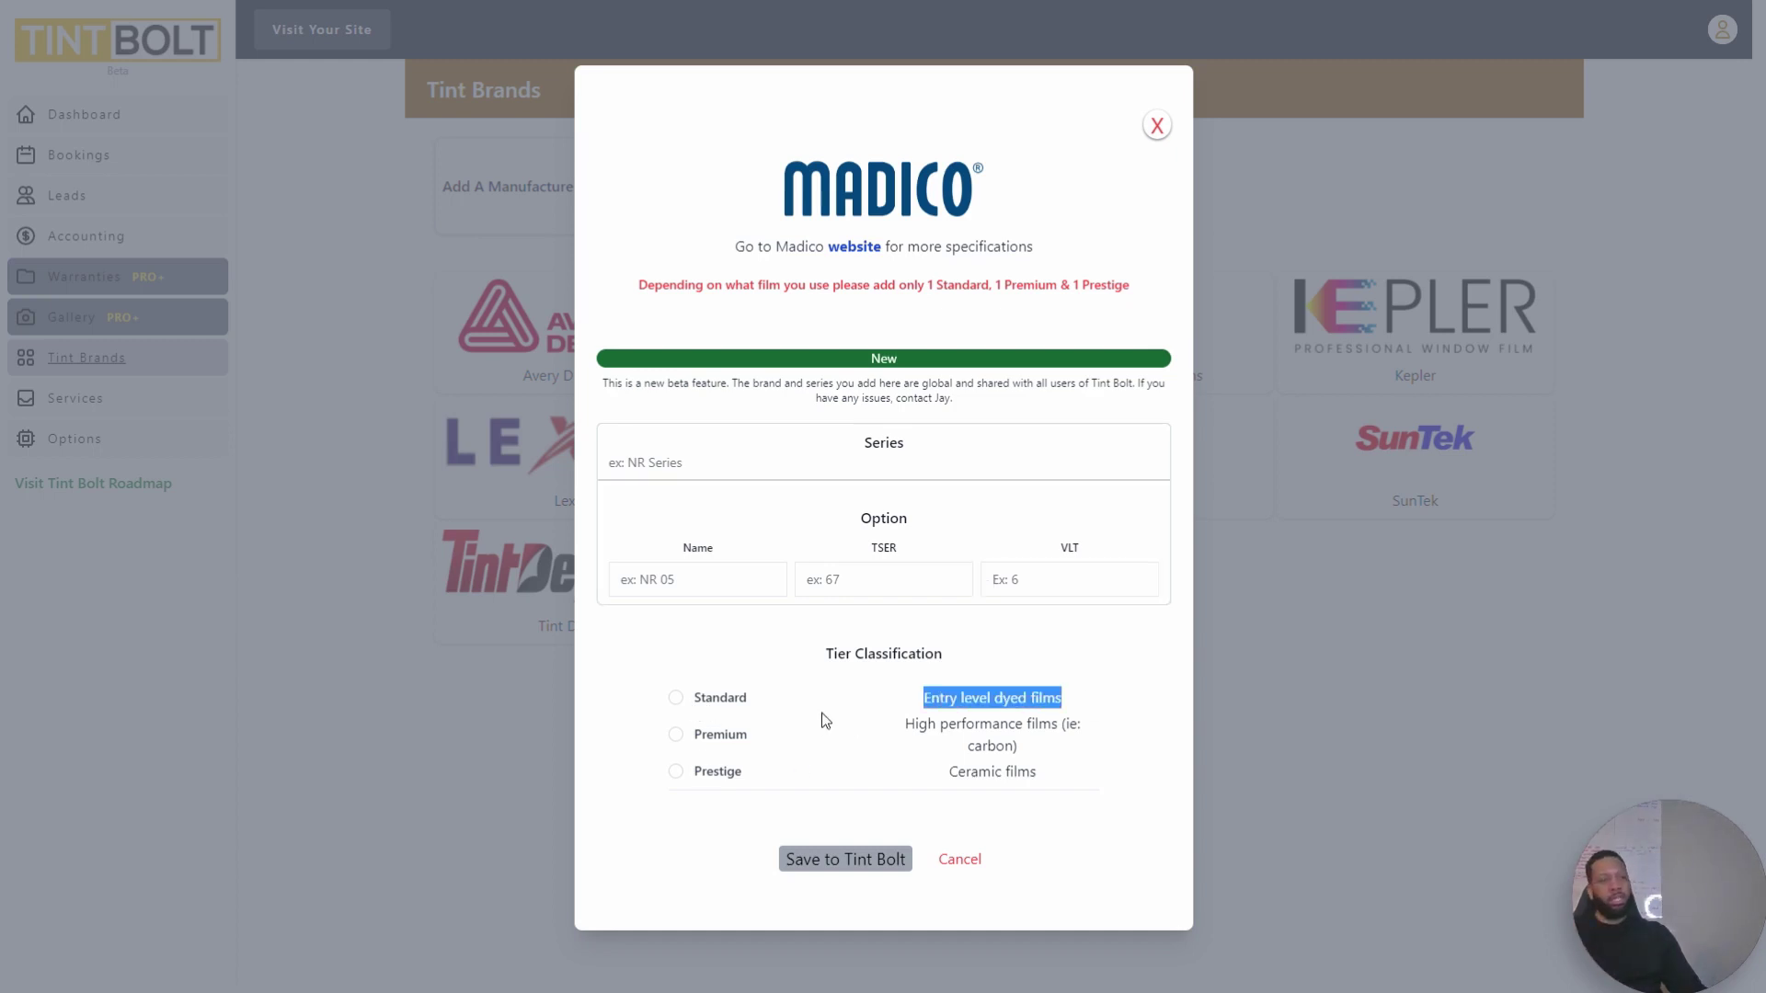
{"action": "left_click", "coordinate": [914, 727]}
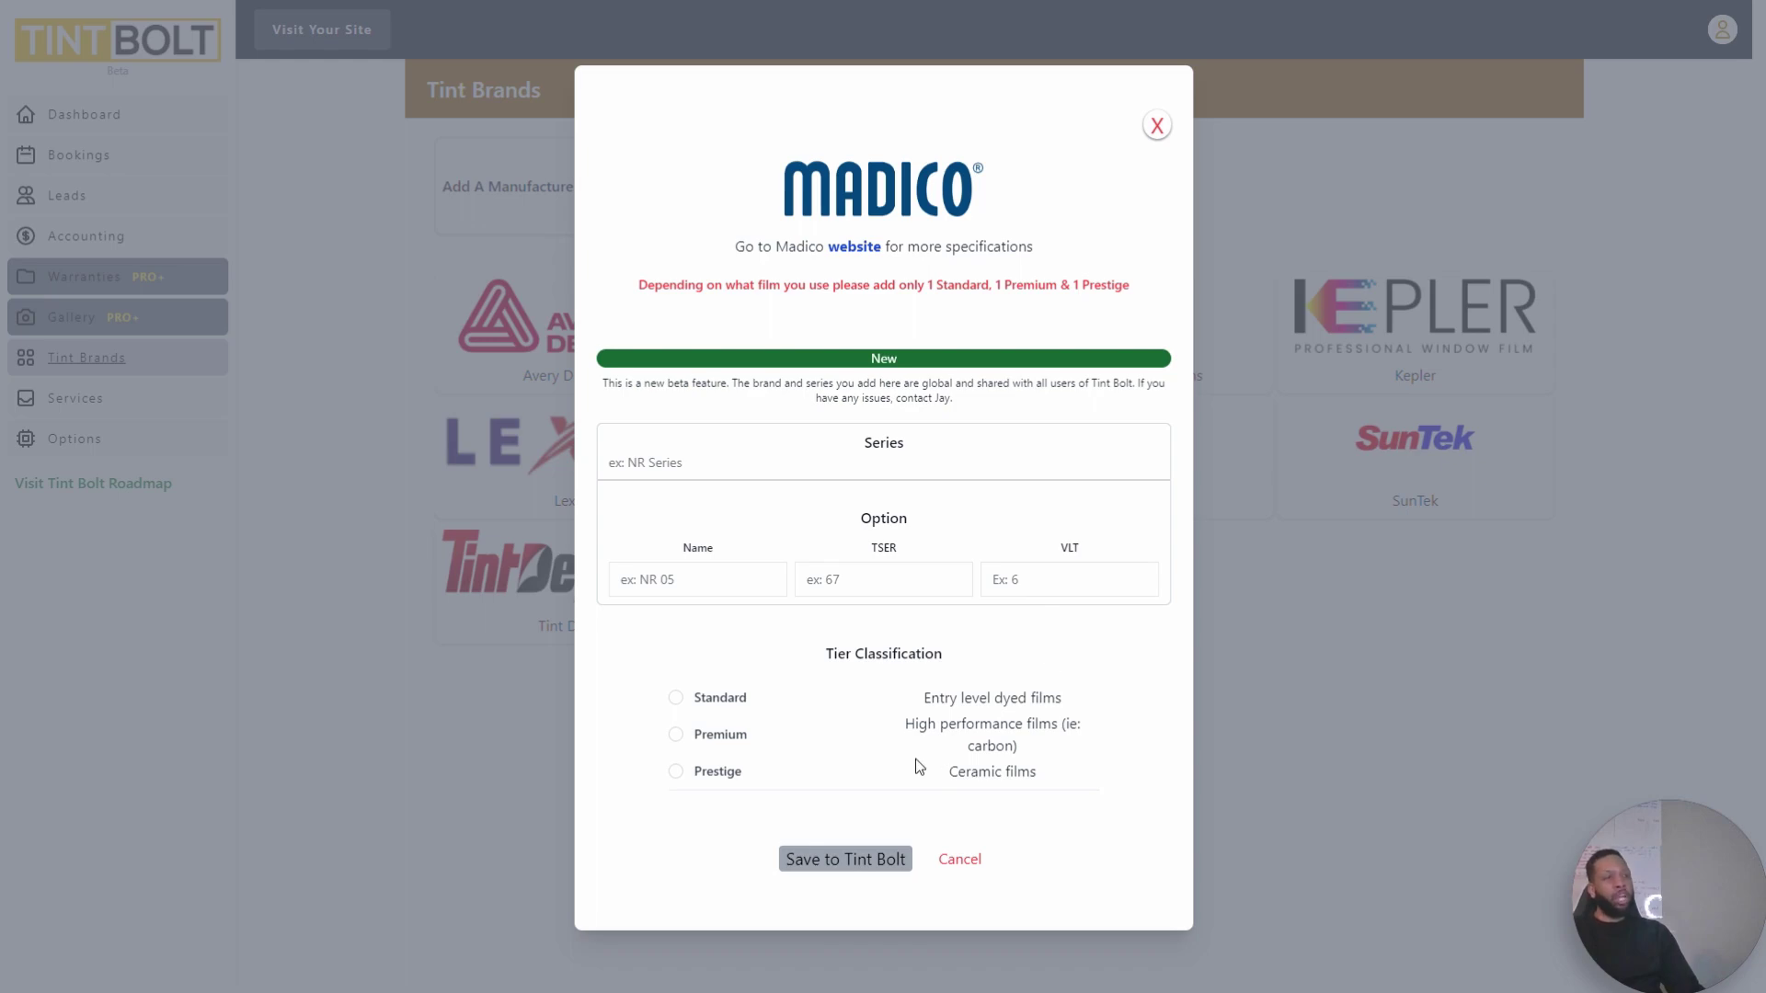
{"action": "left_click", "coordinate": [1377, 668]}
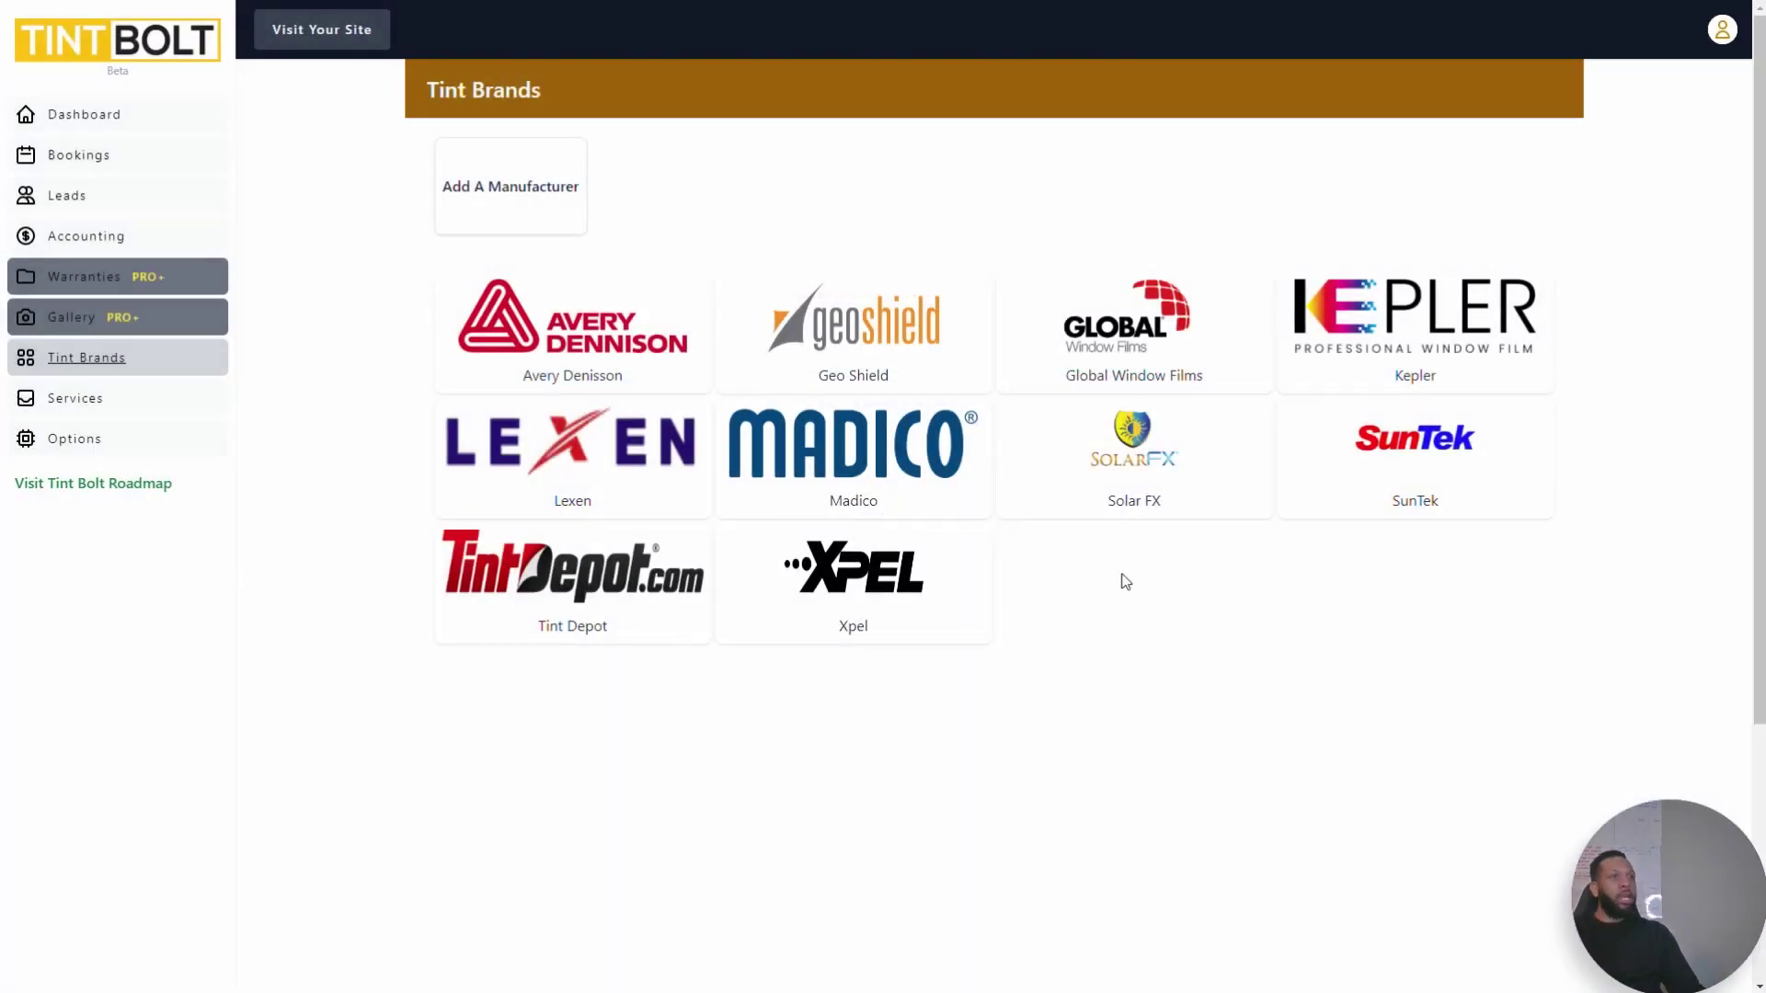
Step: Examine the light transmission and solar energy rejection of Avery Dennison's NR Series and NR Pro films
{"action": "left_click", "coordinate": [546, 342]}
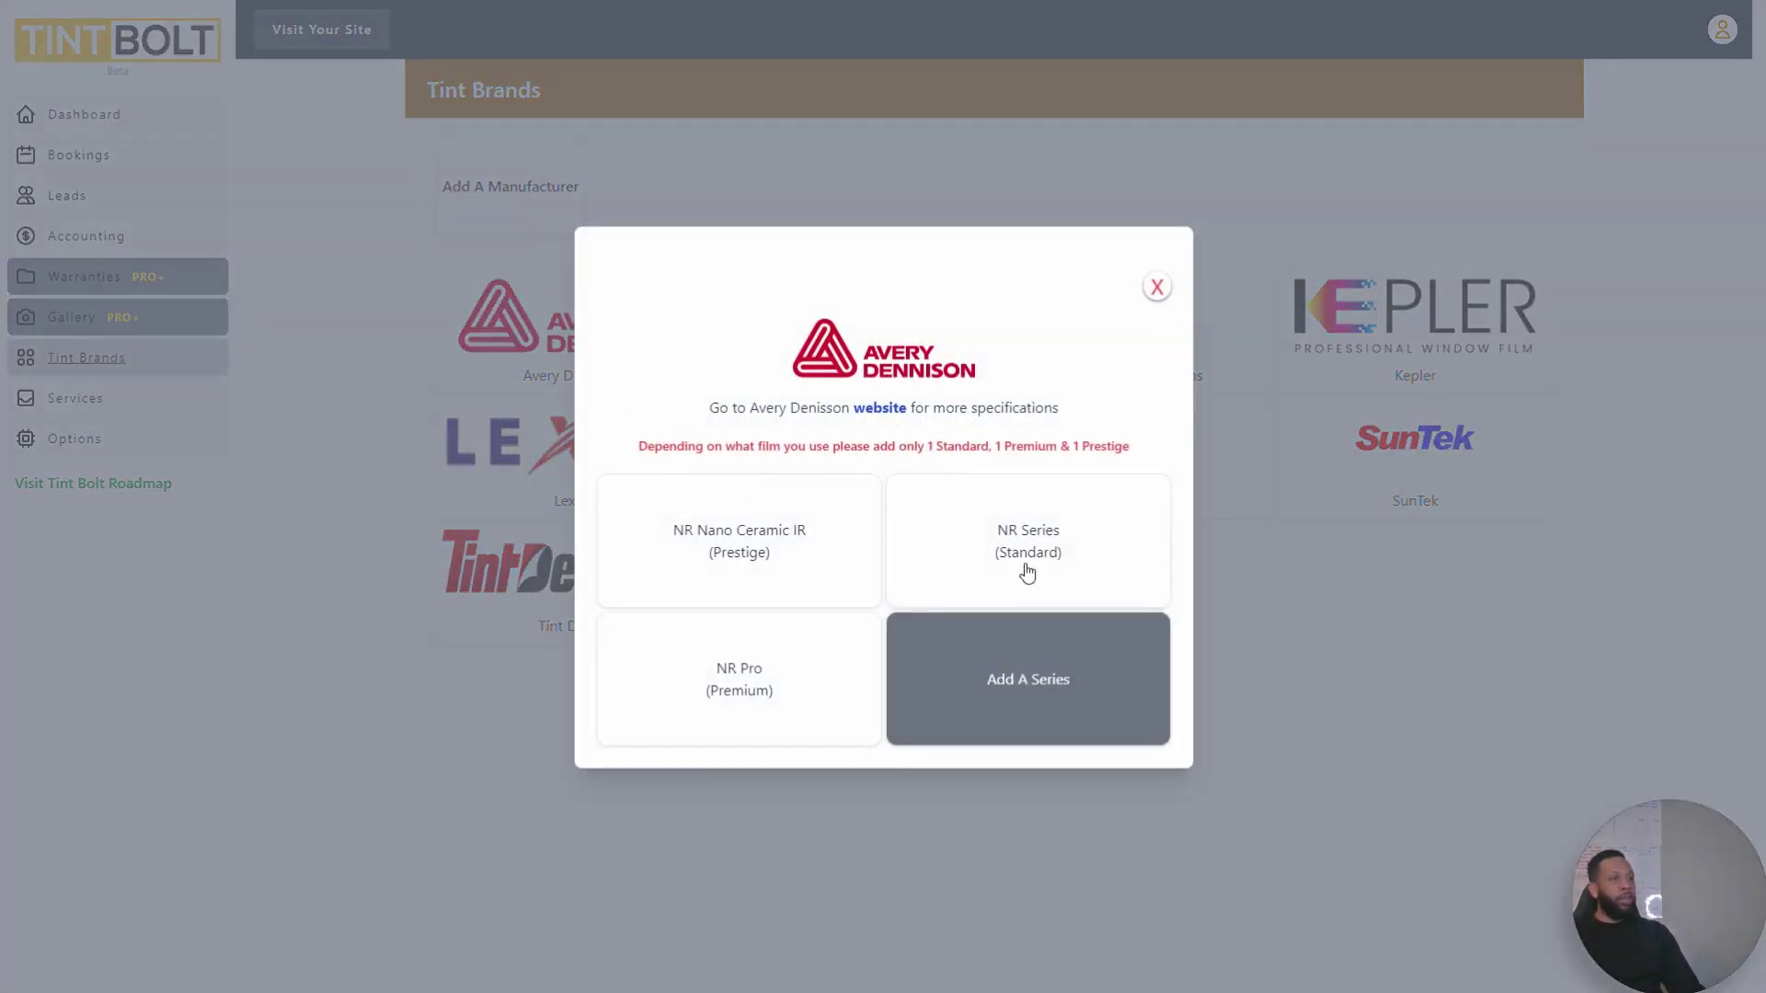
{"action": "left_click", "coordinate": [911, 582]}
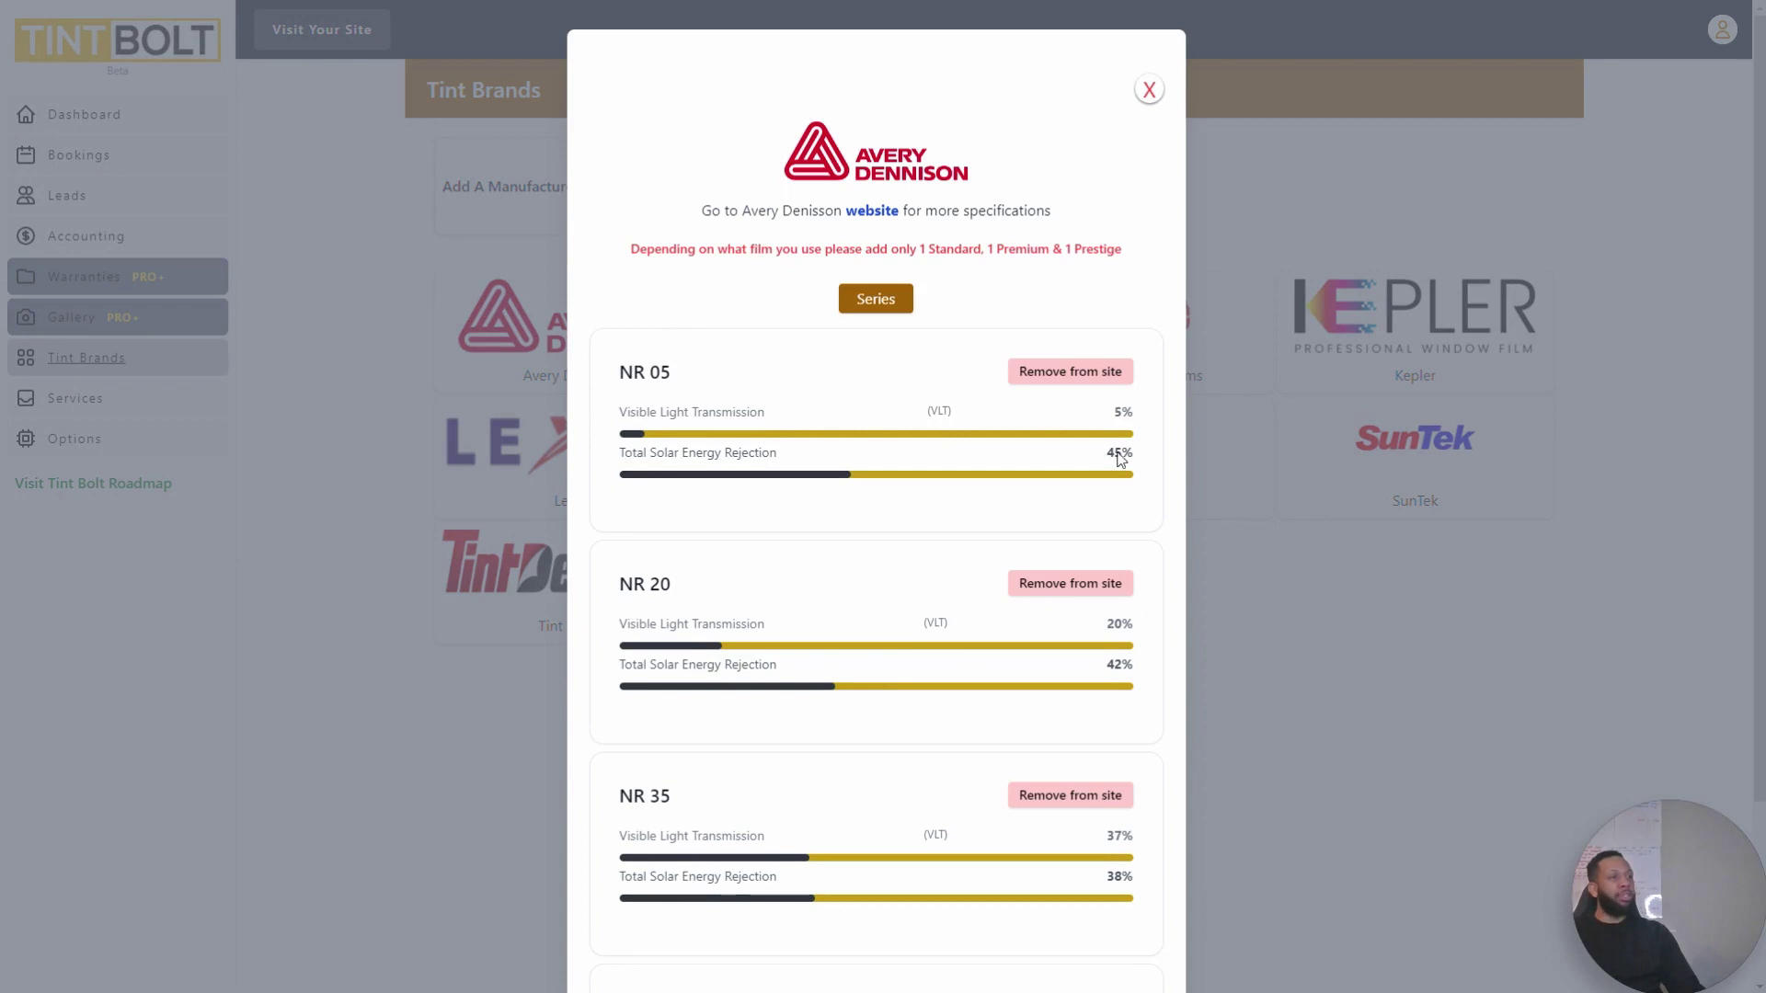
{"action": "left_click", "coordinate": [884, 303]}
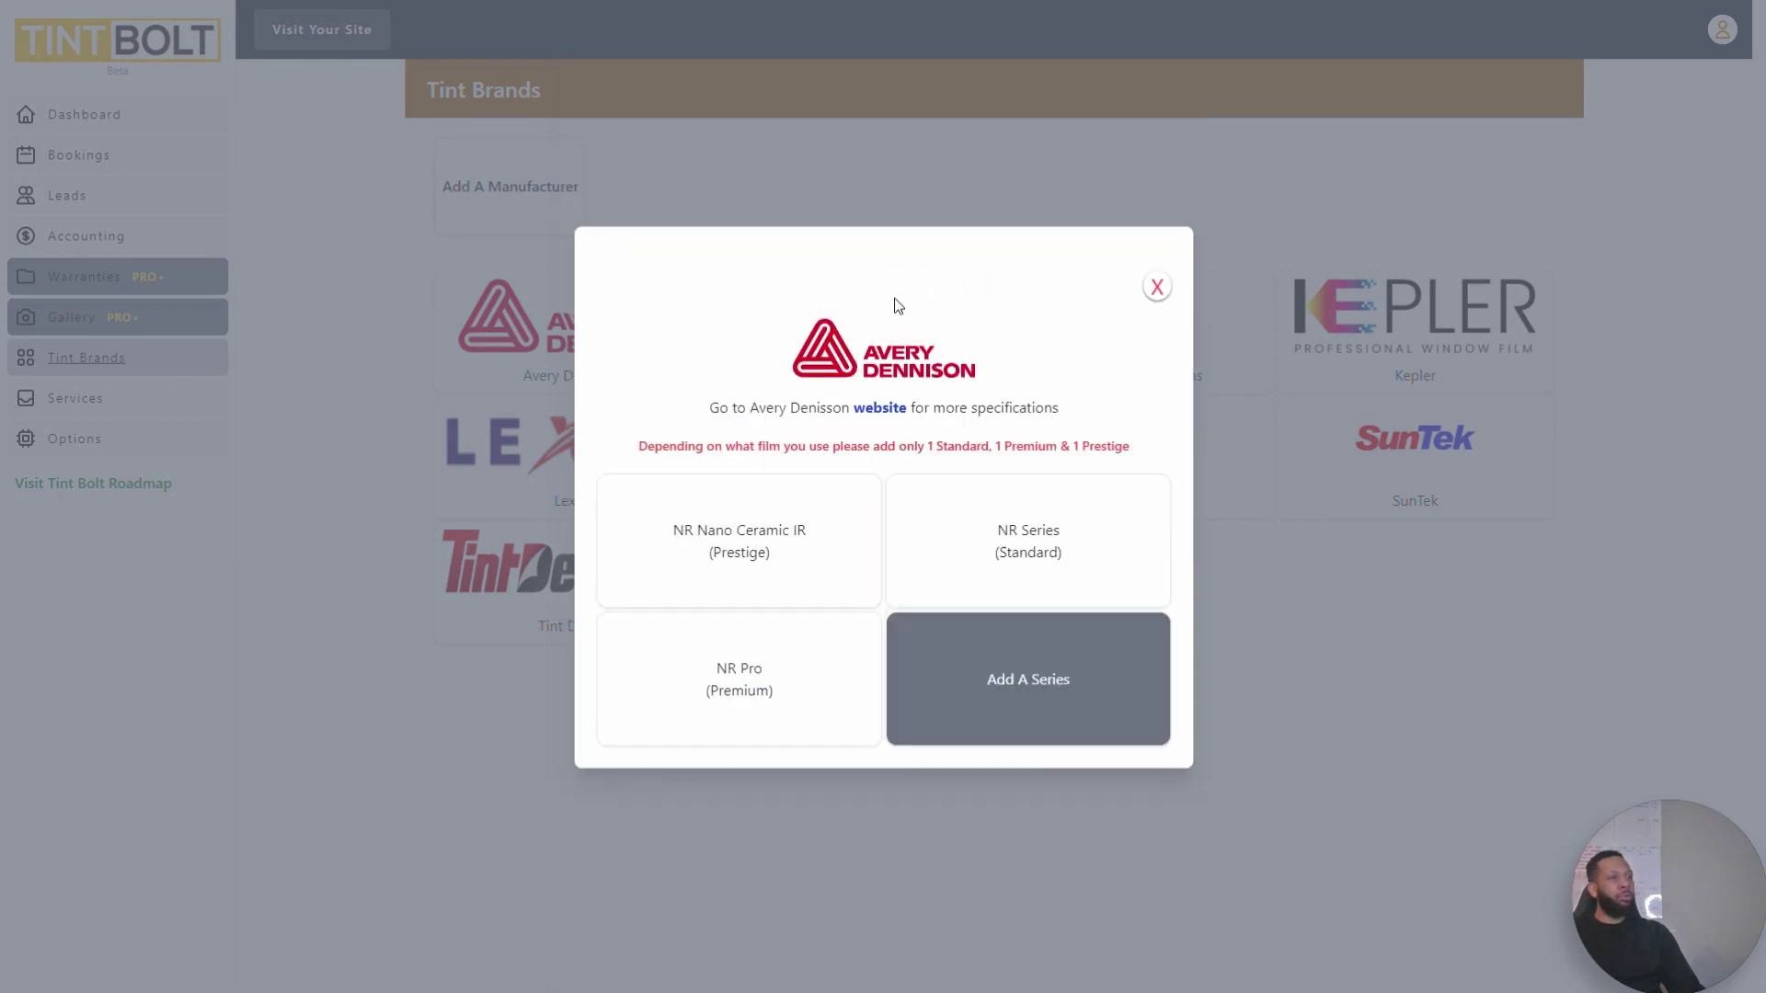
{"action": "left_click", "coordinate": [731, 664]}
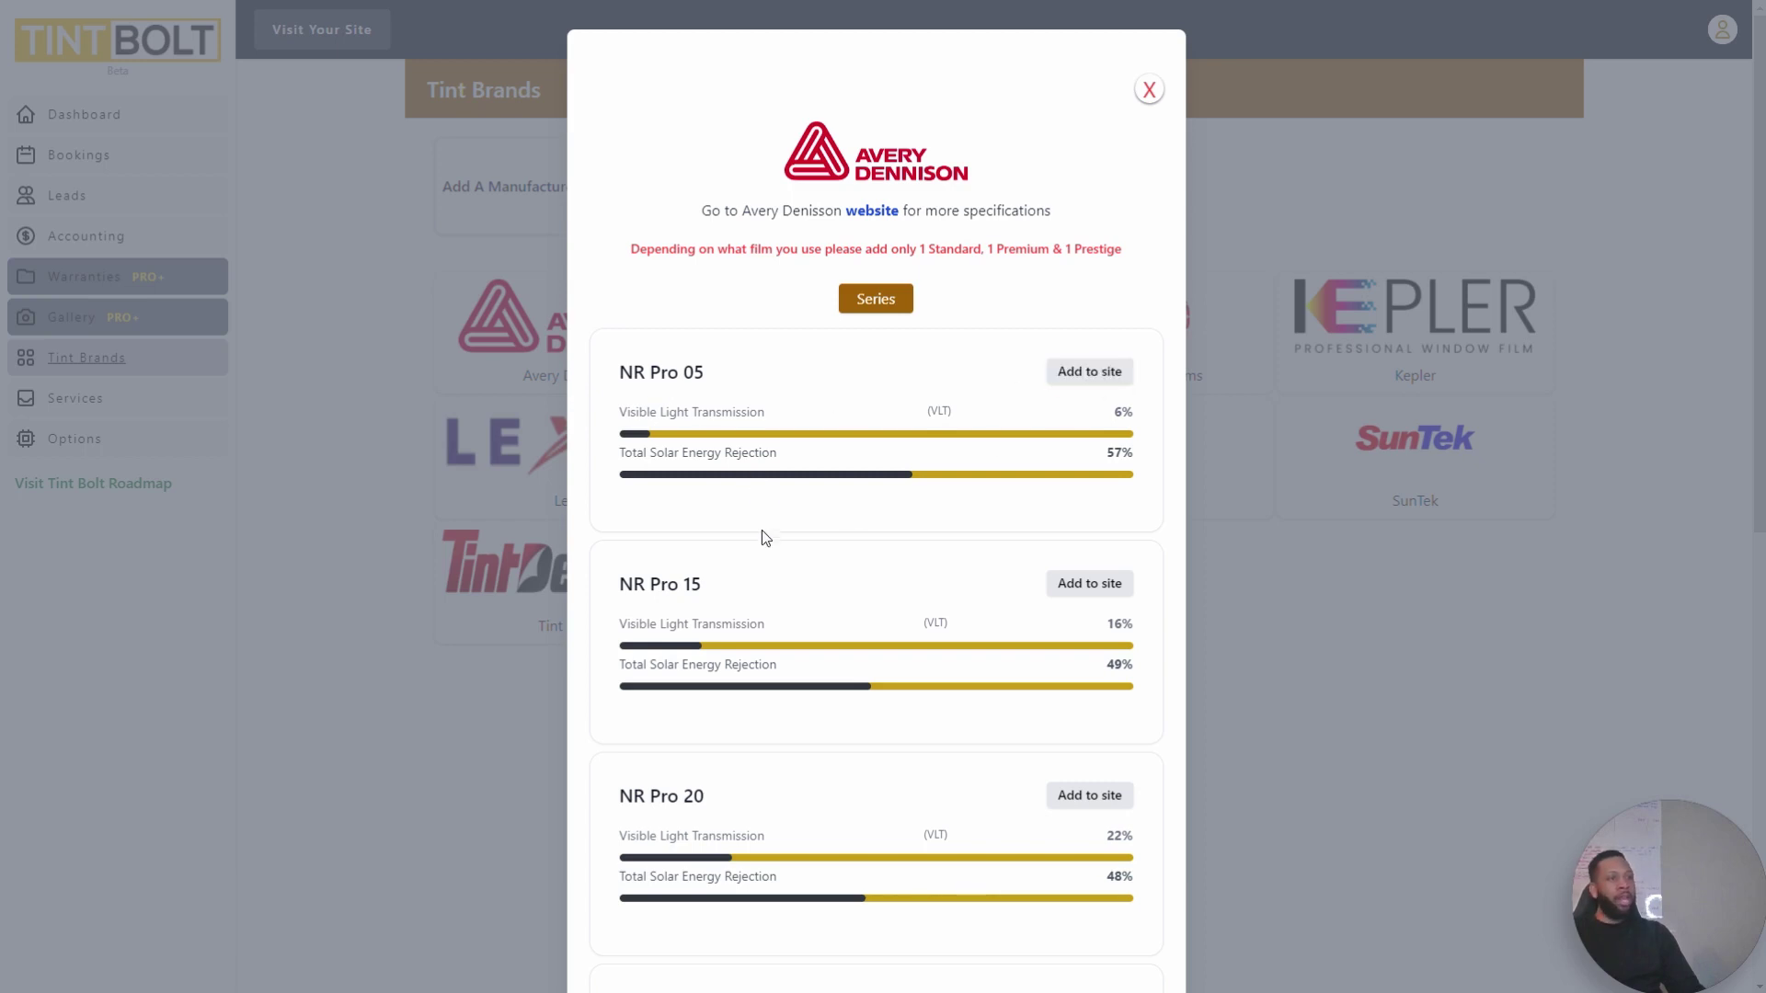
{"action": "scroll", "coordinate": [770, 549], "scroll_direction": "down", "scroll_amount": 8}
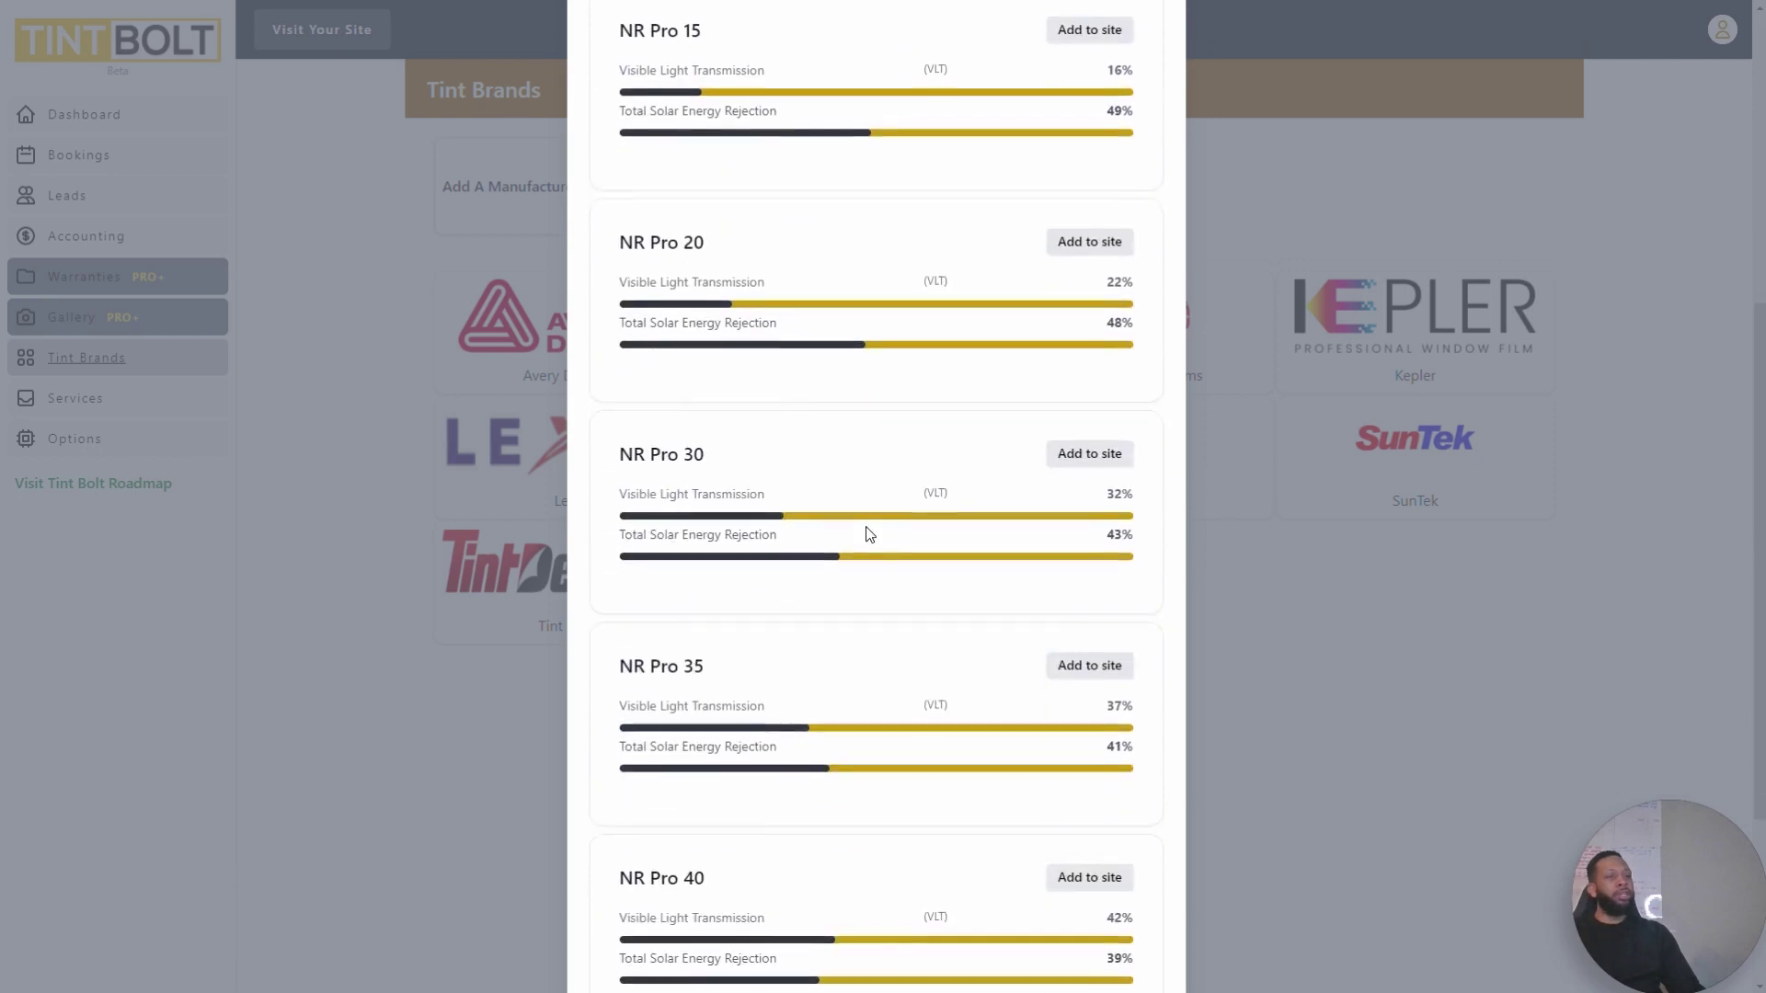
{"action": "scroll", "coordinate": [743, 719], "scroll_direction": "down", "scroll_amount": 2}
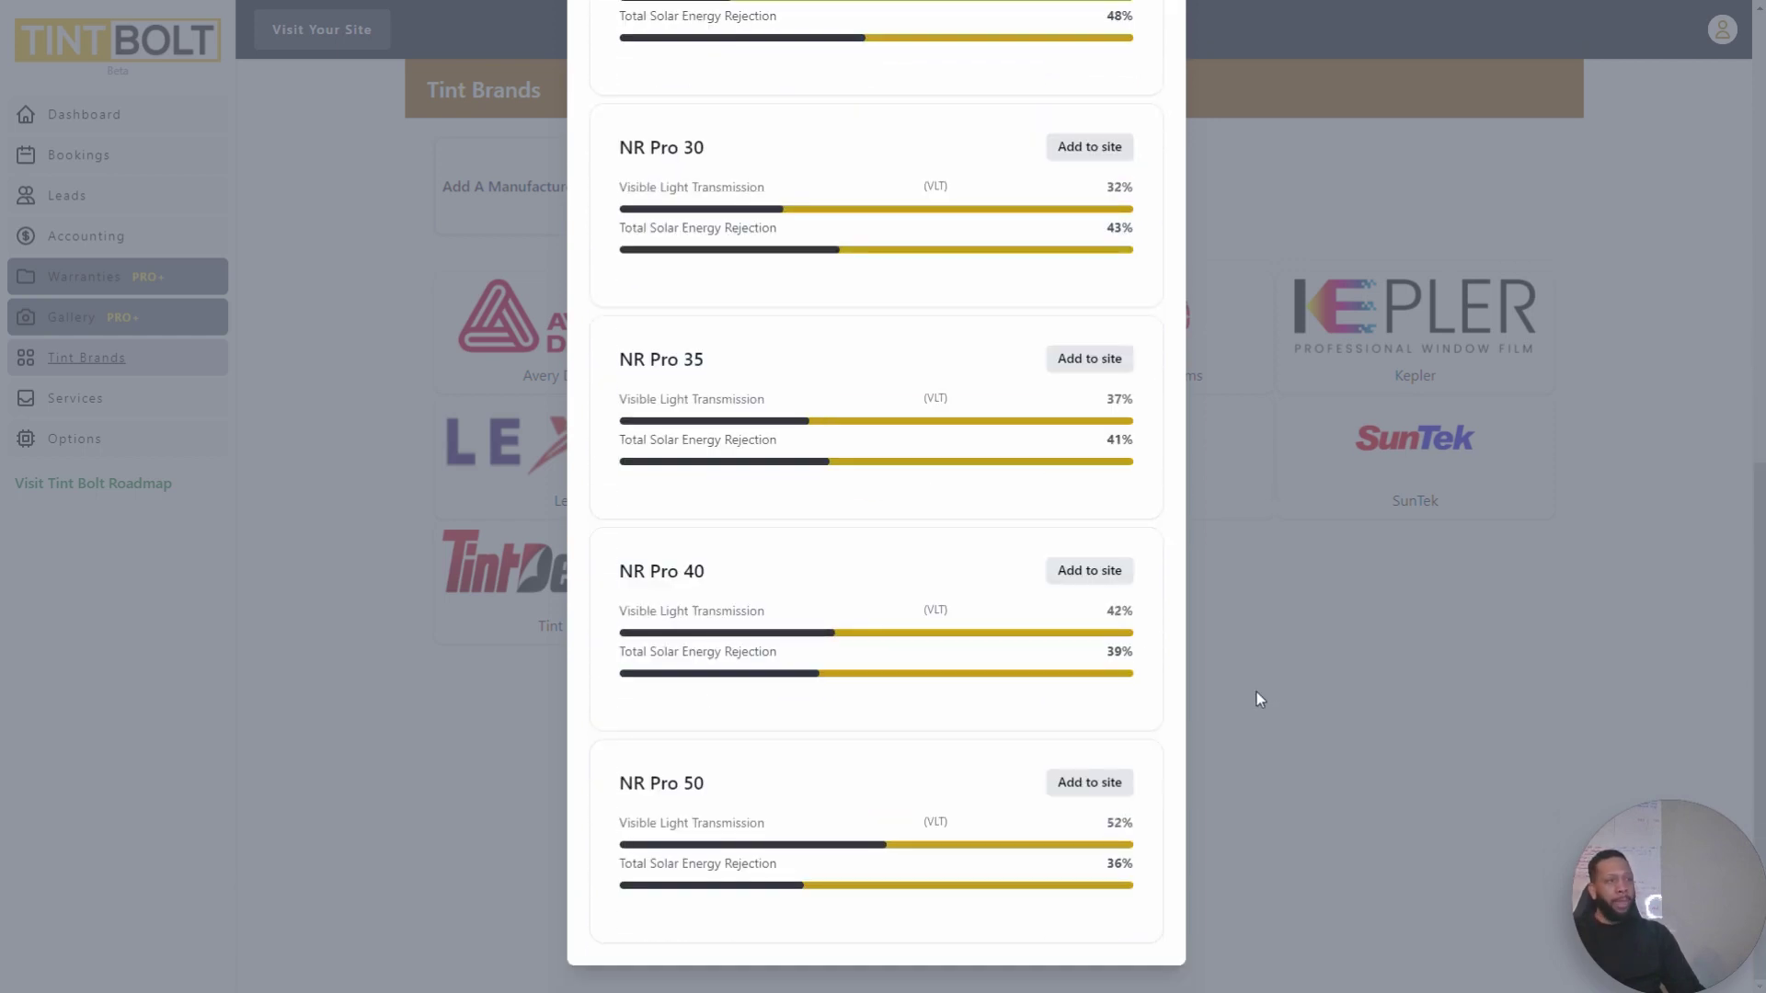
{"action": "left_click", "coordinate": [1309, 694]}
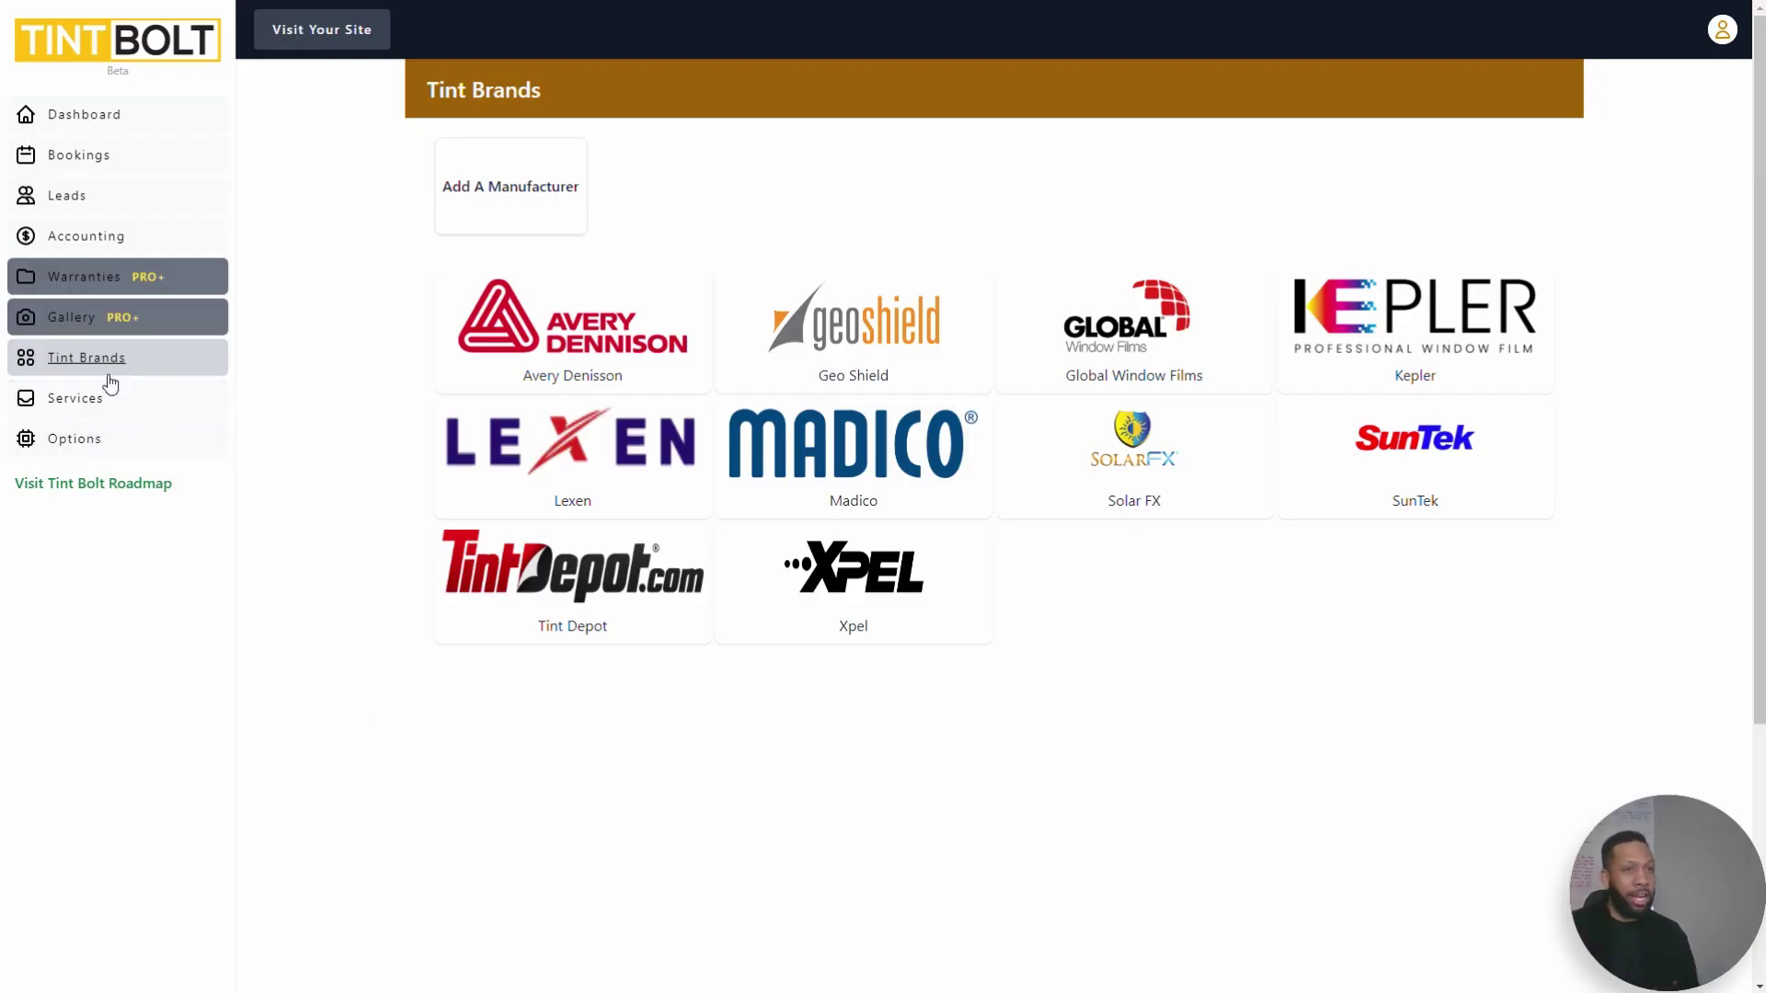
Step: Open the NR Series service prices and examine the Medium SUV price and duration for each install type
{"action": "left_click", "coordinate": [112, 402]}
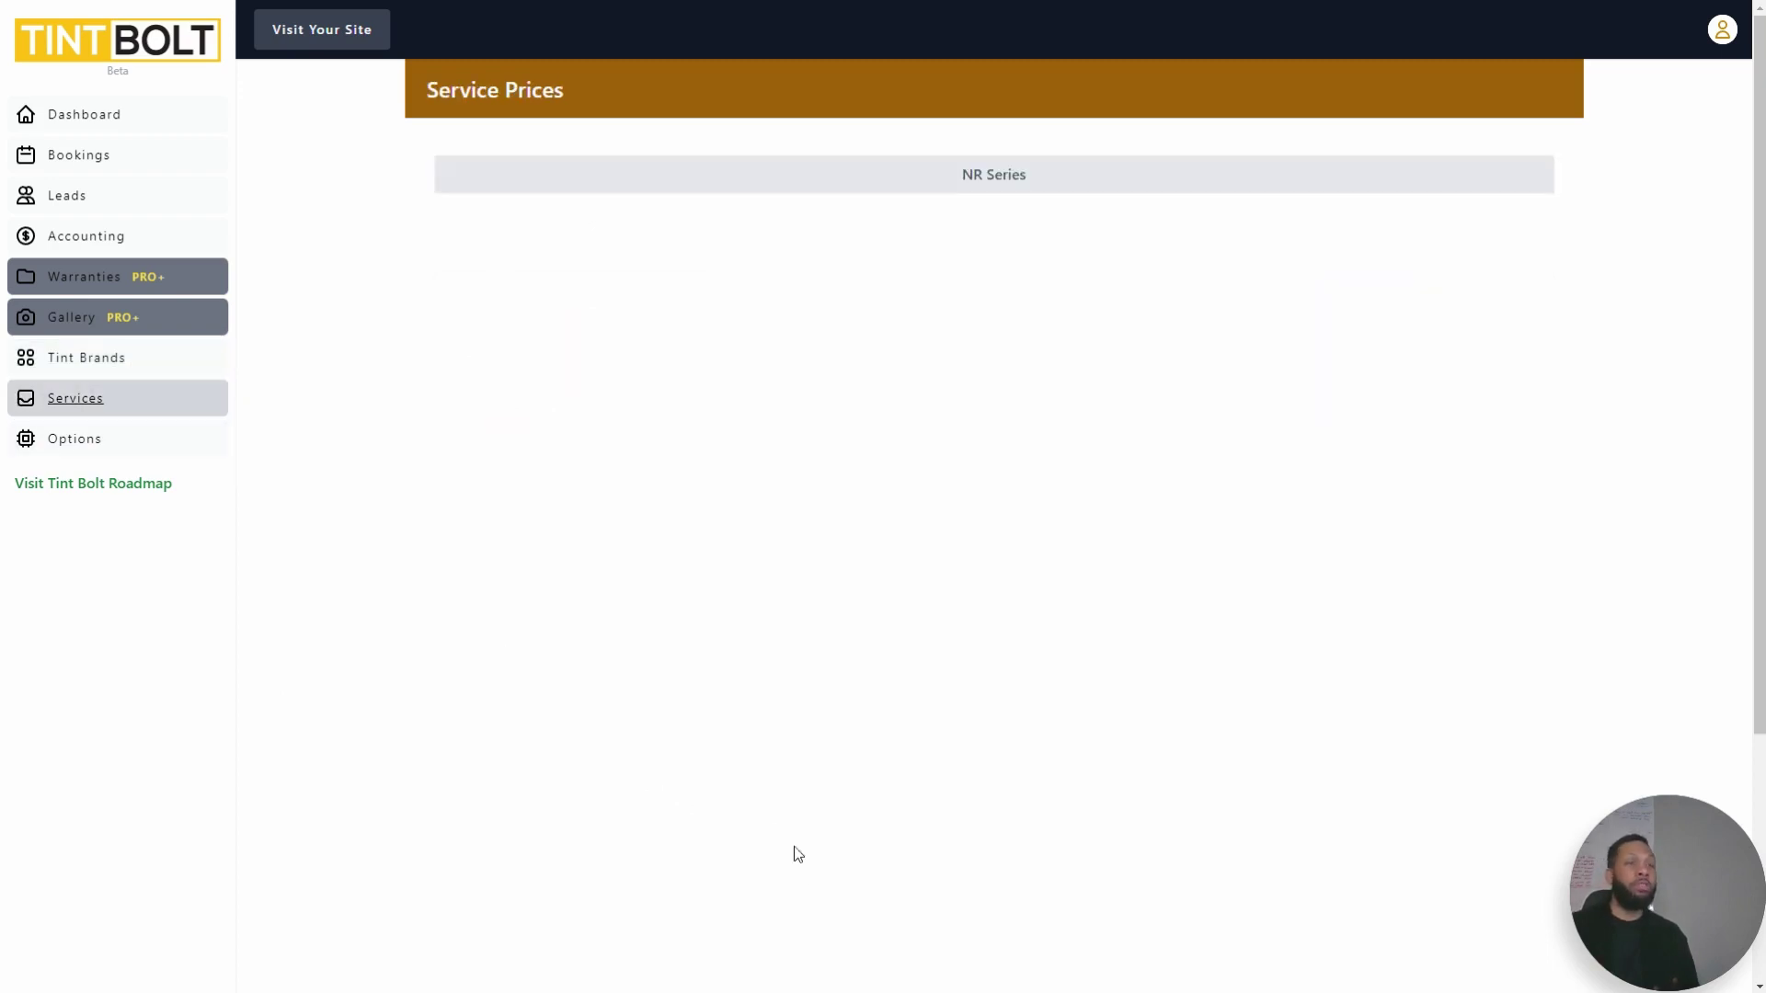
{"action": "left_click", "coordinate": [660, 185]}
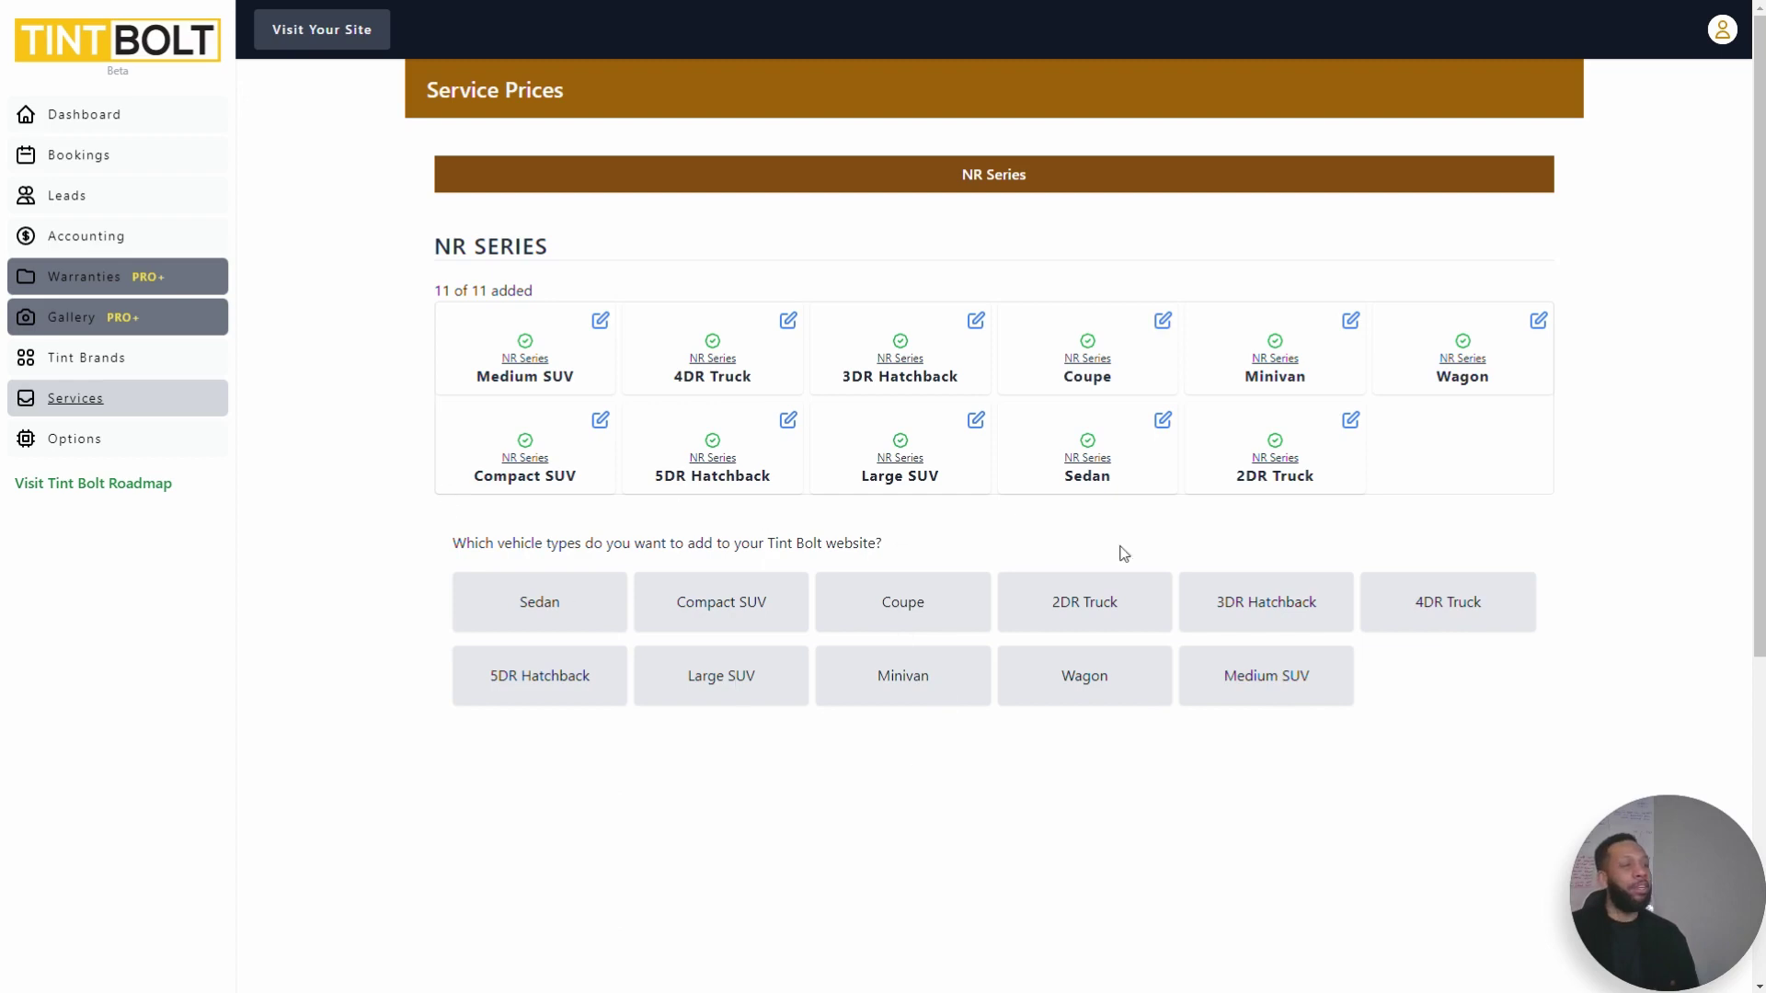
{"action": "left_click", "coordinate": [599, 321]}
{"action": "scroll", "coordinate": [822, 731], "scroll_direction": "down", "scroll_amount": 2}
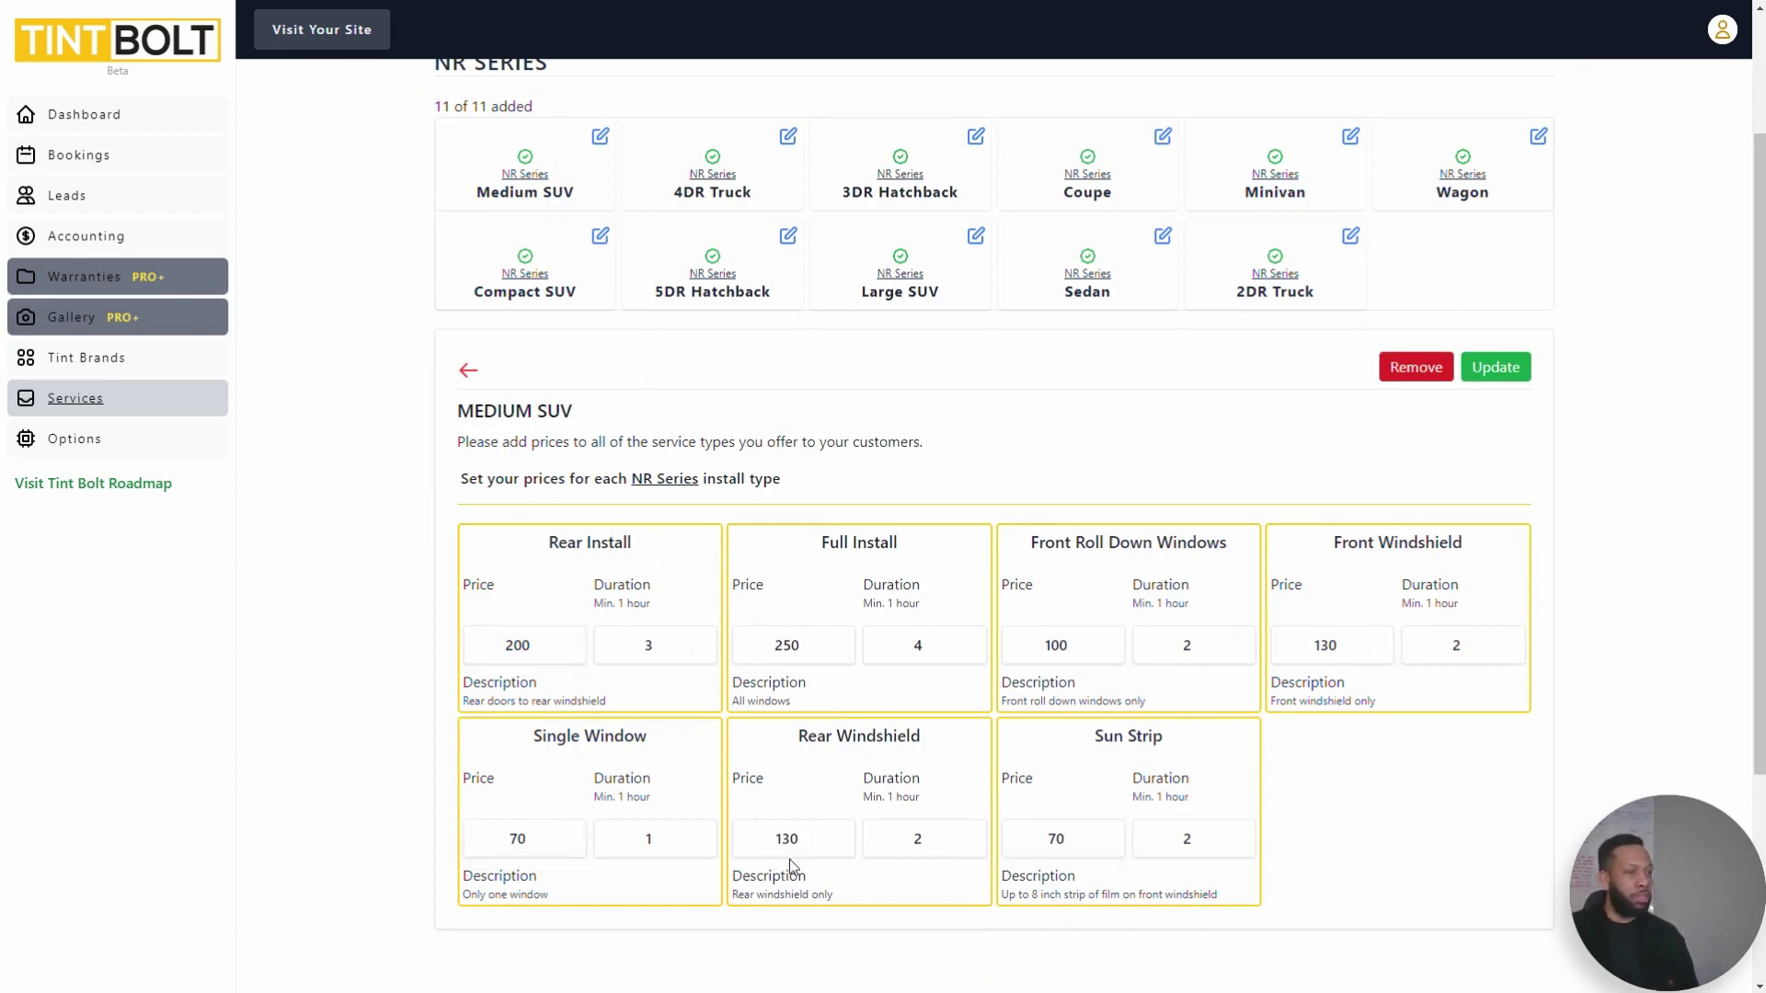
{"action": "scroll", "coordinate": [789, 859], "scroll_direction": "up", "scroll_amount": 1}
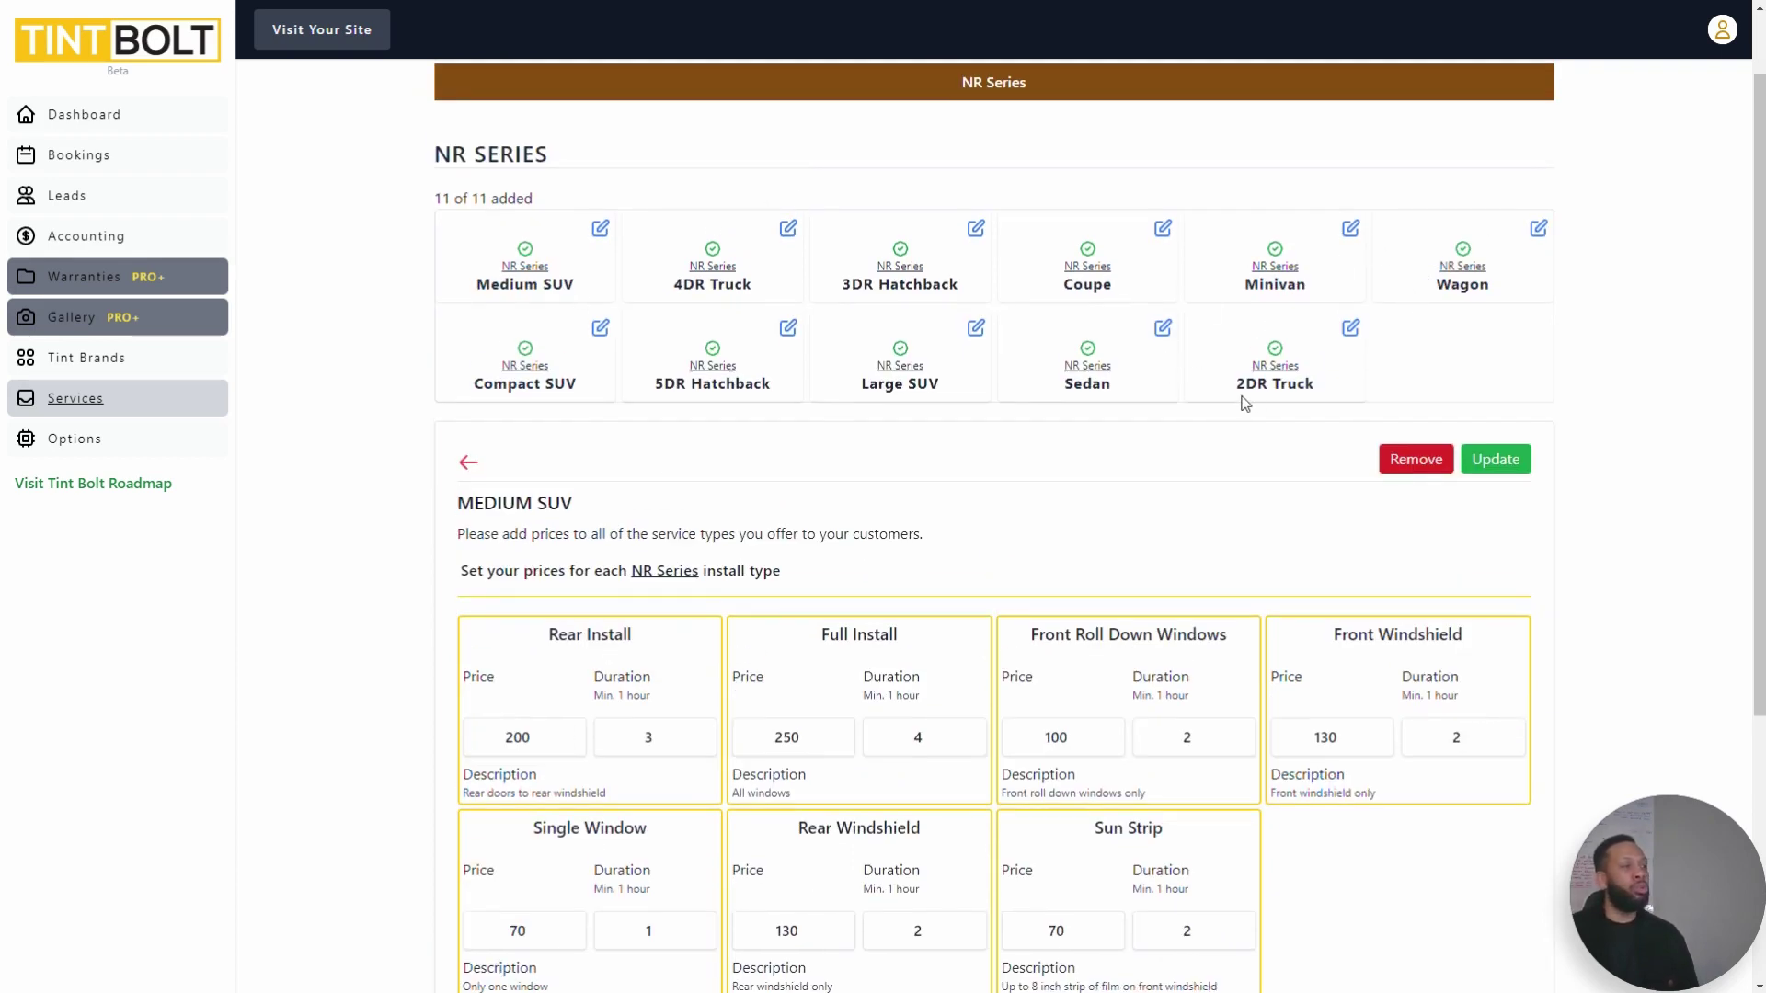
{"action": "scroll", "coordinate": [793, 650], "scroll_direction": "down", "scroll_amount": 2}
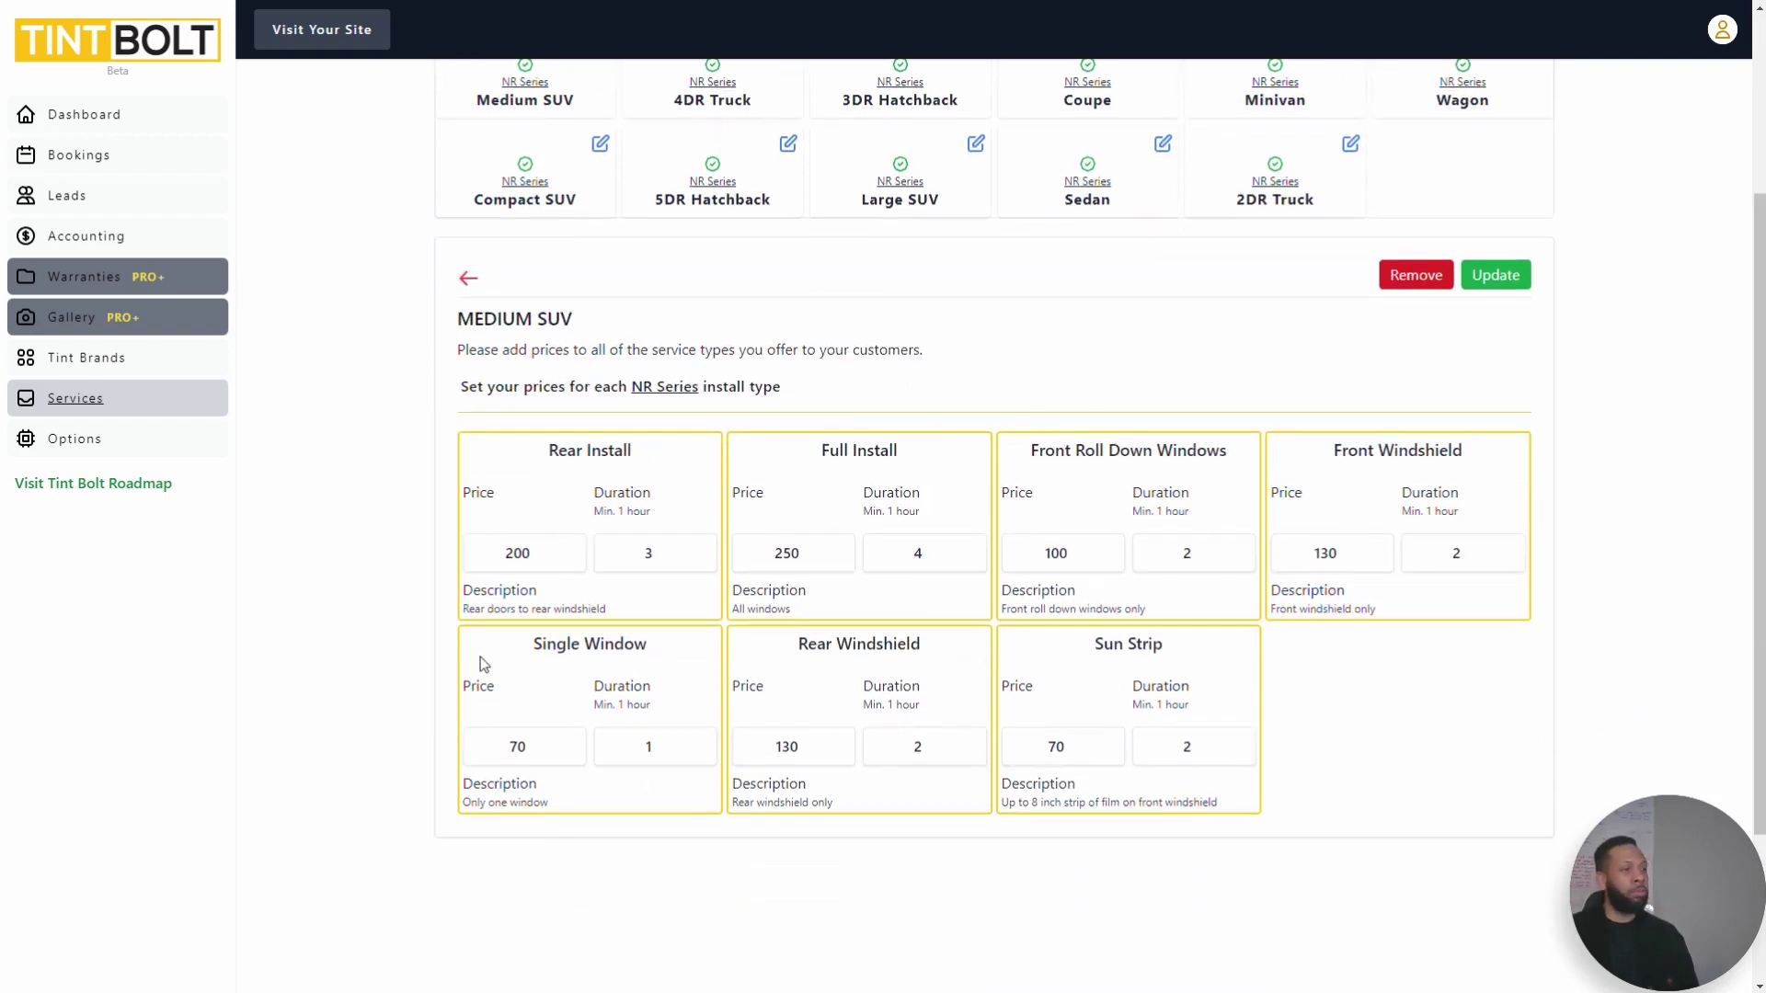
{"action": "scroll", "coordinate": [136, 367], "scroll_direction": "up", "scroll_amount": 2}
{"action": "scroll", "coordinate": [331, 43], "scroll_direction": "up", "scroll_amount": 1}
Step: Preview a Sedan quote with Full Install and Sun Strip on the customer site, then return to the service prices
{"action": "left_click", "coordinate": [331, 42]}
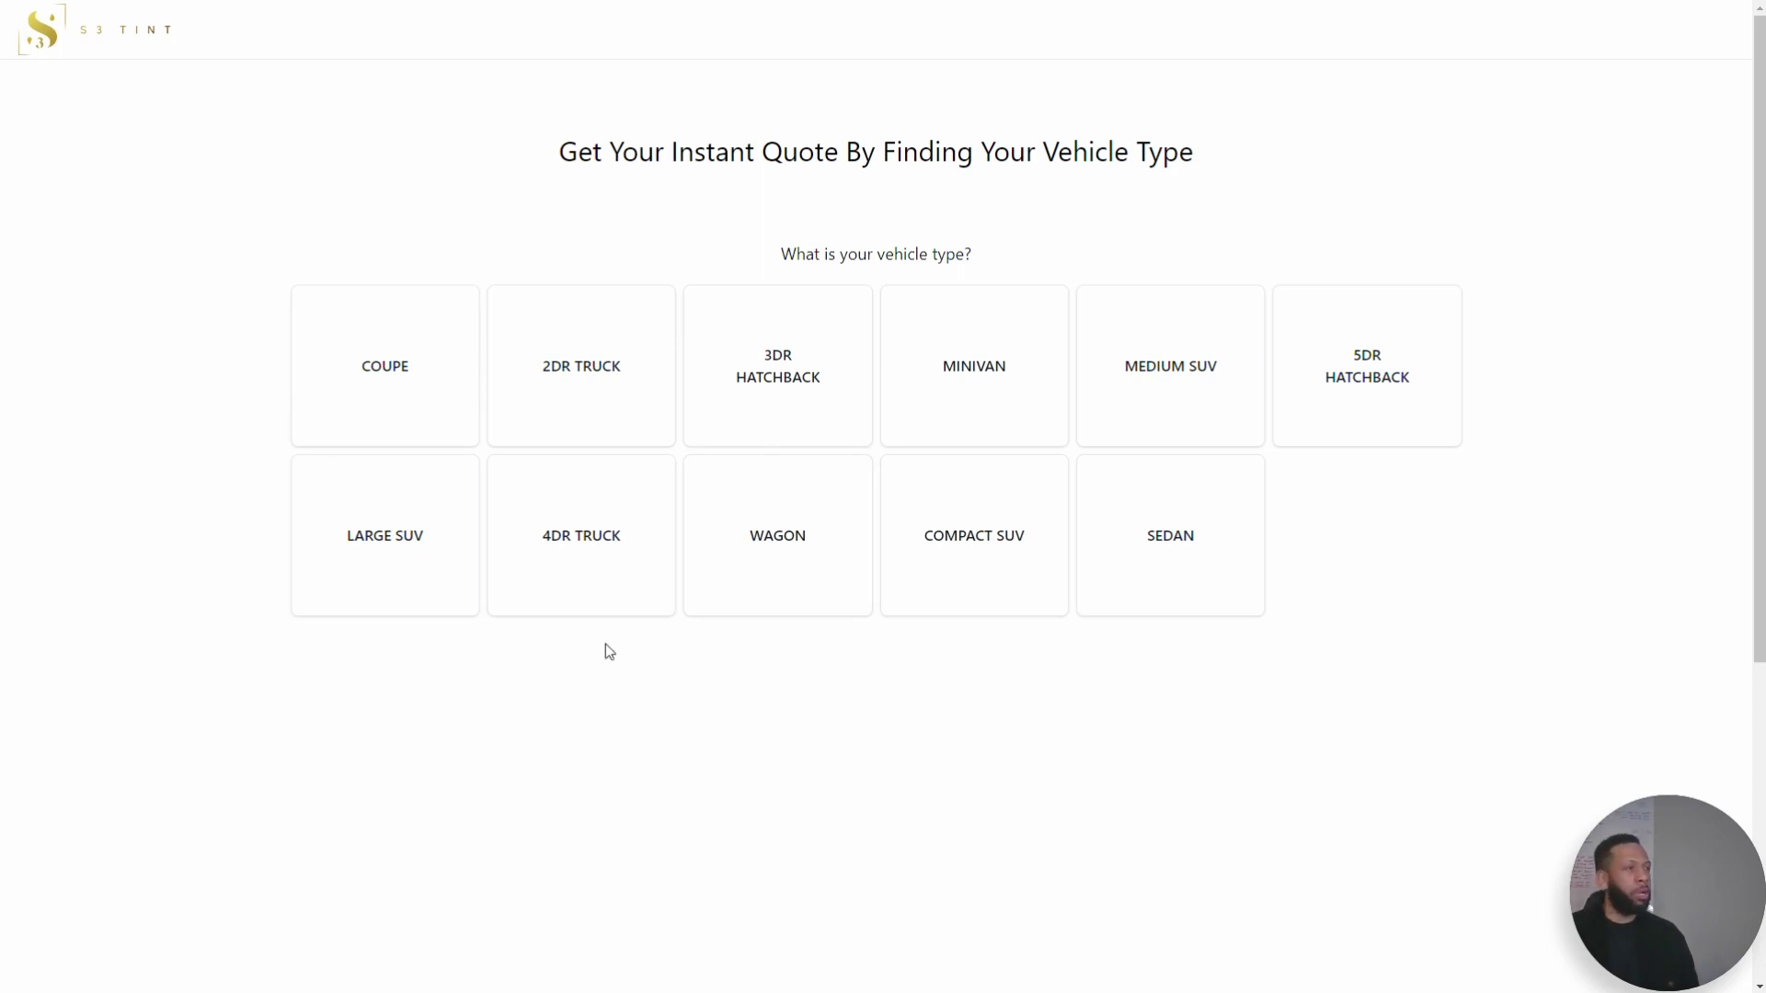
{"action": "left_click", "coordinate": [1177, 585]}
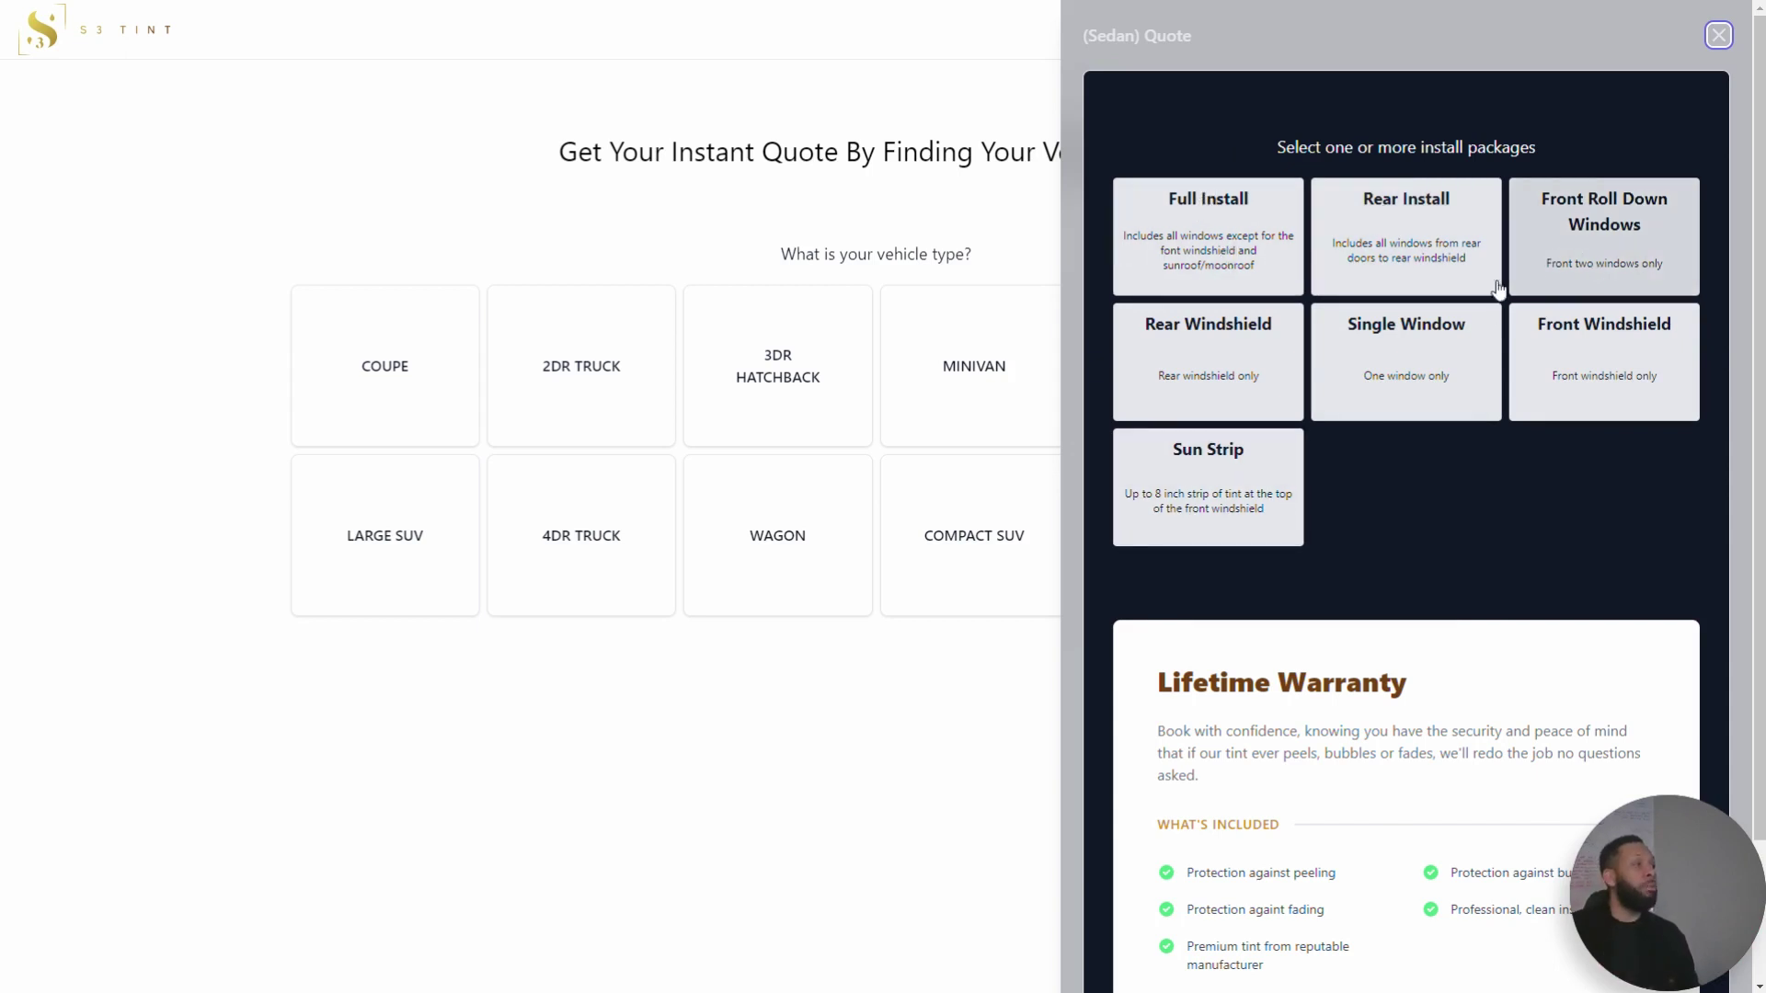
{"action": "left_click", "coordinate": [1188, 228]}
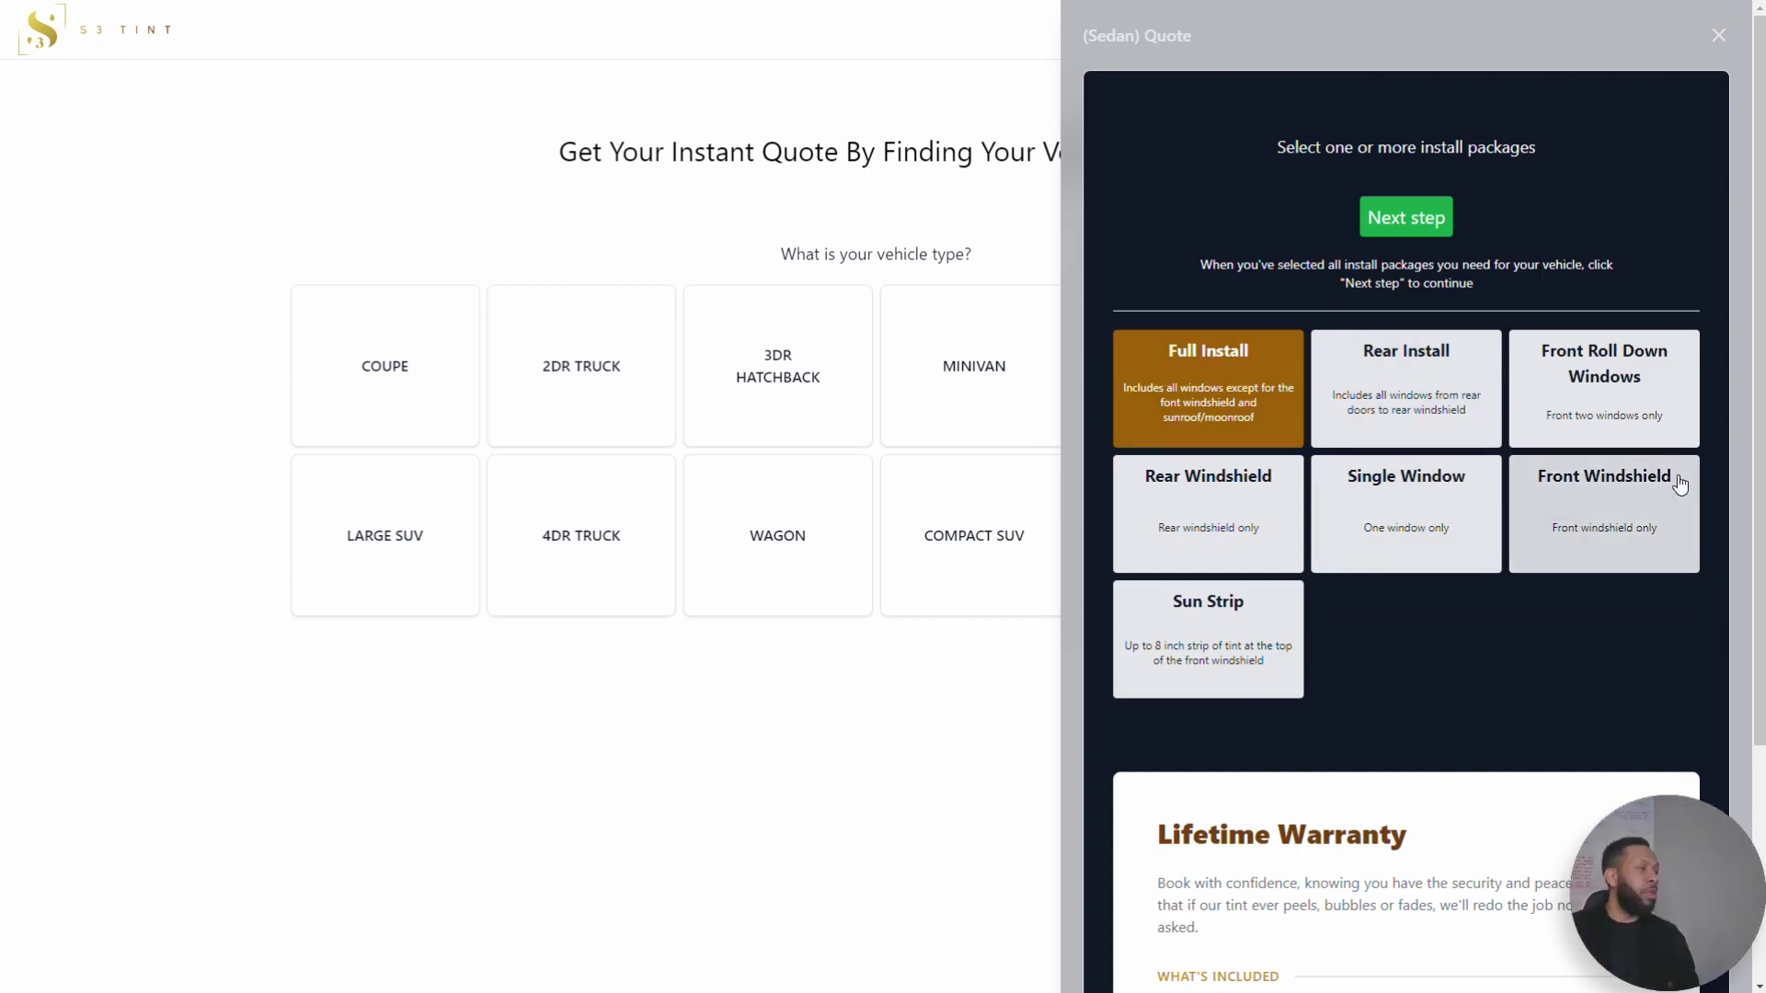
{"action": "left_click", "coordinate": [1278, 655]}
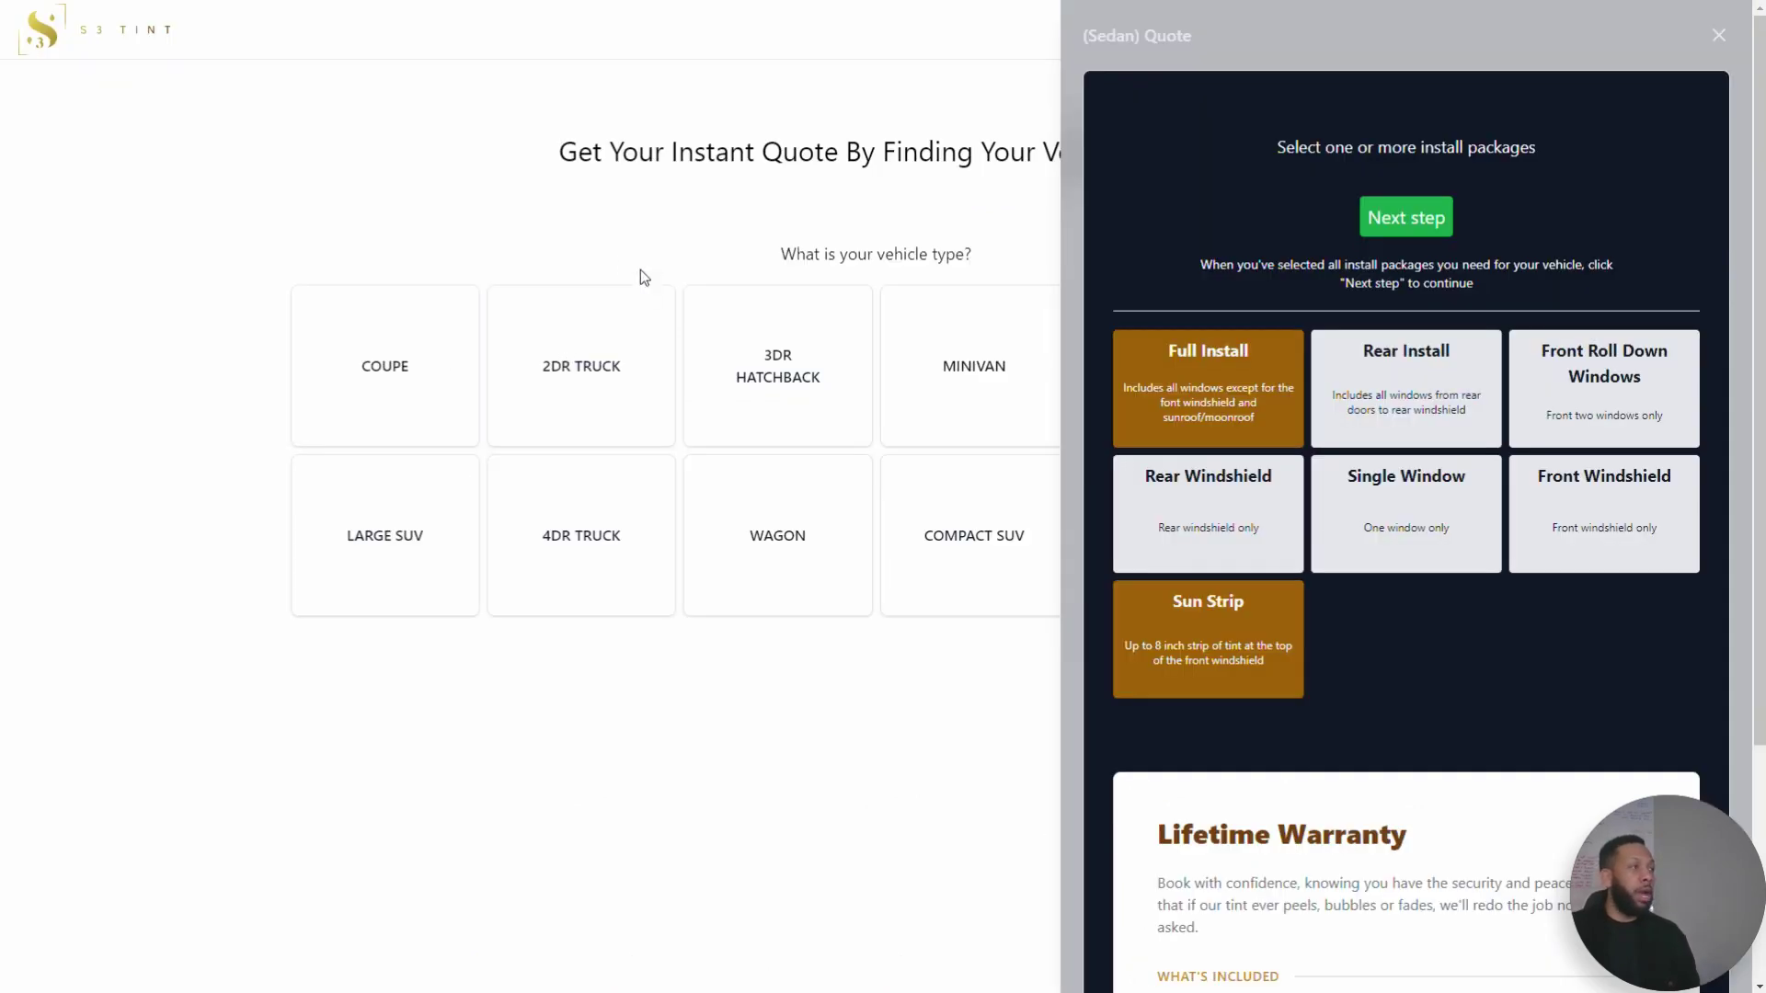
{"action": "key", "text": "Escape"}
{"action": "key", "text": "super+Tab"}
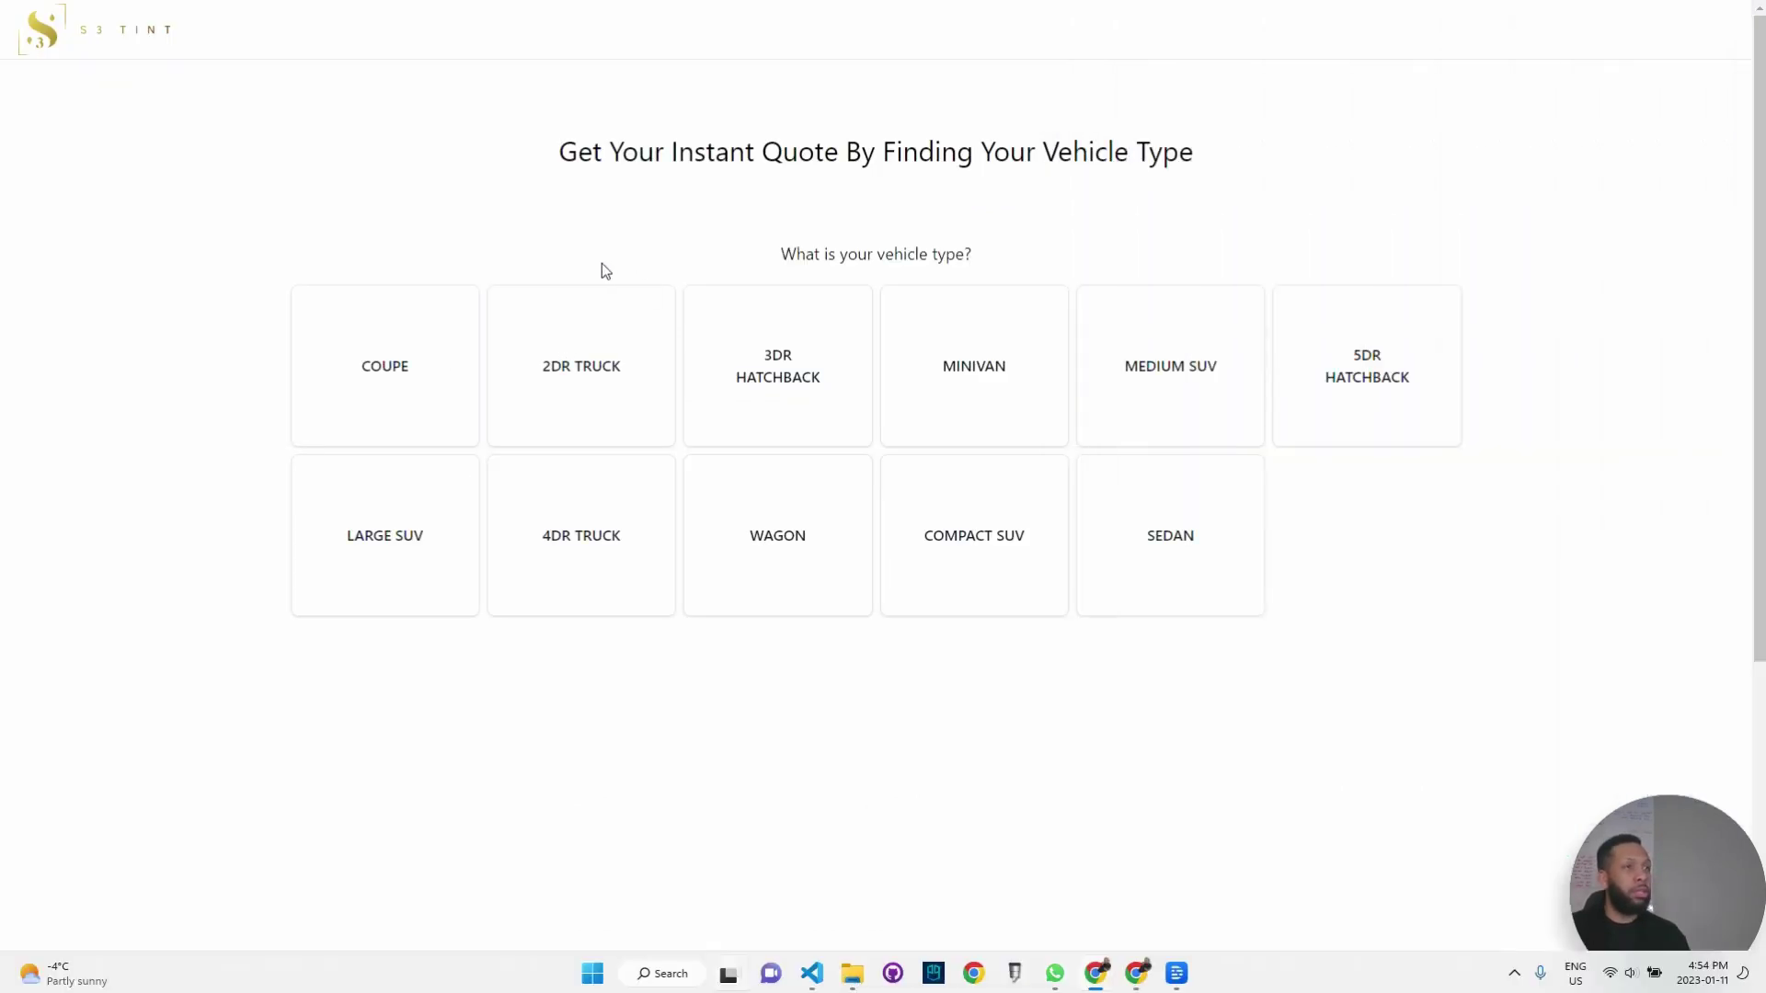
{"action": "left_click", "coordinate": [560, 208]}
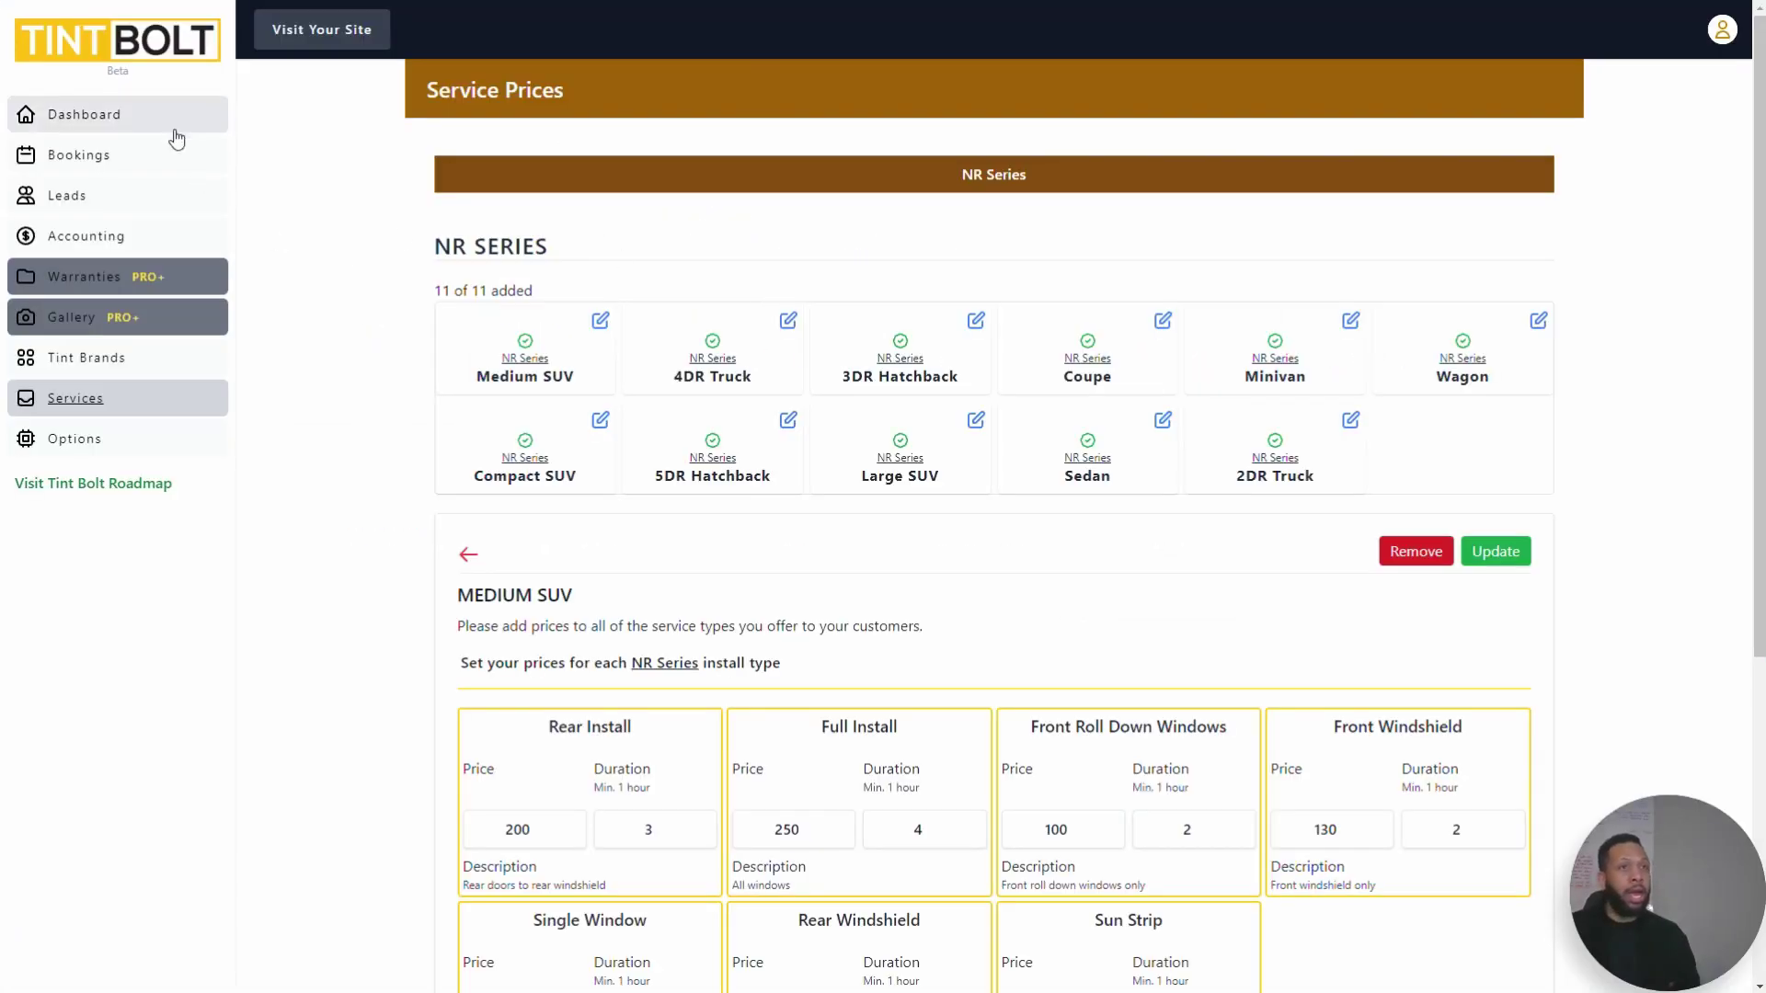
Step: Add Avery Dennison's NR Pro 05 film to the site and close the brand window
{"action": "left_click", "coordinate": [120, 364]}
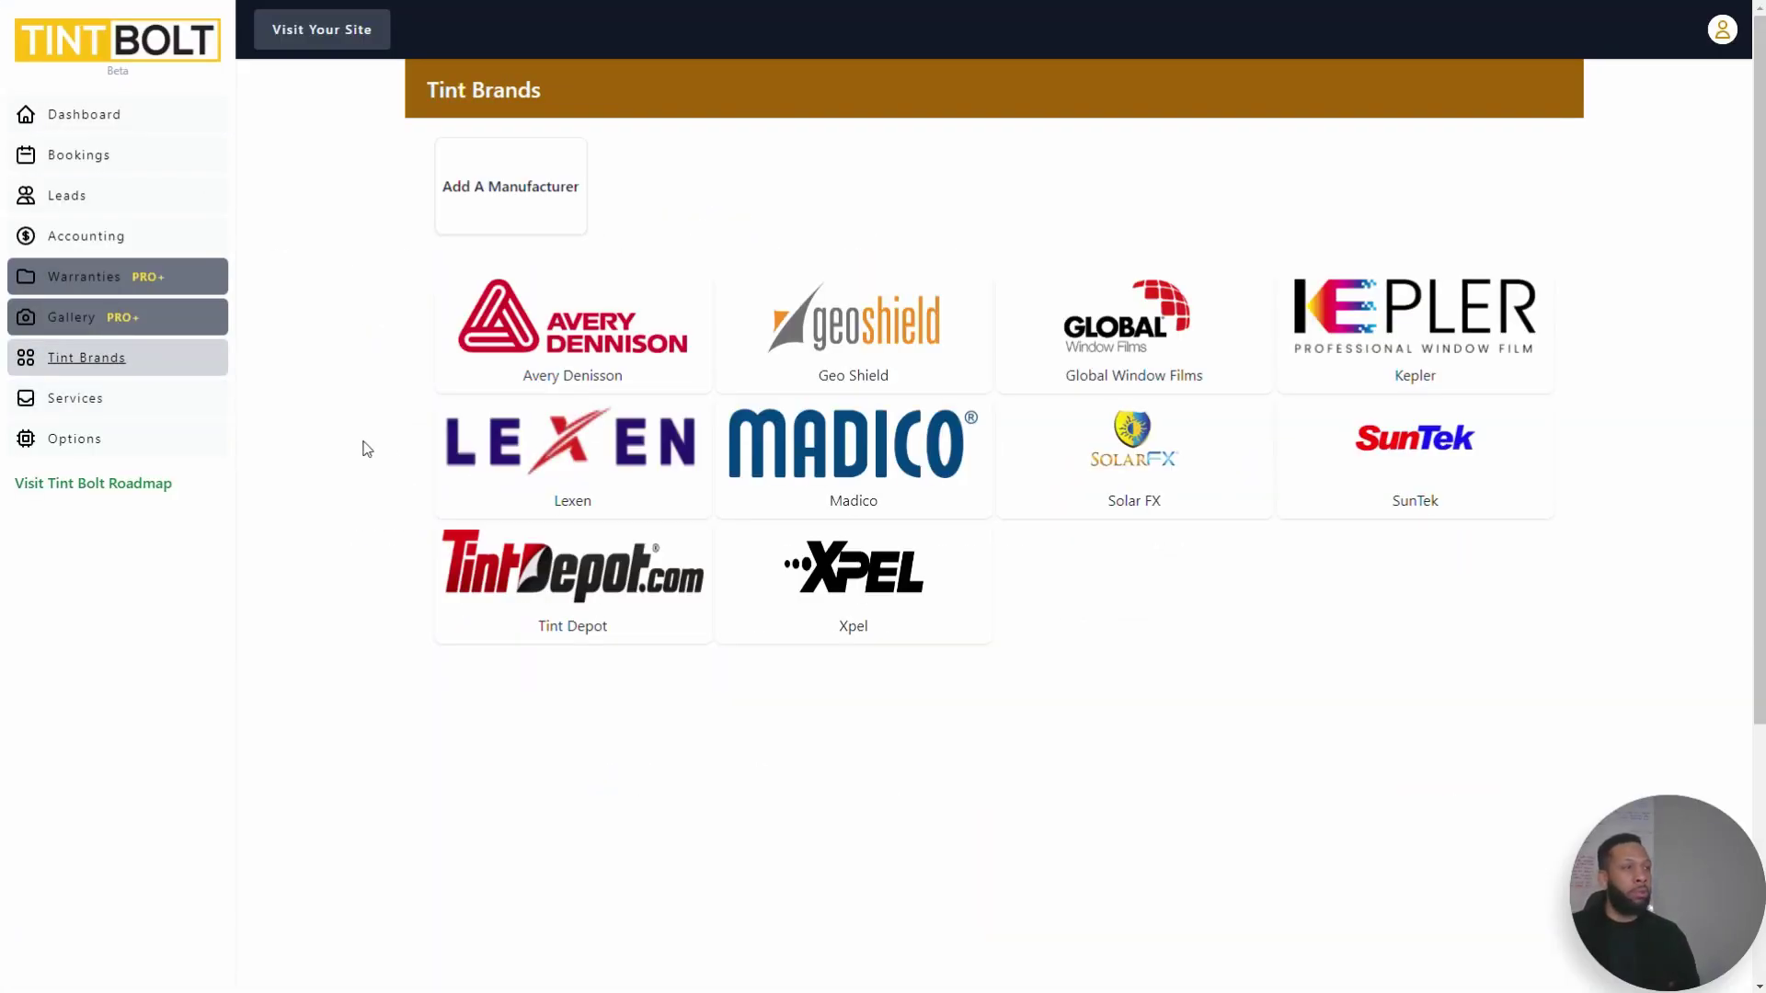
{"action": "left_click", "coordinate": [570, 331]}
{"action": "left_click", "coordinate": [763, 540]}
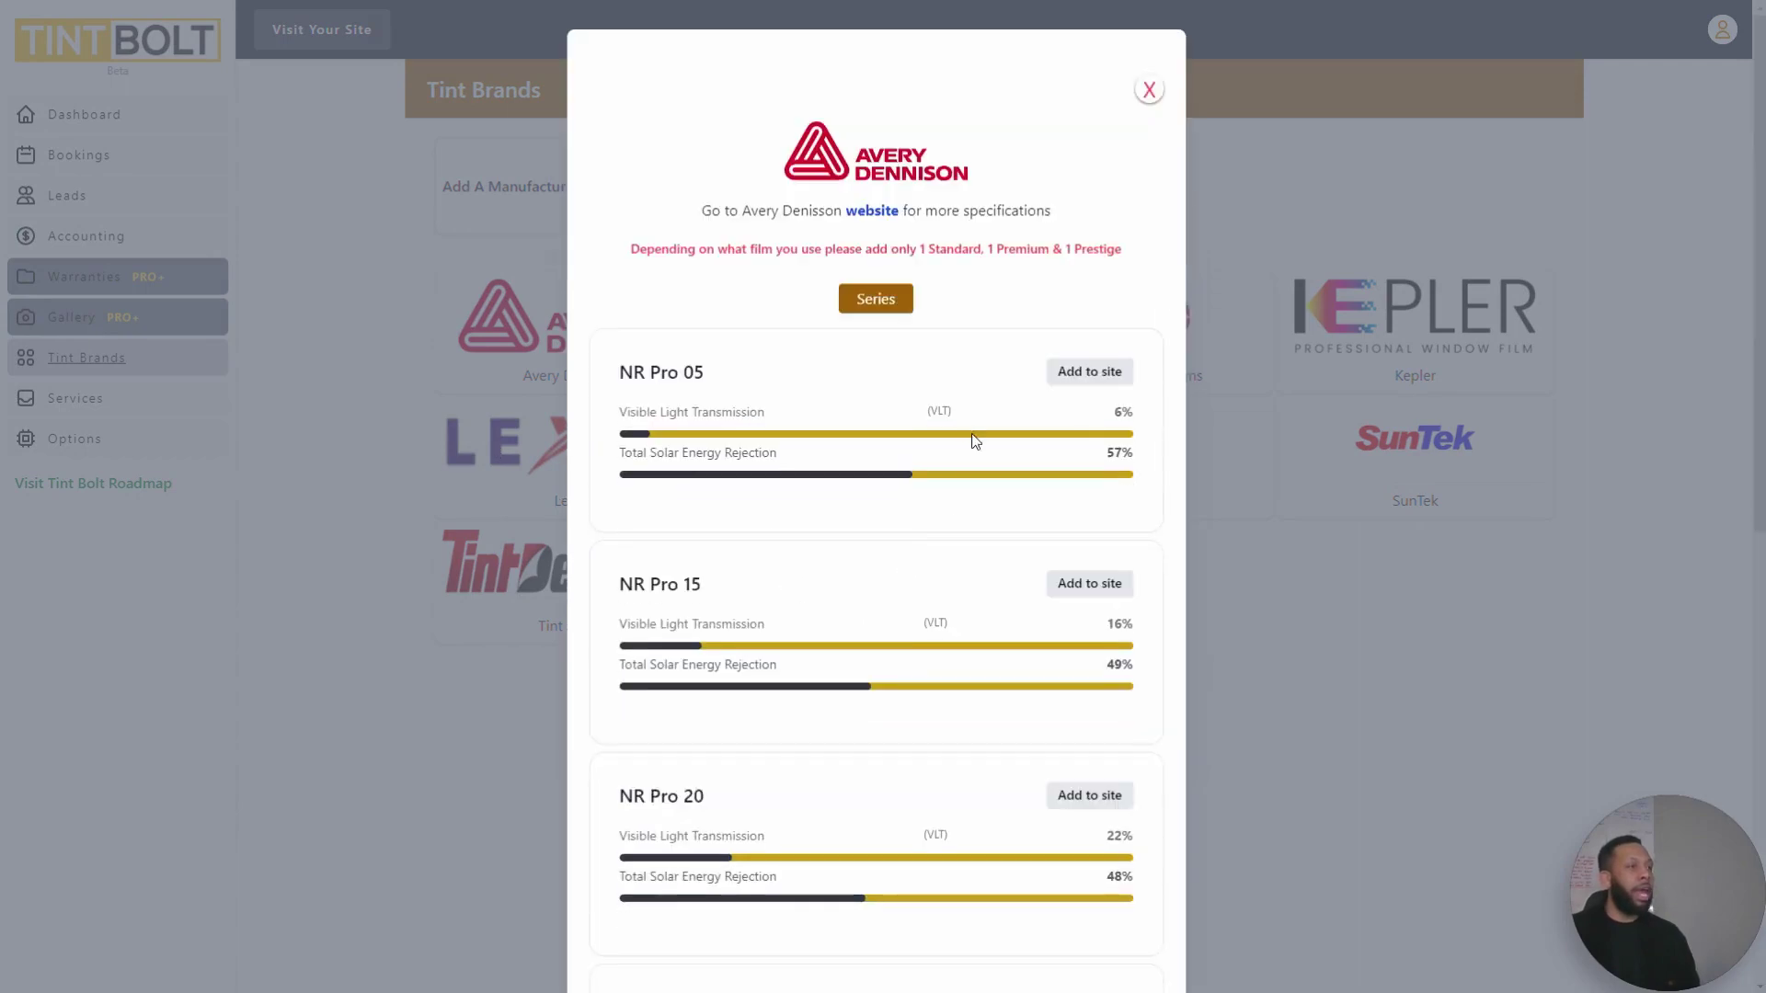
{"action": "left_click", "coordinate": [1093, 377]}
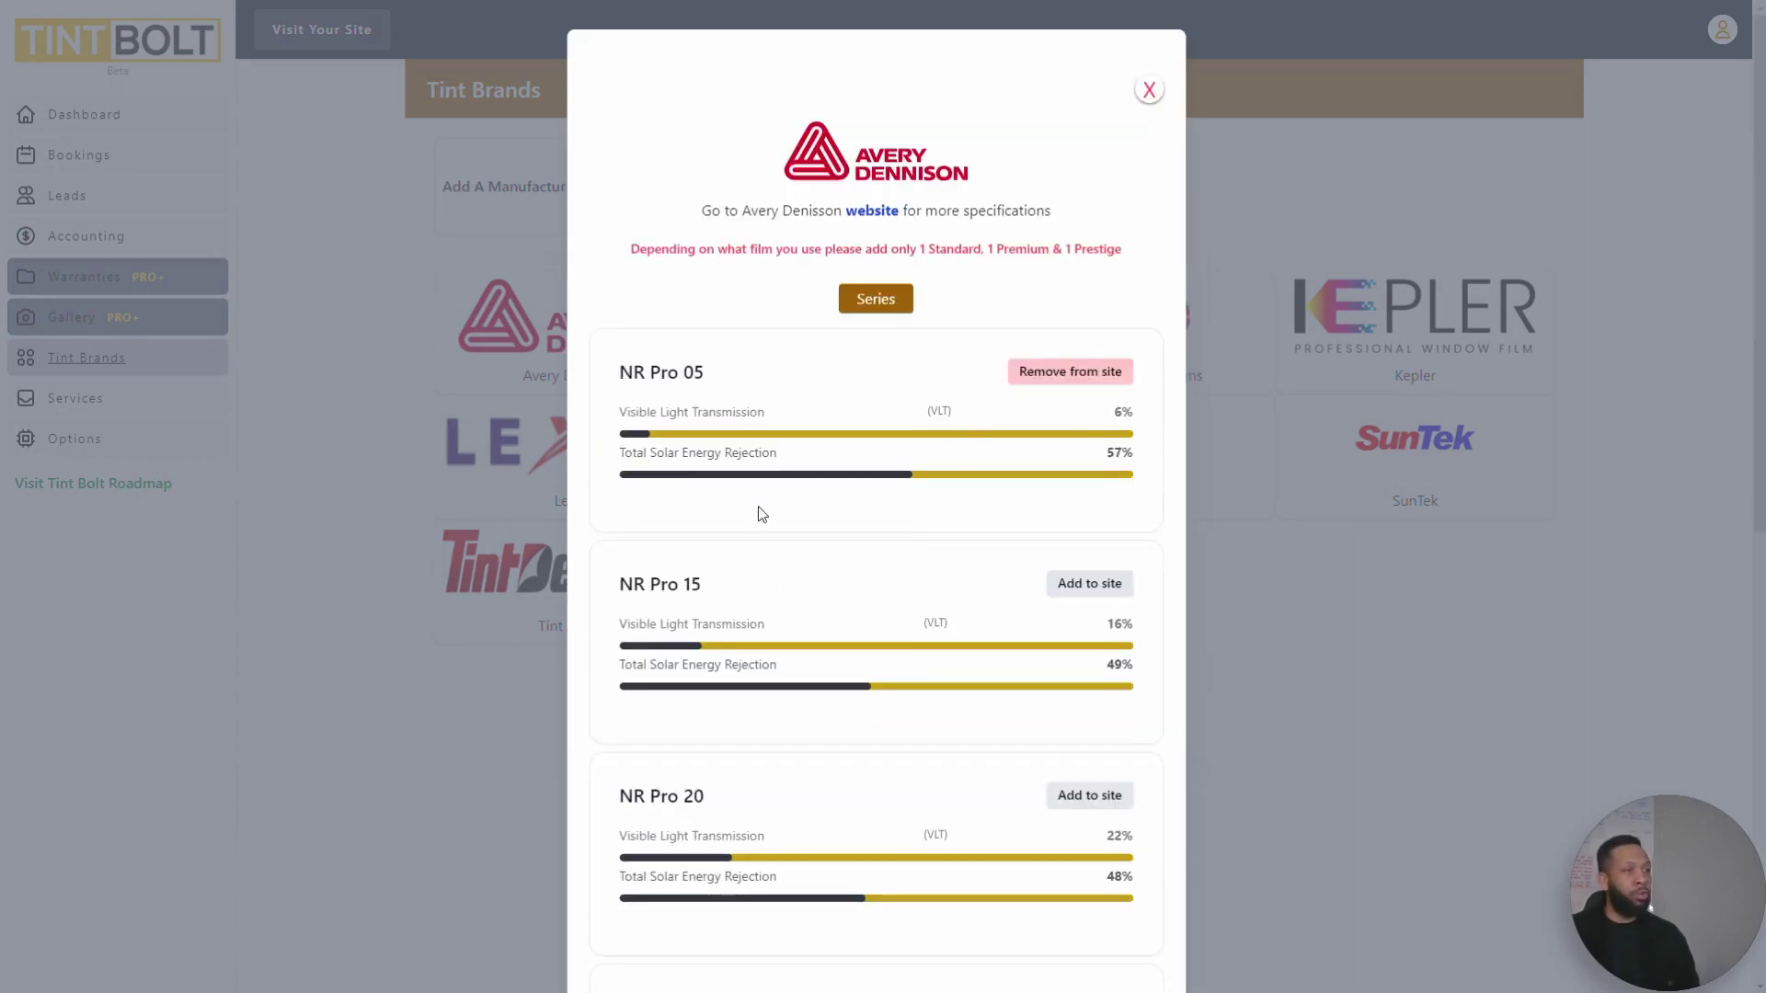
{"action": "left_click", "coordinate": [400, 312]}
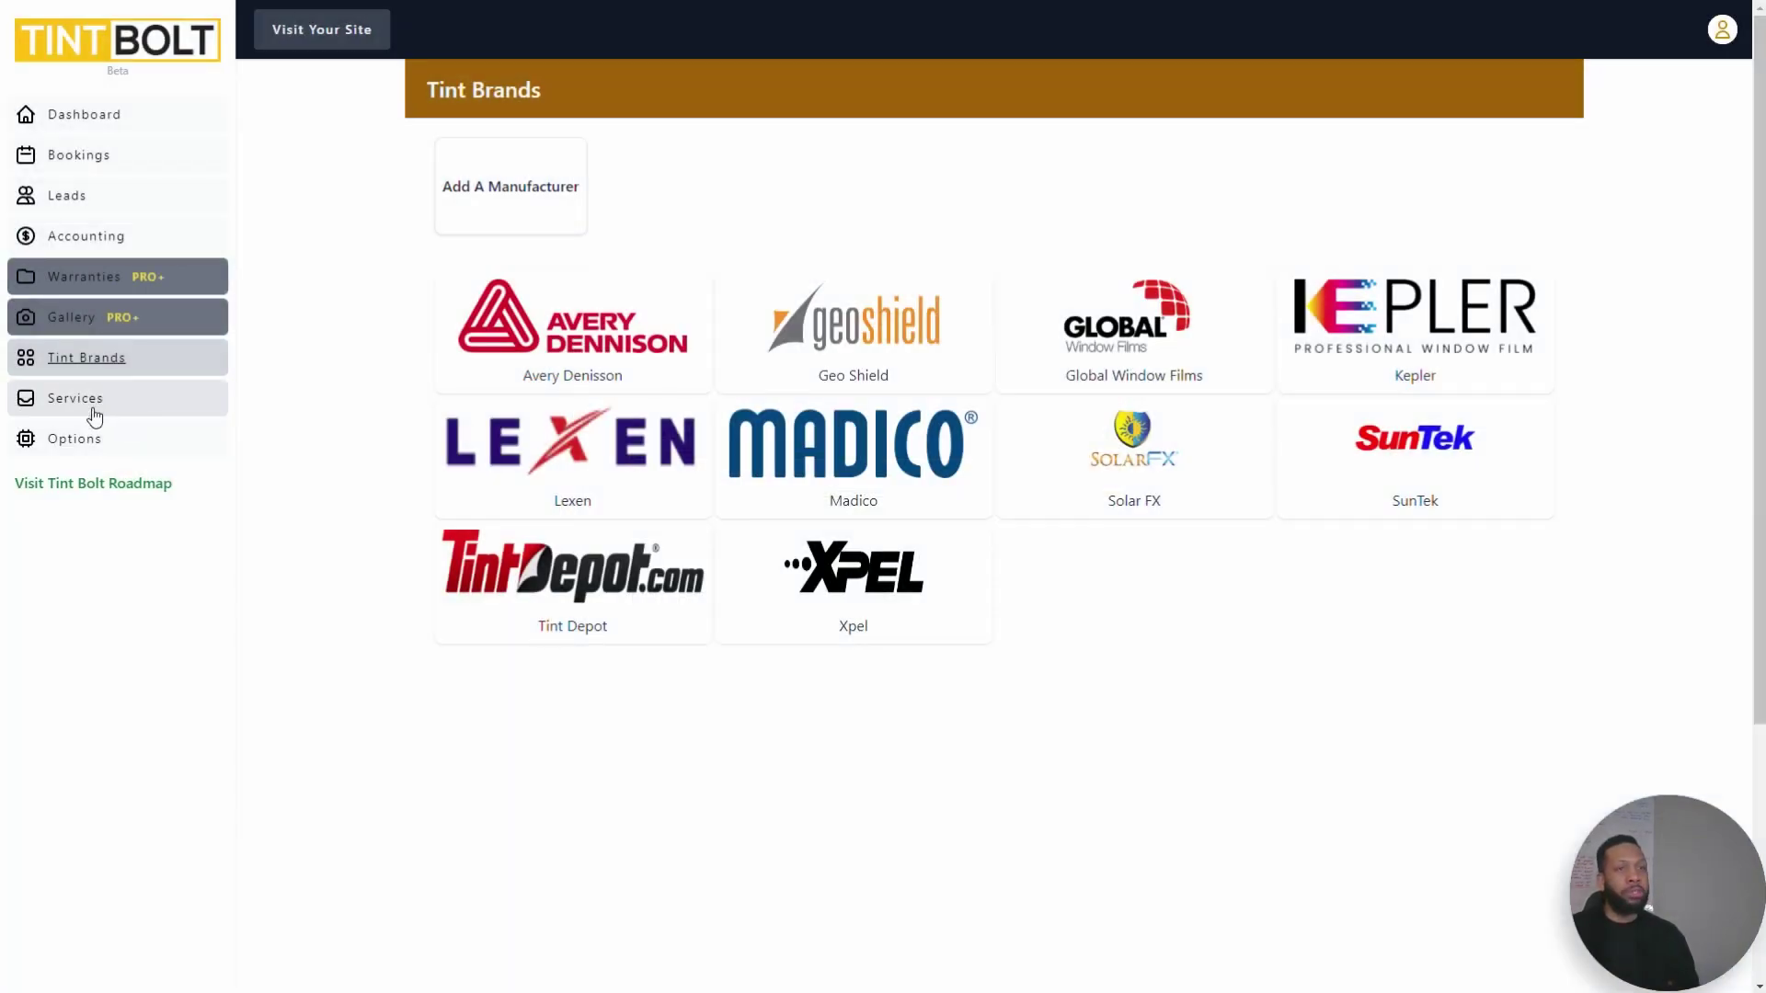
Step: Open the NR Pro service prices and add the Sedan vehicle type to the site with its default prices and durations
{"action": "left_click", "coordinate": [96, 411]}
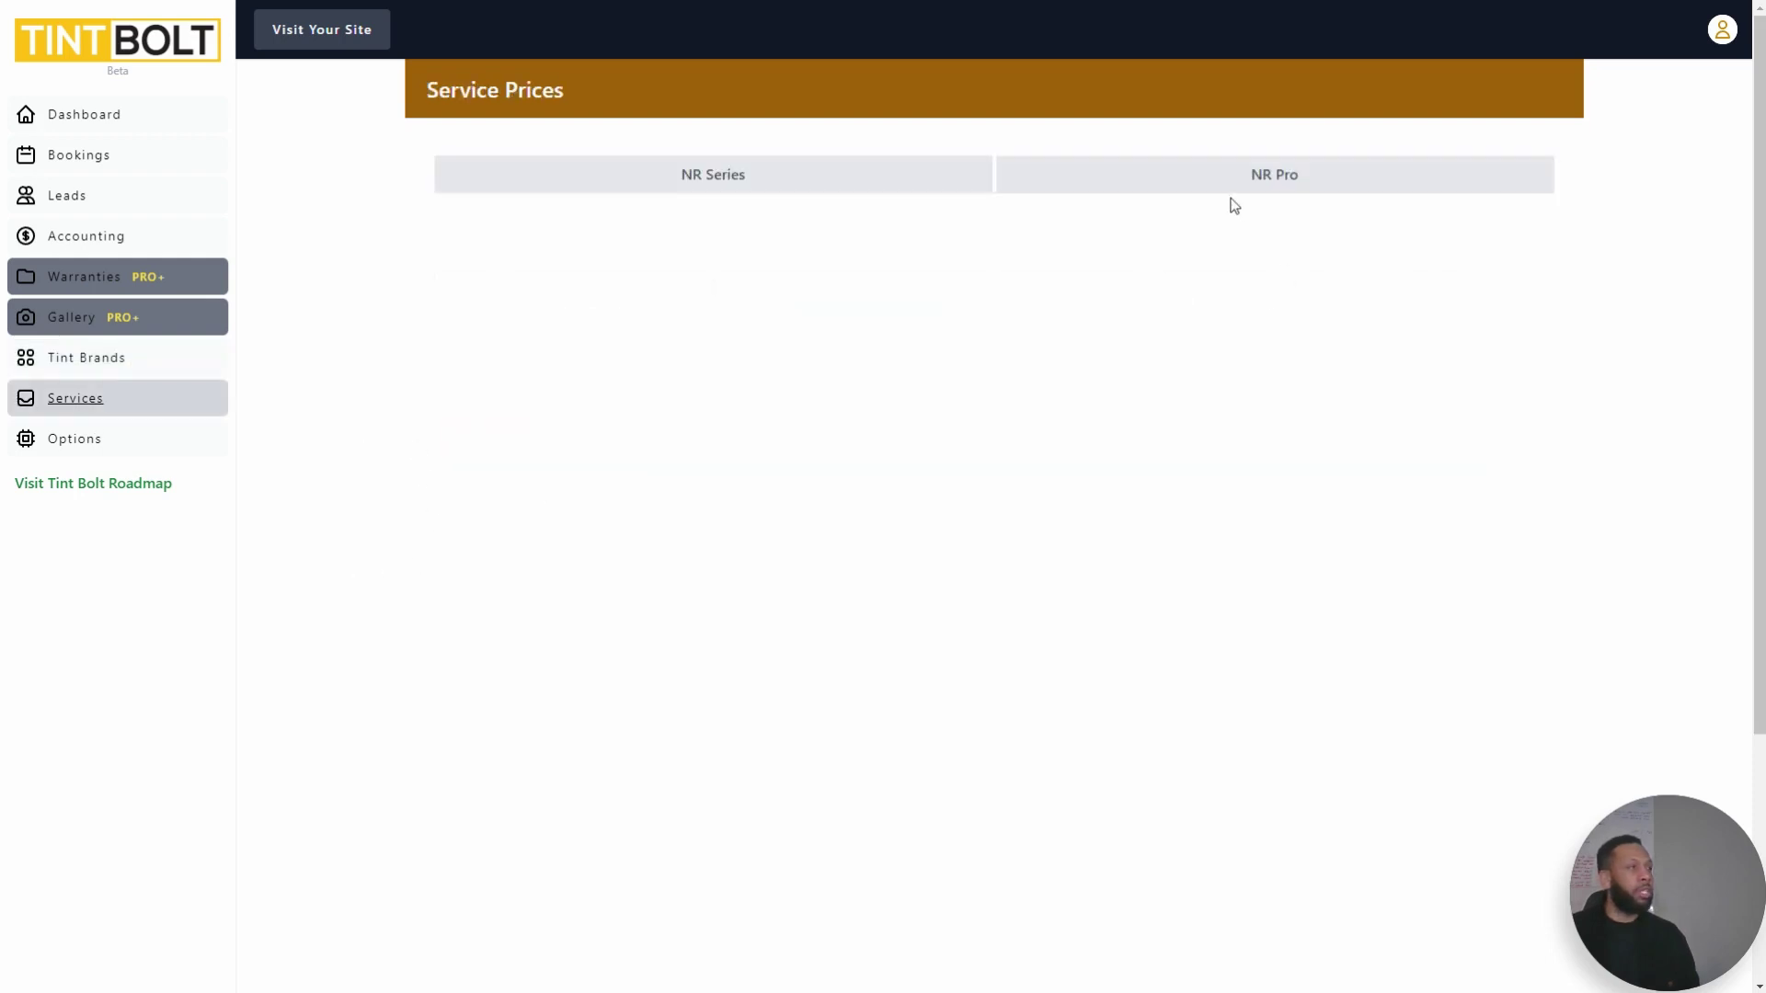
{"action": "left_click", "coordinate": [1281, 181]}
{"action": "left_click", "coordinate": [540, 378]}
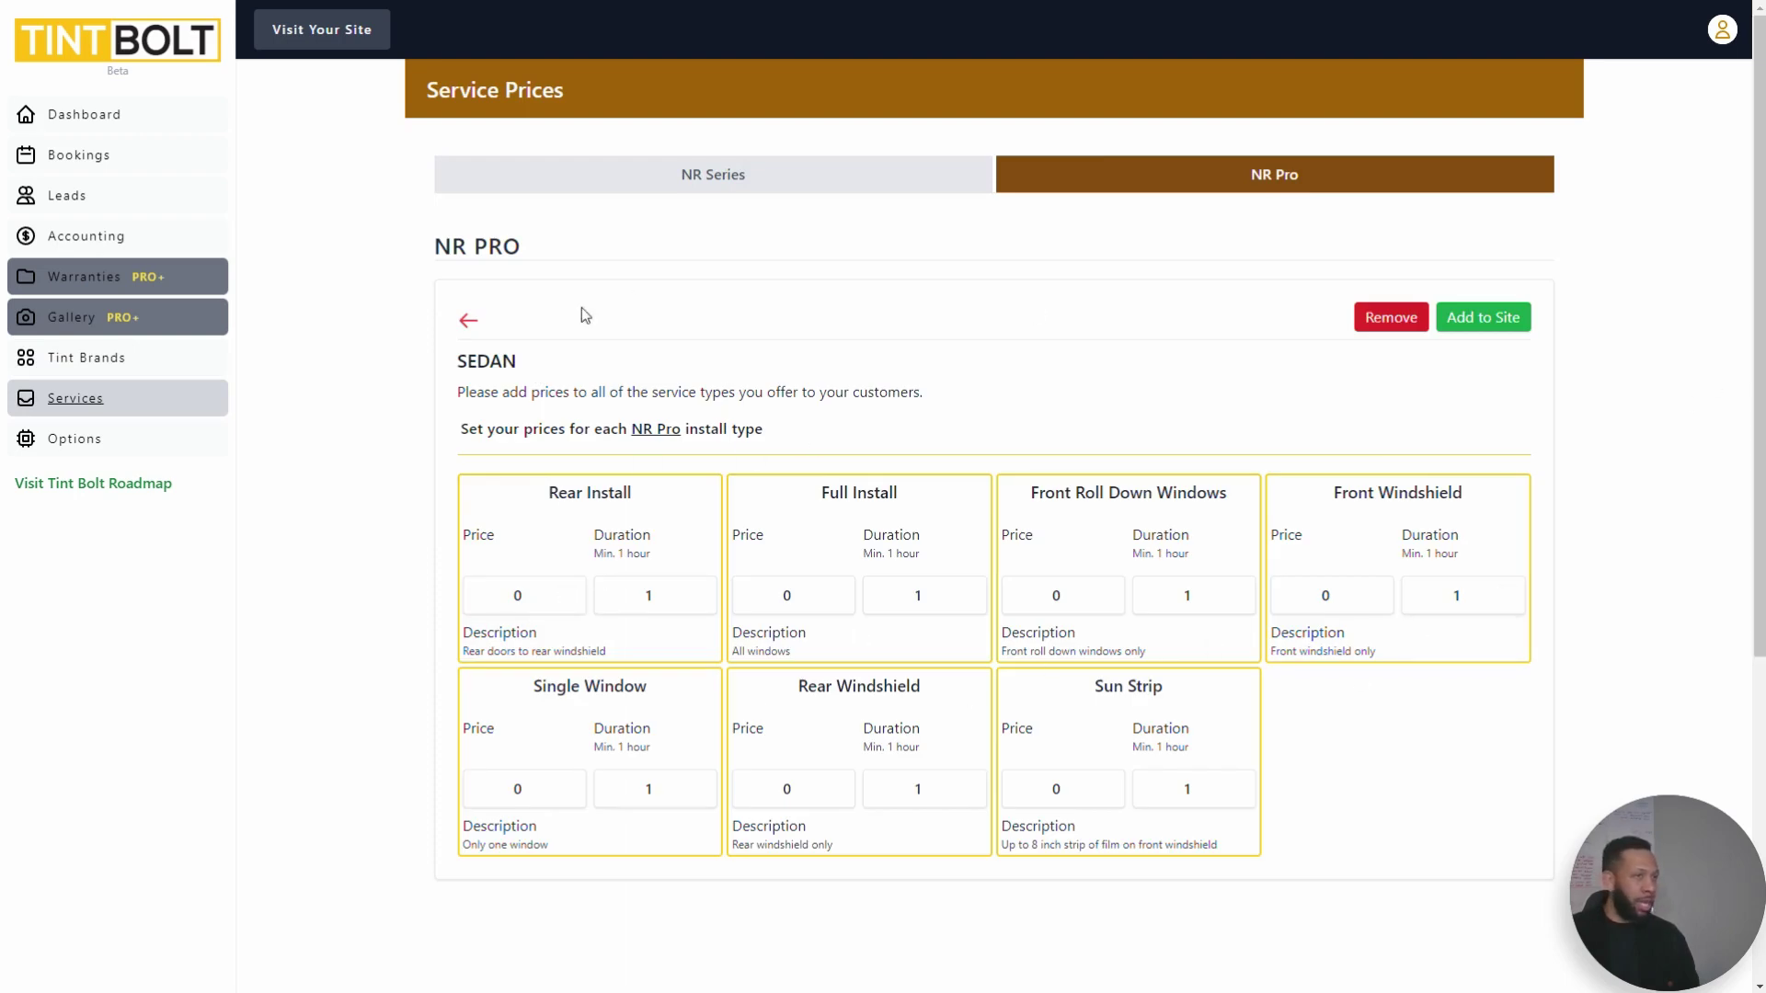
{"action": "left_click", "coordinate": [1512, 313]}
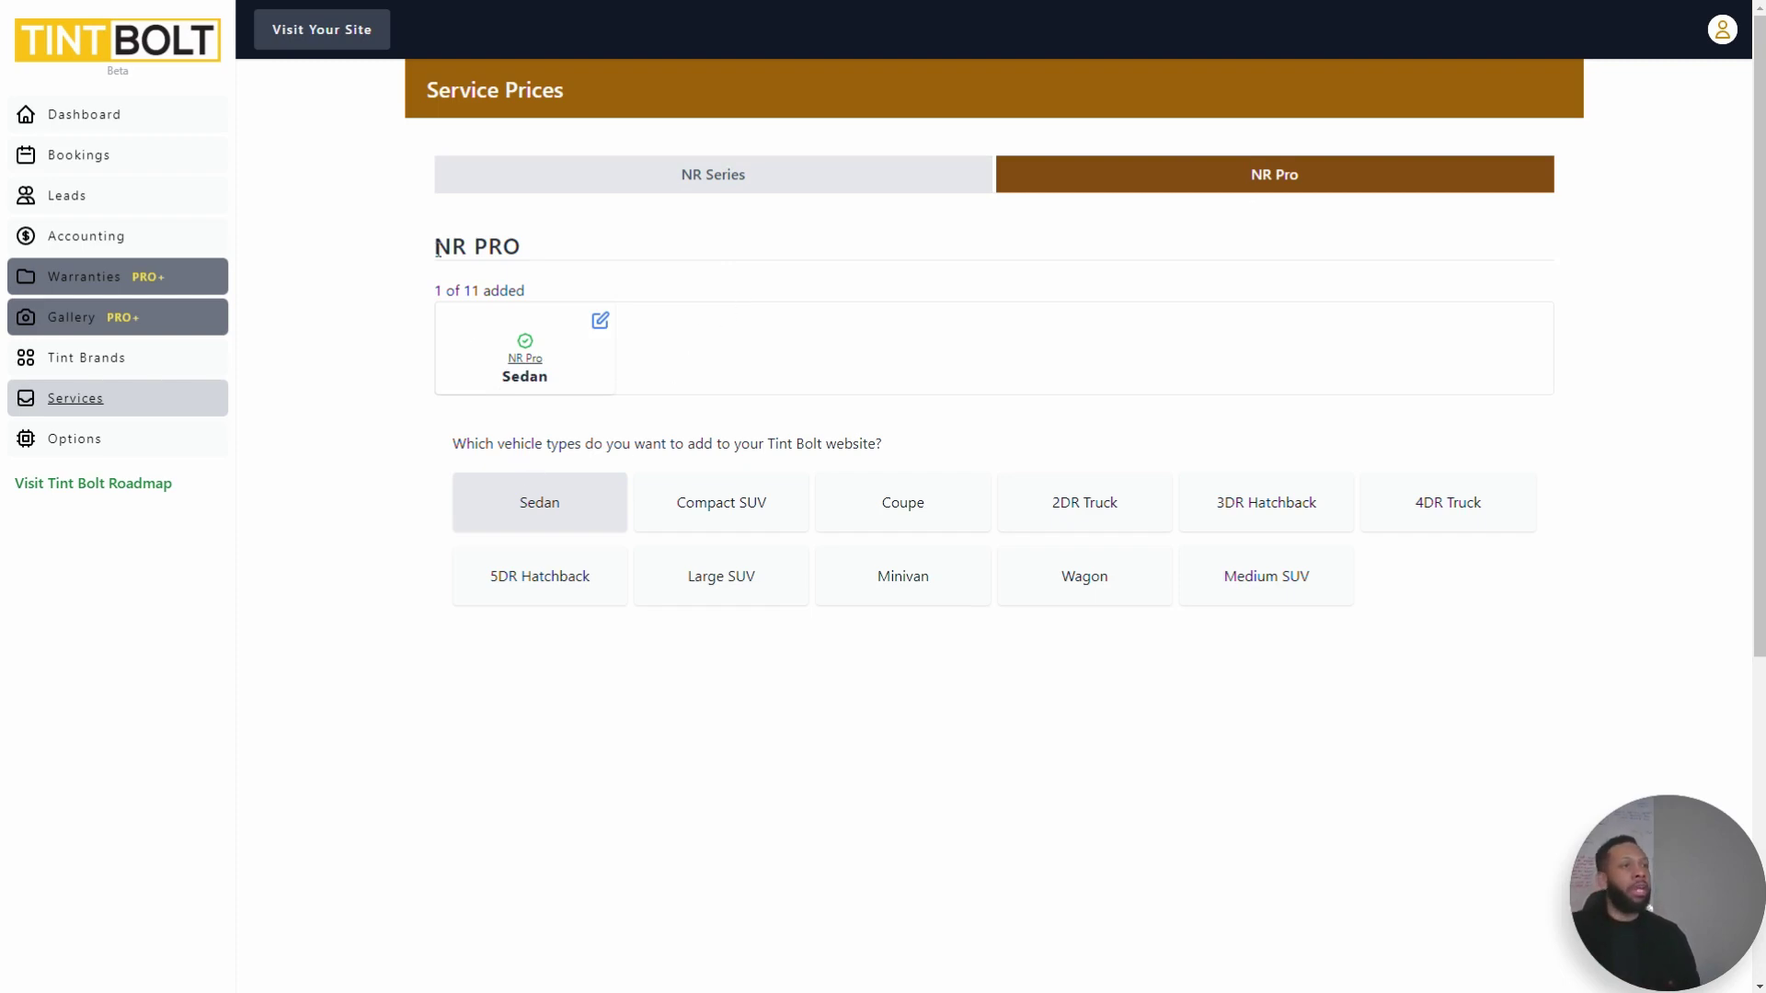
Step: Preview a Sedan quote with Premium film, Full Install and Sun Strip on the customer site, without locking in the quote
{"action": "left_click", "coordinate": [338, 46]}
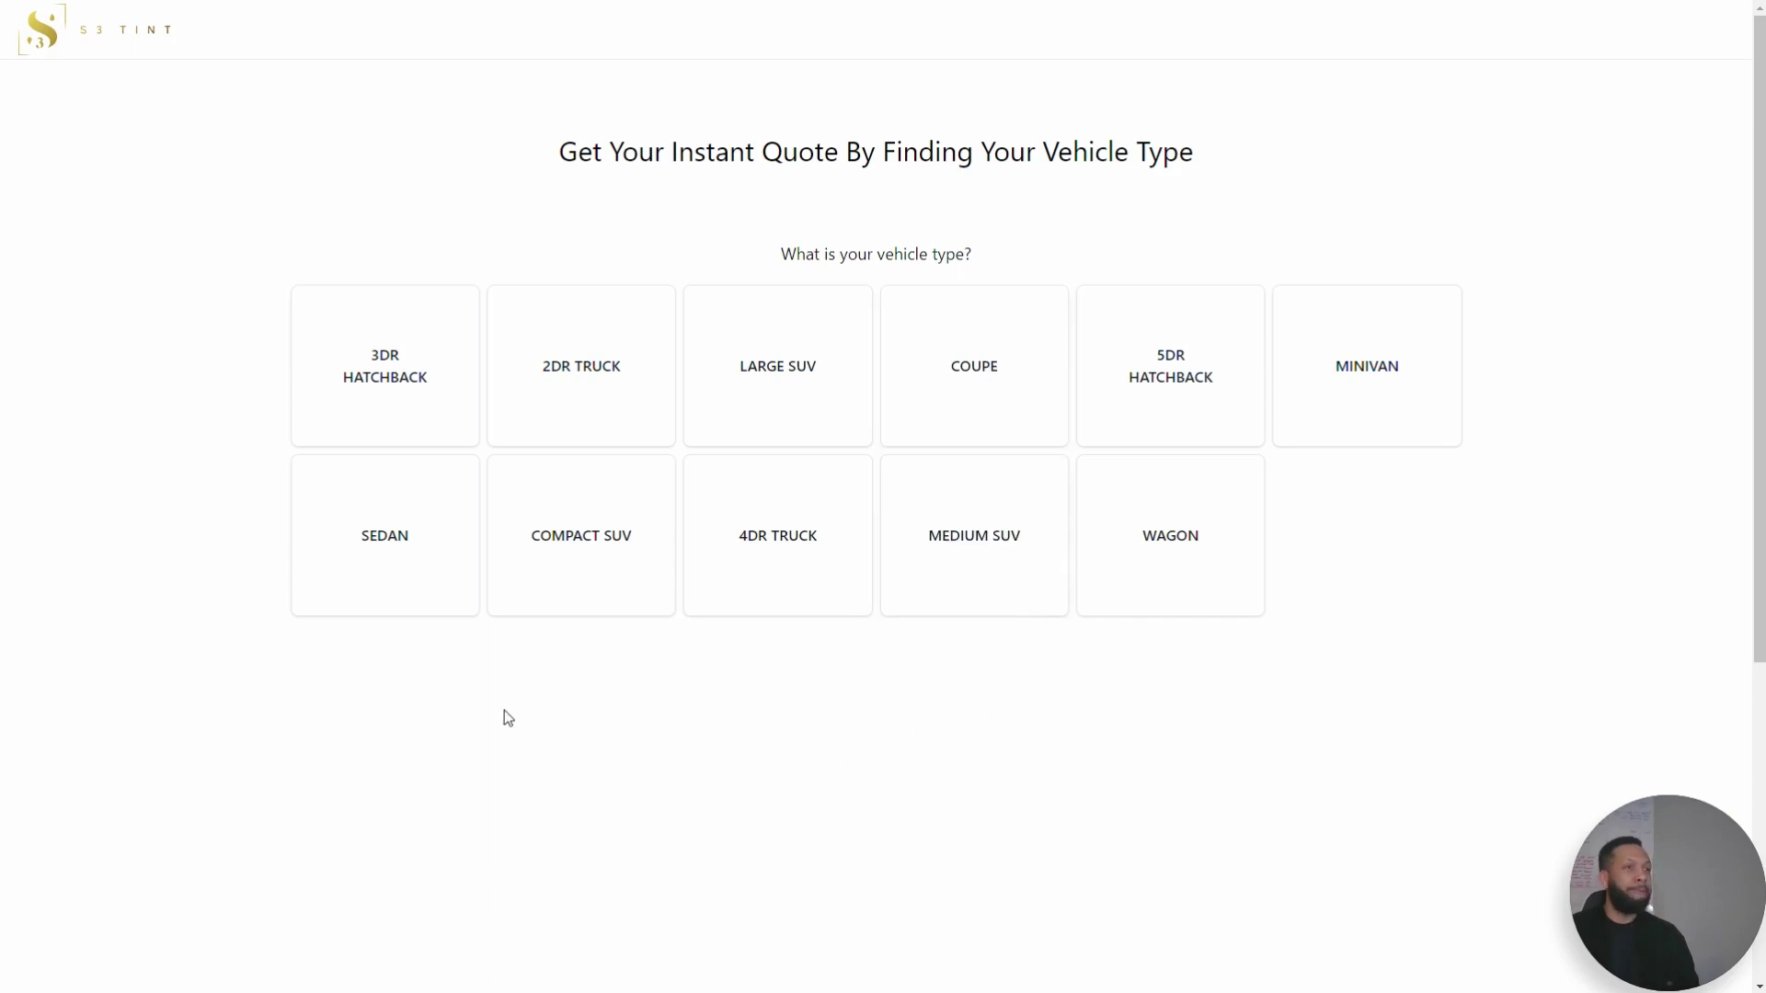
{"action": "left_click", "coordinate": [398, 570]}
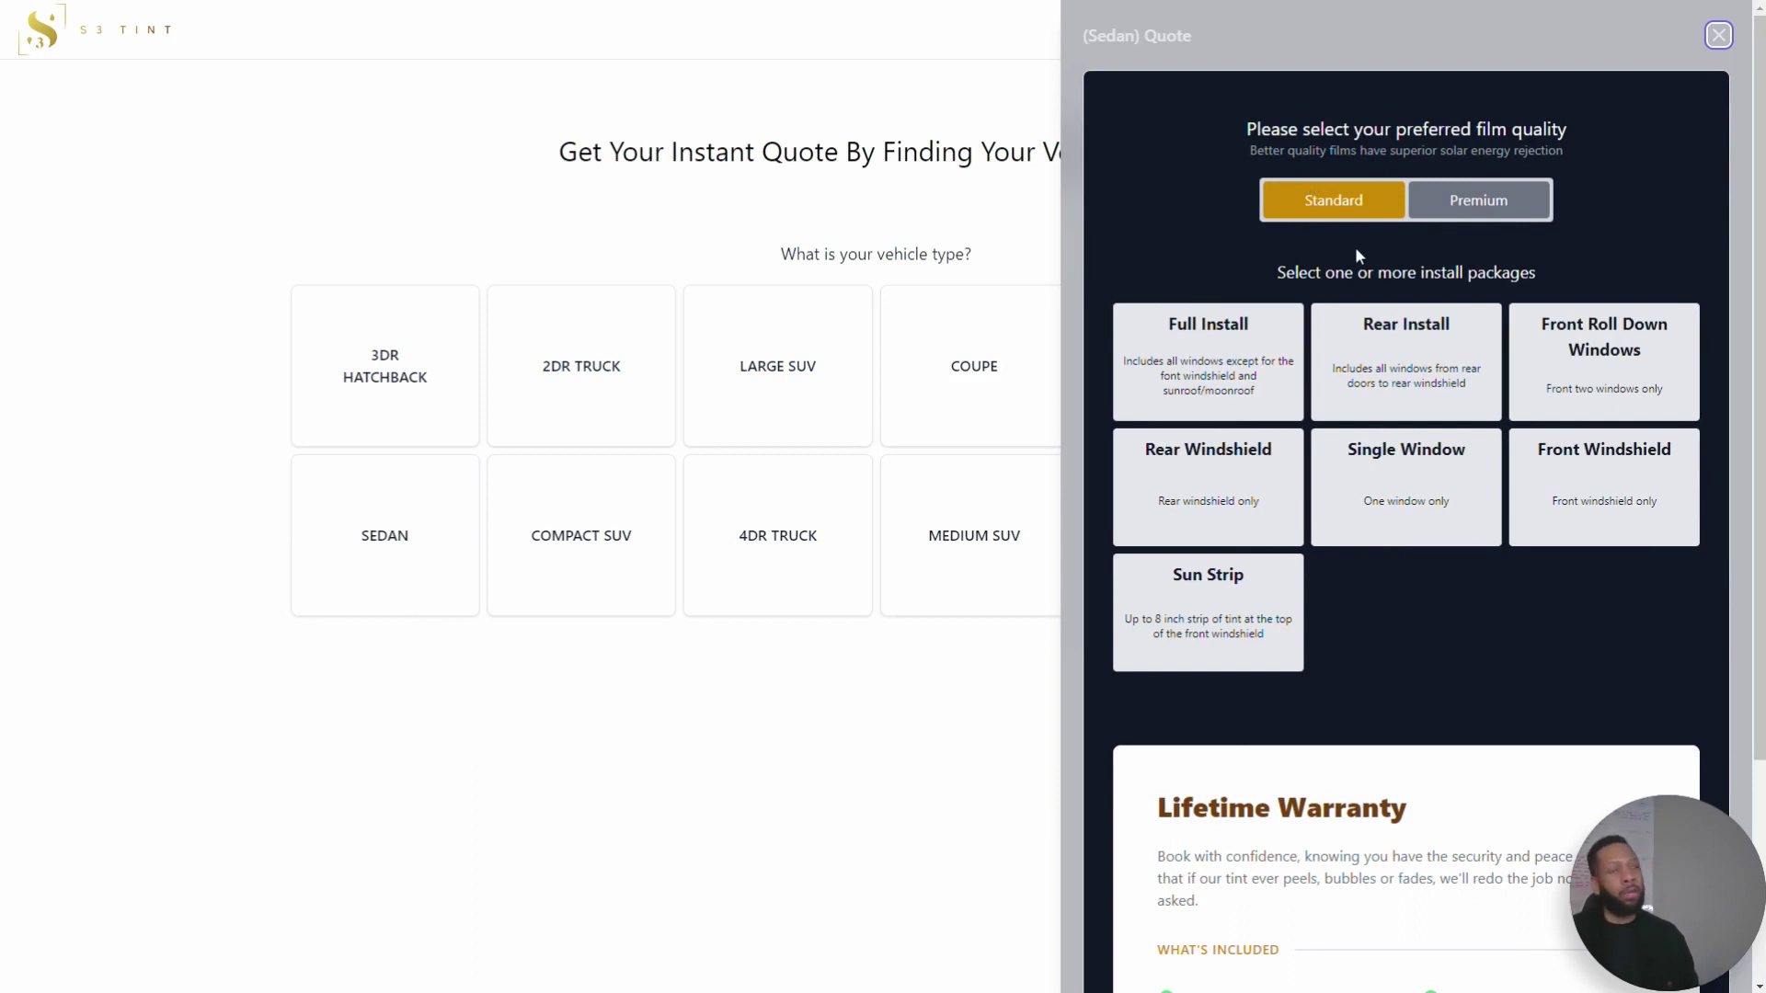
{"action": "left_click", "coordinate": [1513, 204]}
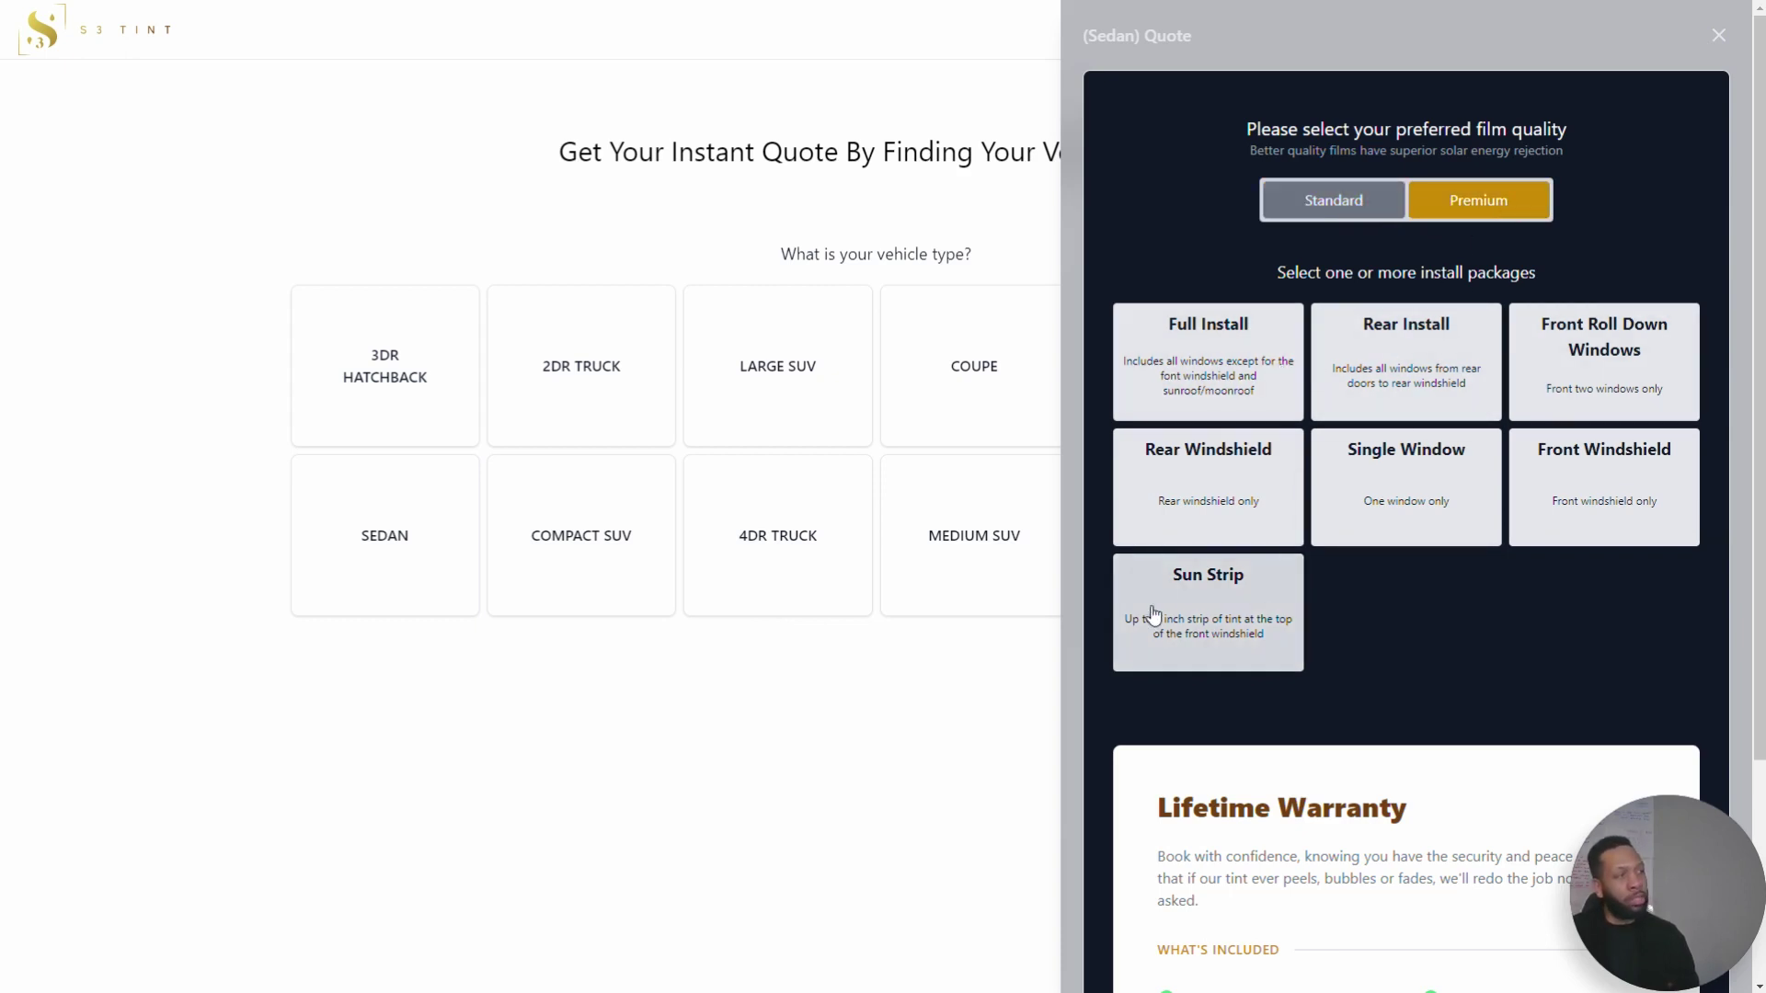
{"action": "left_click", "coordinate": [1222, 362]}
{"action": "left_click", "coordinate": [1207, 763]}
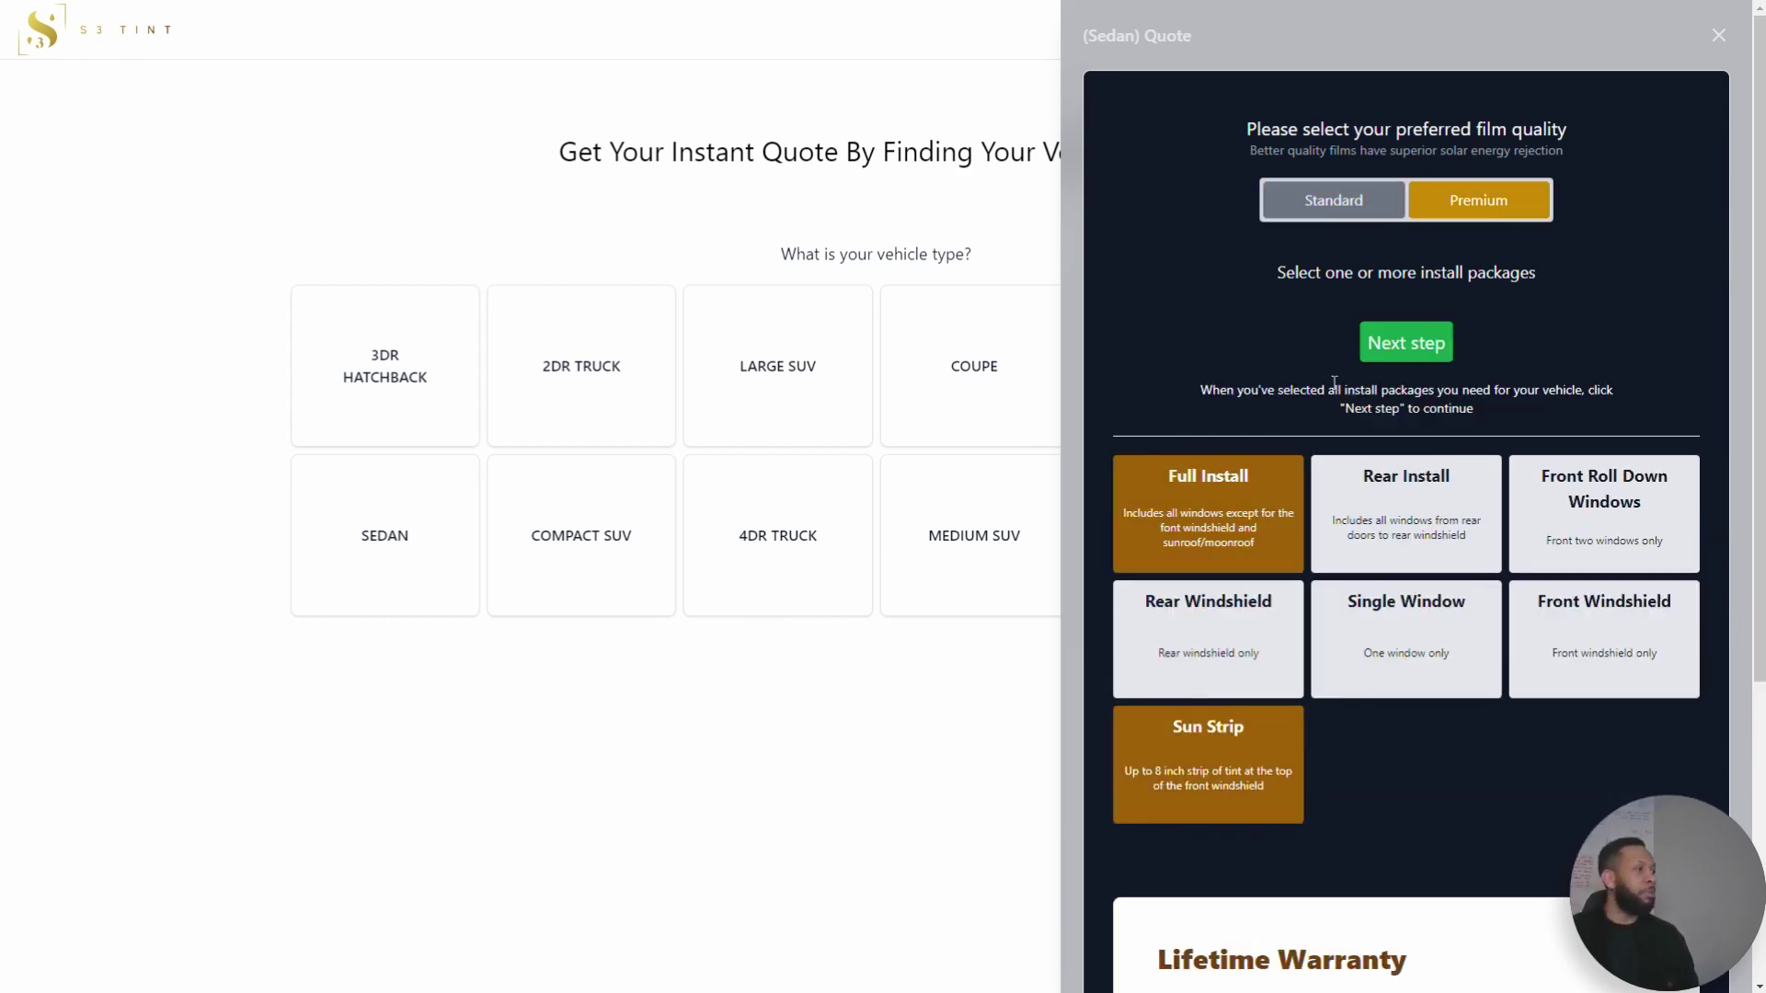
{"action": "left_click", "coordinate": [1405, 343]}
{"action": "left_click", "coordinate": [1428, 517]}
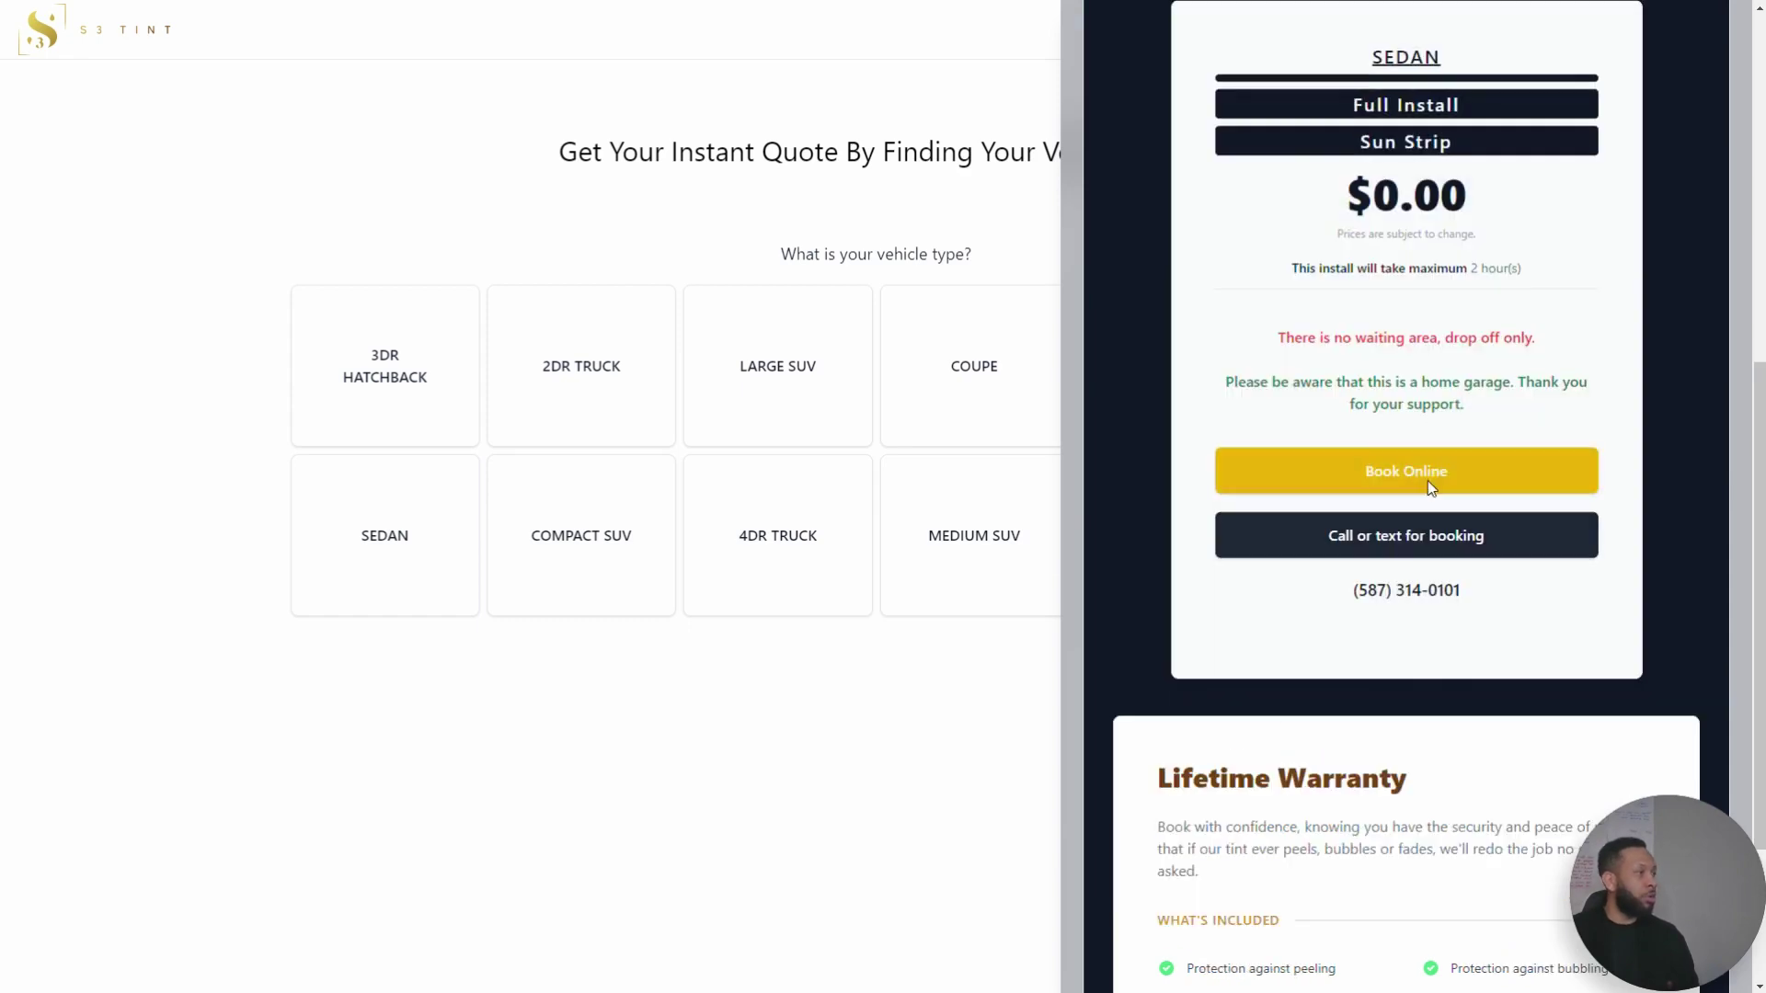
Step: Switch the Sedan quote to Standard film and reselect its install packages starting with Full Install, then return to the service prices
{"action": "scroll", "coordinate": [1453, 368], "scroll_direction": "up", "scroll_amount": 6}
{"action": "scroll", "coordinate": [1431, 589], "scroll_direction": "up", "scroll_amount": 3}
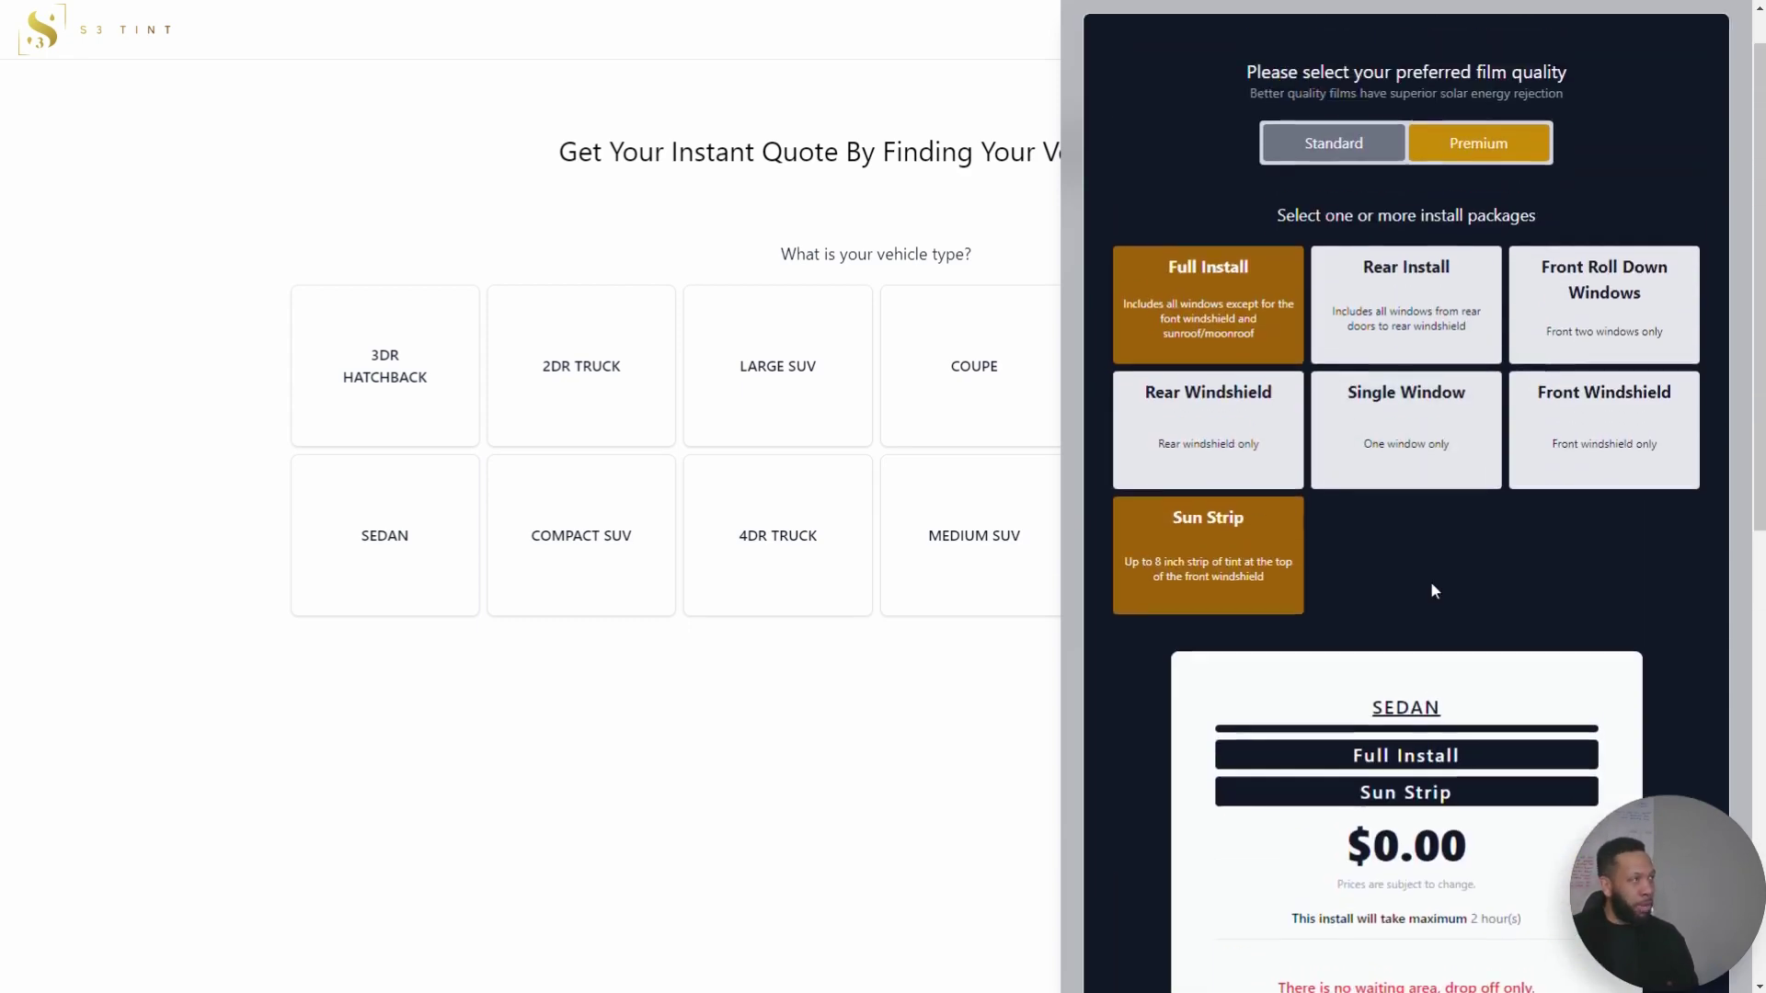
{"action": "left_click", "coordinate": [1336, 198]}
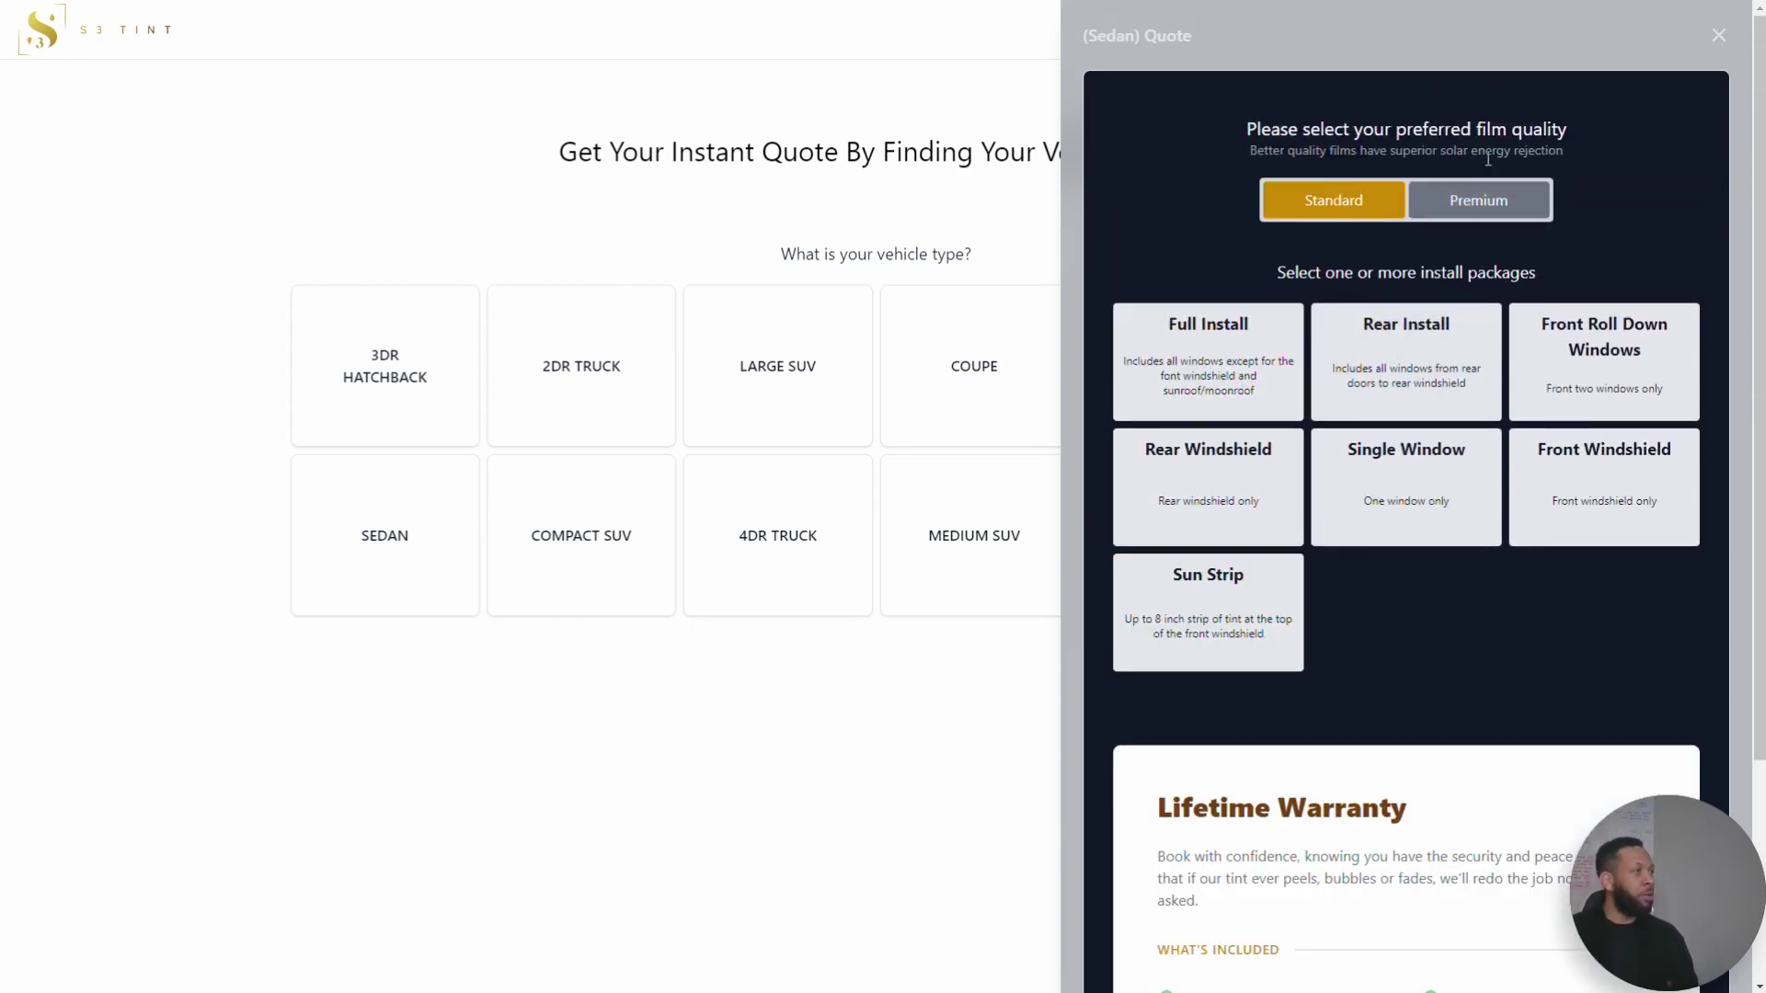
{"action": "left_click", "coordinate": [1260, 347]}
{"action": "left_click", "coordinate": [1226, 623]}
{"action": "scroll", "coordinate": [1440, 611], "scroll_direction": "down", "scroll_amount": 2}
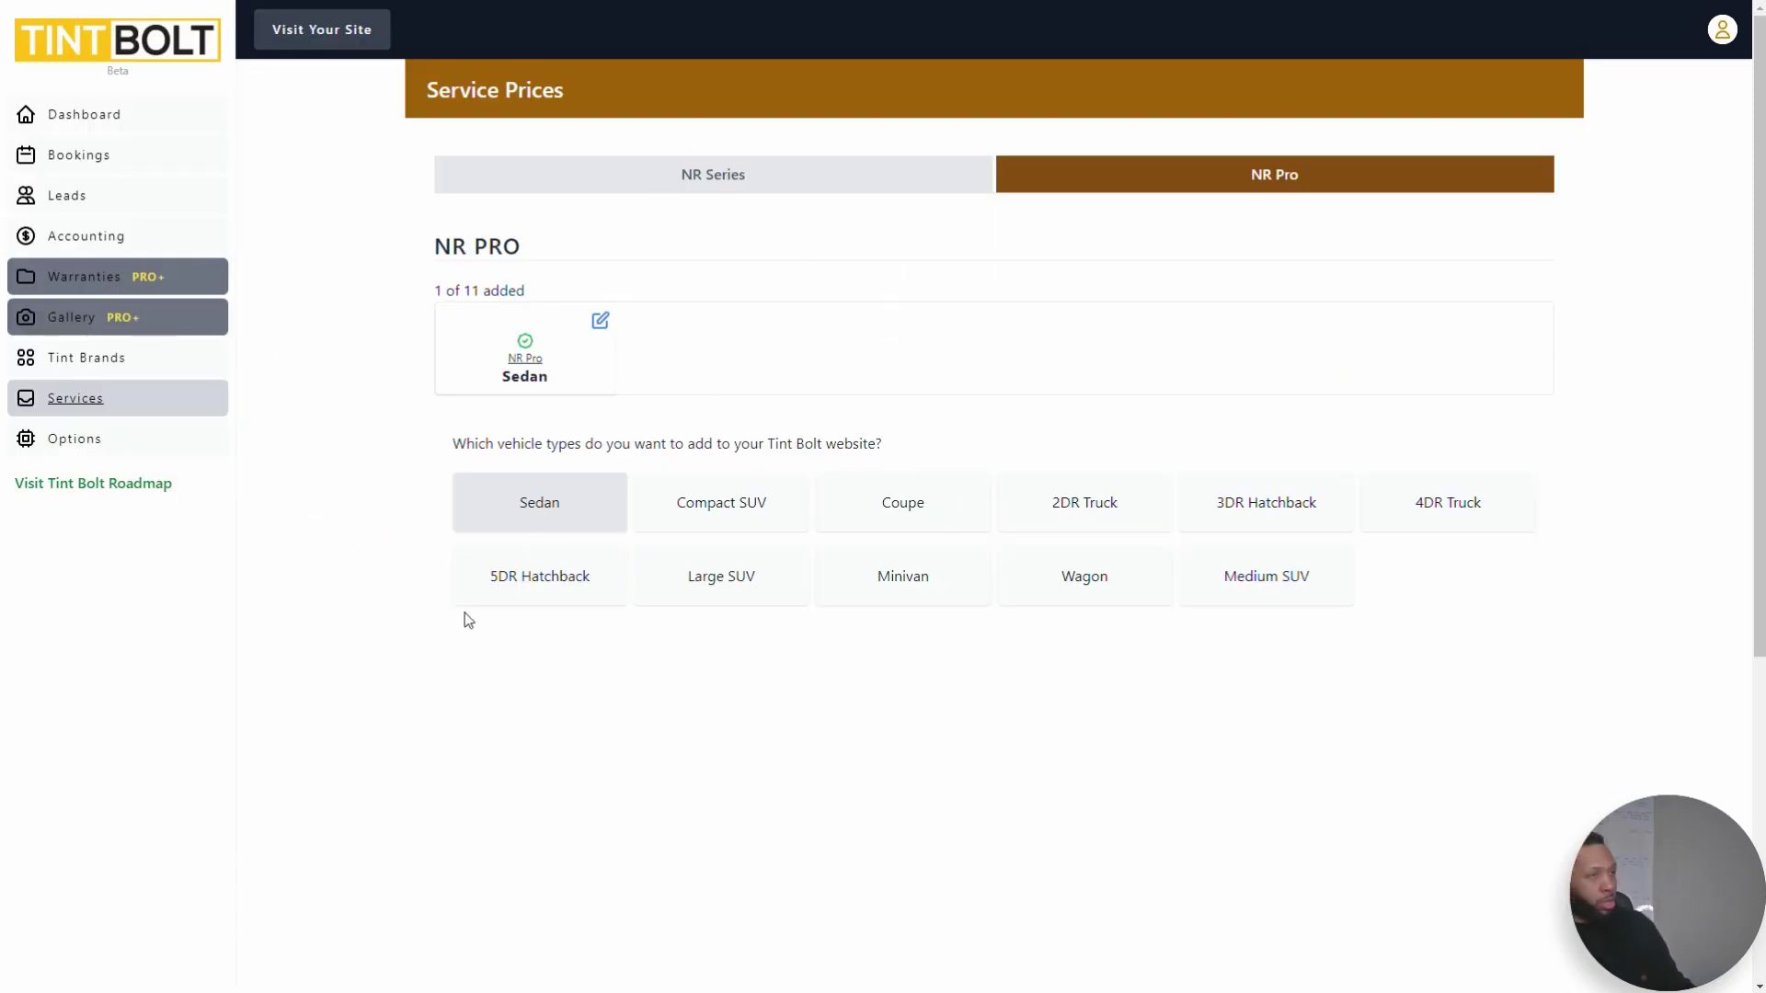
Step: View the NR Pro prices for Compact SUV, then reopen Avery Dennison's NR Pro series and add the NR Pro 05 film to the site
{"action": "left_click", "coordinate": [740, 515]}
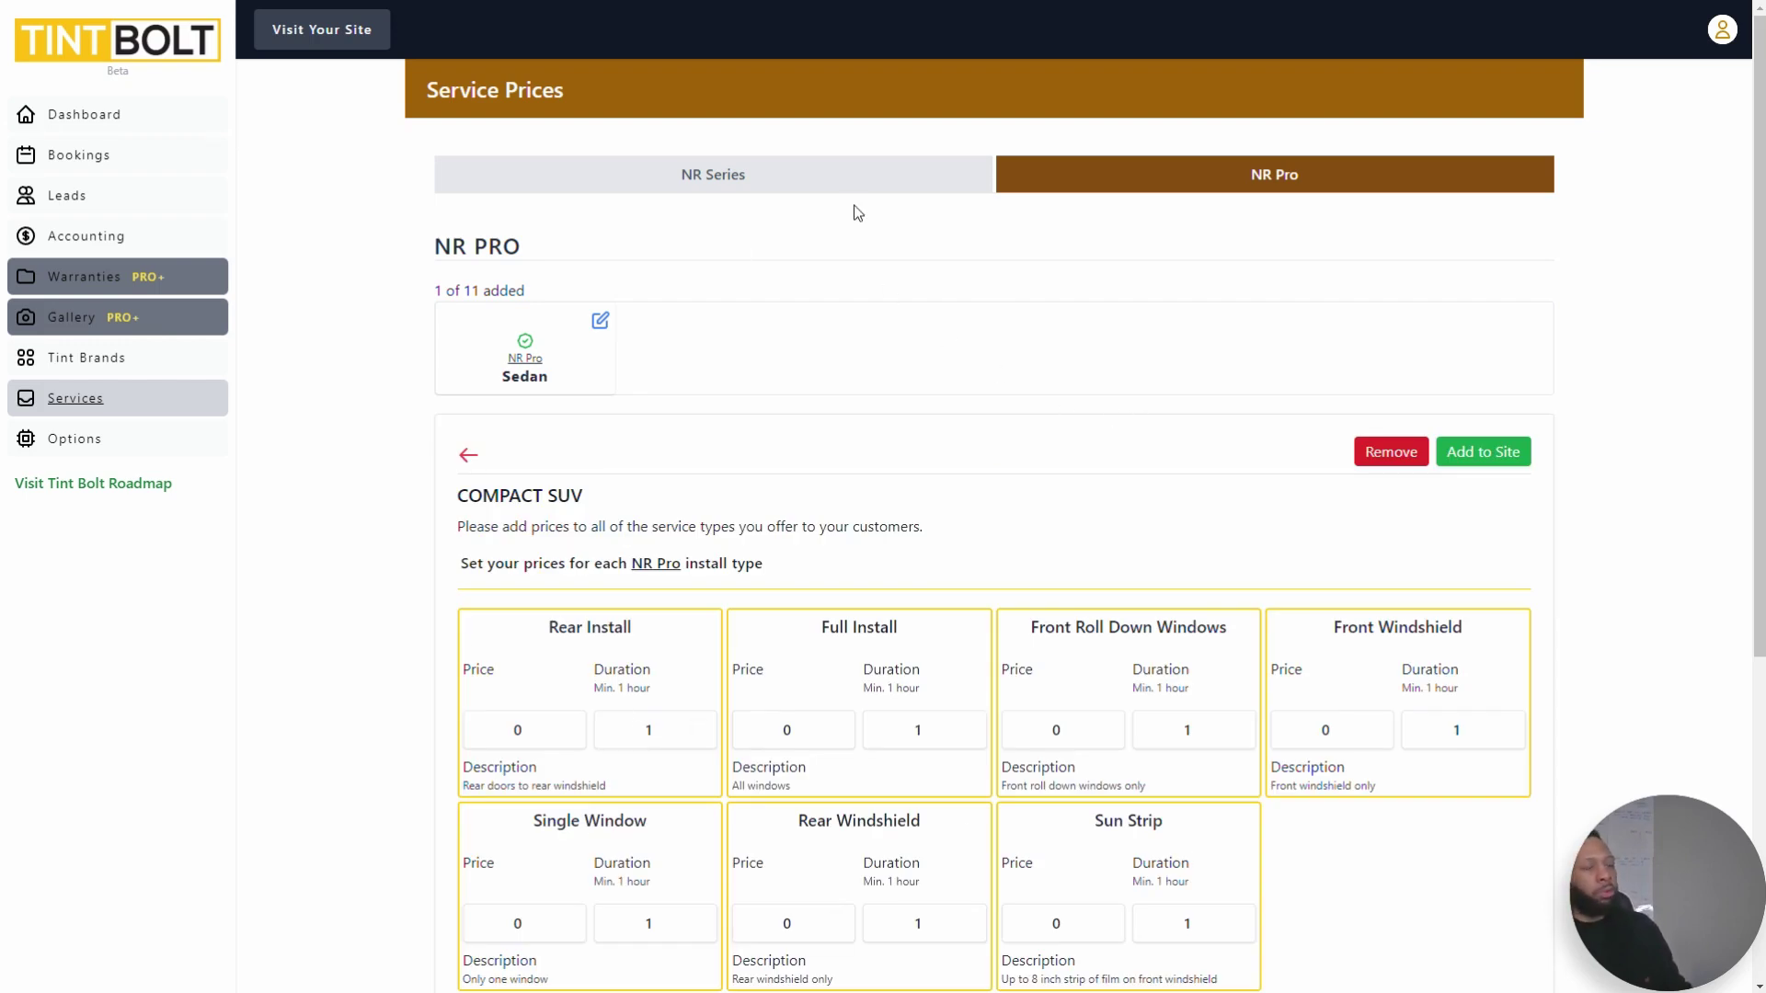
{"action": "left_click", "coordinate": [108, 360]}
{"action": "left_click", "coordinate": [467, 322]}
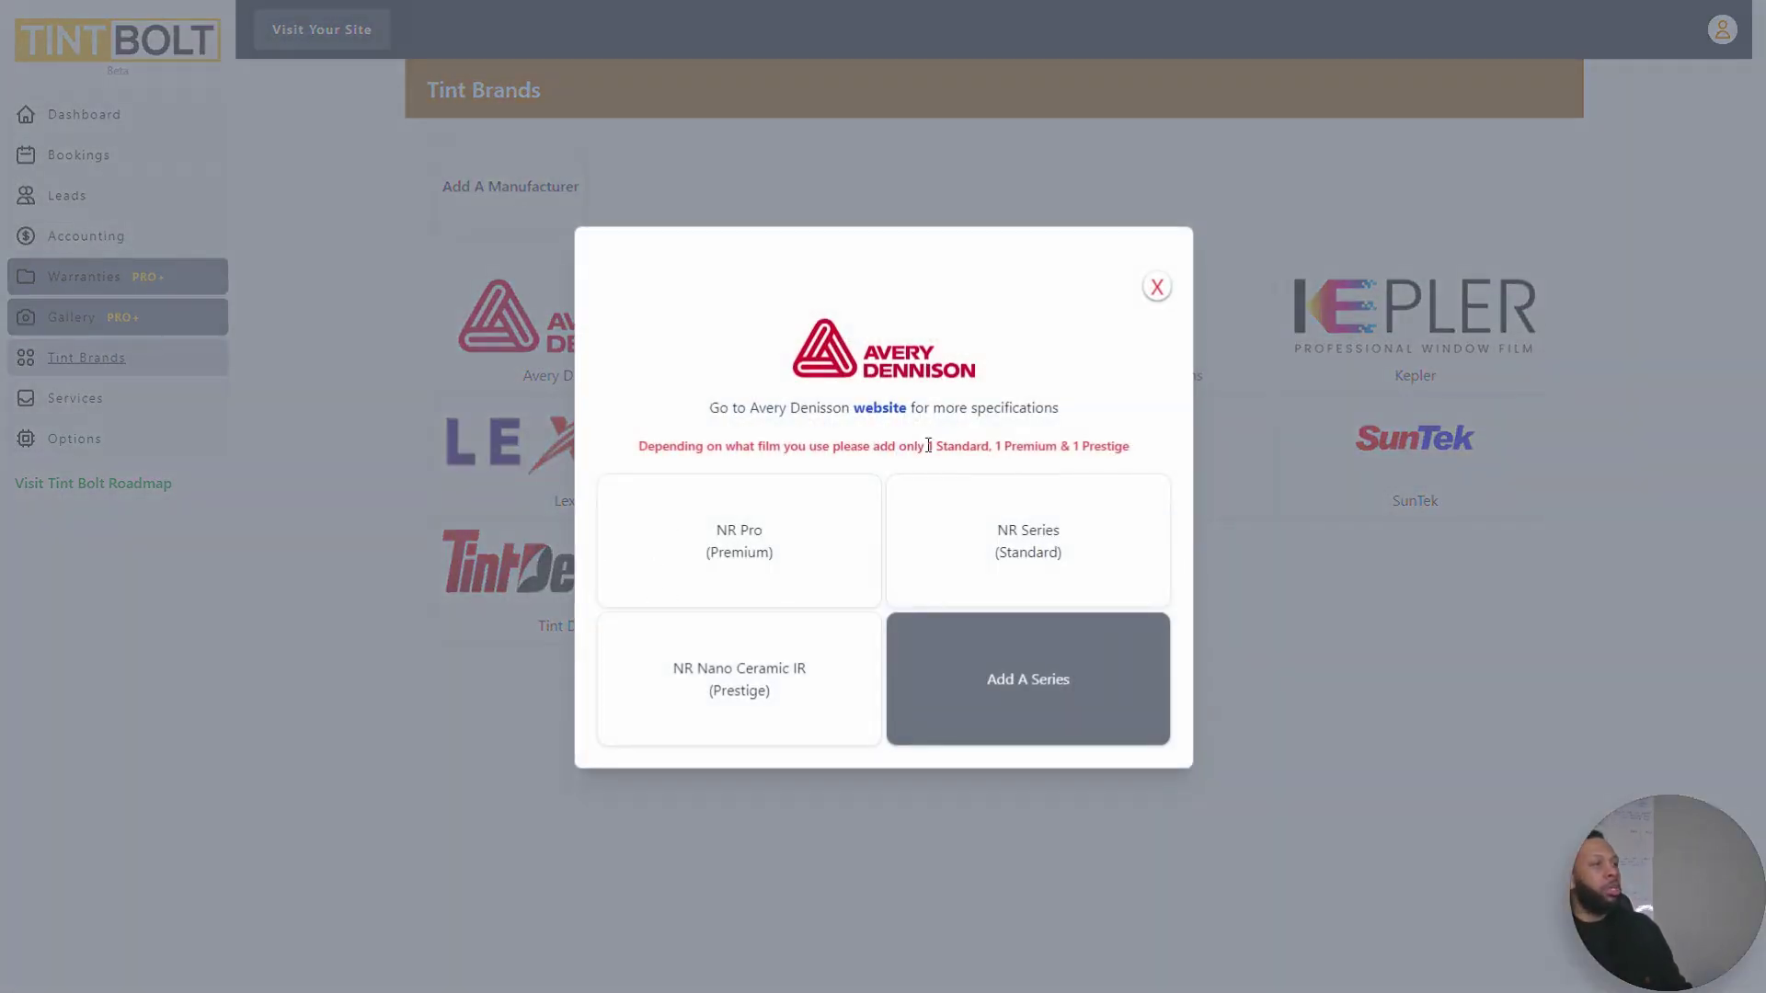
{"action": "left_click", "coordinate": [819, 558]}
{"action": "left_click", "coordinate": [1094, 357]}
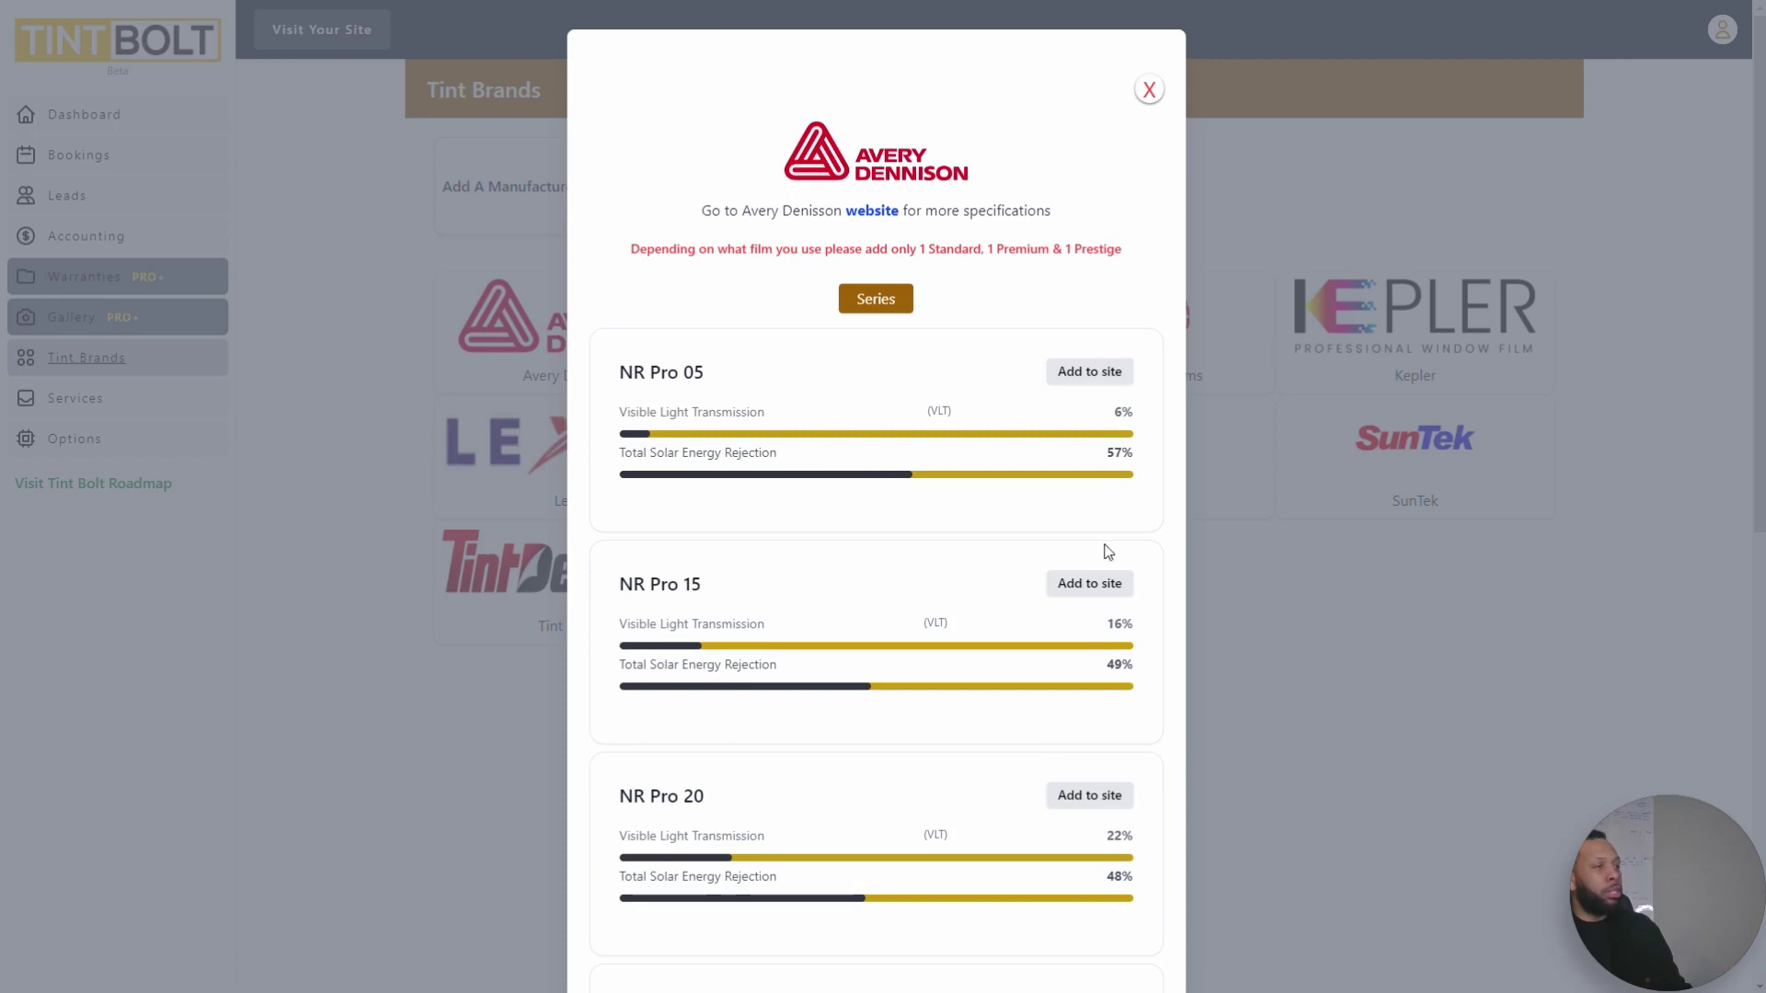
{"action": "scroll", "coordinate": [880, 680], "scroll_direction": "down", "scroll_amount": 3}
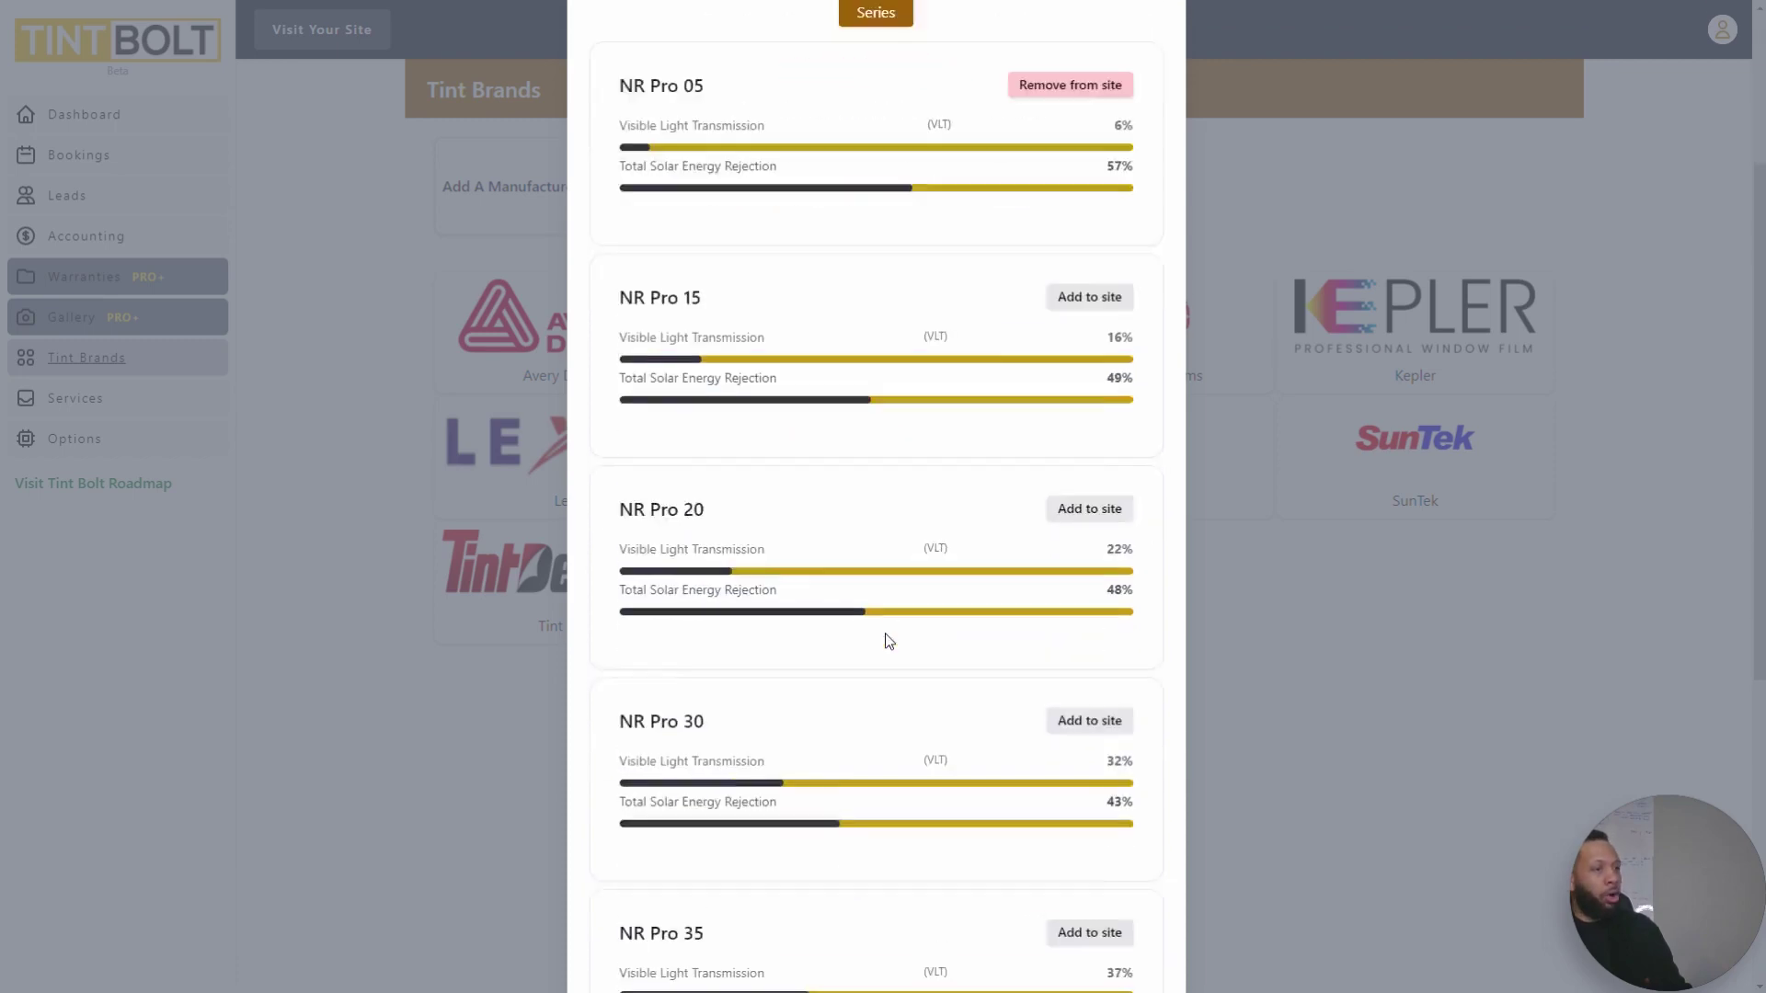
{"action": "scroll", "coordinate": [883, 634], "scroll_direction": "up", "scroll_amount": 2}
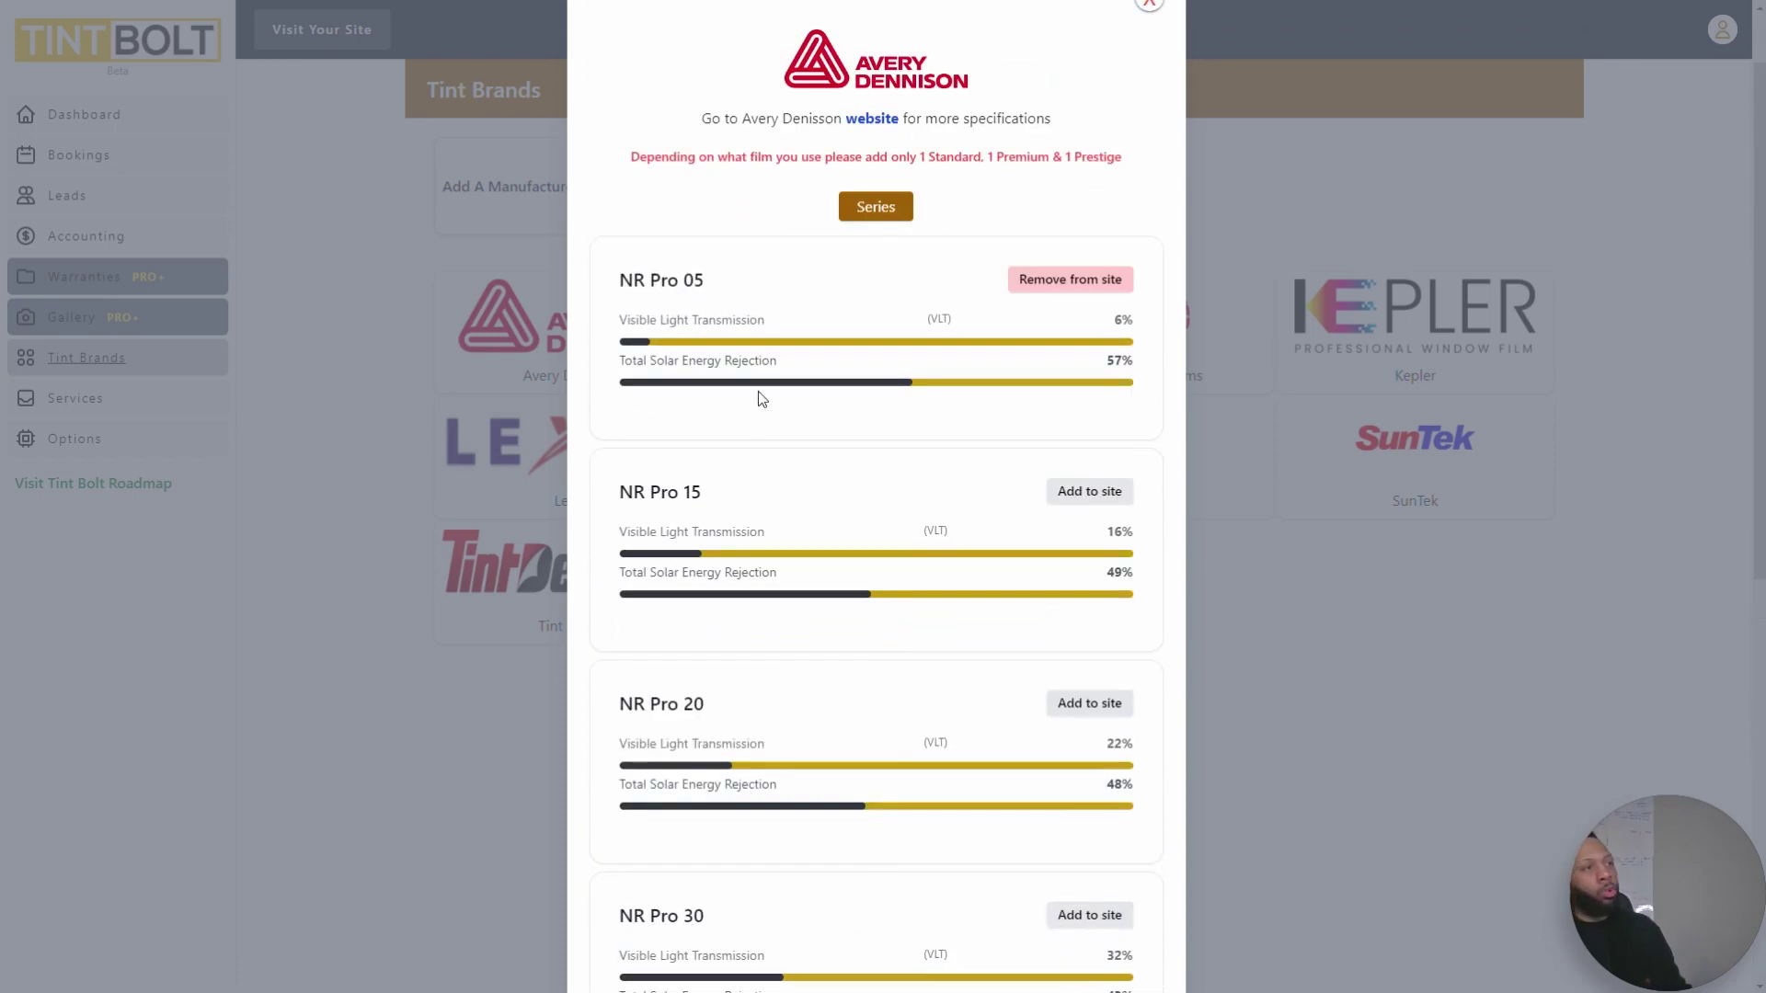
{"action": "mouse_move", "coordinate": [651, 282]}
{"action": "left_mouse_down"}
{"action": "mouse_move", "coordinate": [721, 308]}
{"action": "mouse_move", "coordinate": [693, 278]}
{"action": "mouse_move", "coordinate": [630, 289]}
{"action": "left_mouse_up"}
{"action": "left_click", "coordinate": [748, 263]}
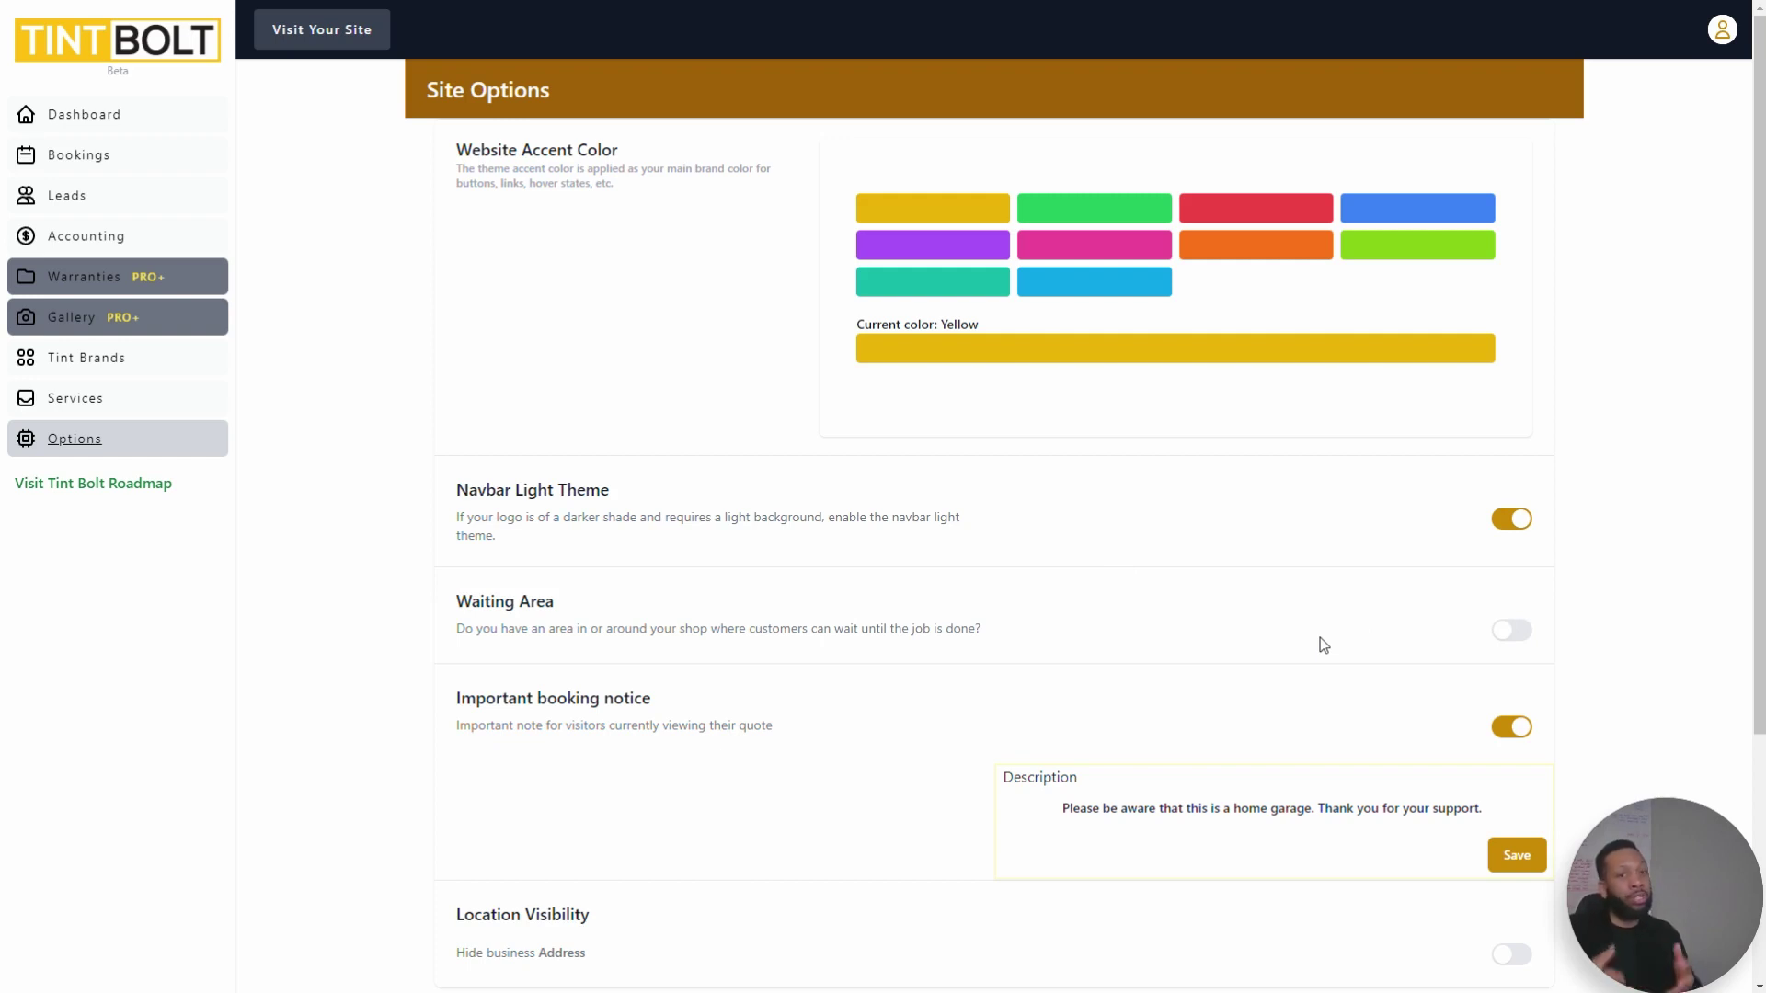
Step: Examine the important booking notice, its description text and the location visibility setting in the site options
{"action": "scroll", "coordinate": [1321, 637], "scroll_direction": "down", "scroll_amount": 2}
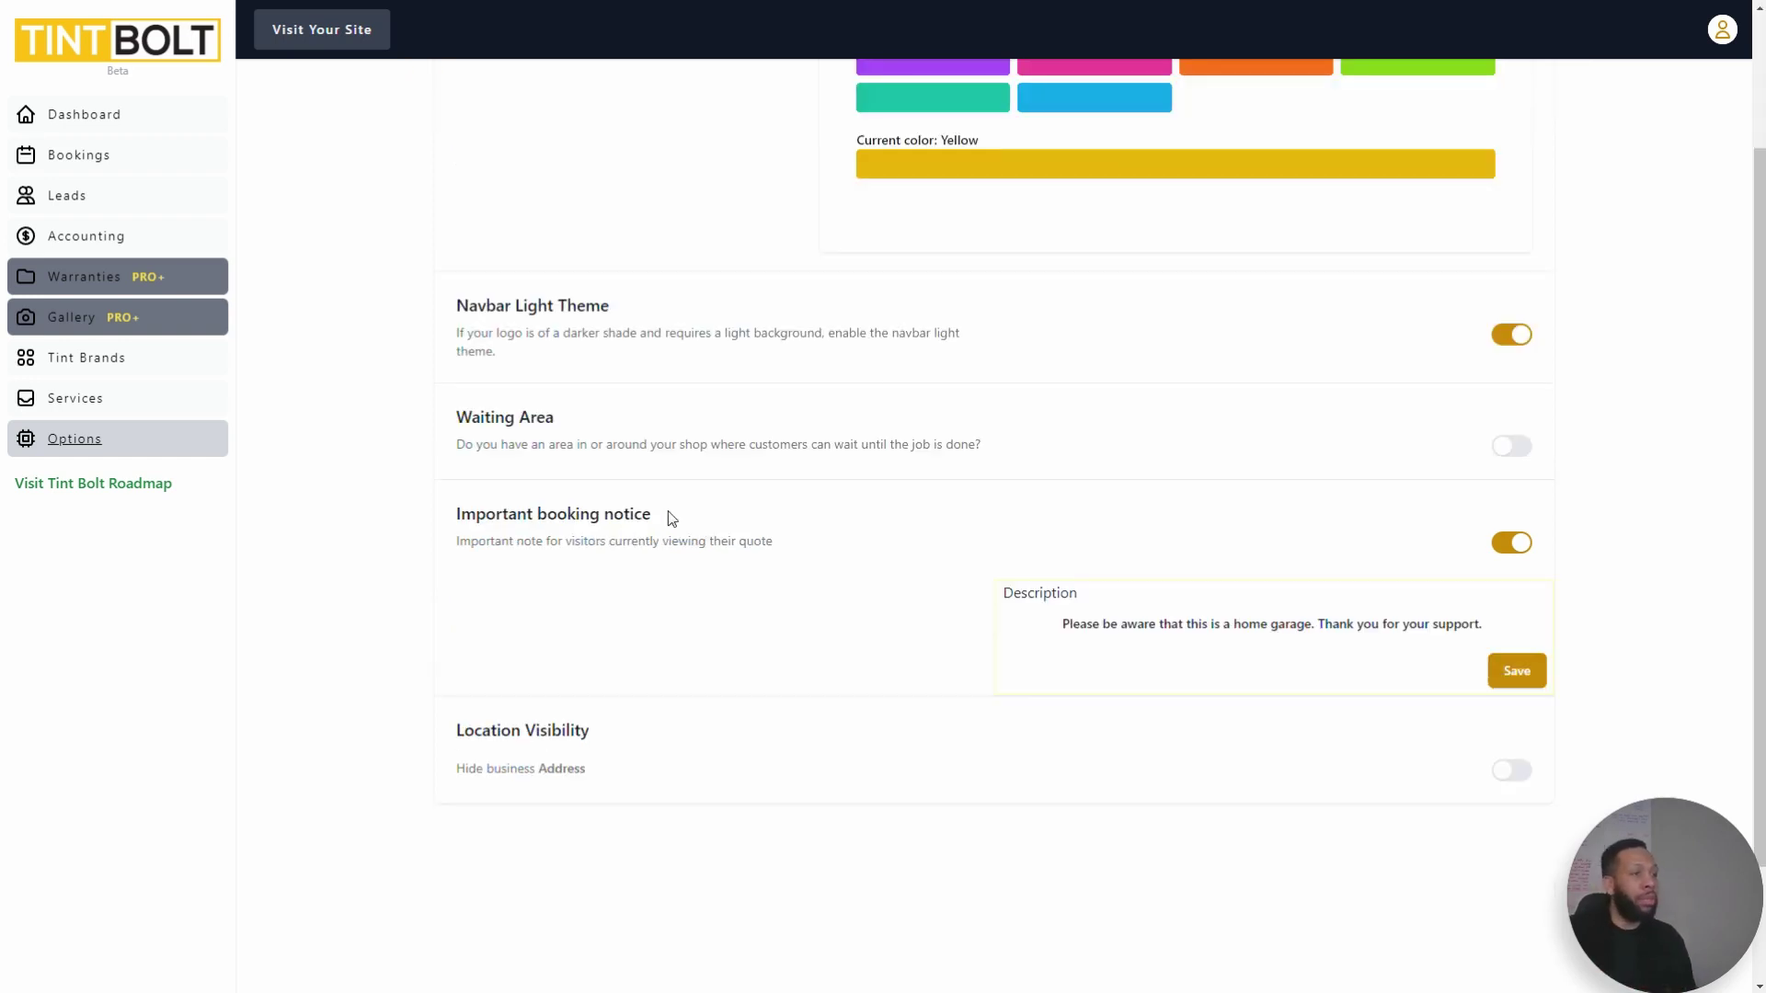
{"action": "left_click_drag", "start_coordinate": [741, 541], "coordinate": [420, 520]}
{"action": "left_click", "coordinate": [878, 516]}
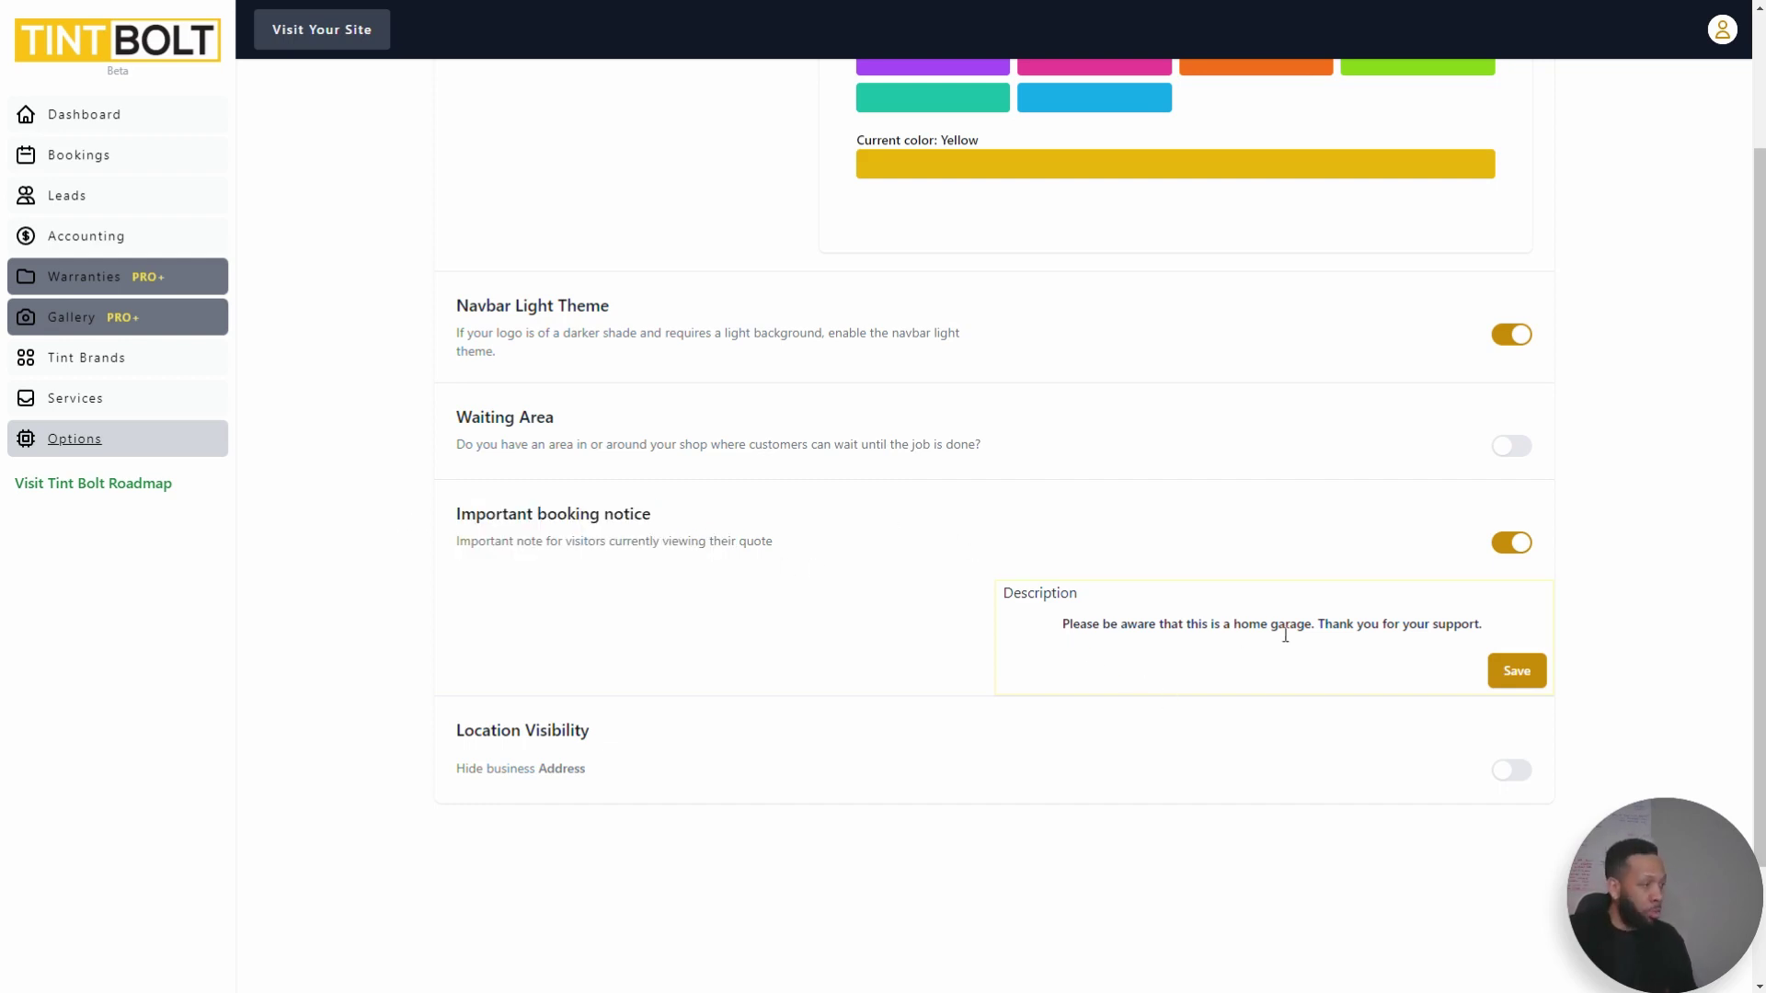
{"action": "left_click_drag", "start_coordinate": [1305, 626], "coordinate": [1238, 634]}
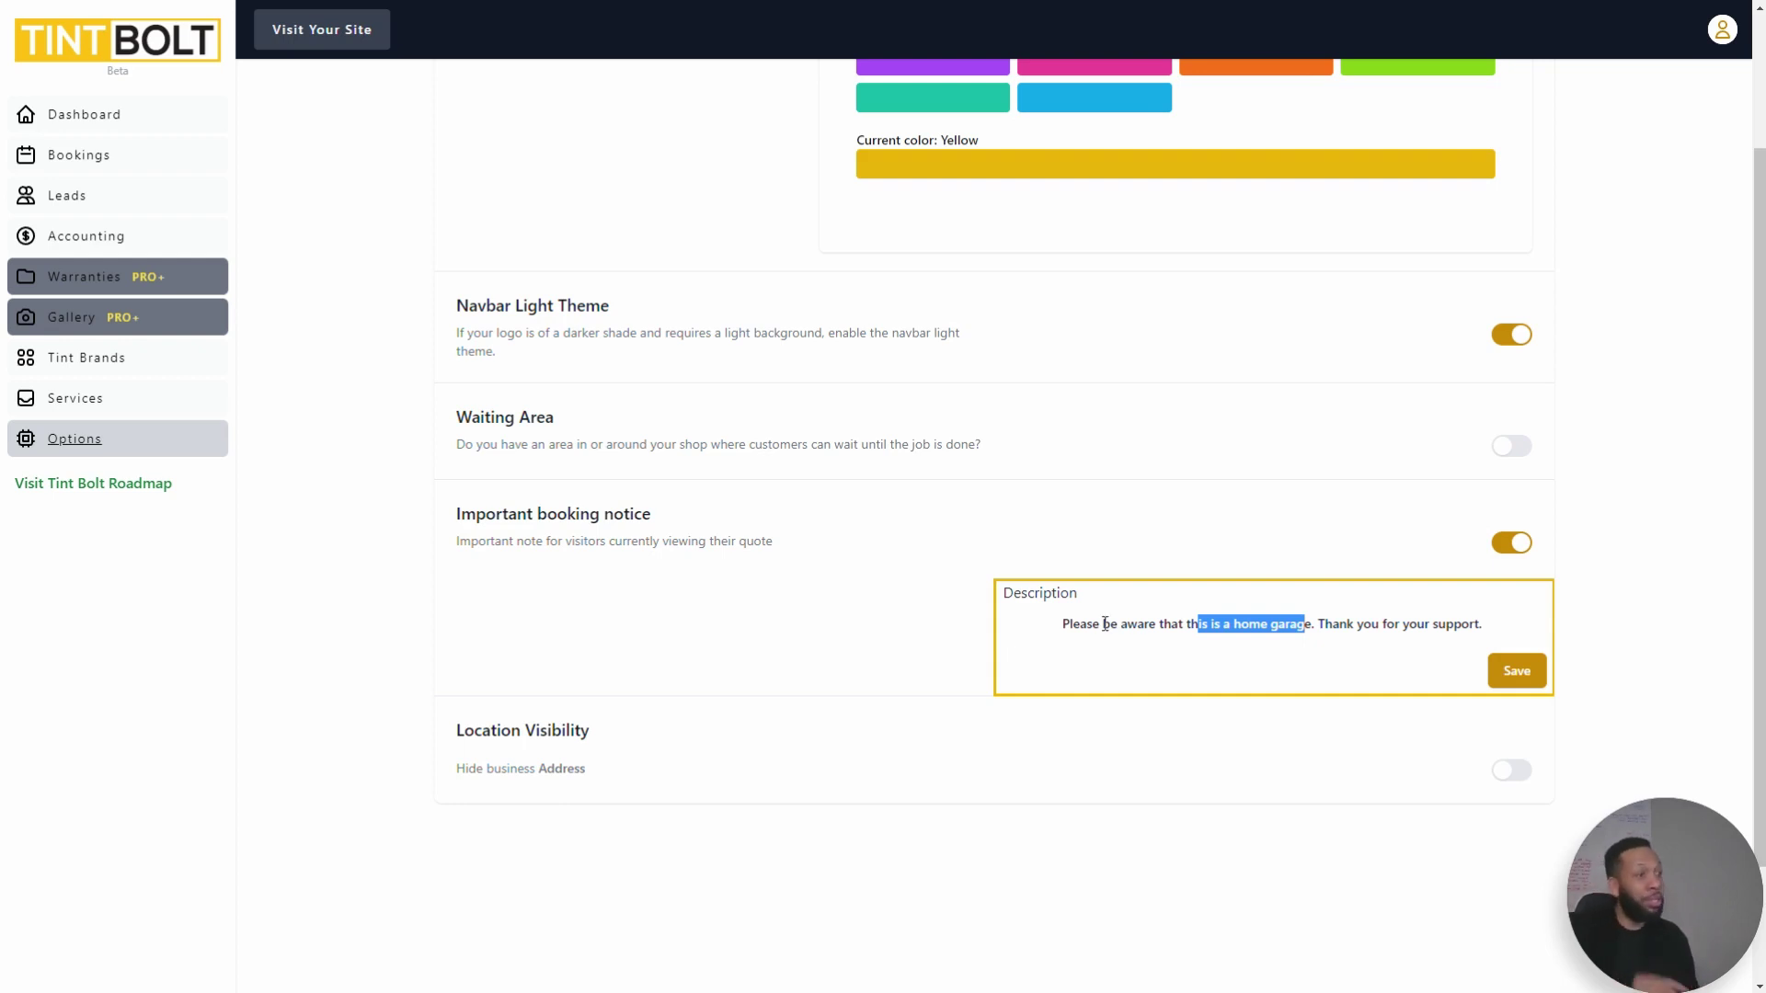
{"action": "left_click", "coordinate": [1163, 626]}
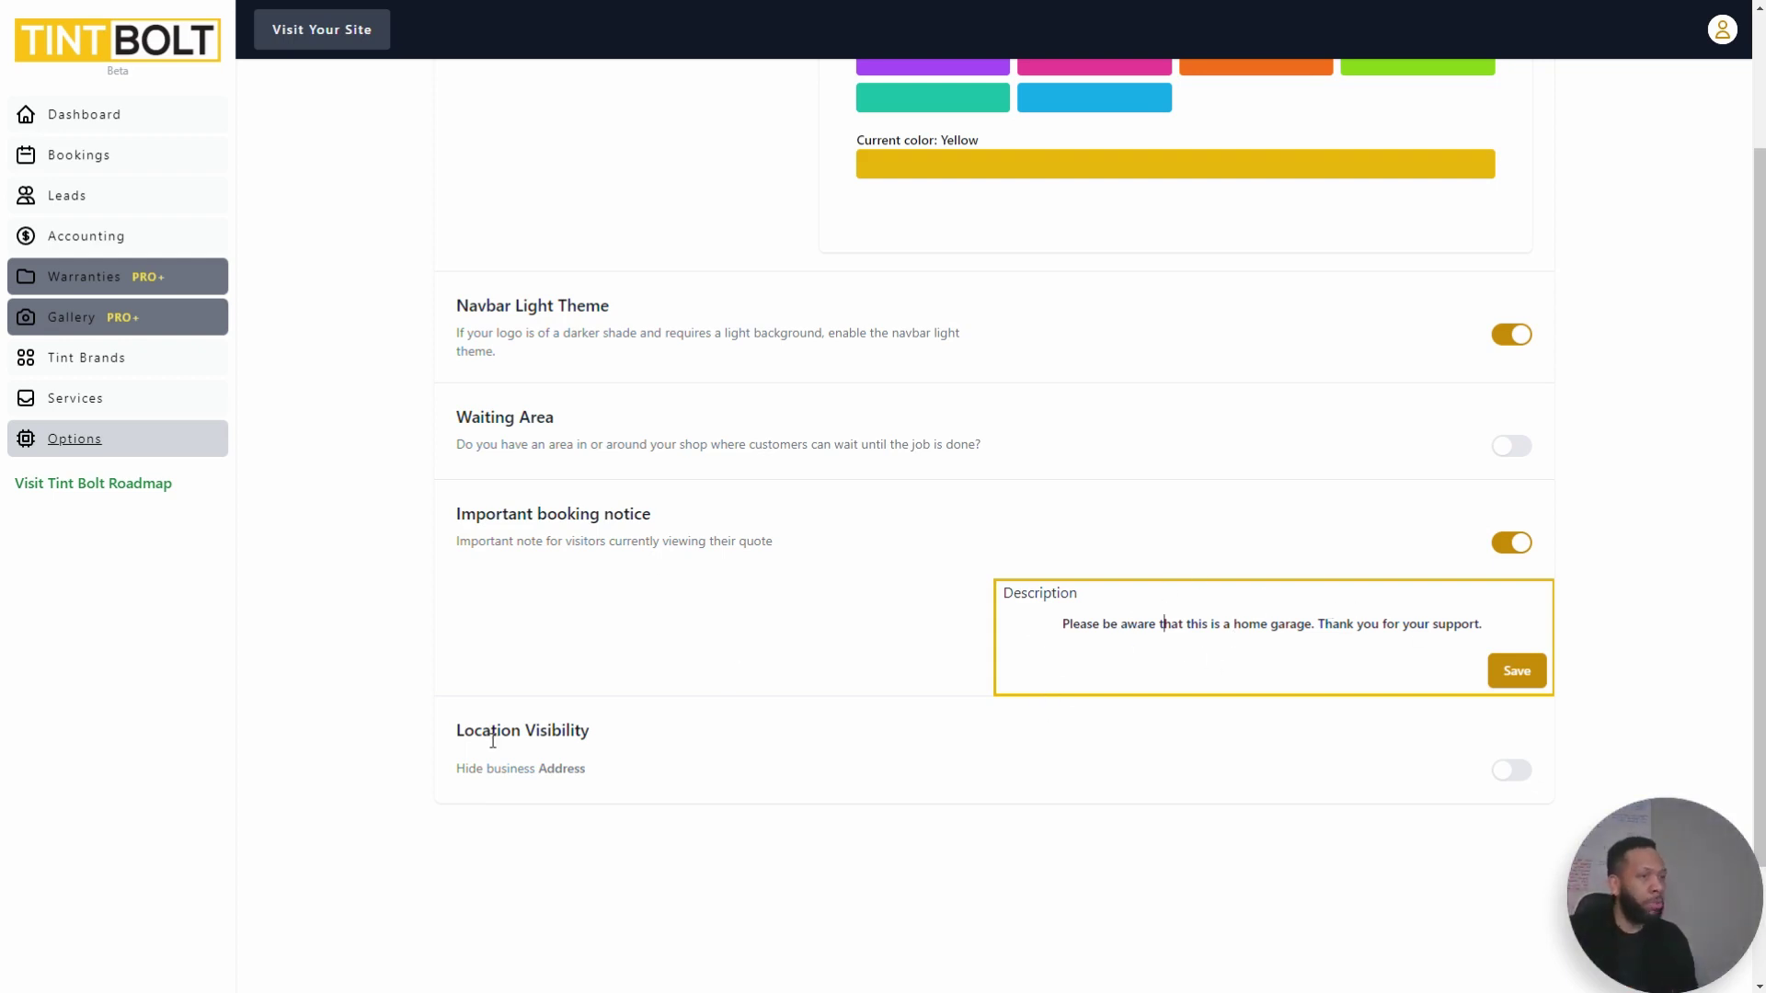
{"action": "left_click", "coordinate": [614, 771]}
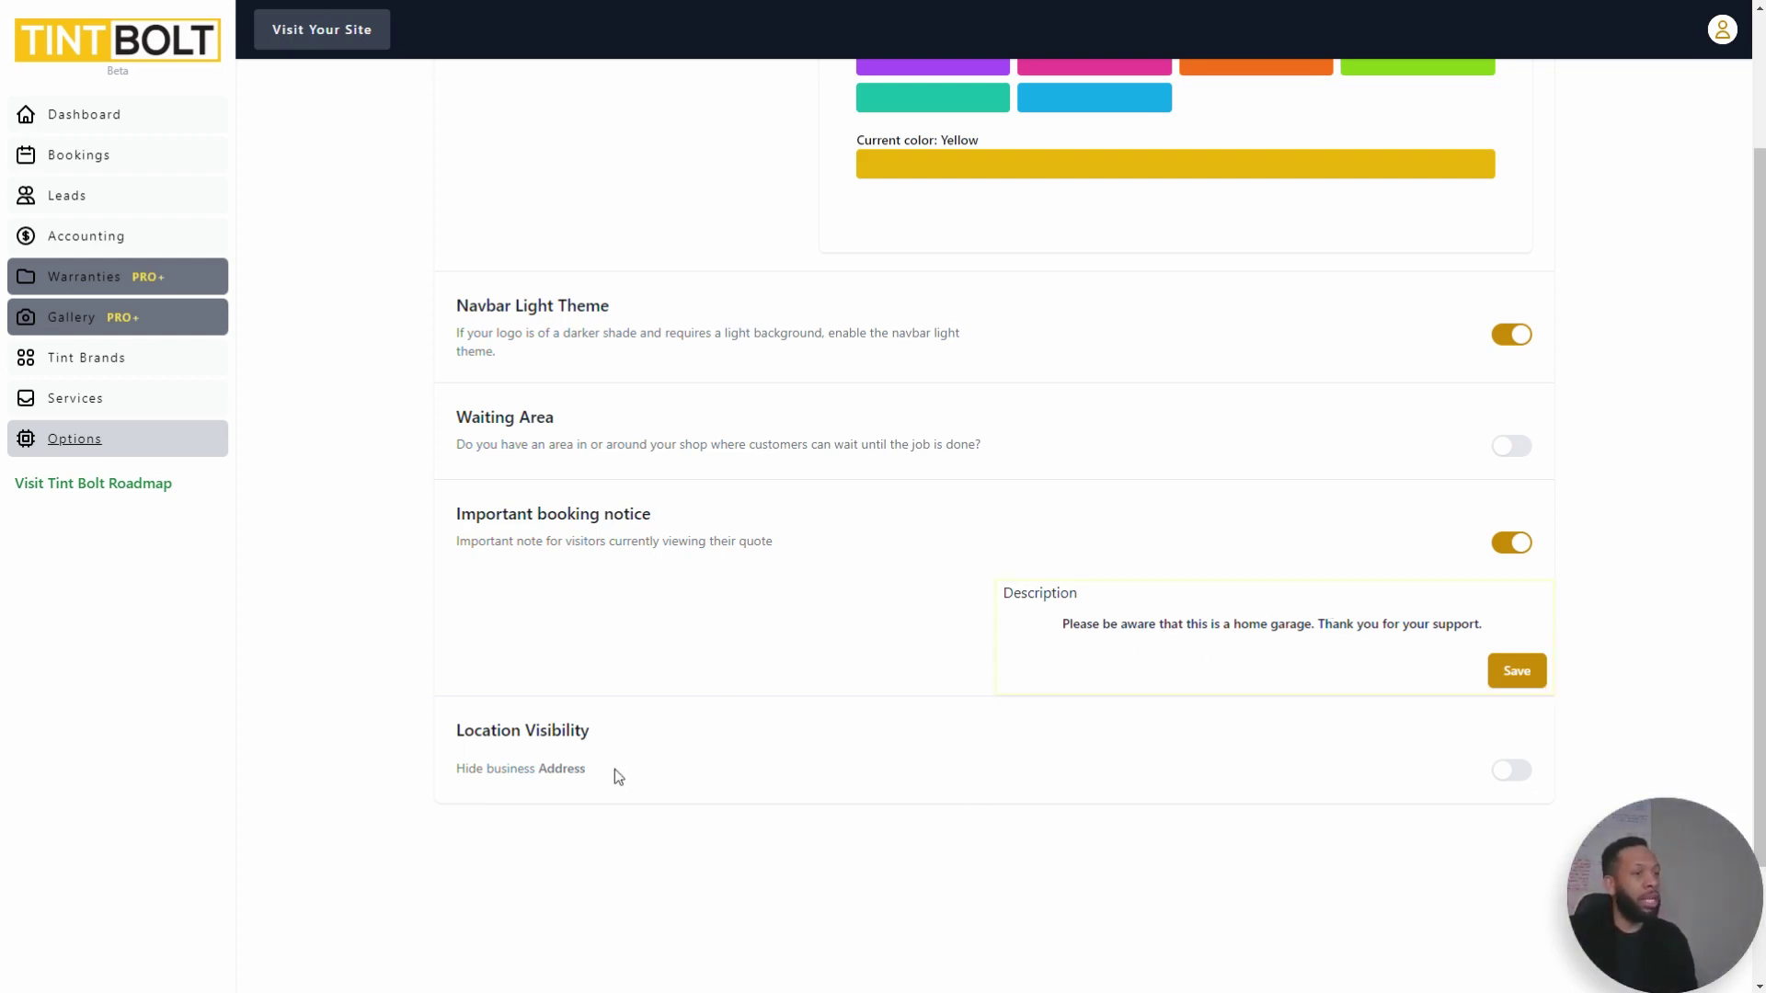
{"action": "left_click_drag", "start_coordinate": [615, 769], "coordinate": [460, 768]}
{"action": "left_click", "coordinate": [636, 778]}
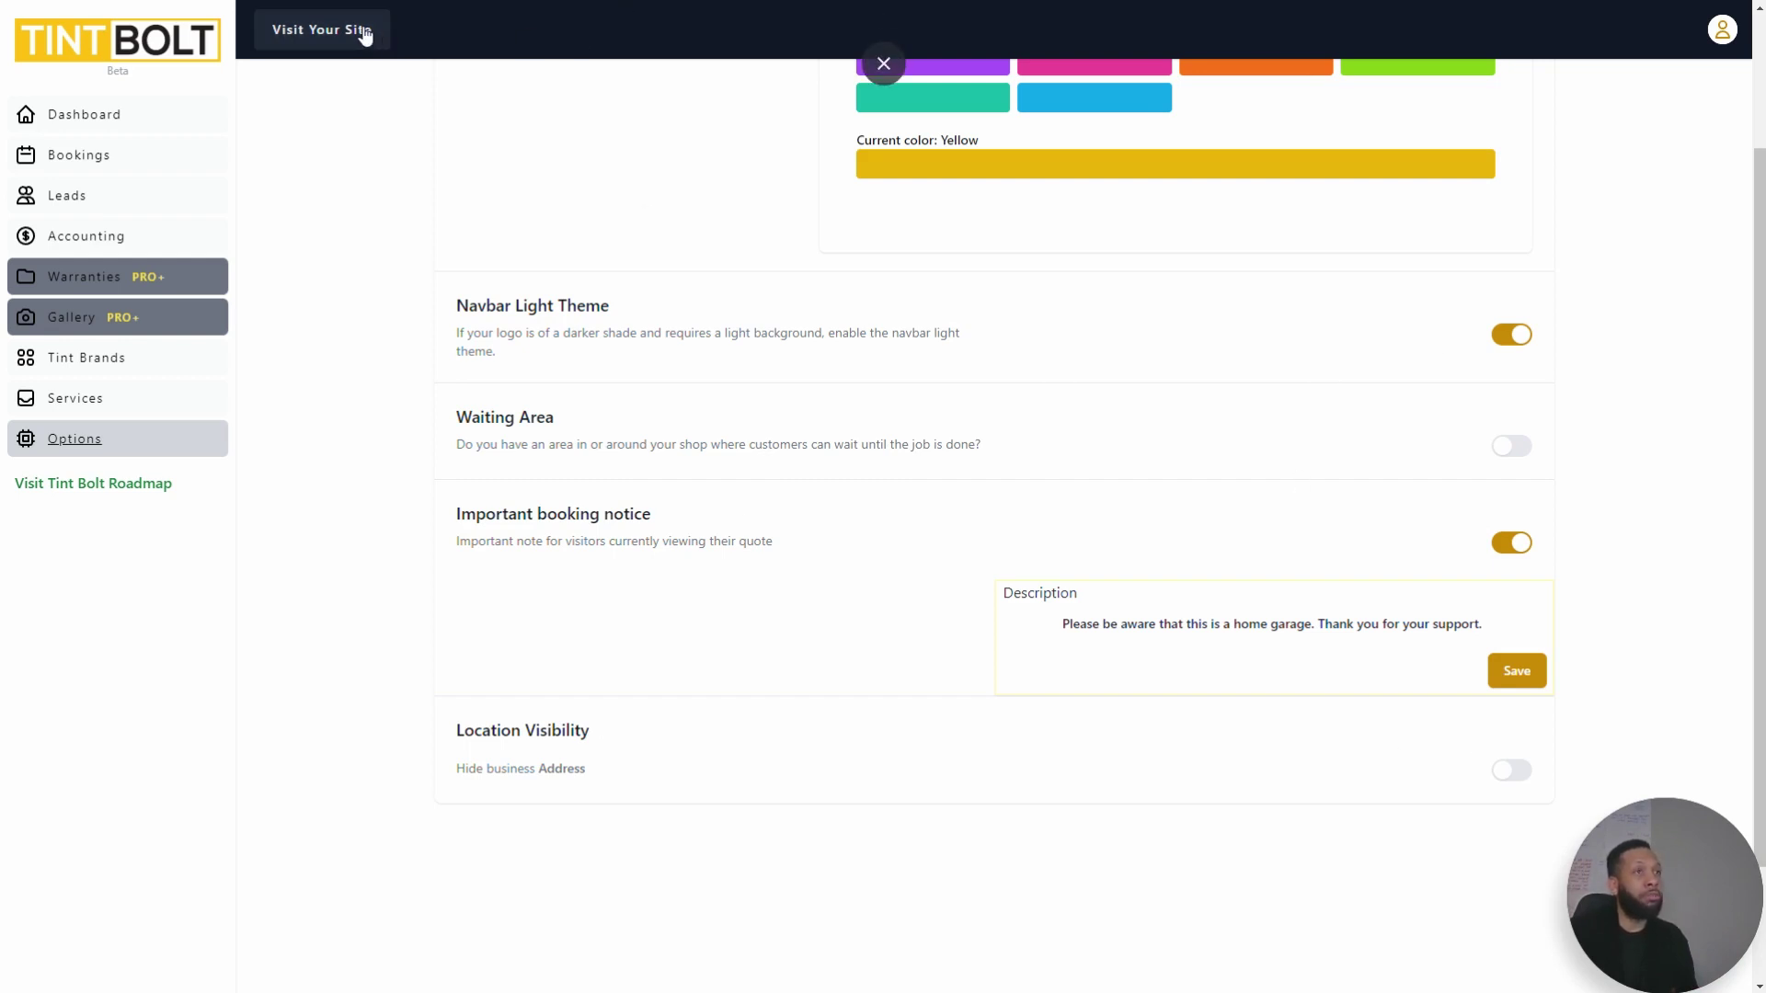
Step: Set the website accent color to Red and save it
{"action": "scroll", "coordinate": [847, 462], "scroll_direction": "up", "scroll_amount": 1}
{"action": "scroll", "coordinate": [847, 462], "scroll_direction": "up", "scroll_amount": 3}
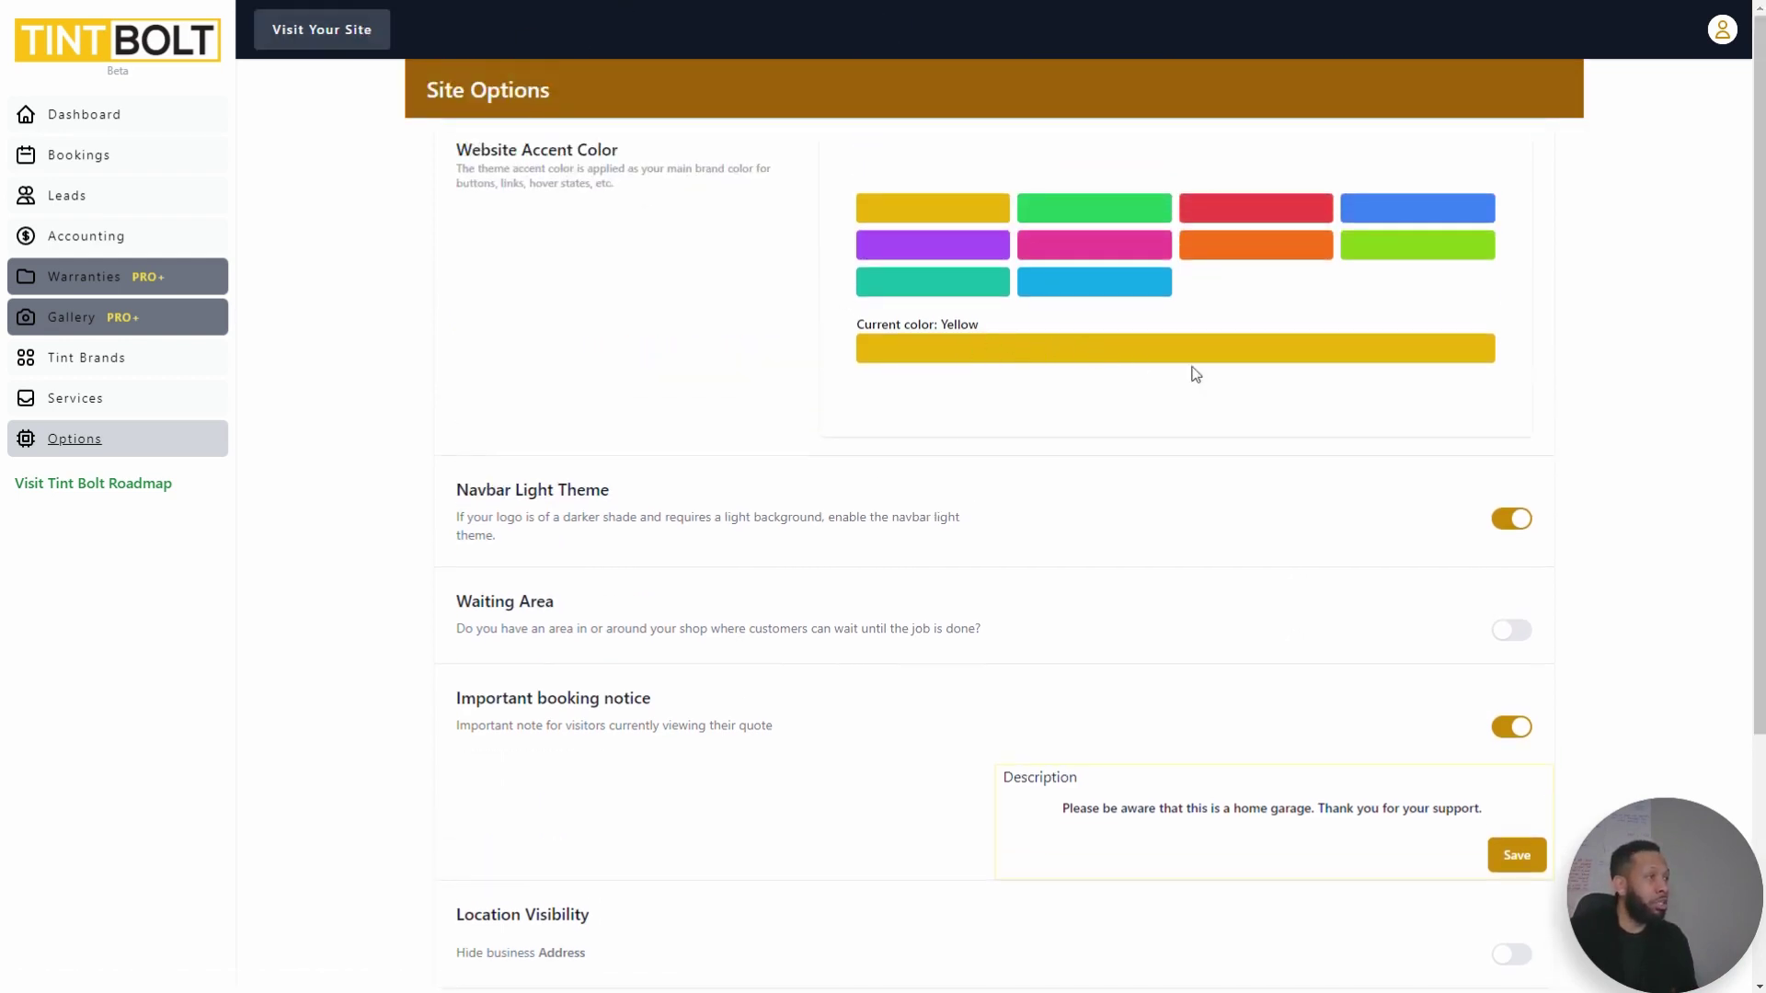
{"action": "left_click", "coordinate": [1247, 210]}
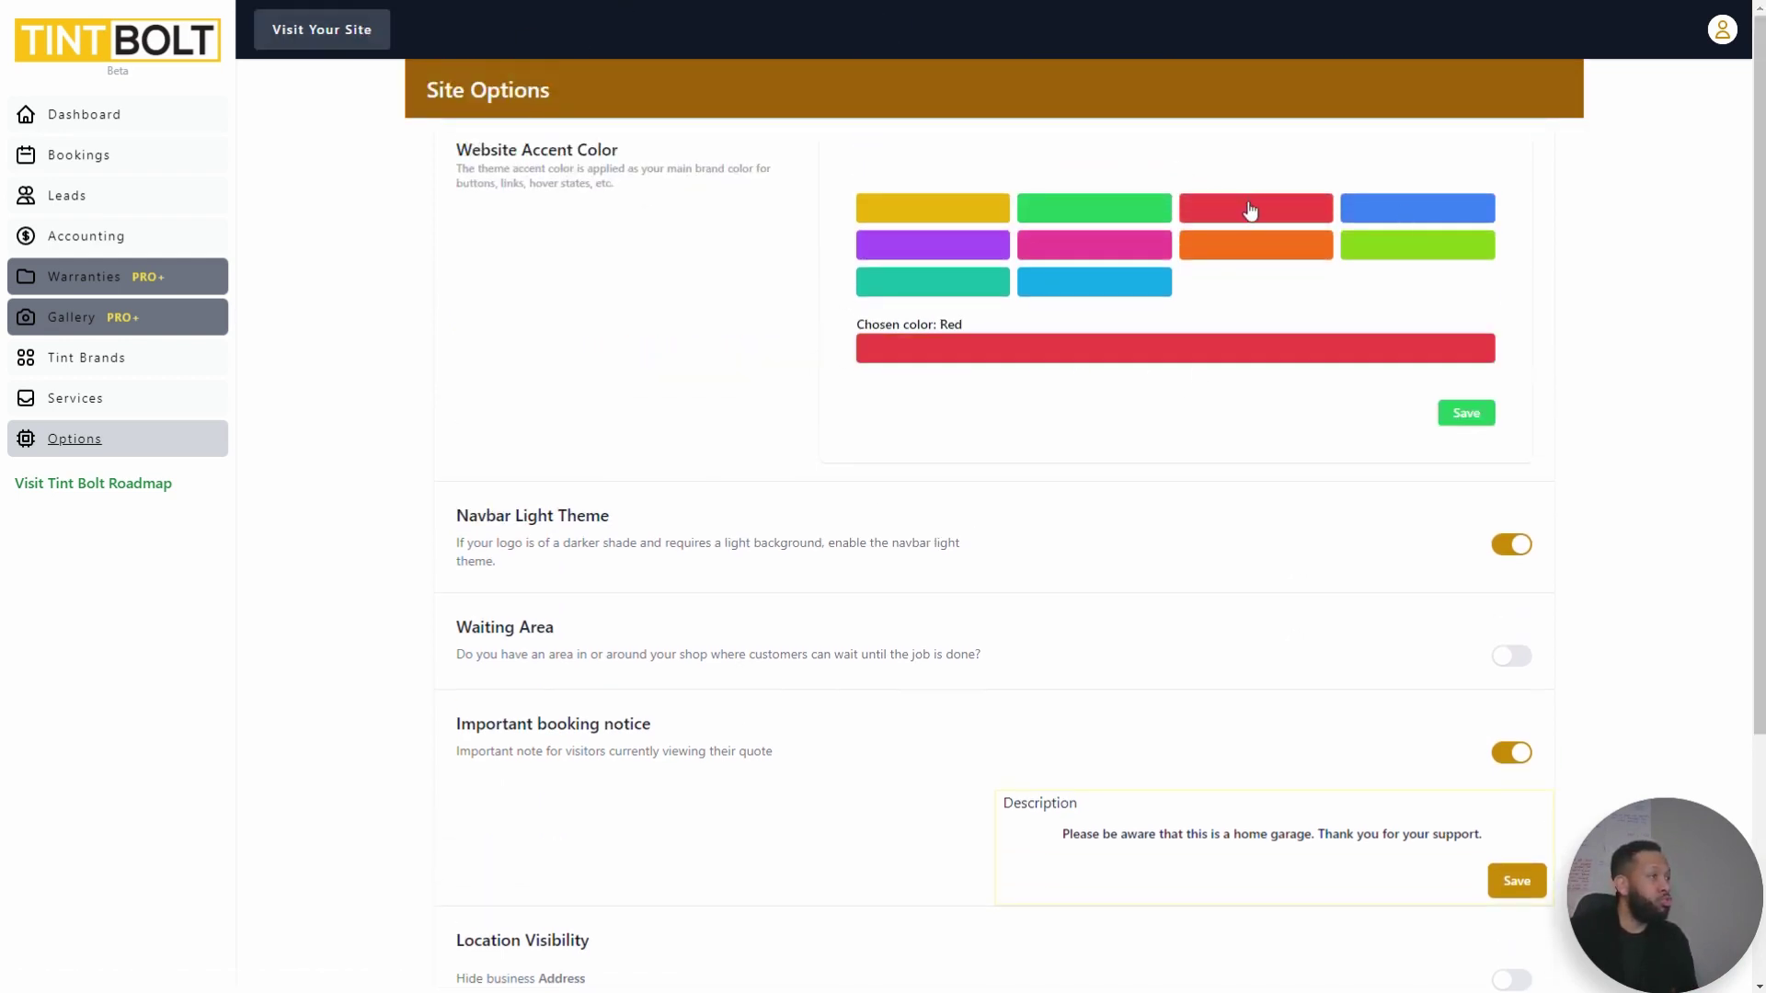
{"action": "left_click", "coordinate": [1483, 417]}
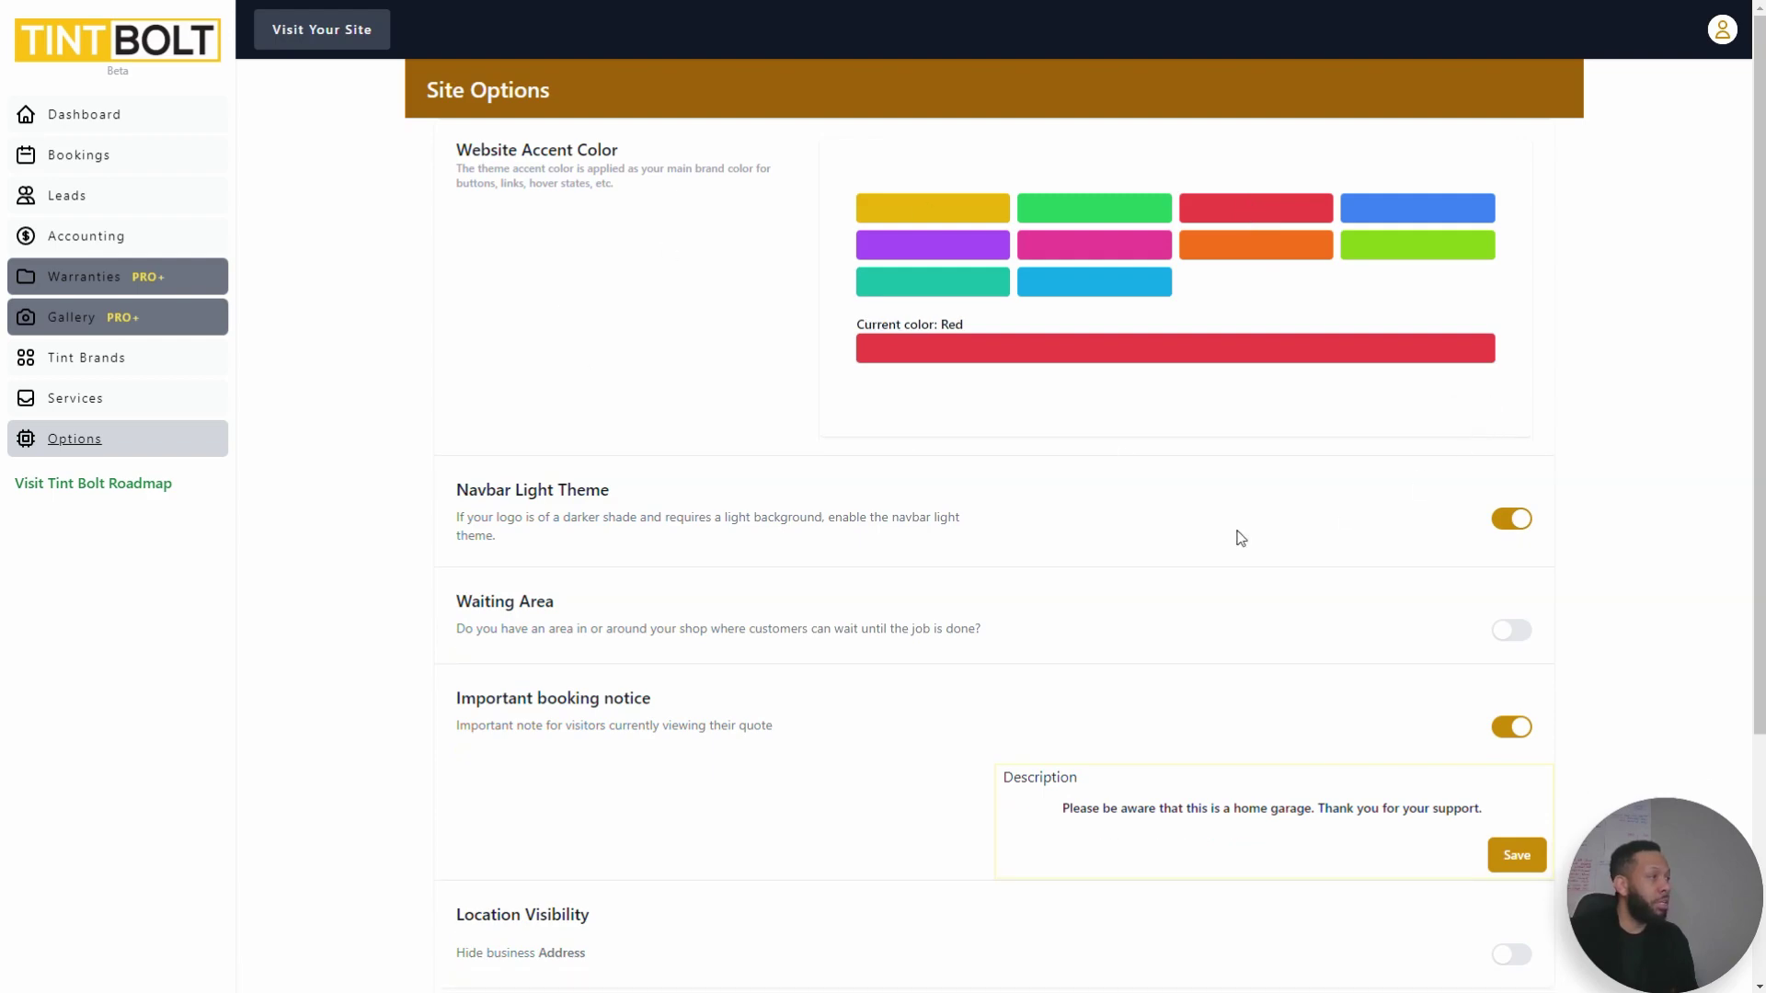
Step: Preview a Sedan quote for Full Install and Front Windshield on the customer site, without locking in the quote
{"action": "left_click", "coordinate": [281, 37]}
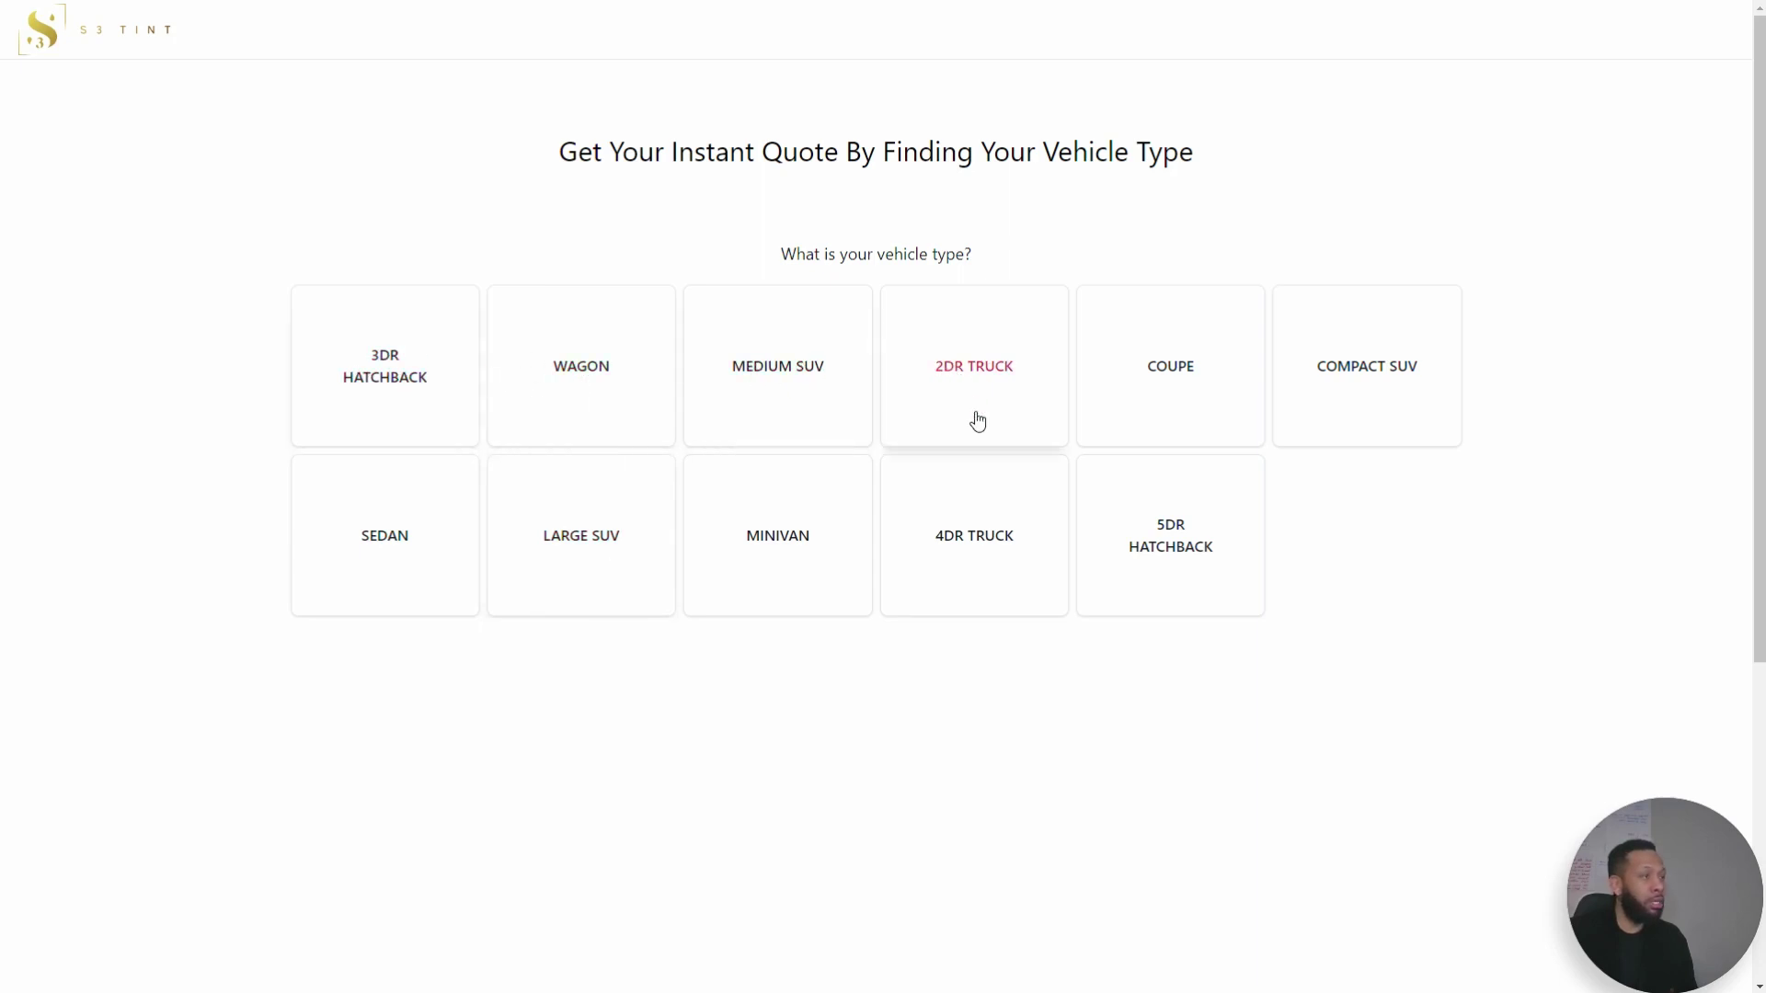
{"action": "left_click", "coordinate": [433, 562]}
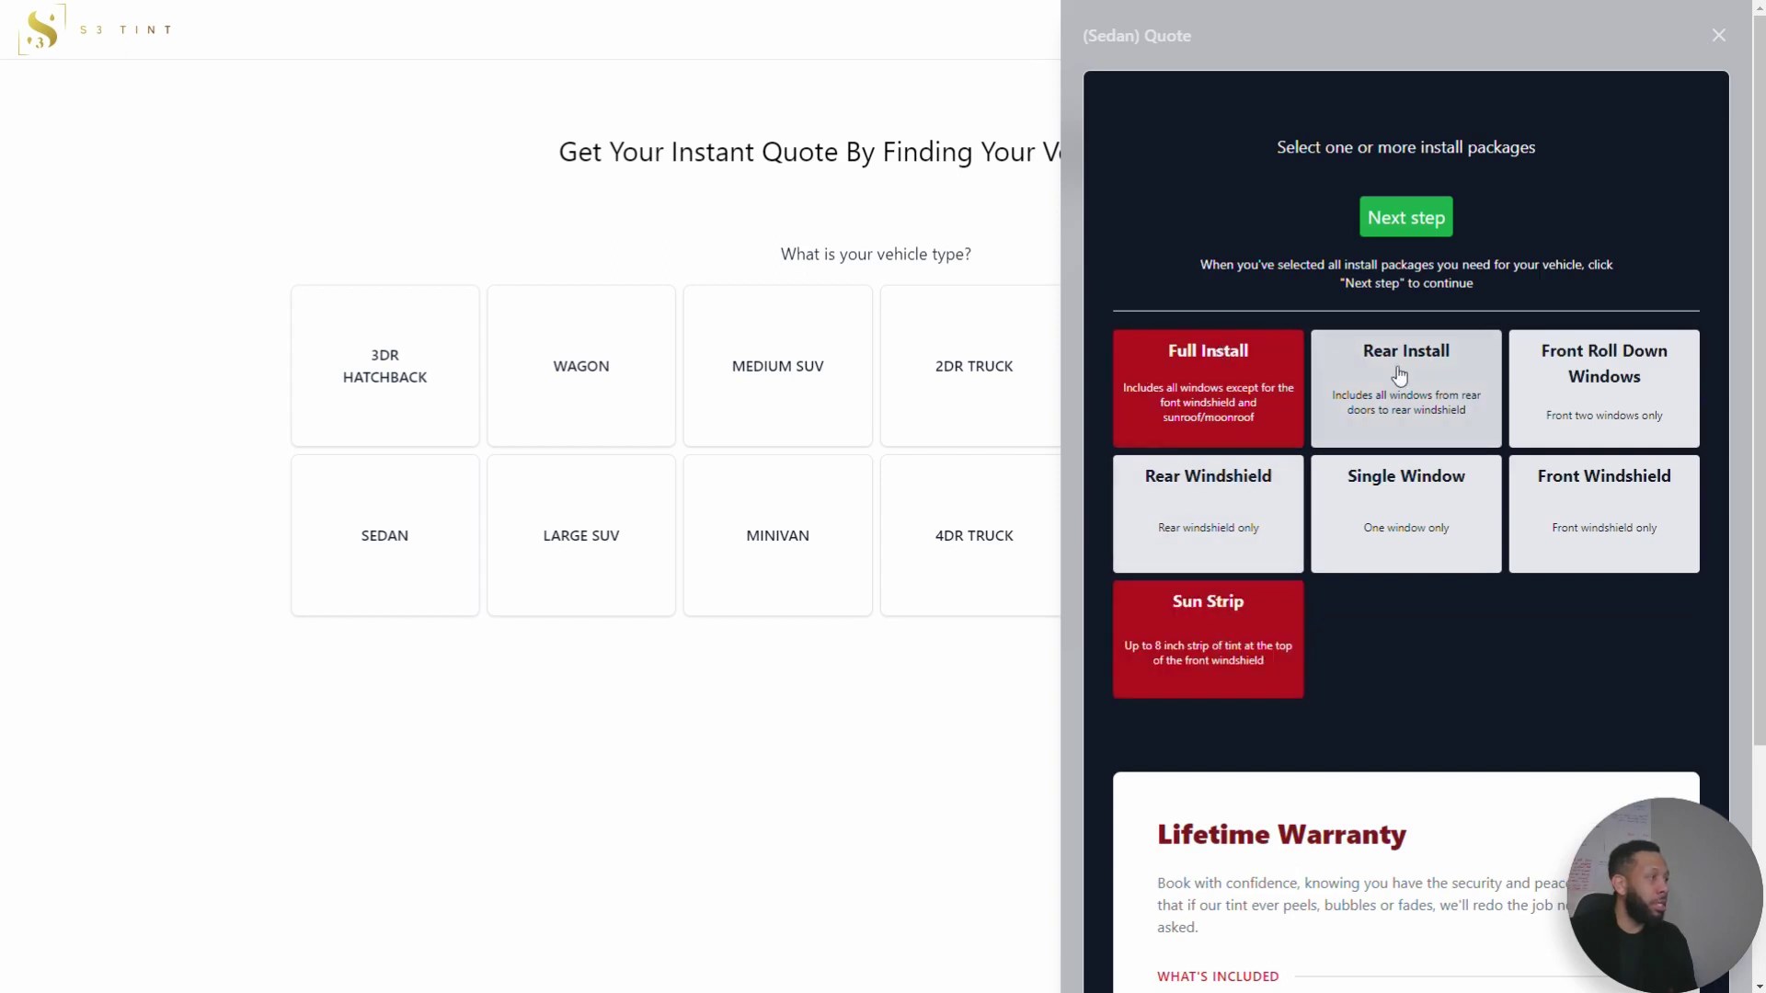
{"action": "left_click", "coordinate": [1556, 523]}
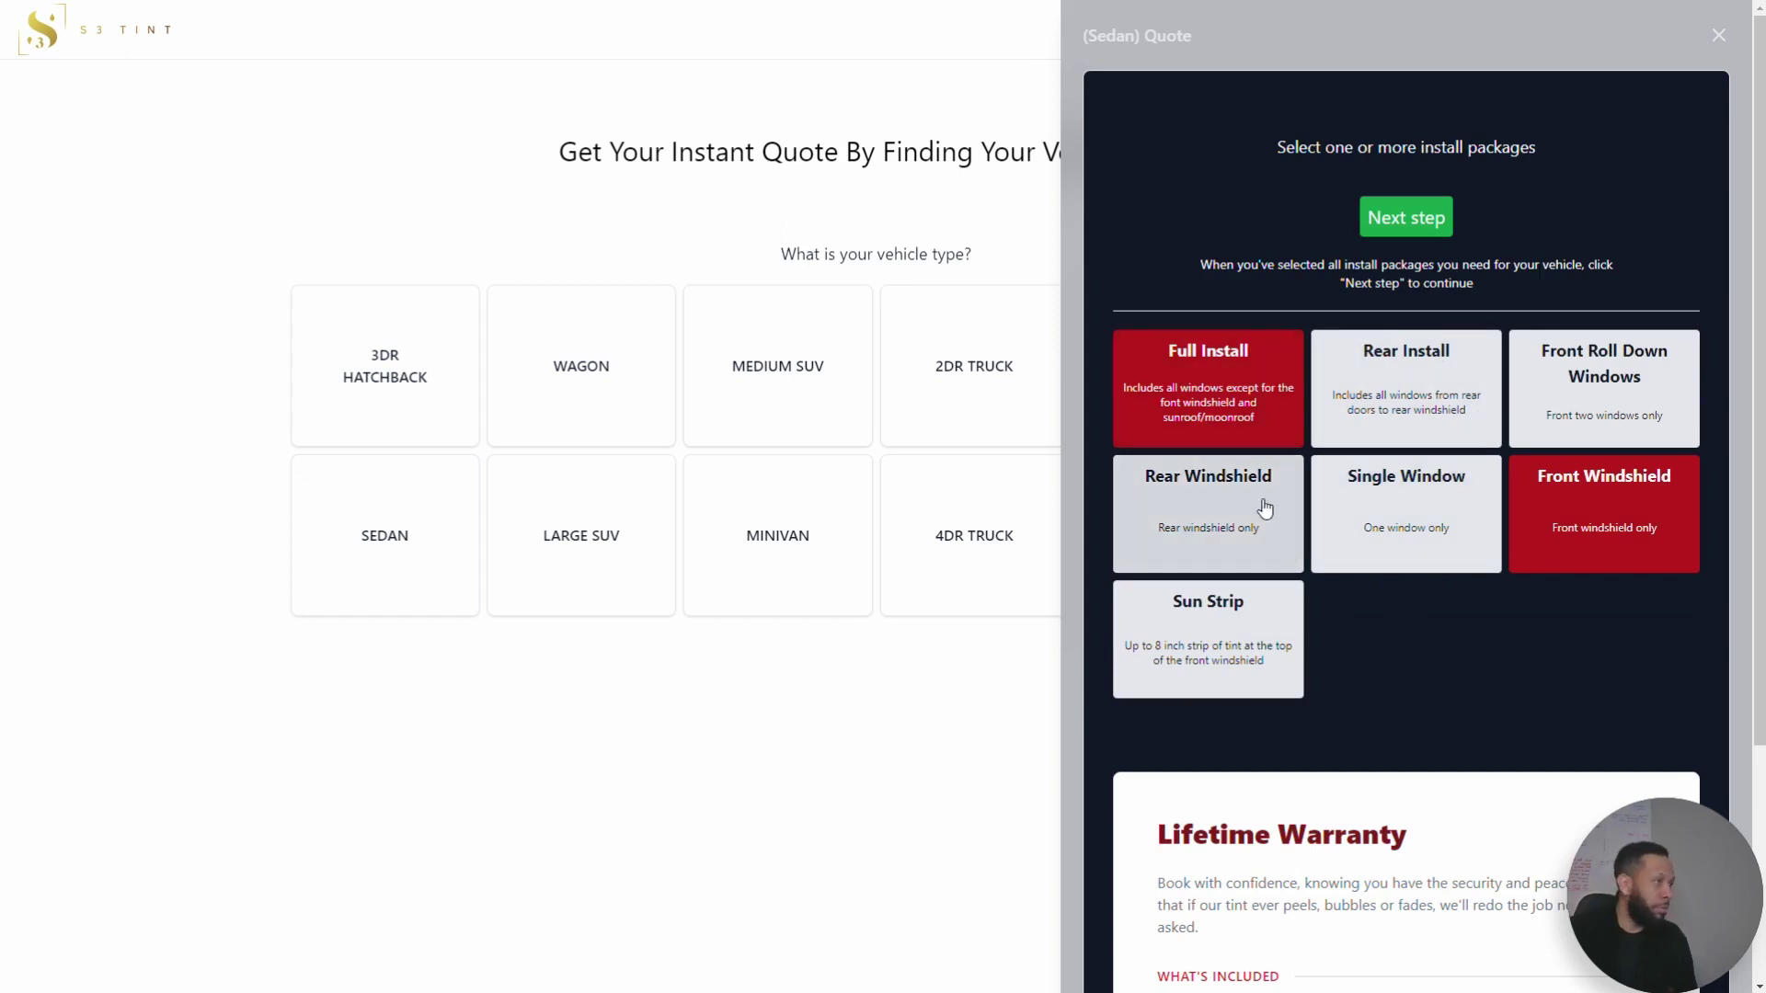
{"action": "left_click", "coordinate": [1379, 219]}
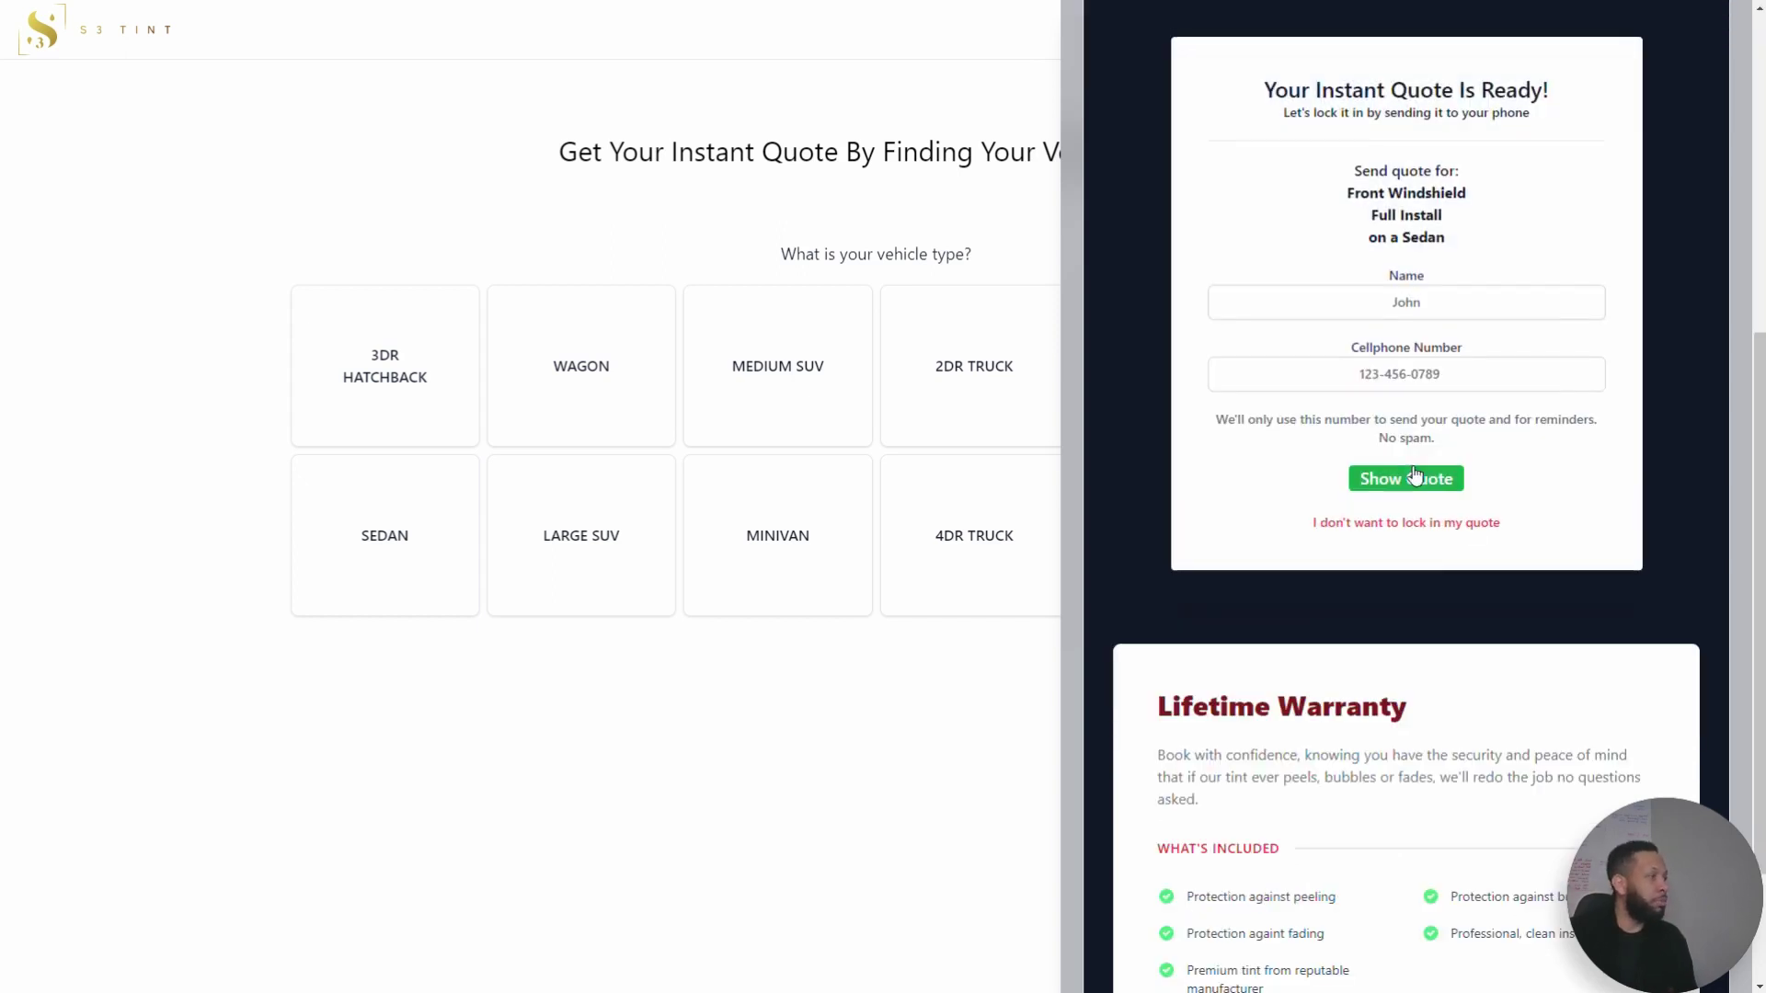
{"action": "left_click", "coordinate": [1437, 524]}
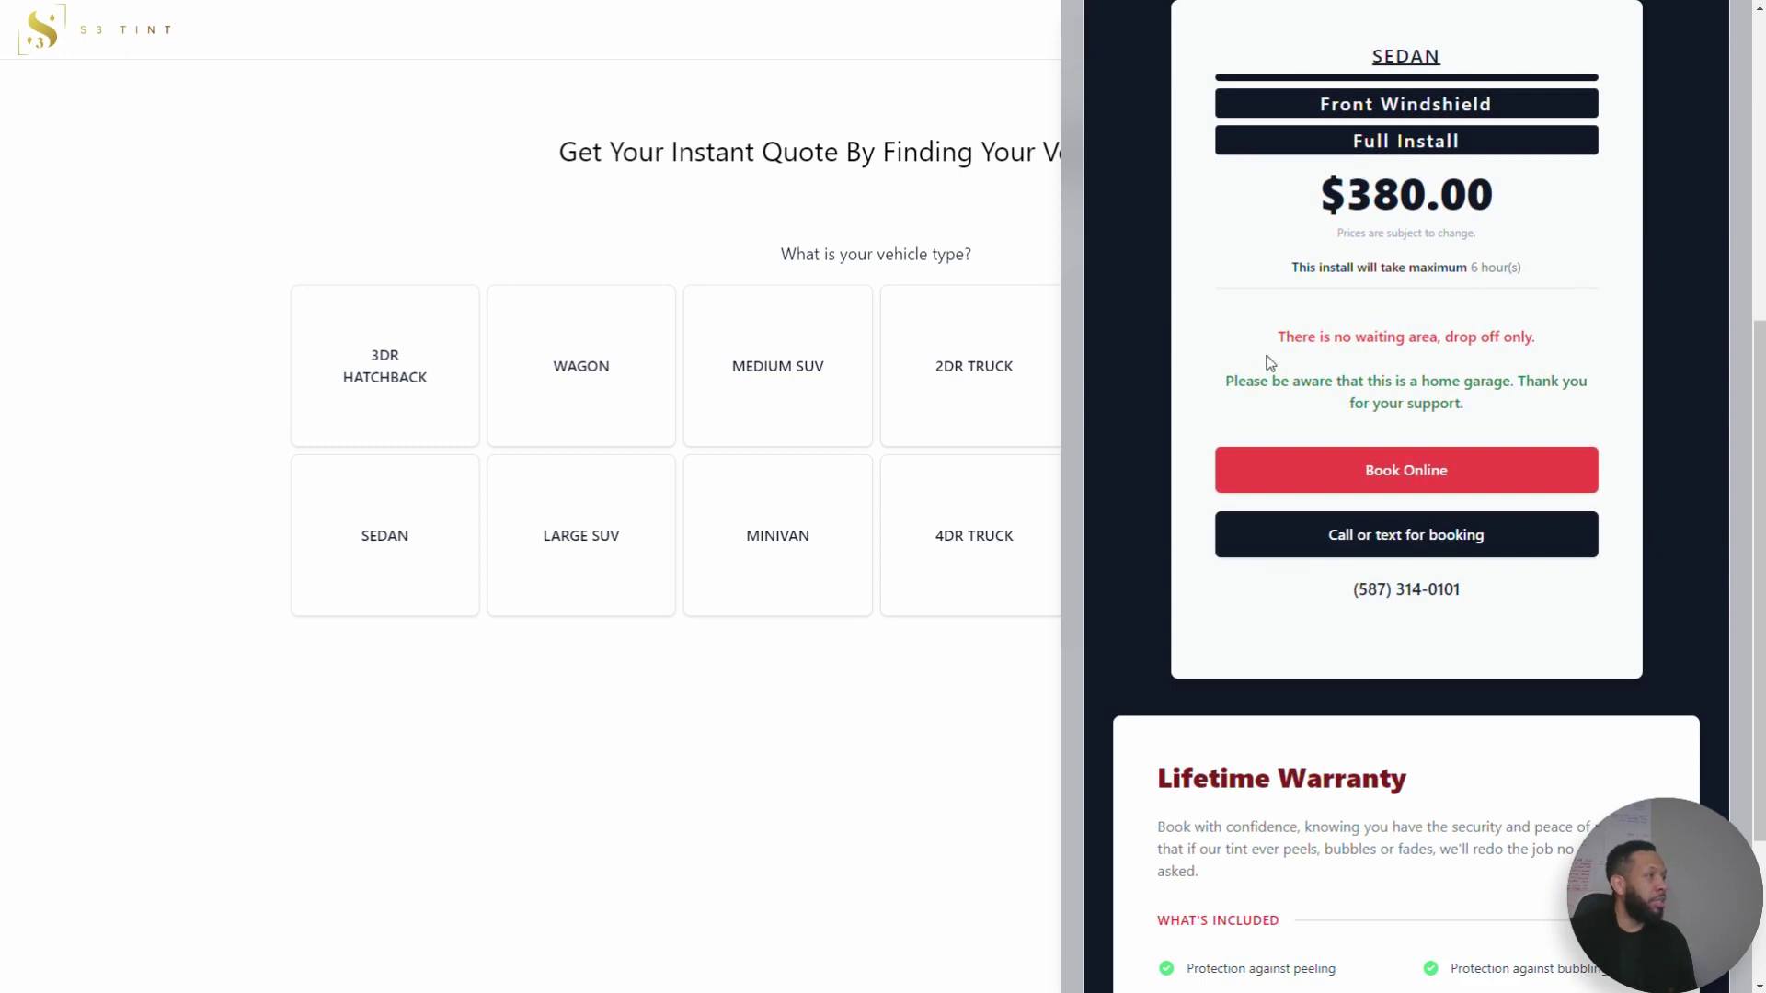
Step: Examine the waiting area and home garage notices on the Sedan quote, then return to the site options
{"action": "left_click_drag", "start_coordinate": [1275, 339], "coordinate": [1534, 342]}
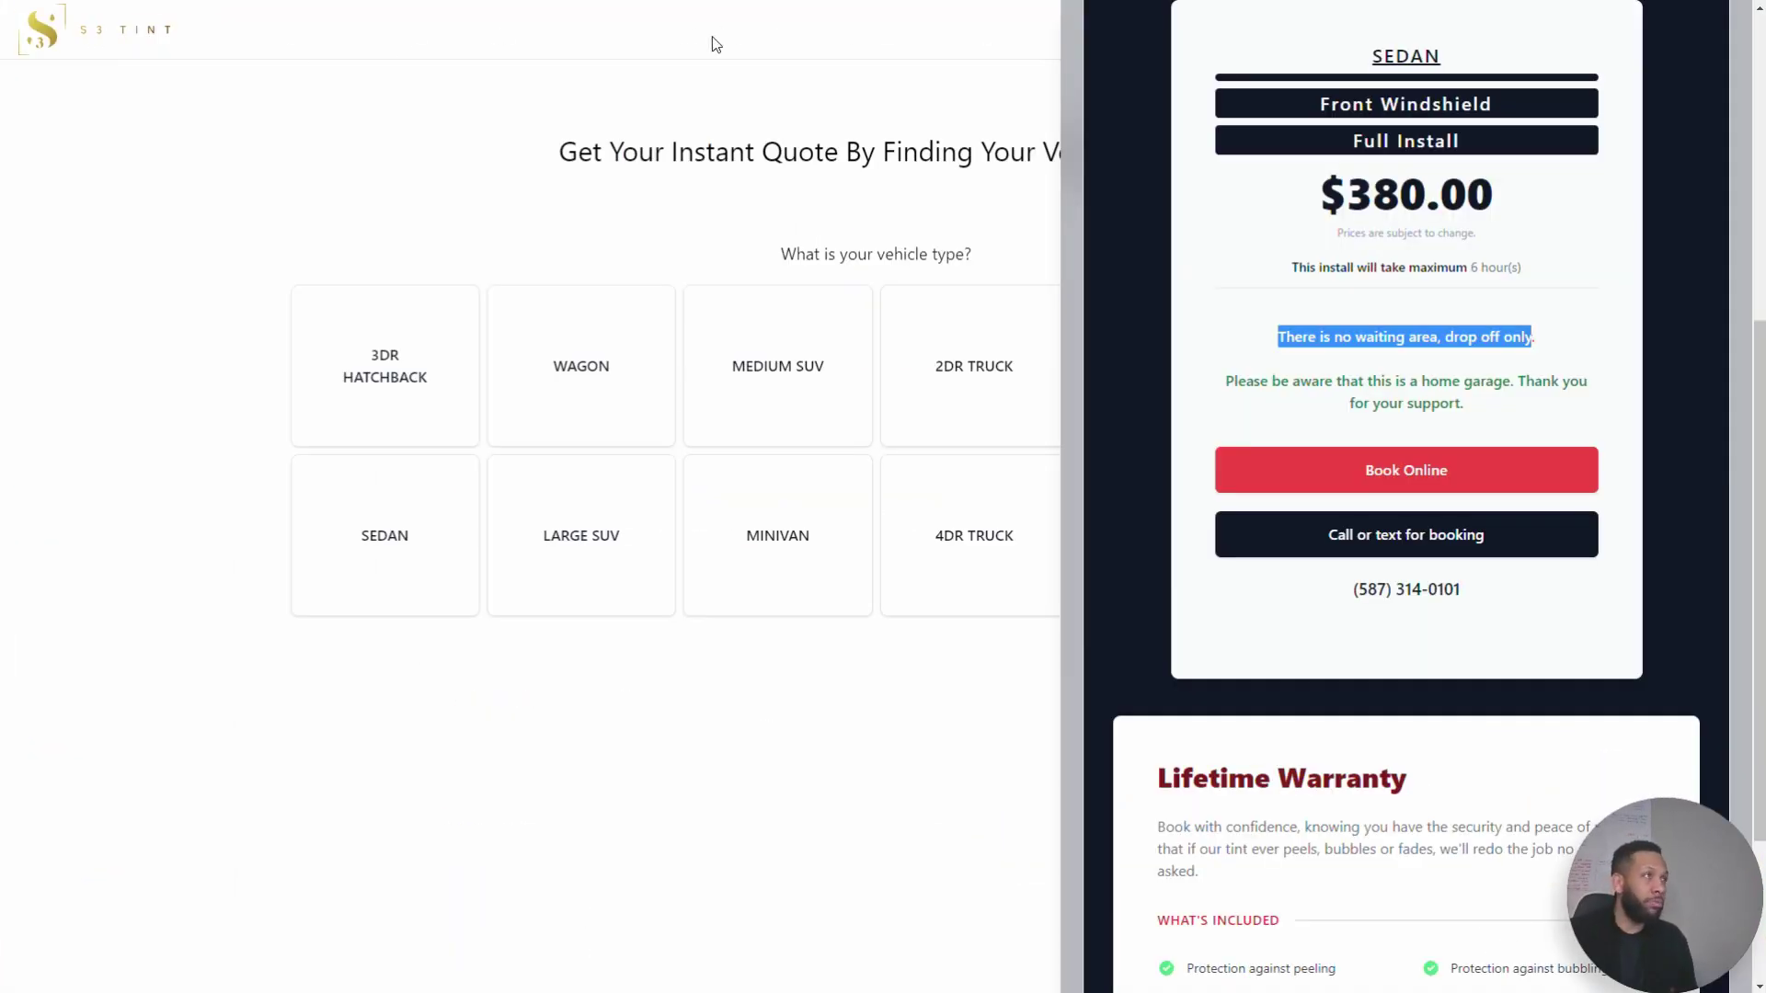
{"action": "left_click_drag", "start_coordinate": [1227, 381], "coordinate": [1458, 401]}
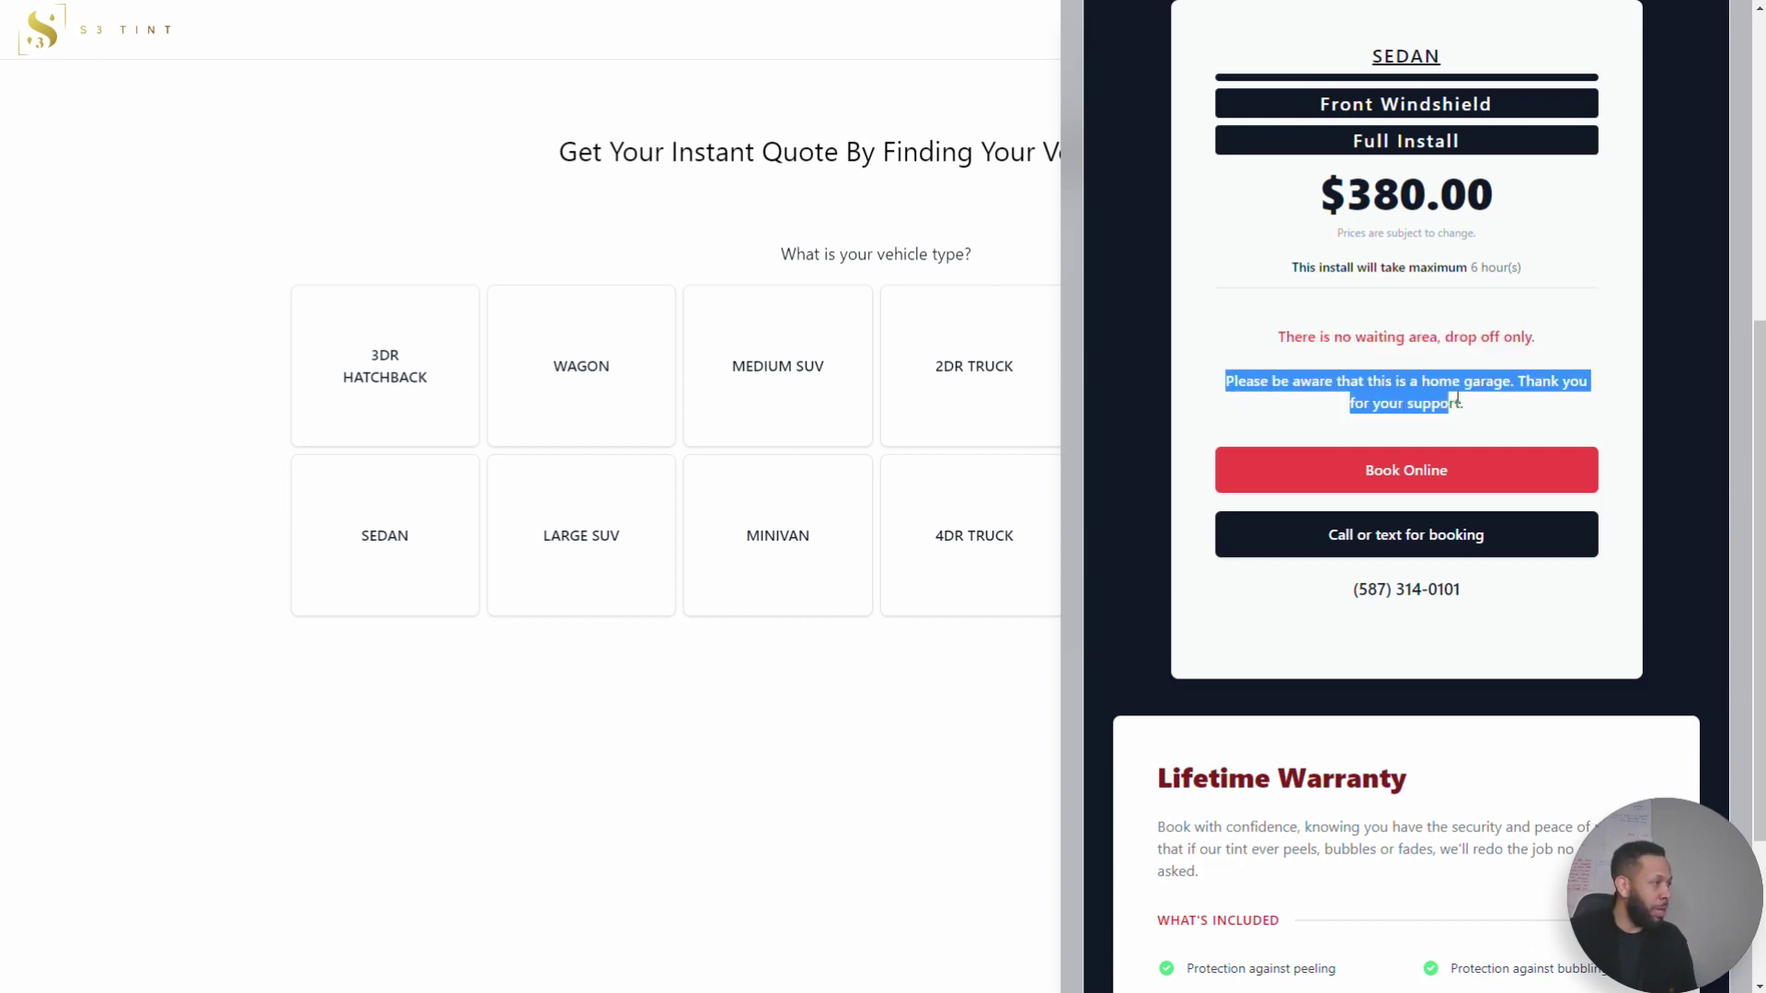
{"action": "left_click", "coordinate": [1532, 405]}
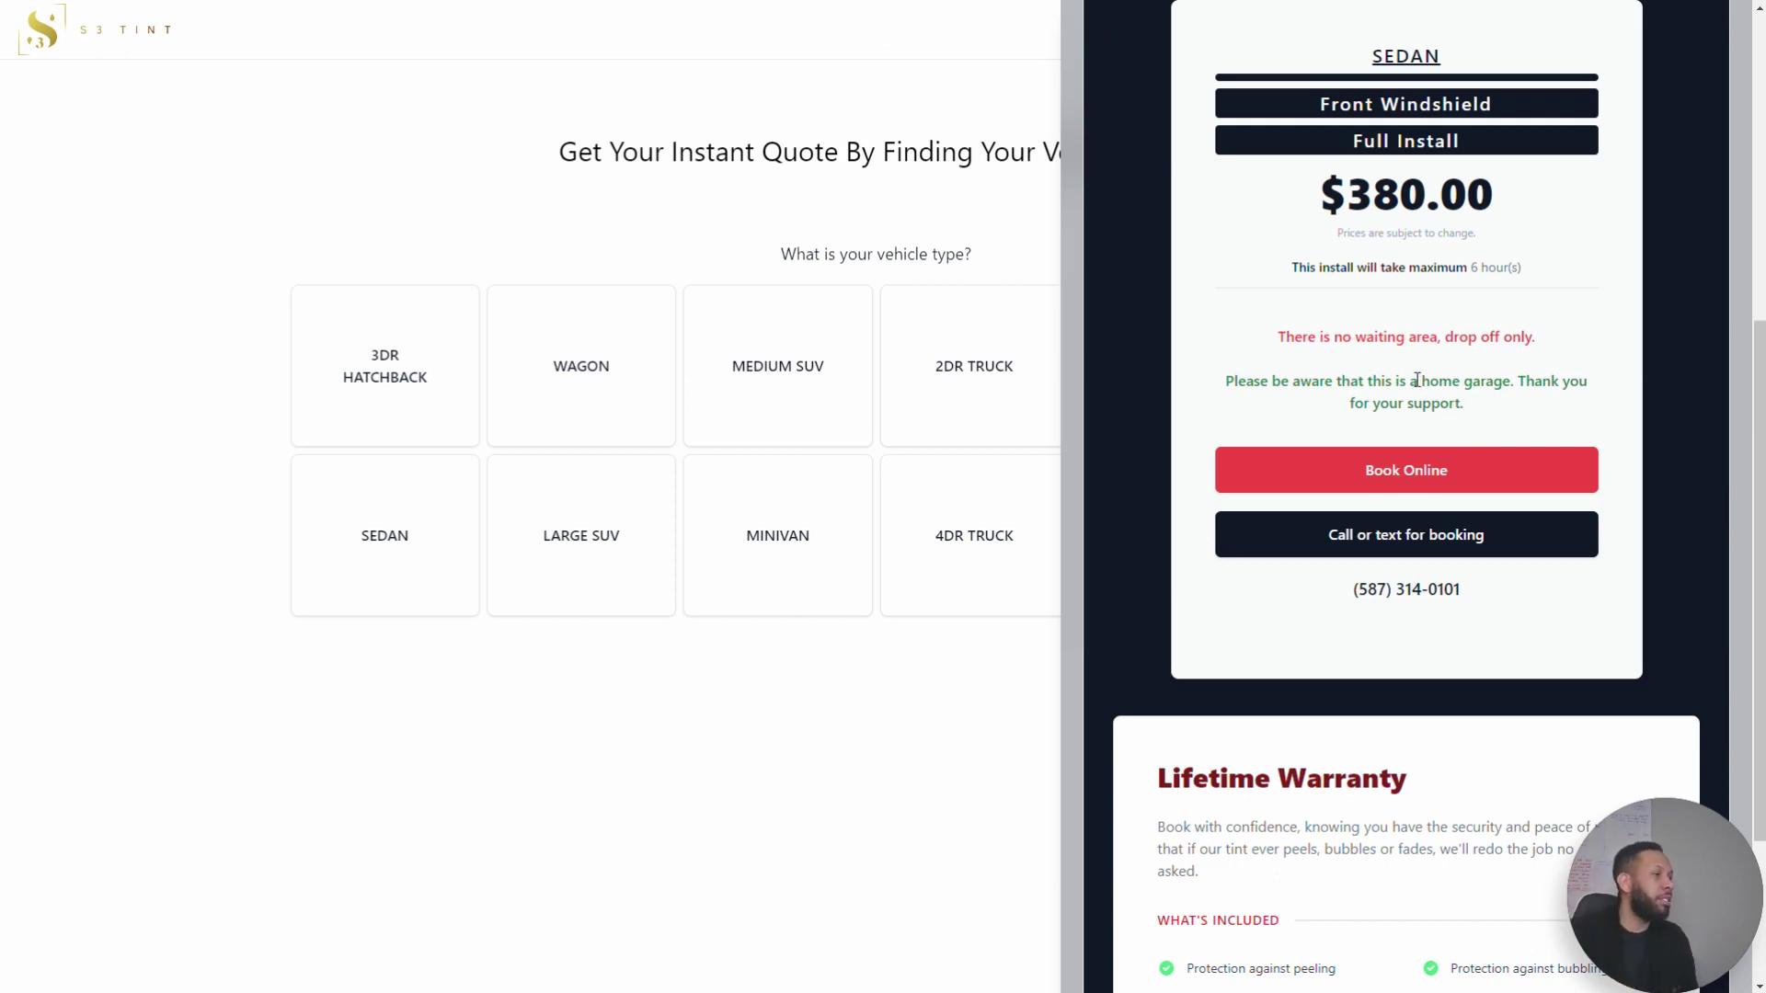
{"action": "scroll", "coordinate": [1416, 393], "scroll_direction": "up", "scroll_amount": 3}
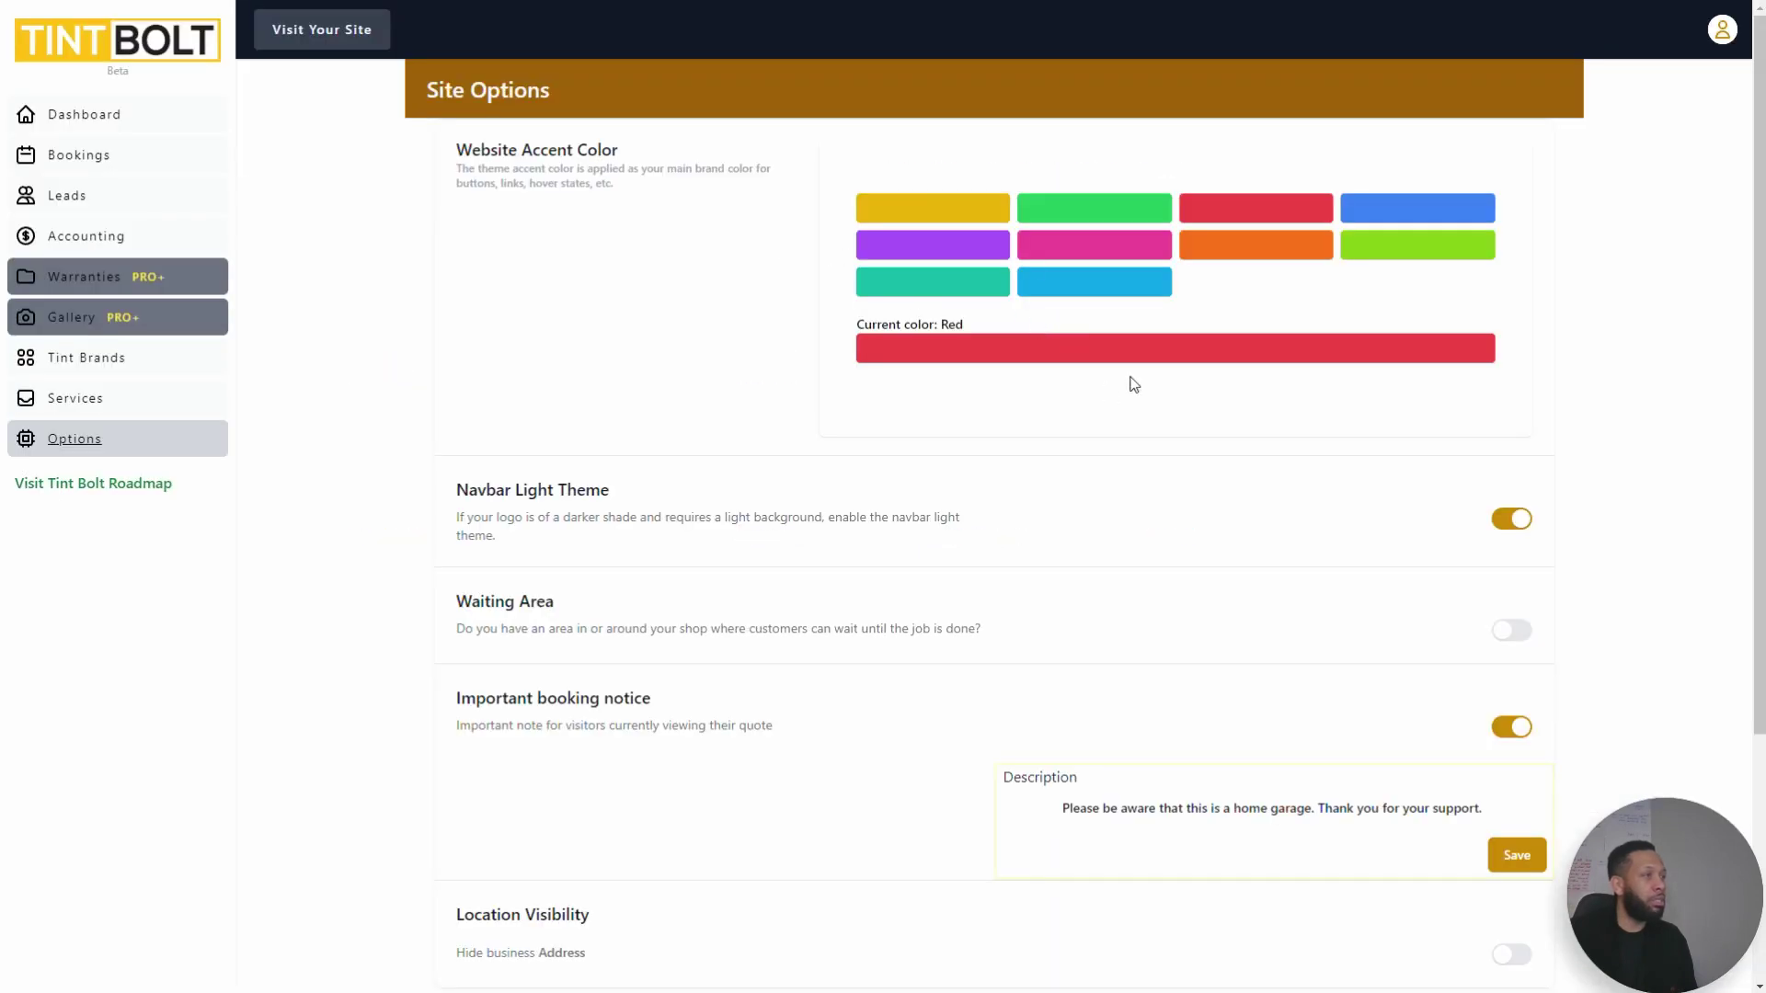
Step: Set the website accent color to Yellow and save it
{"action": "left_click", "coordinate": [929, 201]}
{"action": "left_click", "coordinate": [1474, 415]}
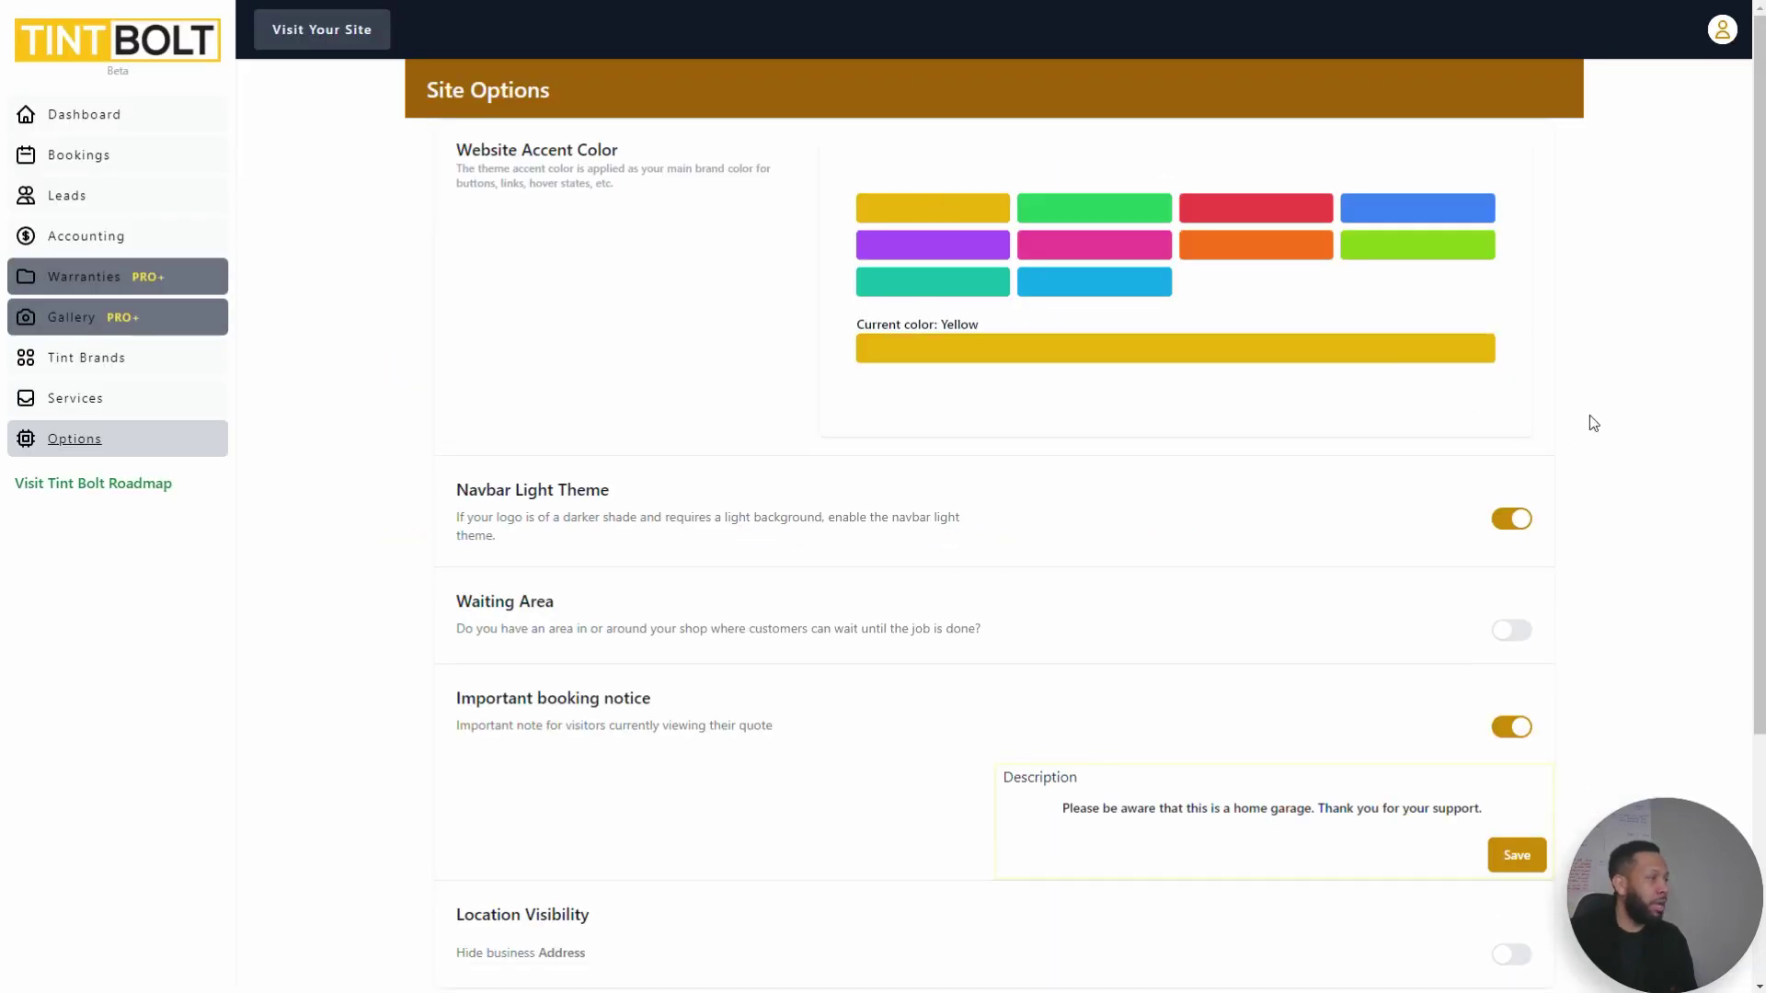
{"action": "scroll", "coordinate": [1586, 403], "scroll_direction": "down", "scroll_amount": 4}
{"action": "scroll", "coordinate": [1667, 443], "scroll_direction": "up", "scroll_amount": 2}
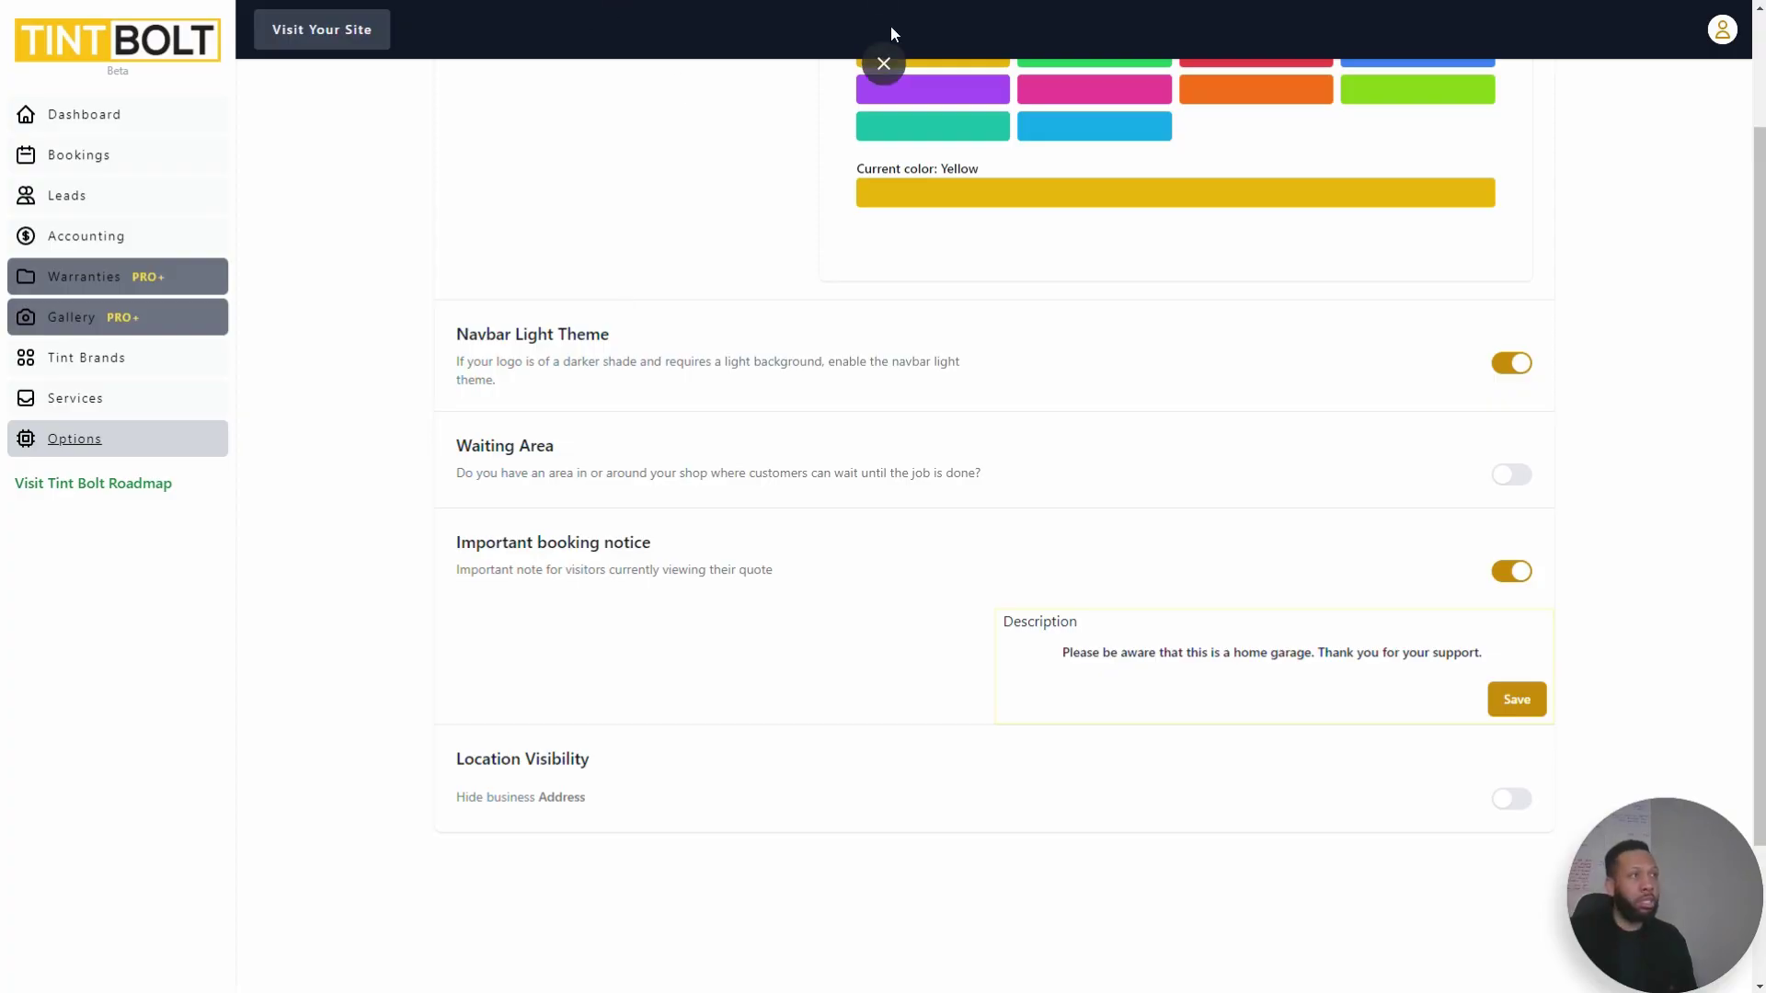
Step: Open s3tint.com in full screen and look through its home page down to the contact form
{"action": "left_click", "coordinate": [820, 24]}
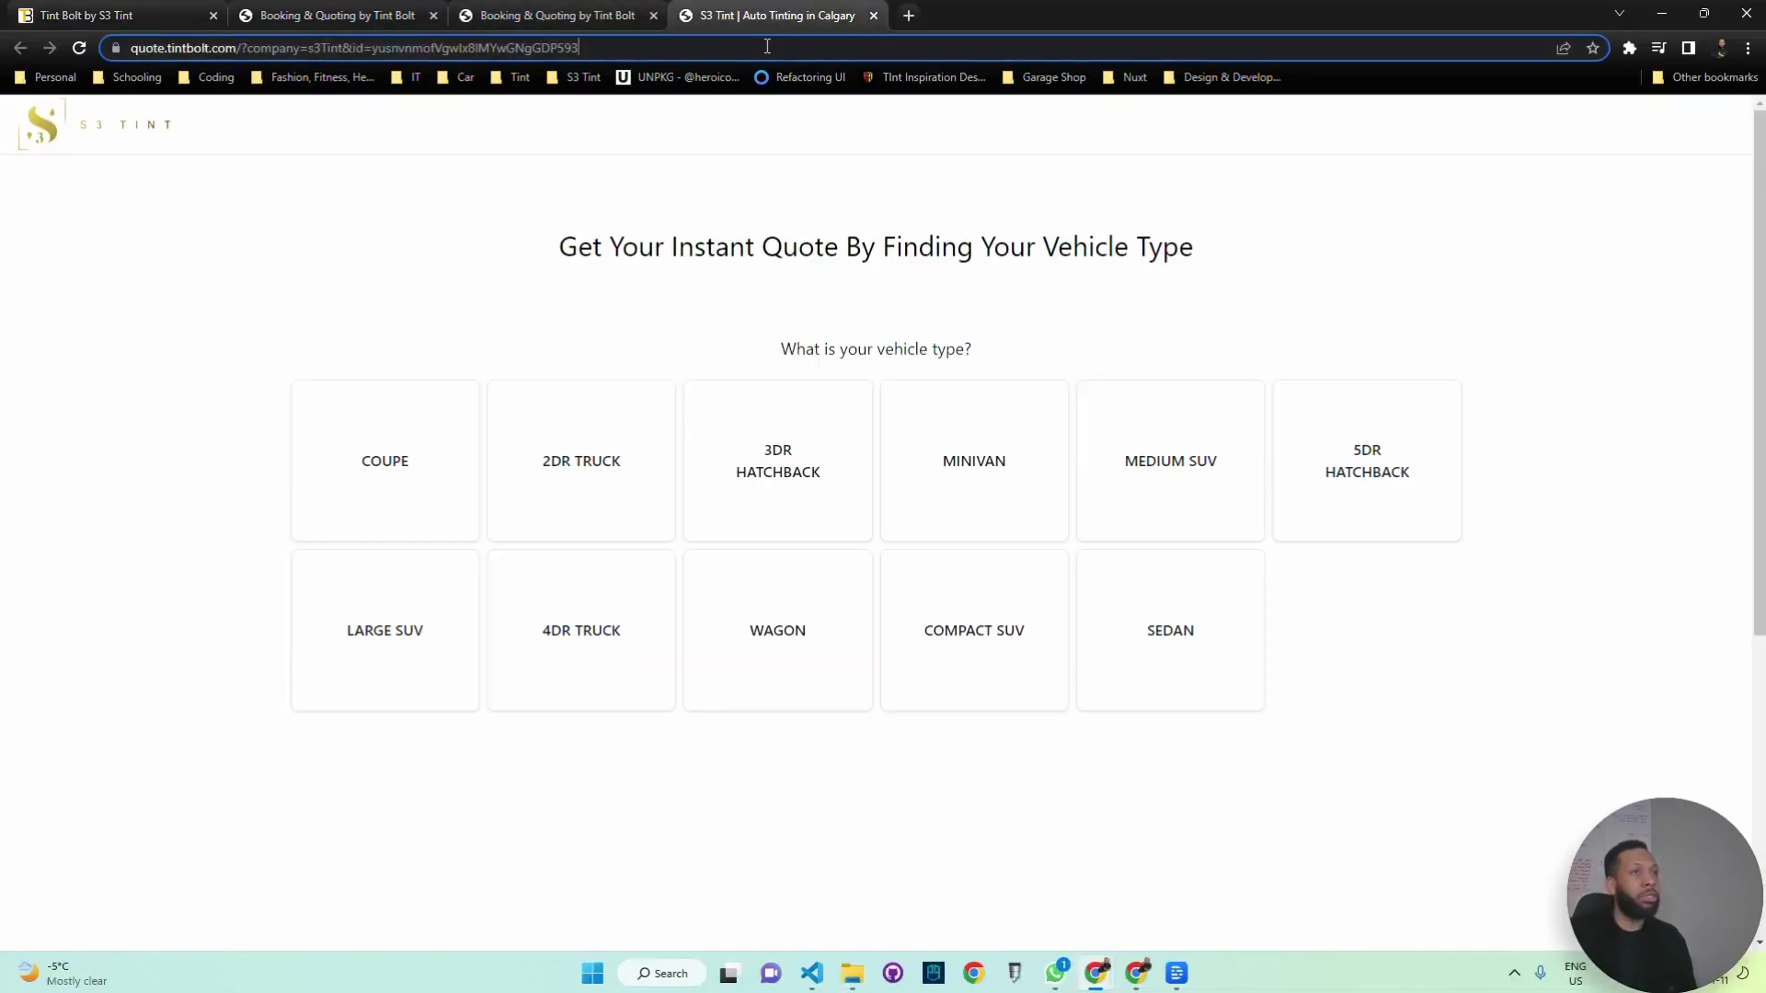
{"action": "type", "text": "s3"}
{"action": "key", "text": "Return"}
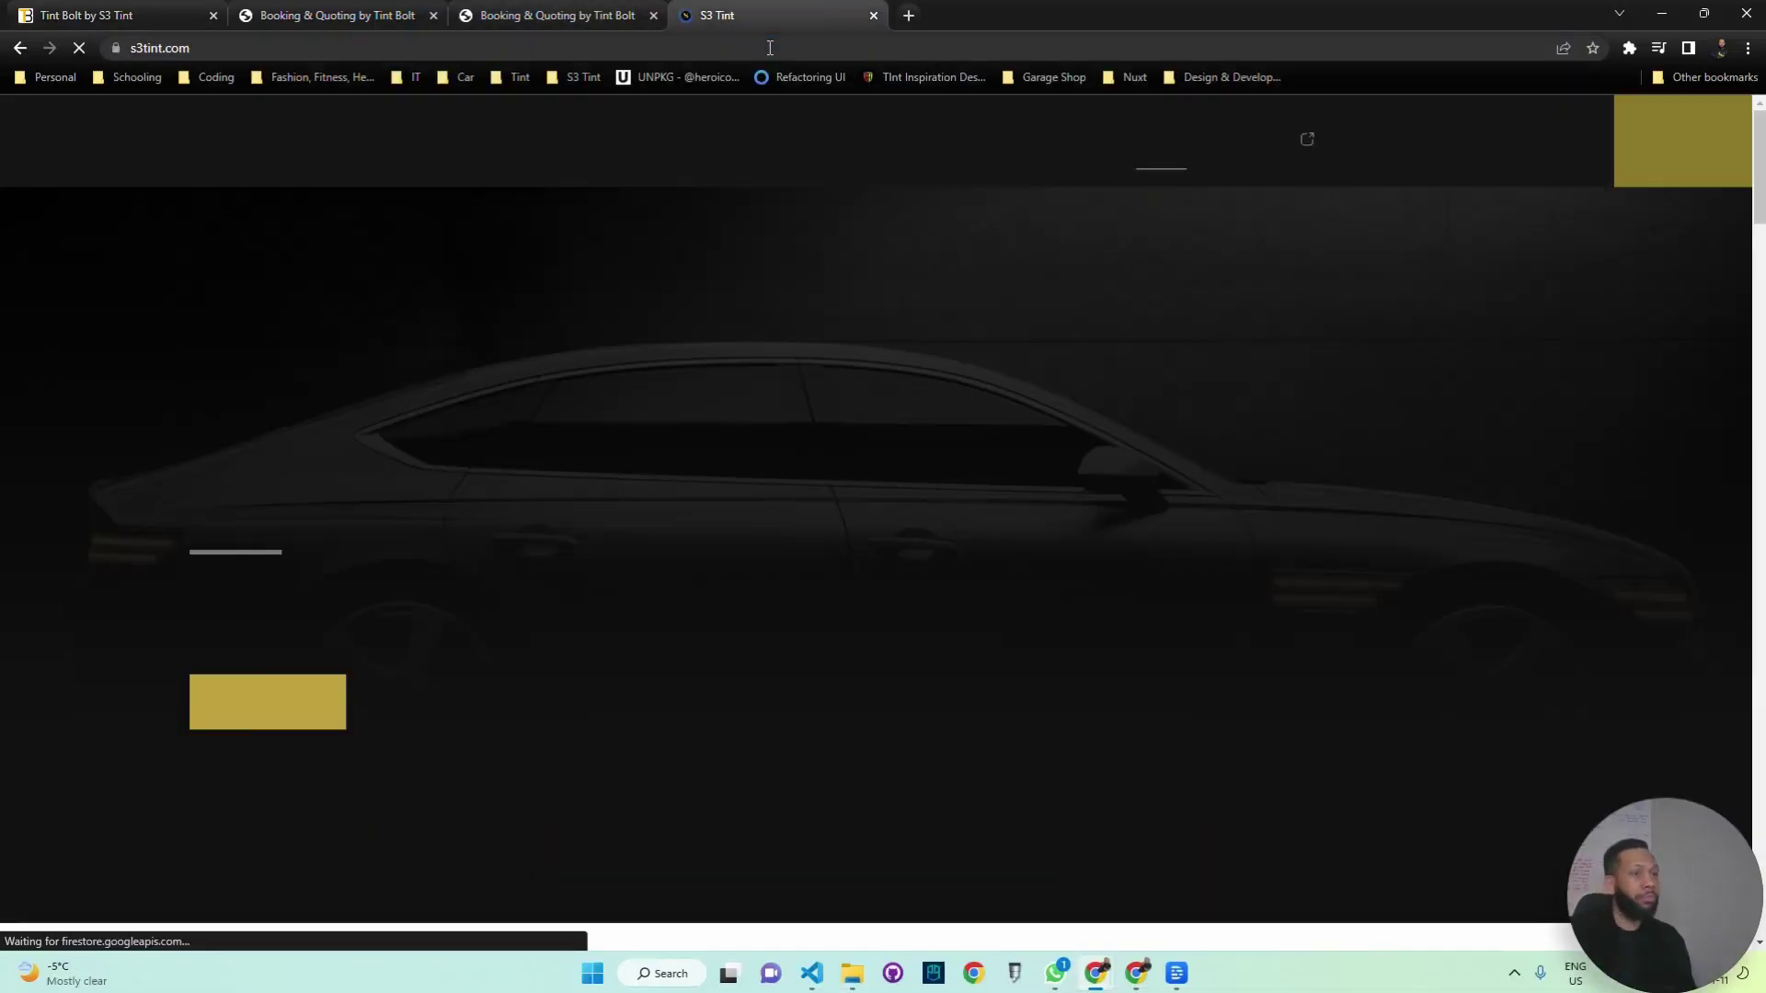
{"action": "key", "text": "F11"}
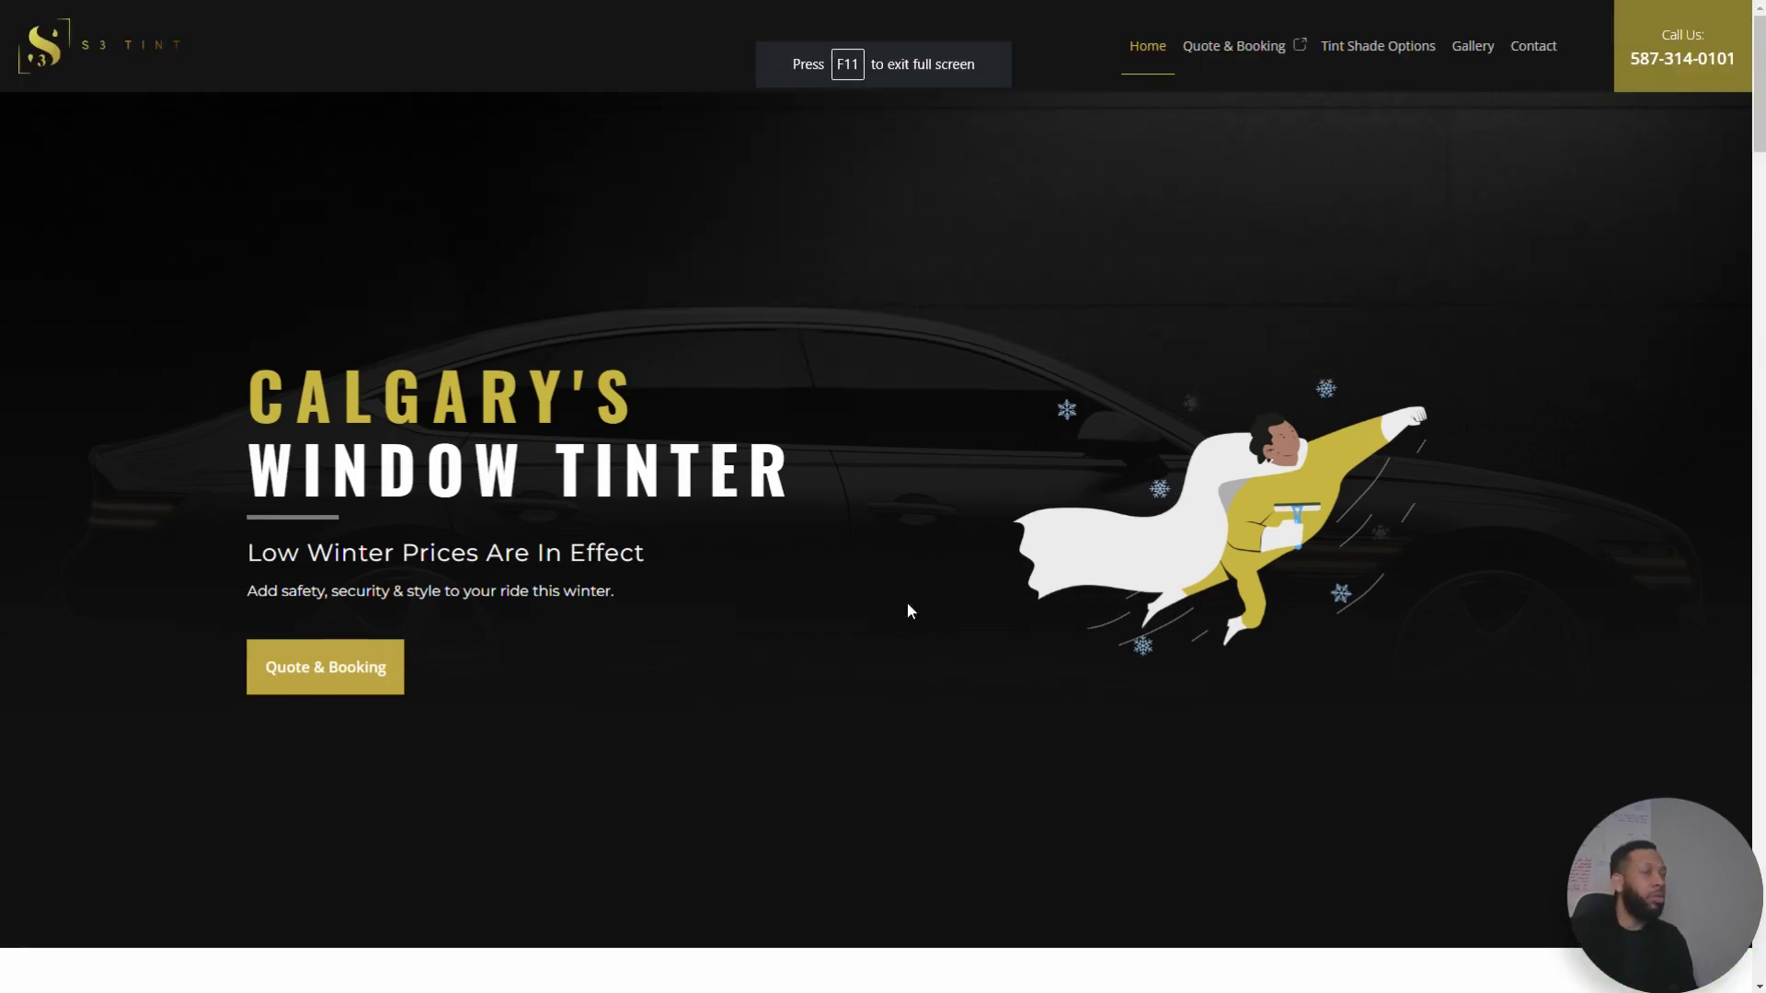
{"action": "scroll", "coordinate": [776, 556], "scroll_direction": "down", "scroll_amount": 20}
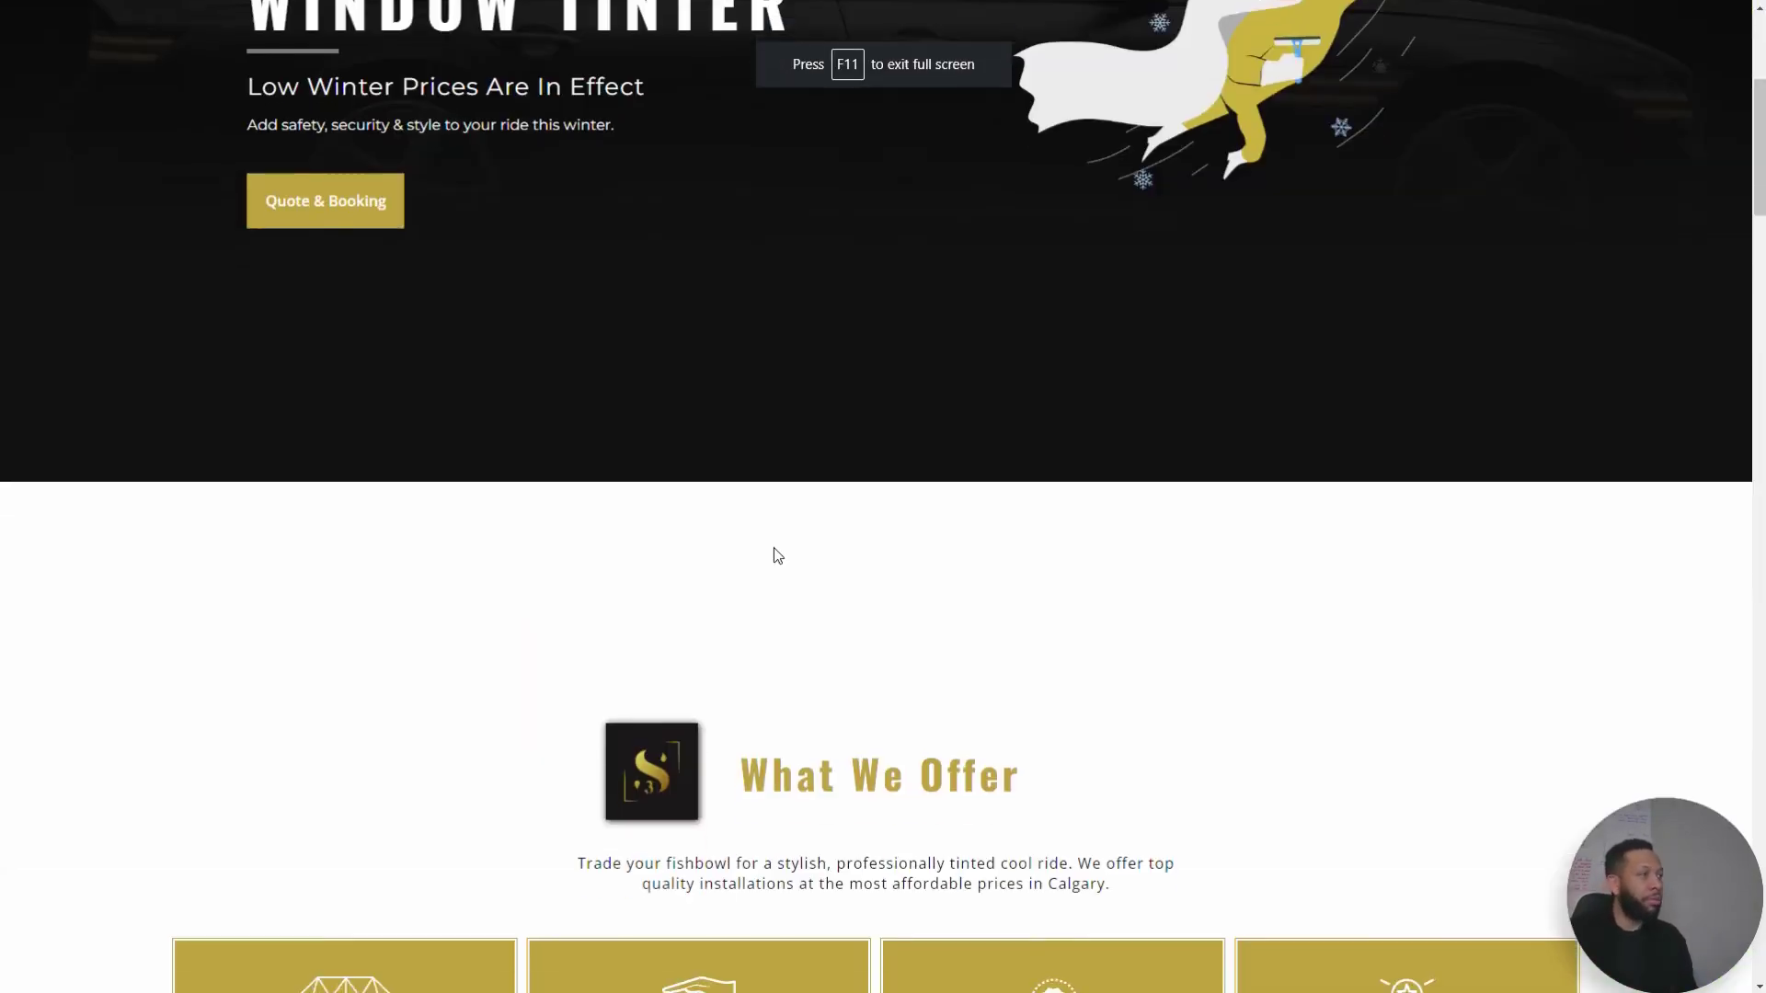
{"action": "scroll", "coordinate": [775, 545], "scroll_direction": "down", "scroll_amount": 20}
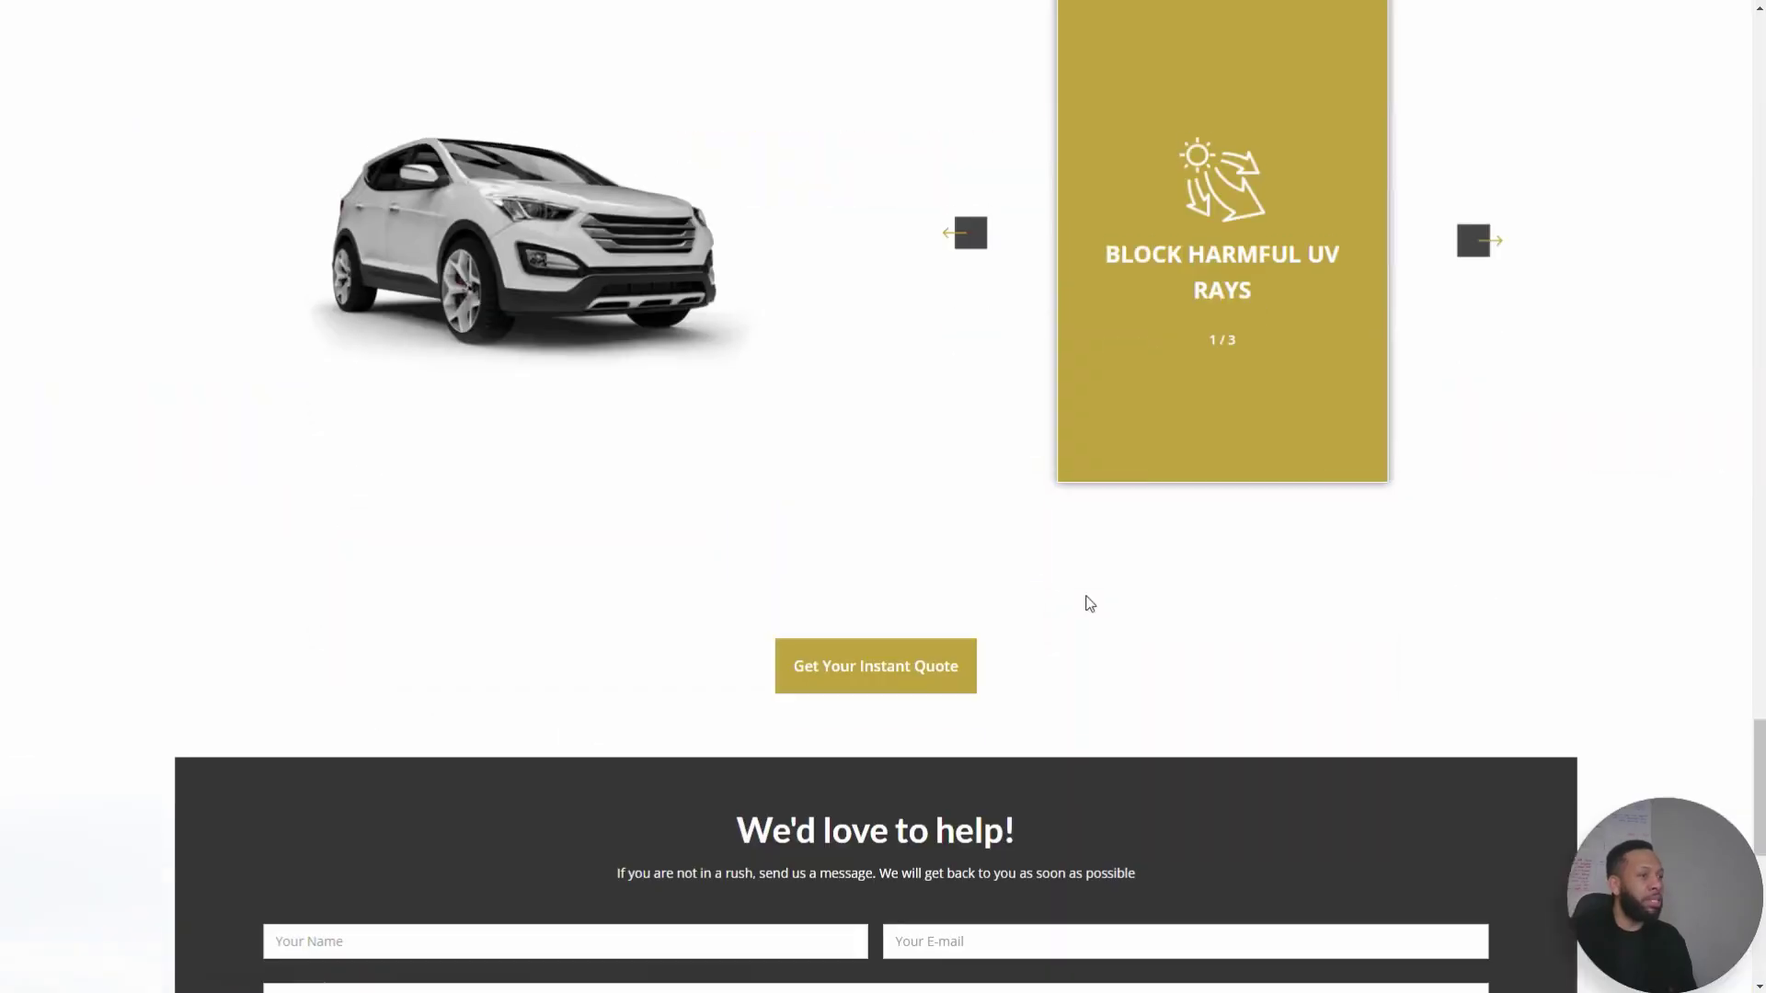
{"action": "scroll", "coordinate": [1189, 611], "scroll_direction": "up", "scroll_amount": 20}
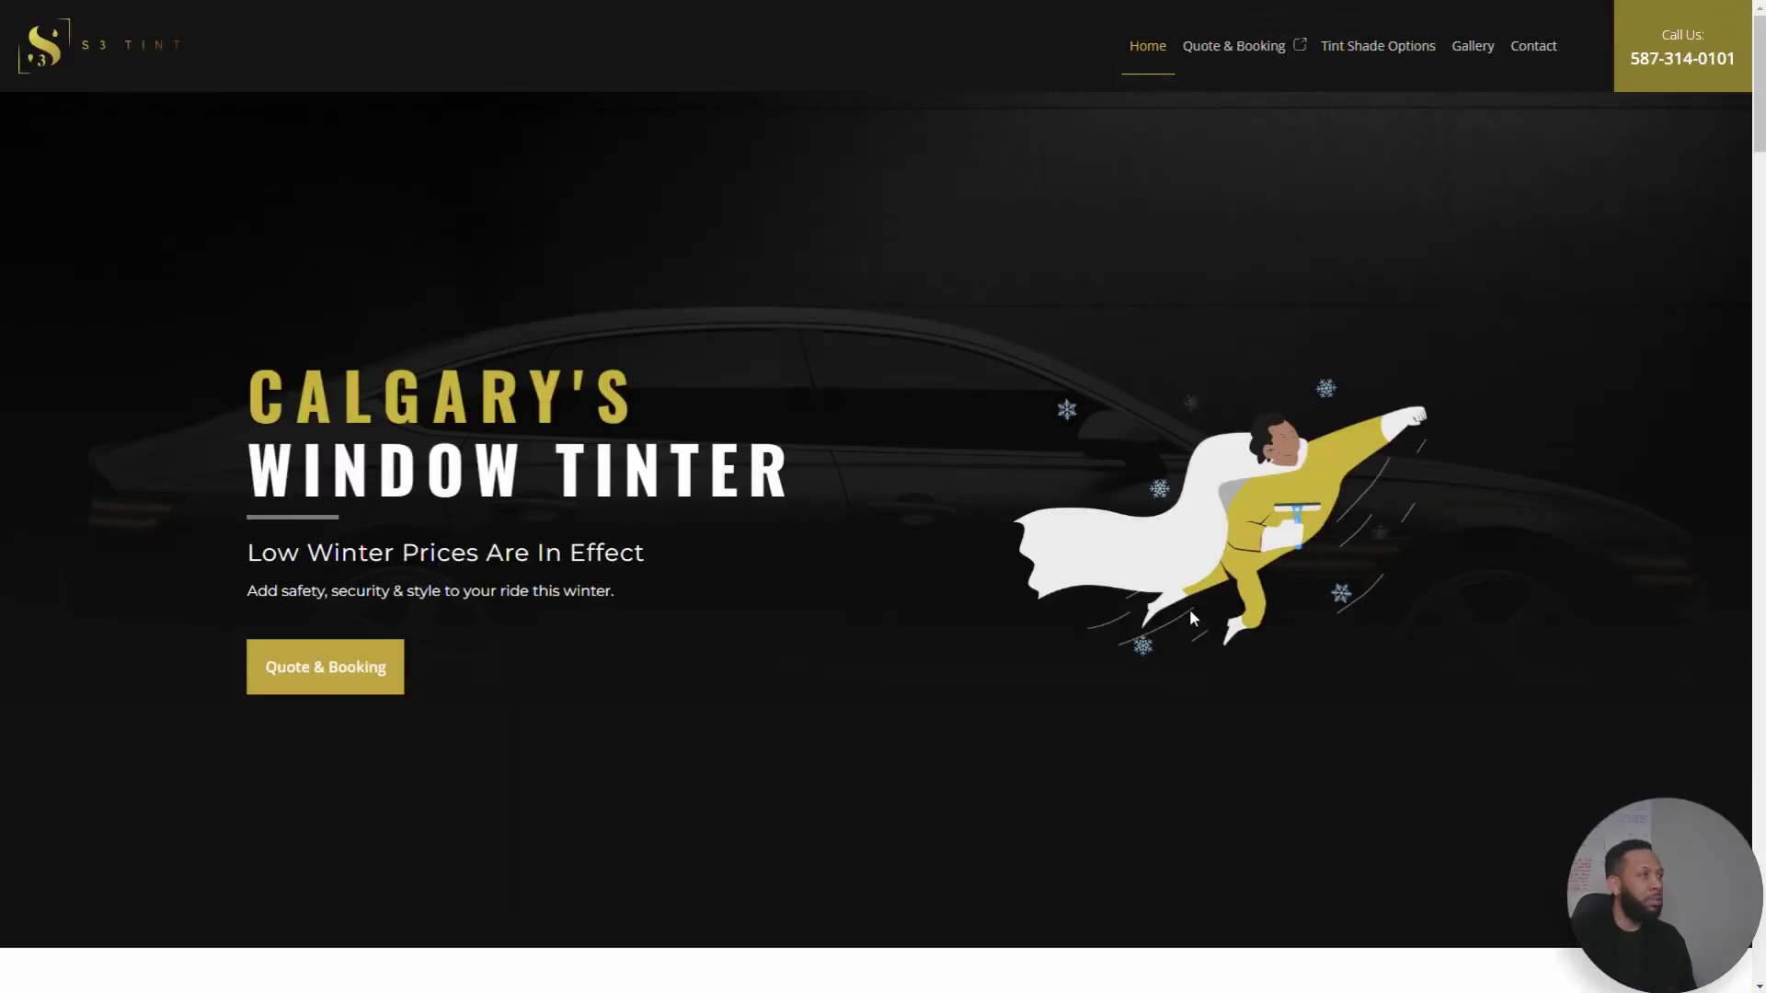
Step: Check where the Quote & Booking link leads, return to the home page, and examine the Tint Shade Options page
{"action": "left_click", "coordinate": [1266, 58]}
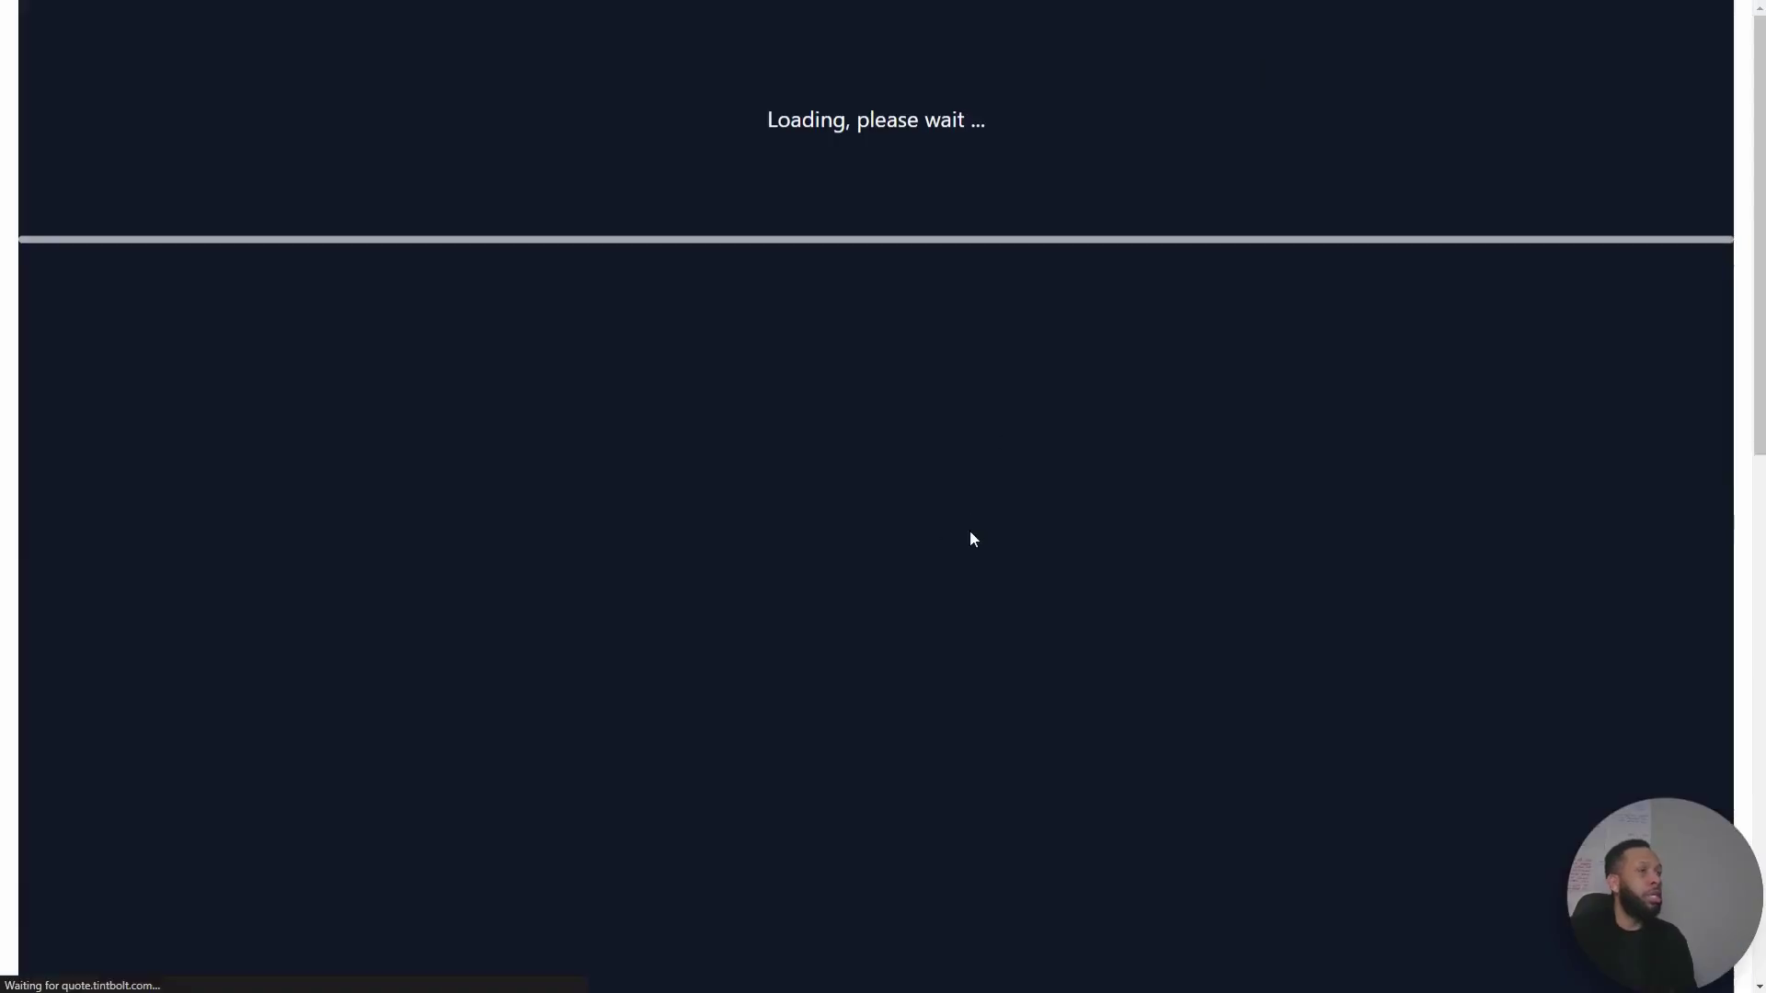
{"action": "key", "text": "alt+Left"}
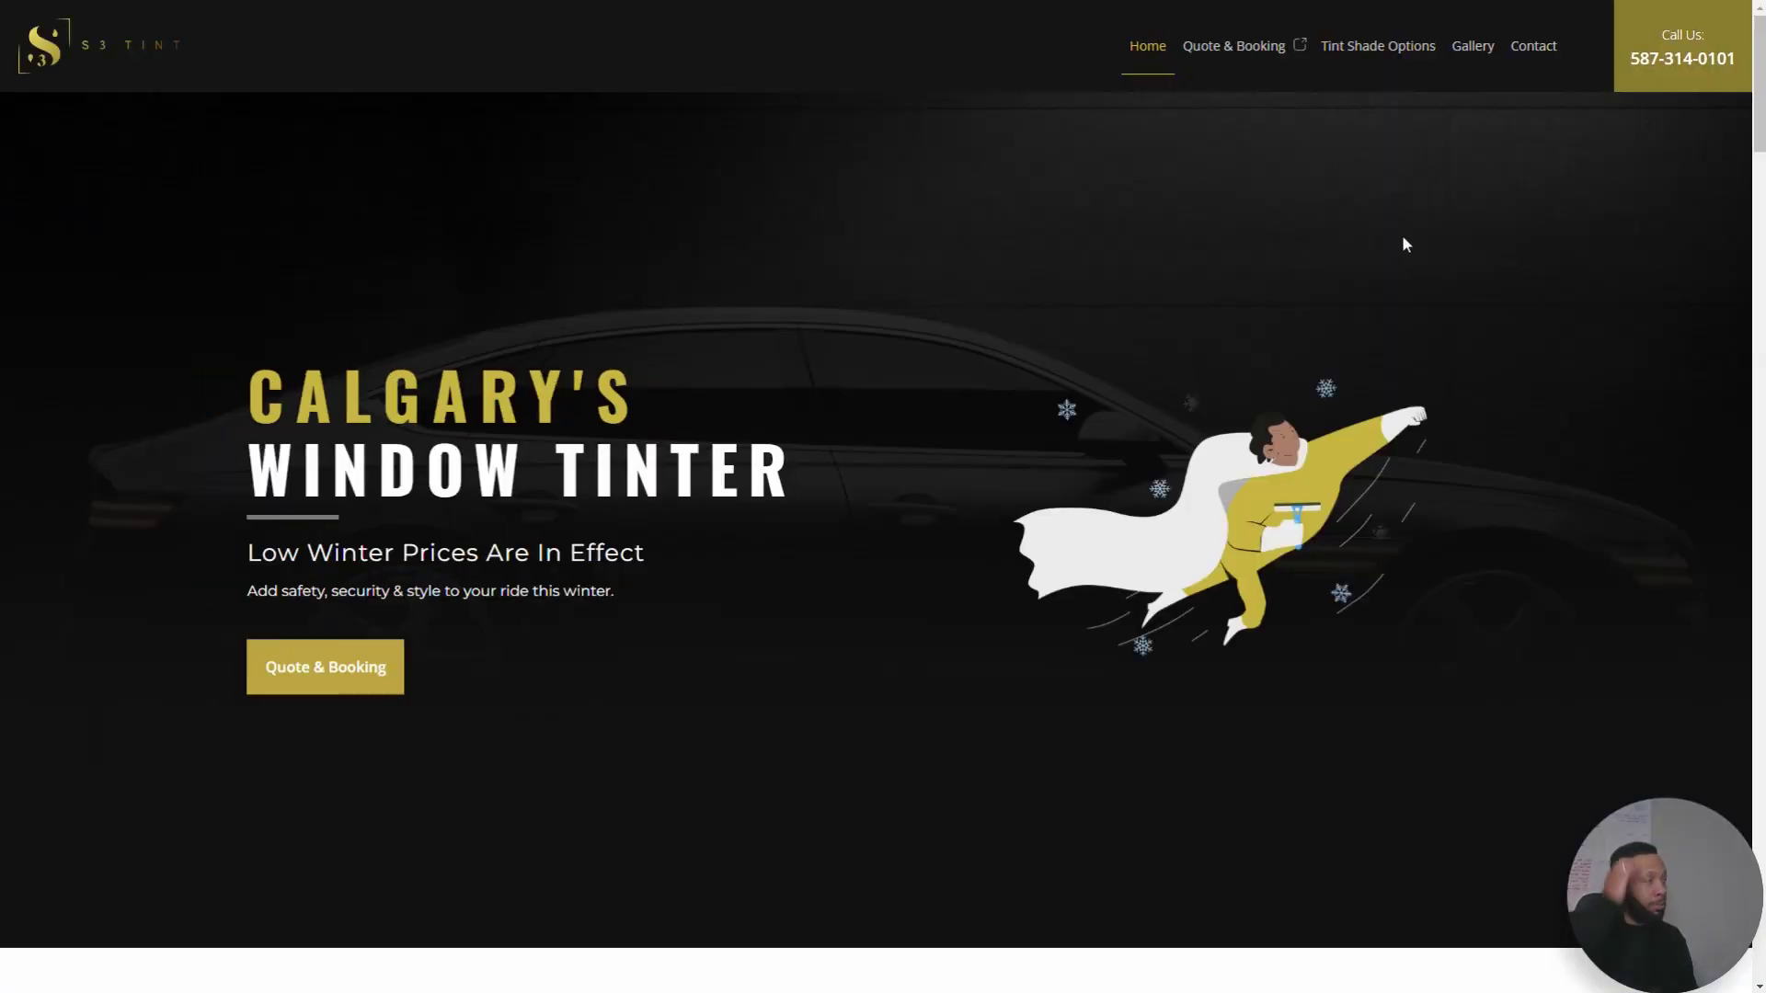
{"action": "left_click", "coordinate": [1397, 53]}
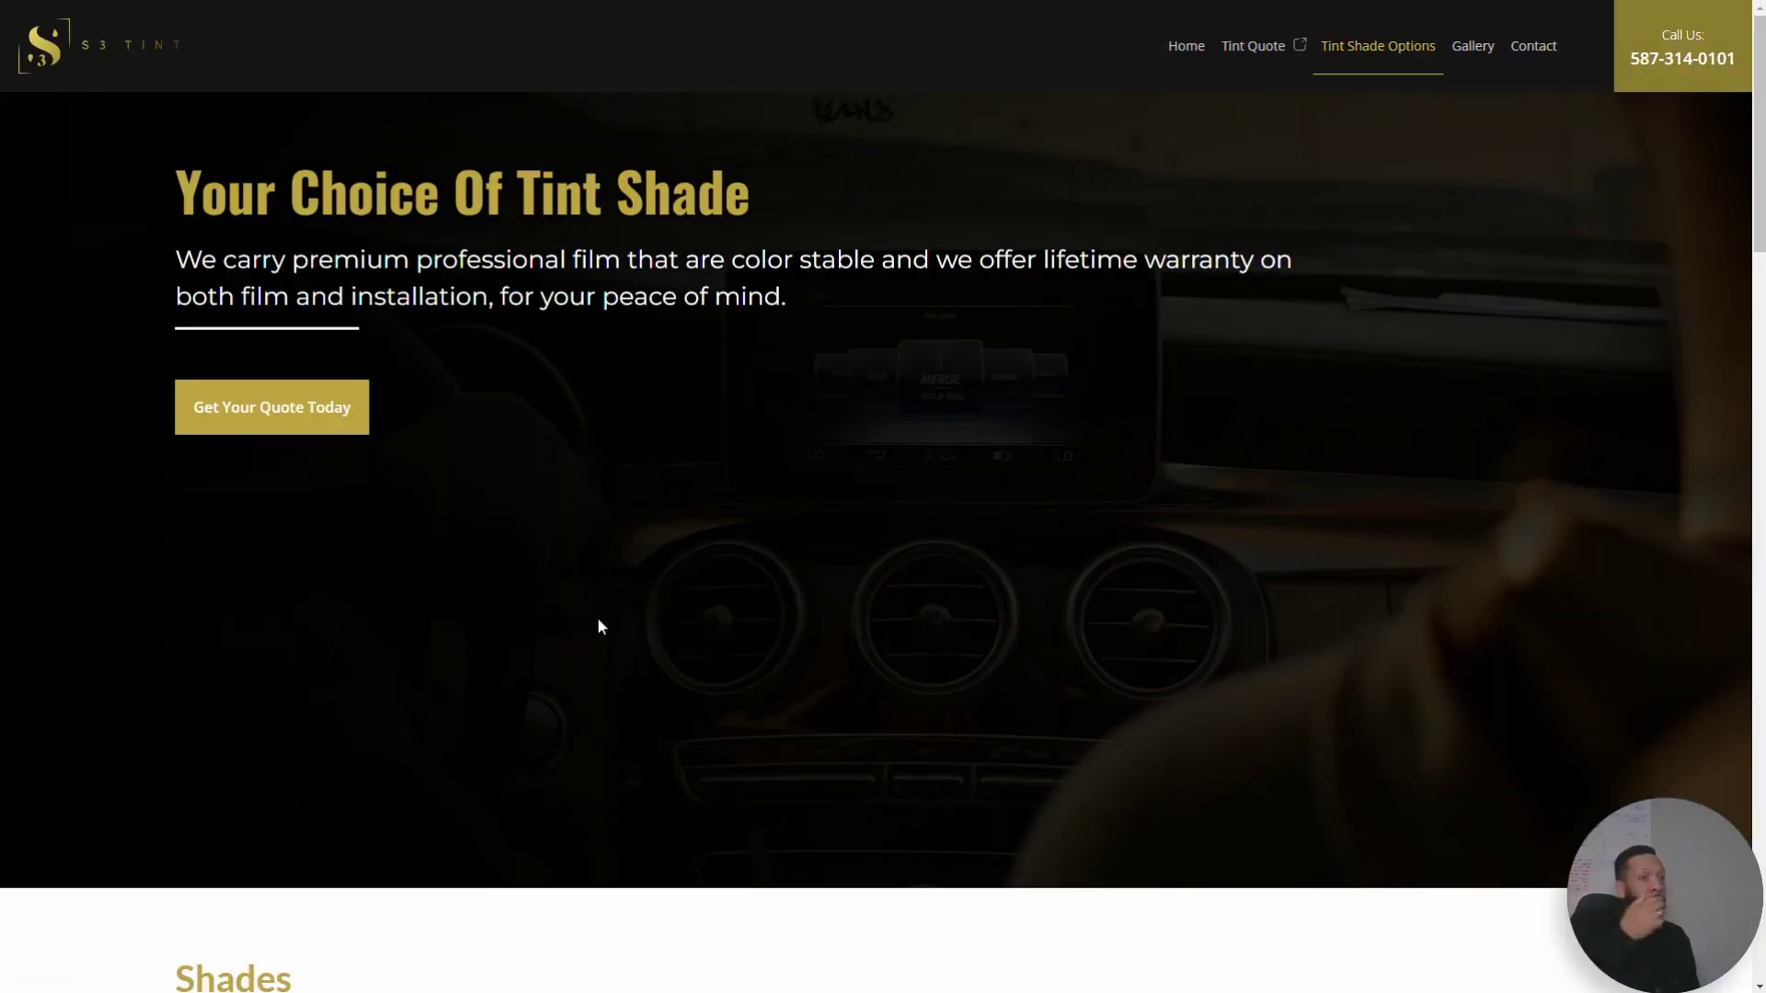
{"action": "scroll", "coordinate": [656, 623], "scroll_direction": "down", "scroll_amount": 8}
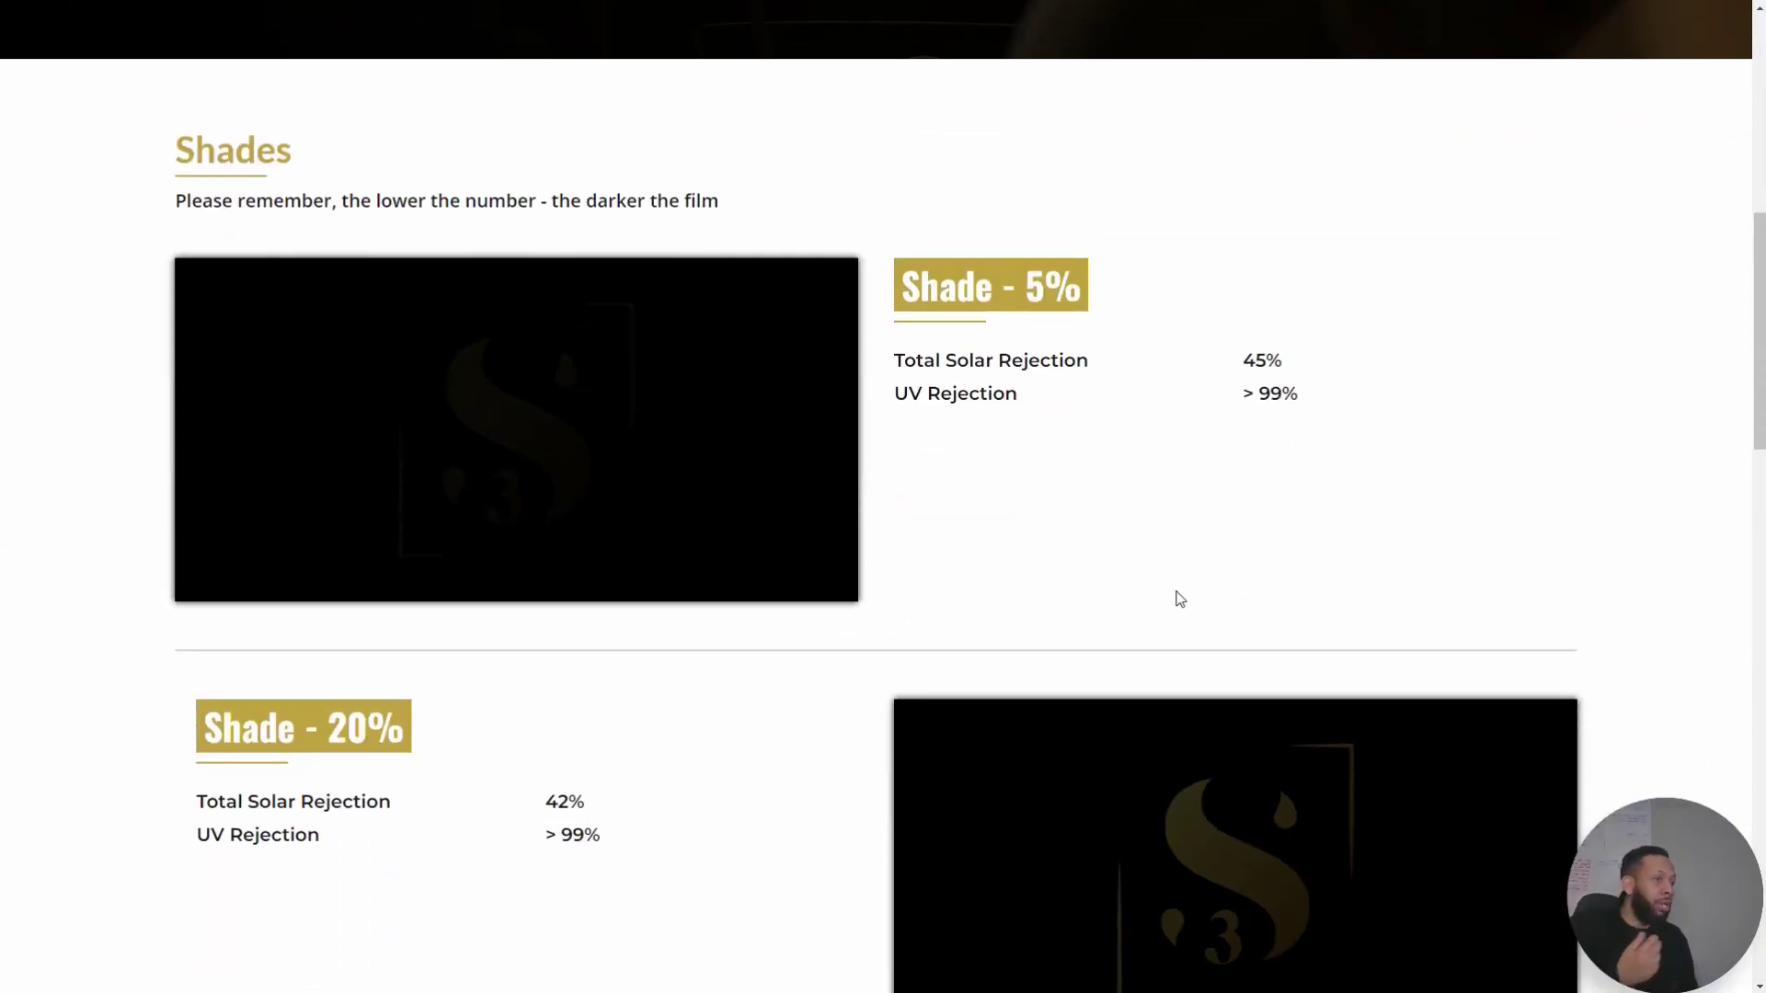
{"action": "scroll", "coordinate": [1130, 630], "scroll_direction": "up", "scroll_amount": 8}
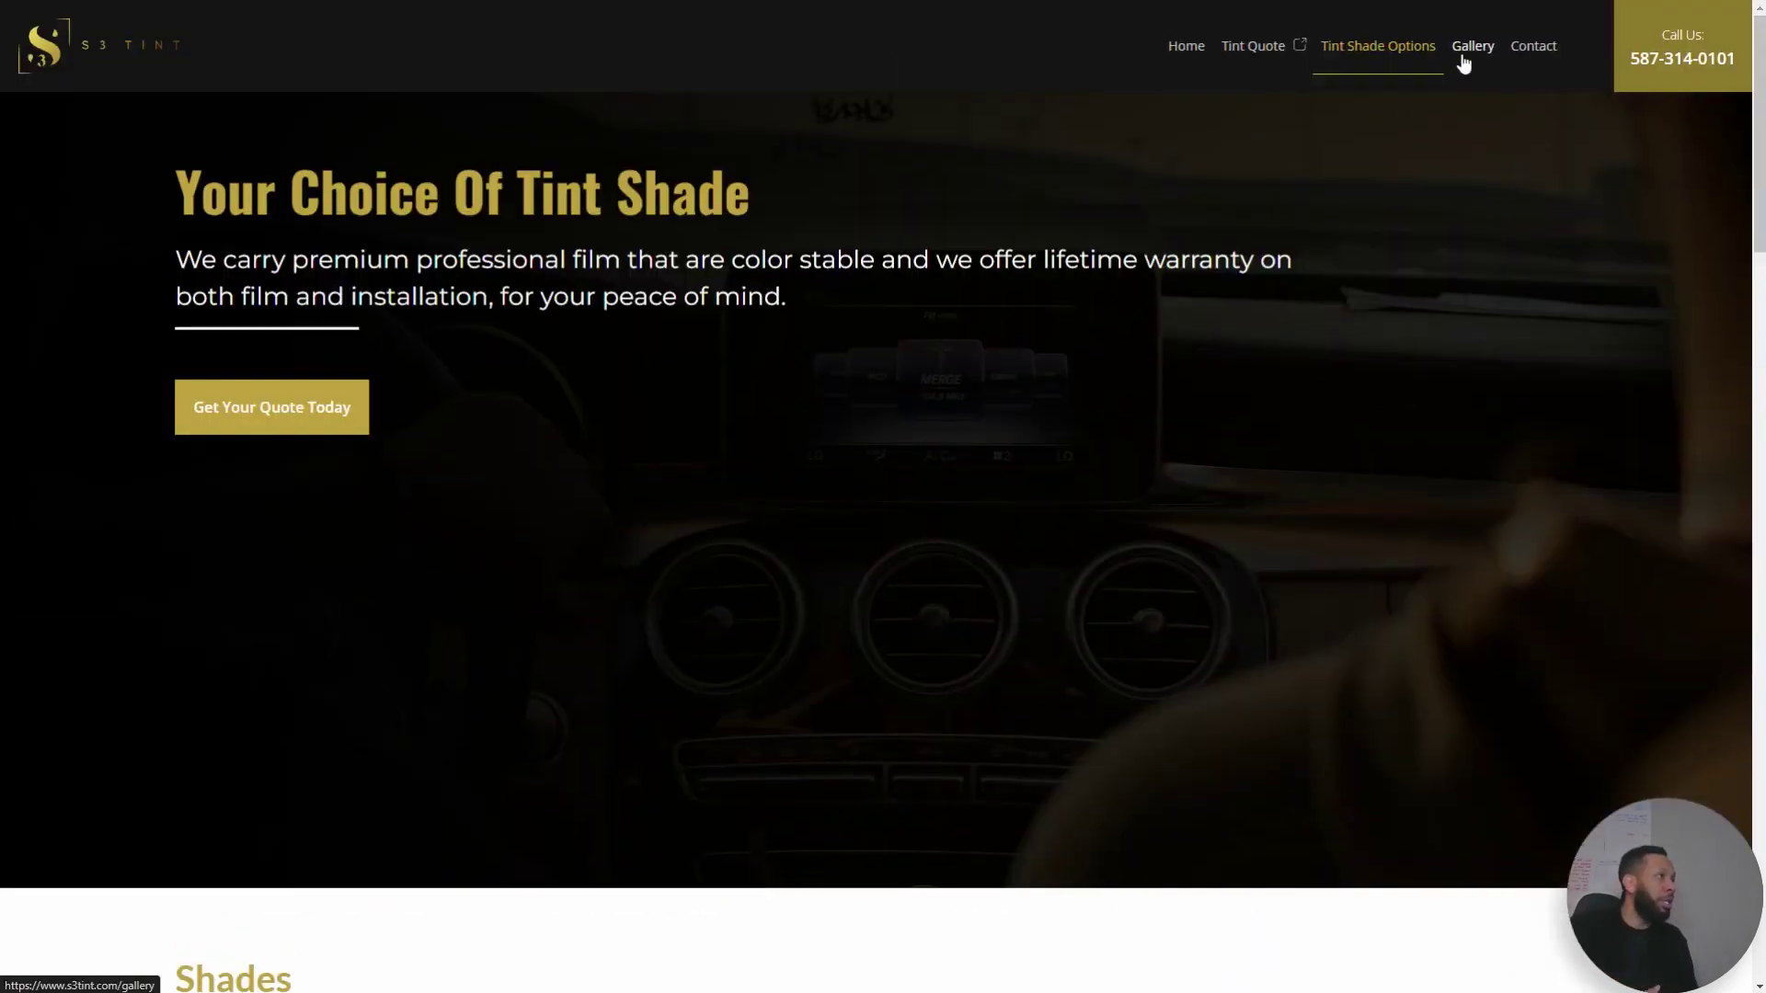
Step: Look through the S3 Tint gallery of tinted vehicles down to the page footer
{"action": "left_click", "coordinate": [1462, 59]}
{"action": "scroll", "coordinate": [784, 661], "scroll_direction": "down", "scroll_amount": 15}
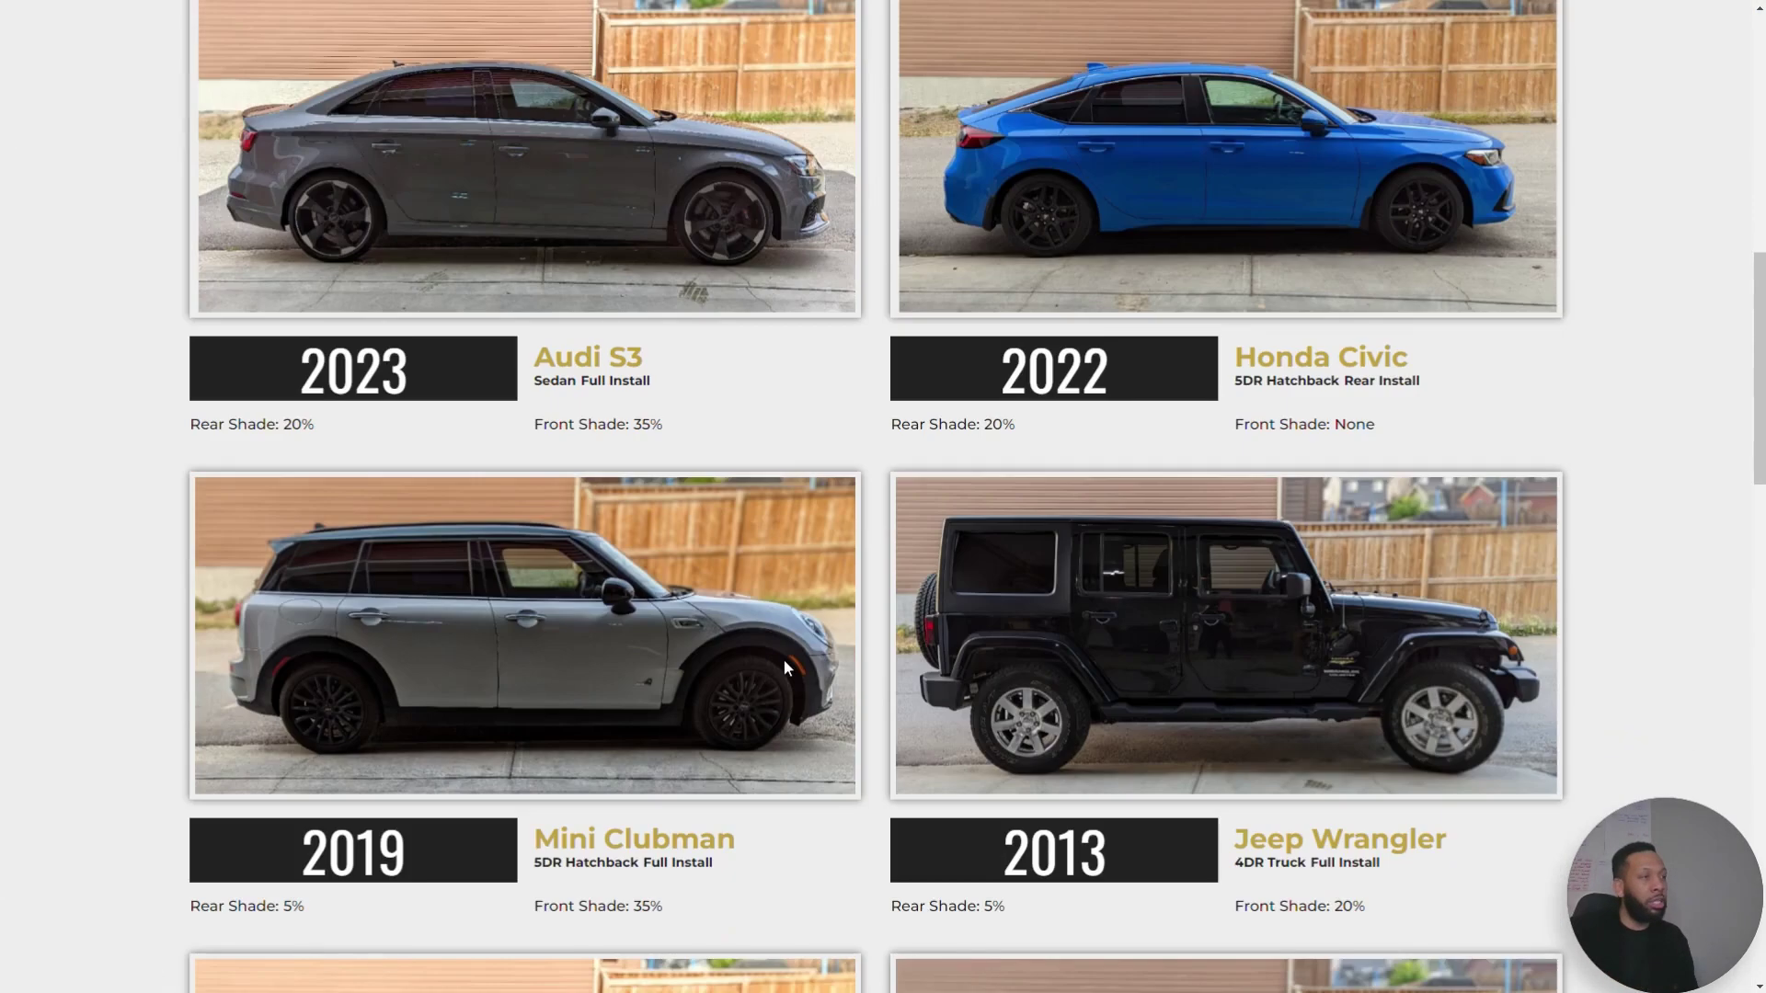
{"action": "scroll", "coordinate": [783, 659], "scroll_direction": "down", "scroll_amount": 3}
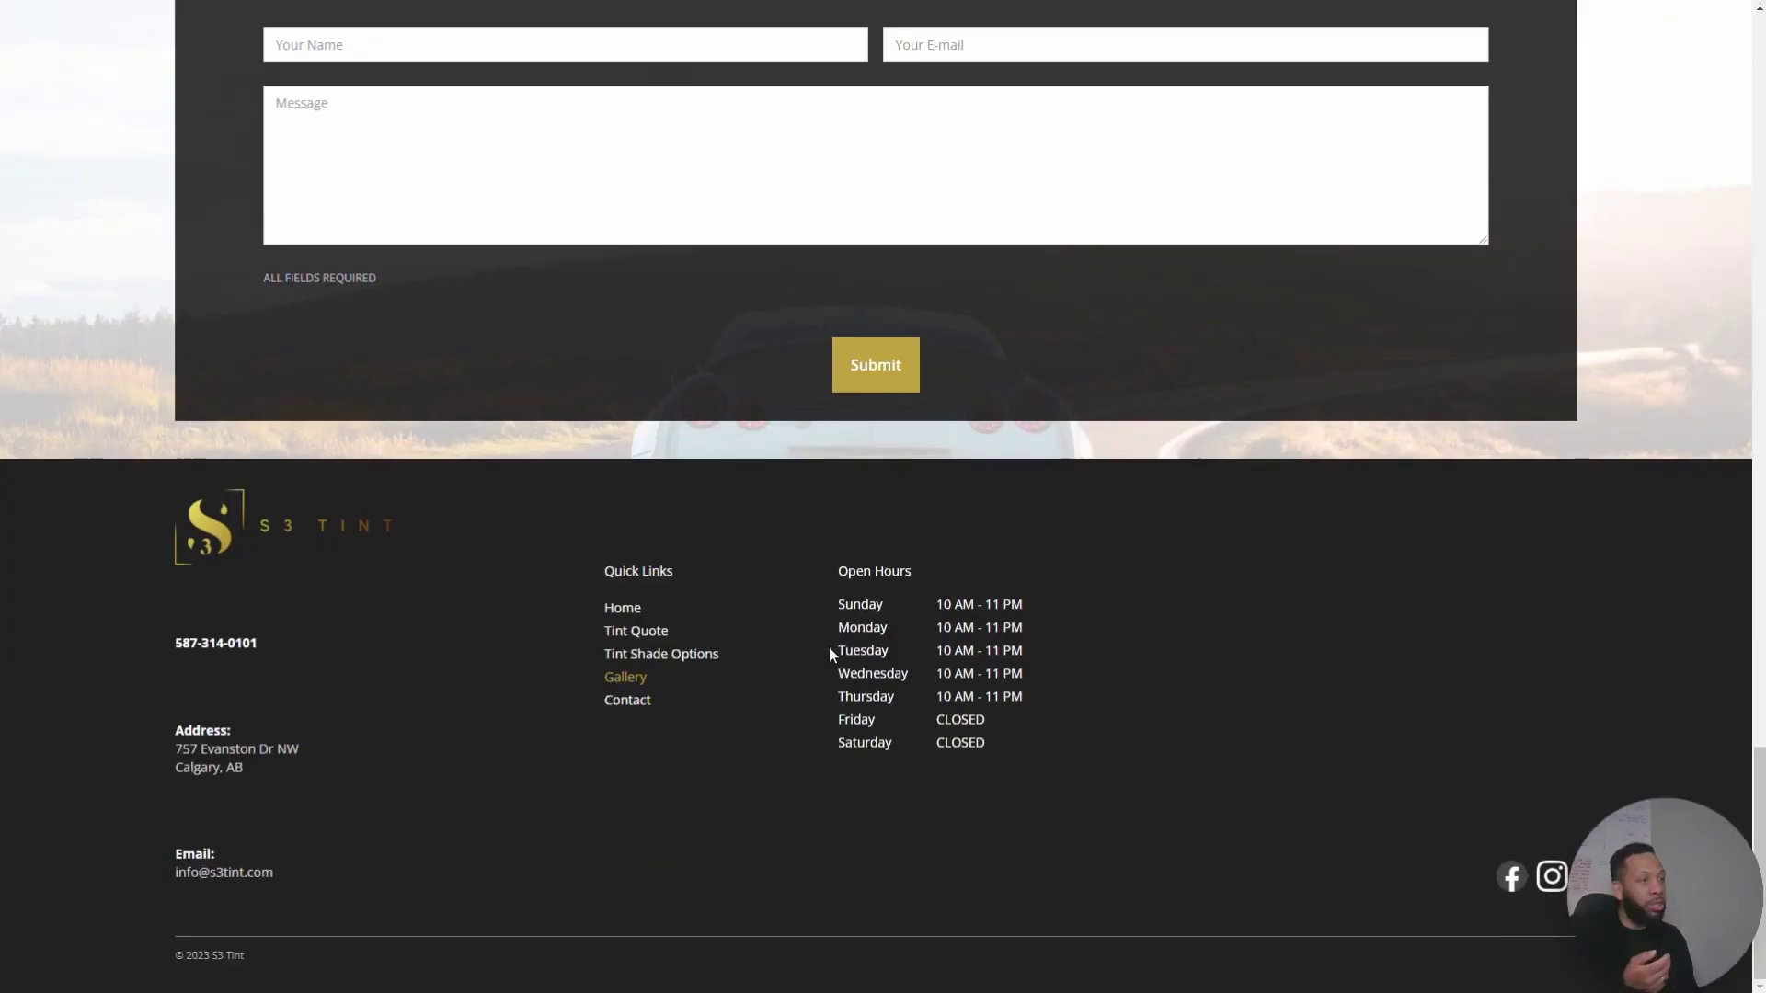
{"action": "scroll", "coordinate": [1111, 718], "scroll_direction": "up", "scroll_amount": 15}
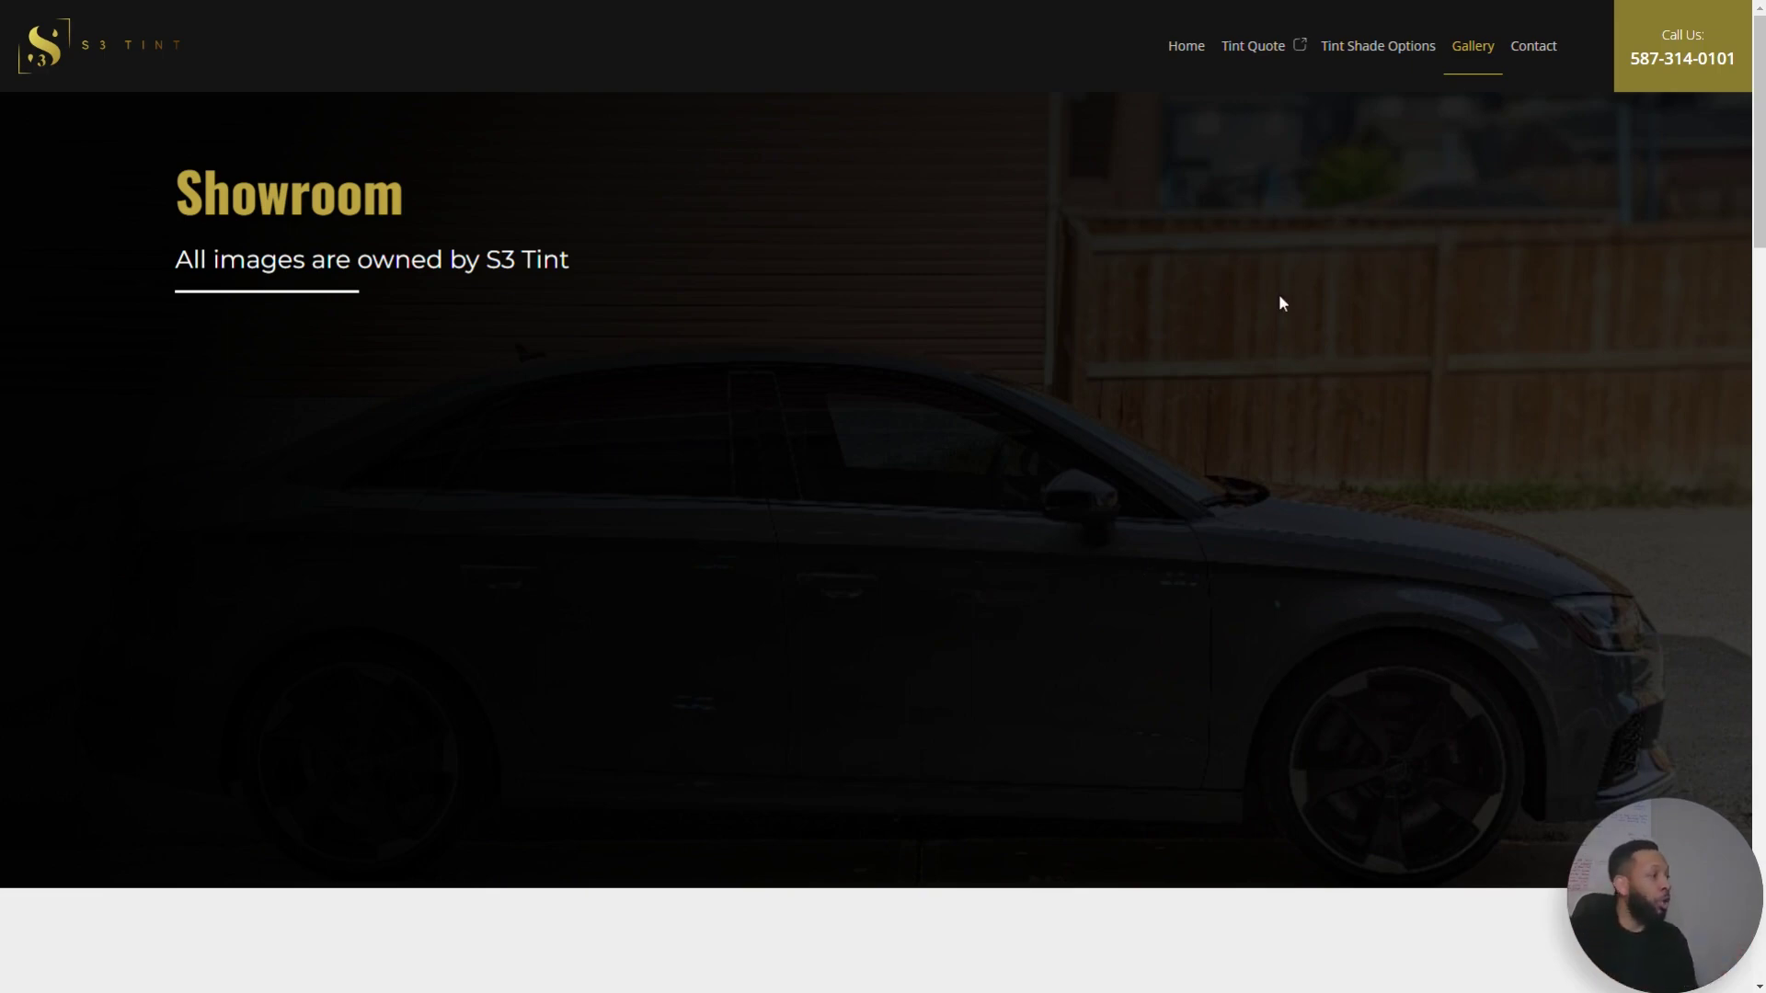
Step: Go back to the S3 Tint home page and return to the site options in the Tint Bolt dashboard
{"action": "left_click", "coordinate": [1192, 48]}
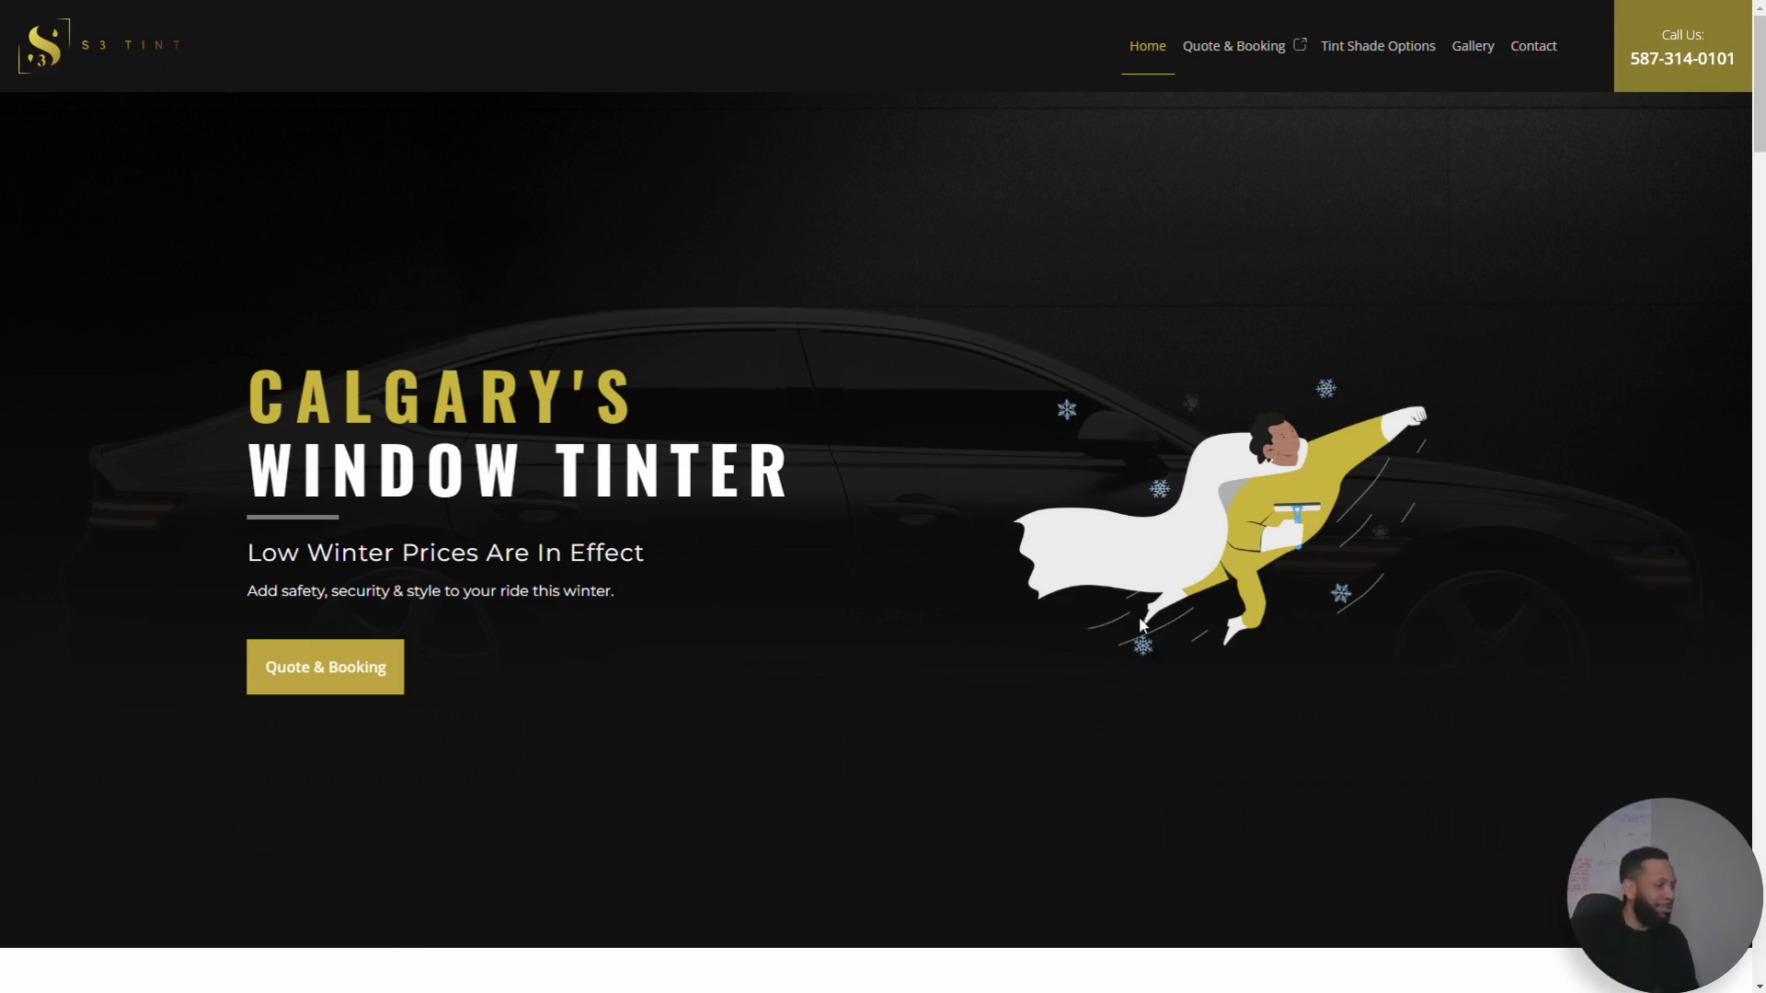
{"action": "key", "text": "super+Tab"}
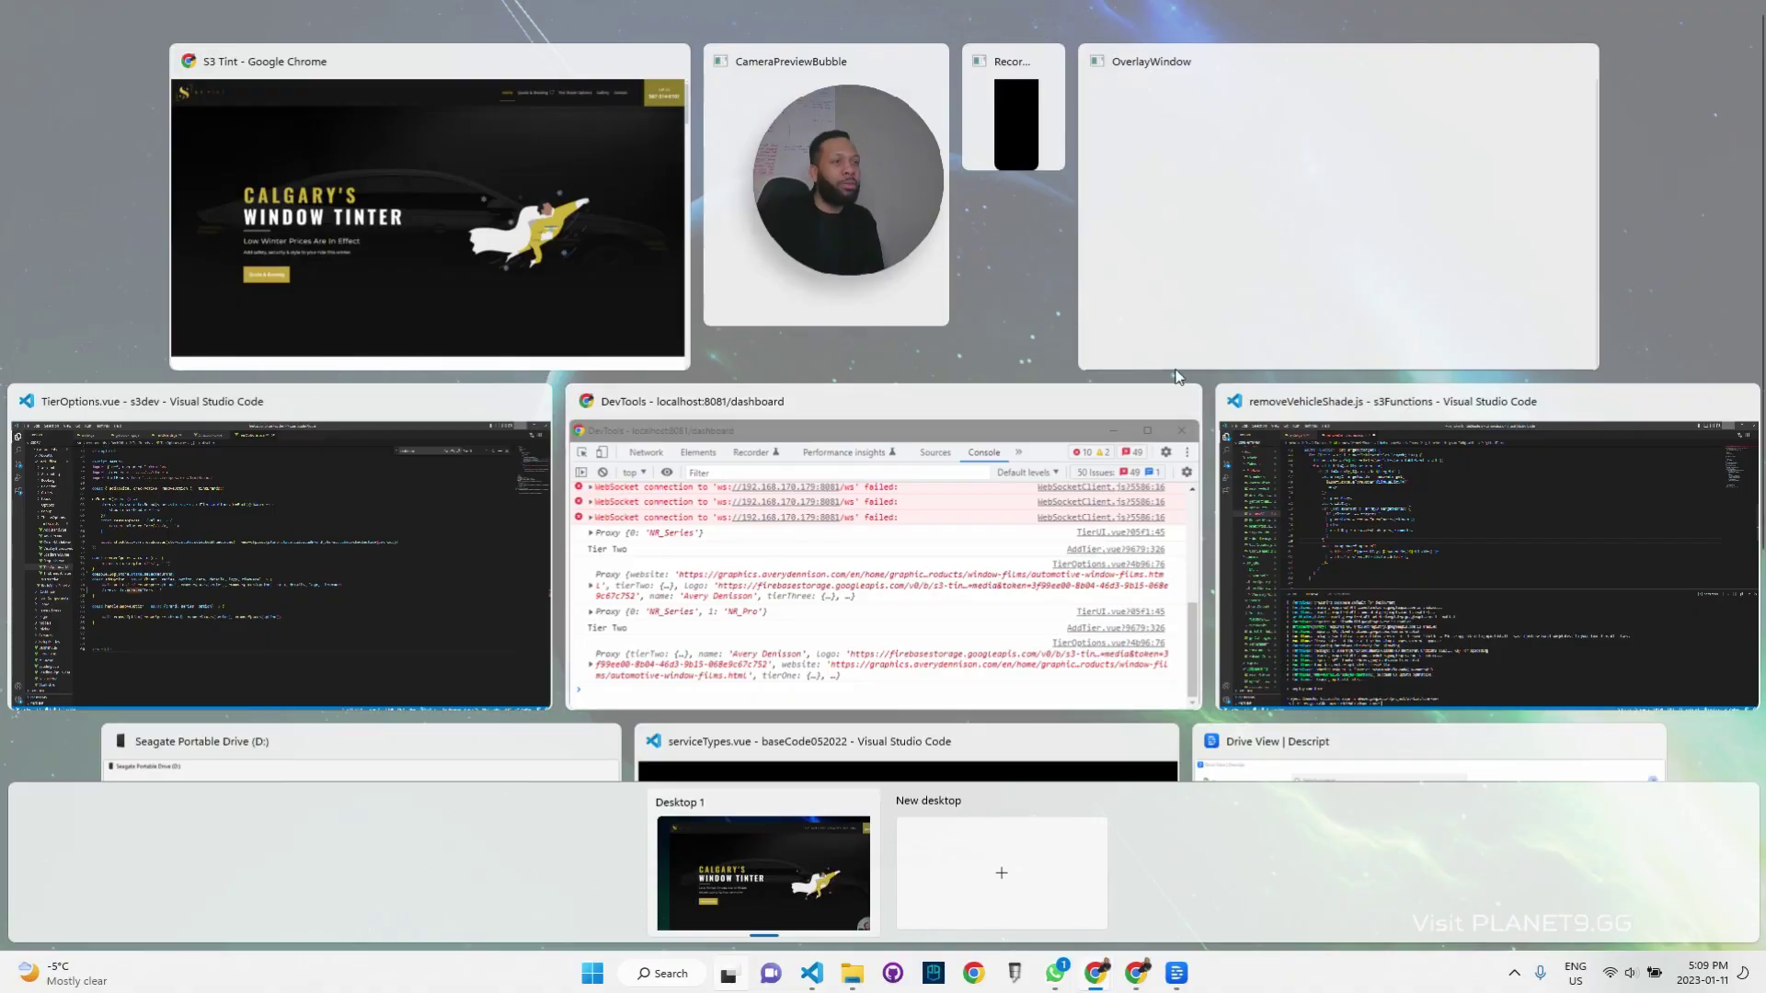
{"action": "left_click", "coordinate": [627, 182]}
{"action": "key", "text": "ctrl+Tab"}
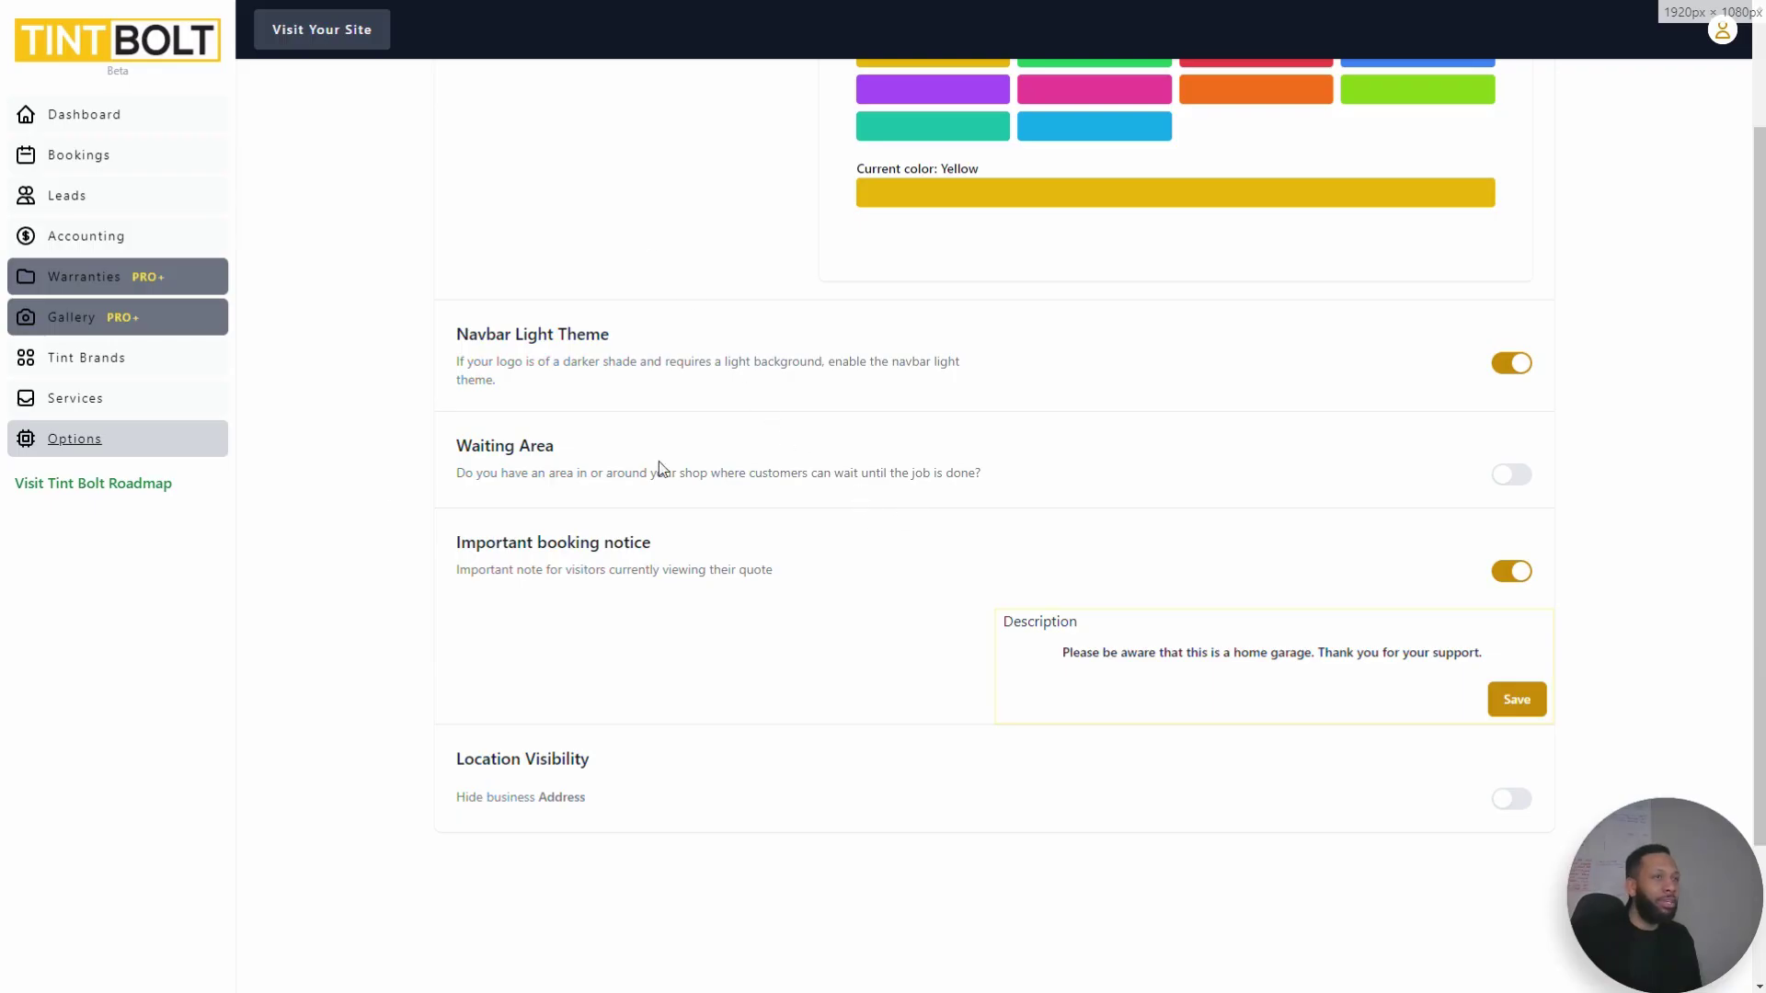